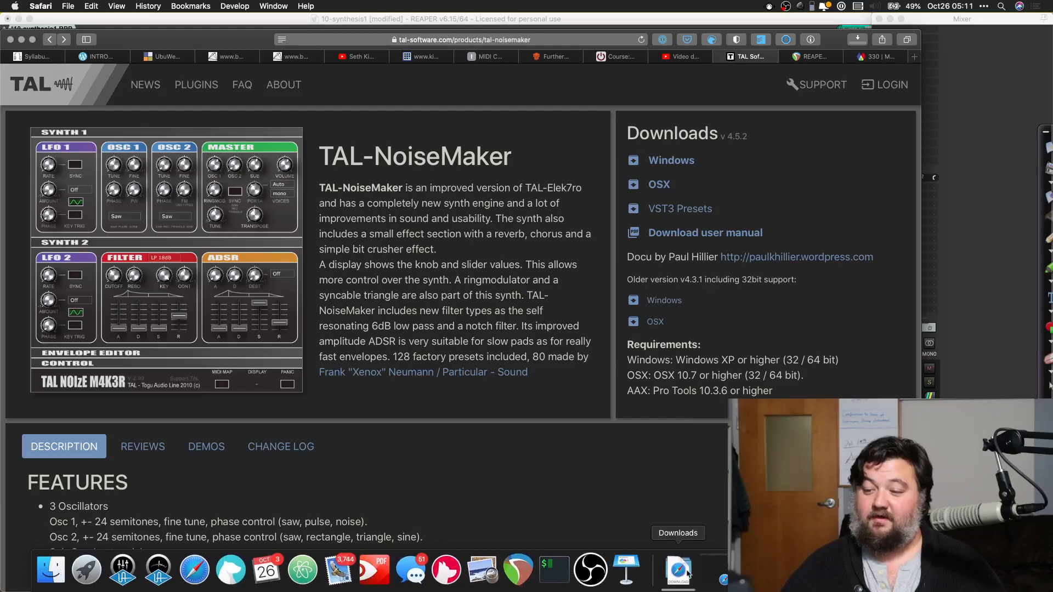
left_click(679, 570)
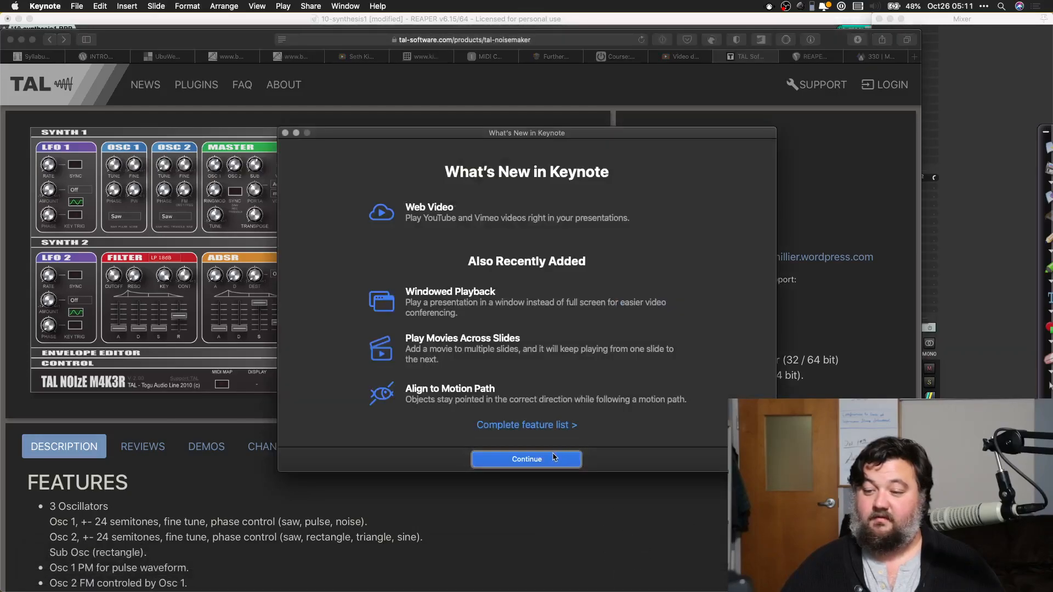
mouse_move(627, 583)
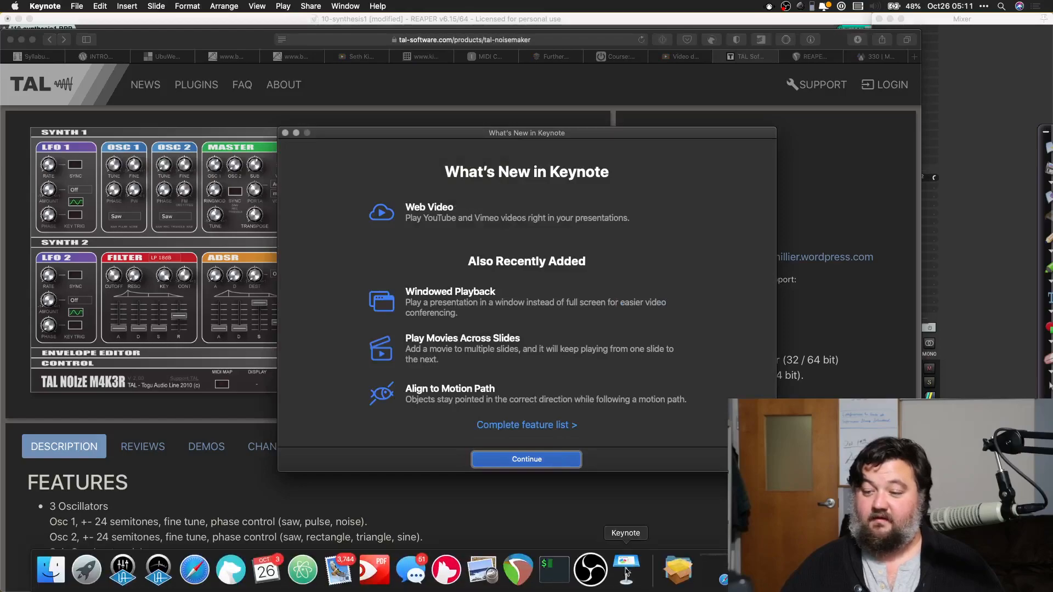
right_click(625, 574)
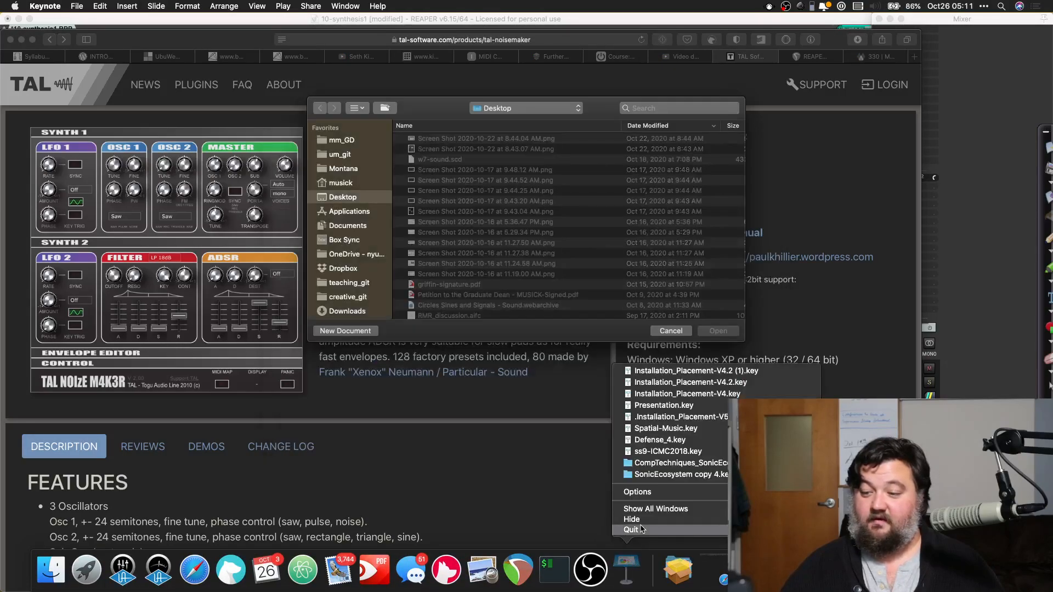
left_click(642, 529)
Step: Launch the downloaded TAL-NoiseMaker installer to view its introduction page and close it without installing
left_click(664, 570)
left_click(665, 526)
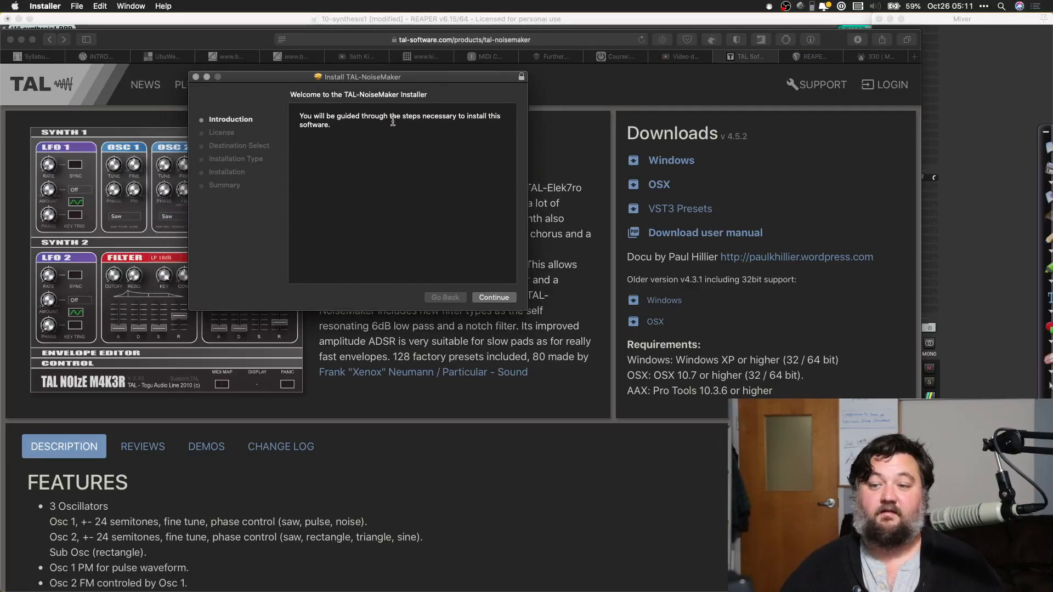
left_click(196, 78)
Step: Switch to REAPER and re-scan the VST plug-in folders from the preferences
key("super+Tab")
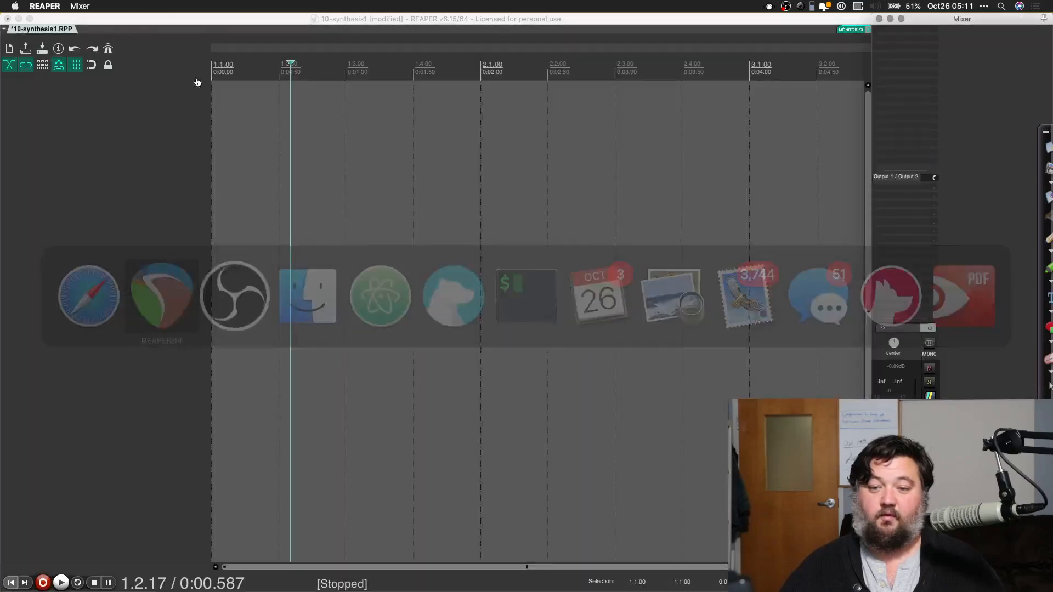
key("super+comma")
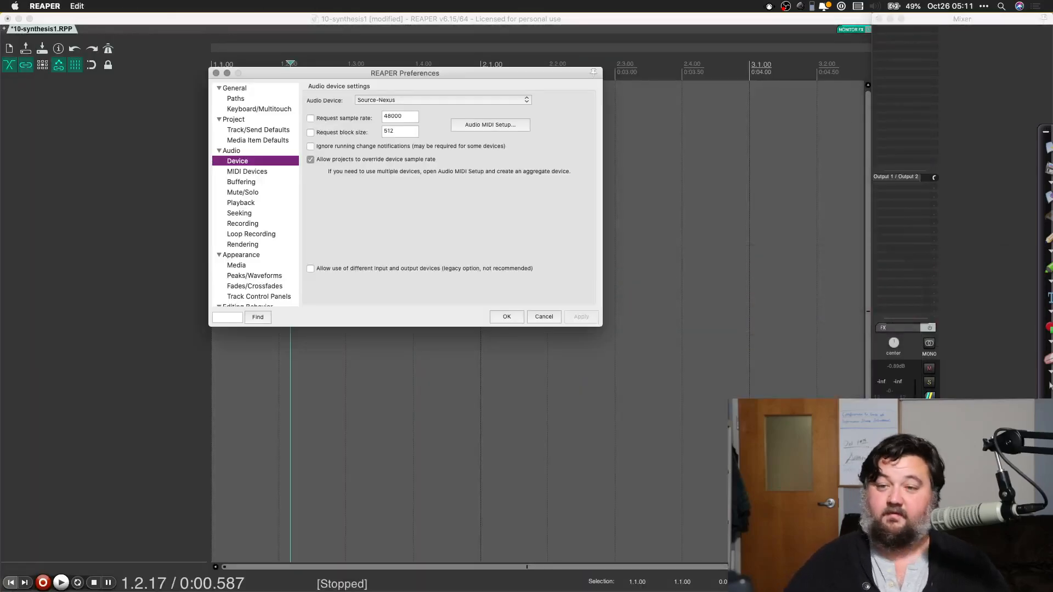
scroll(296, 199, "down", 5)
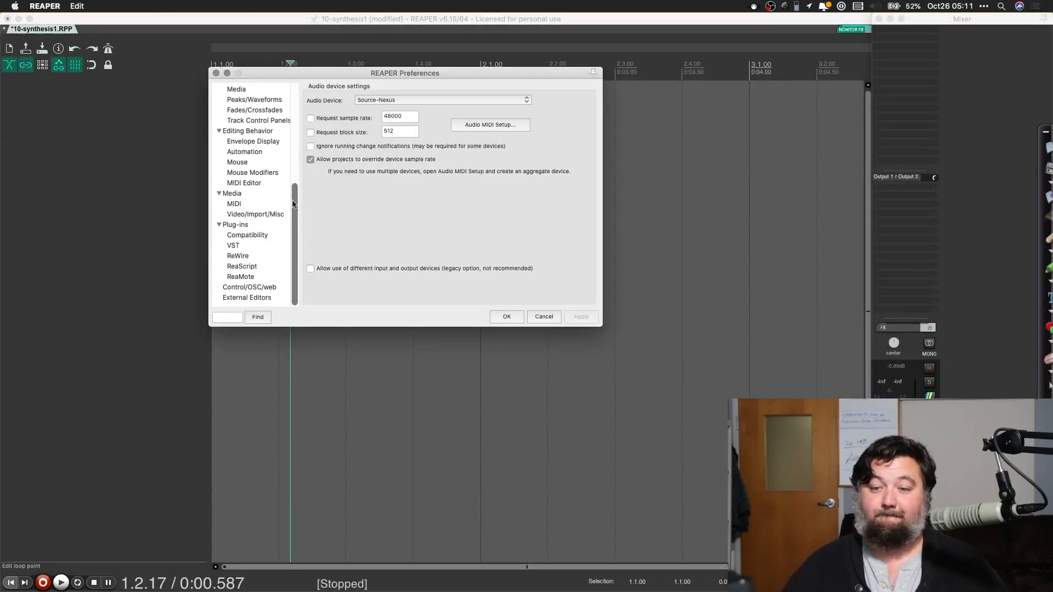
left_click(238, 250)
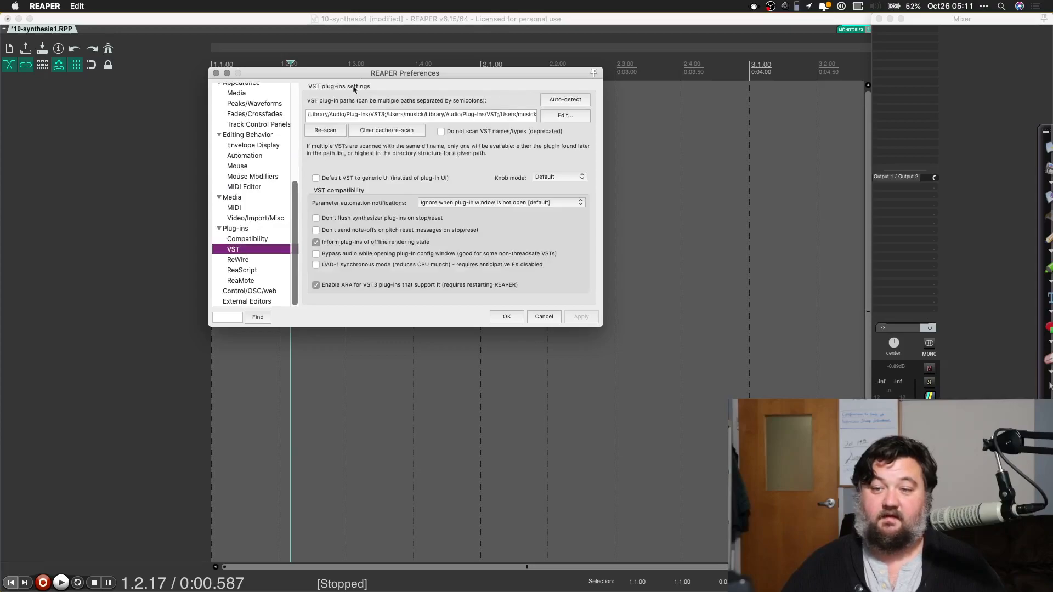
left_click(329, 133)
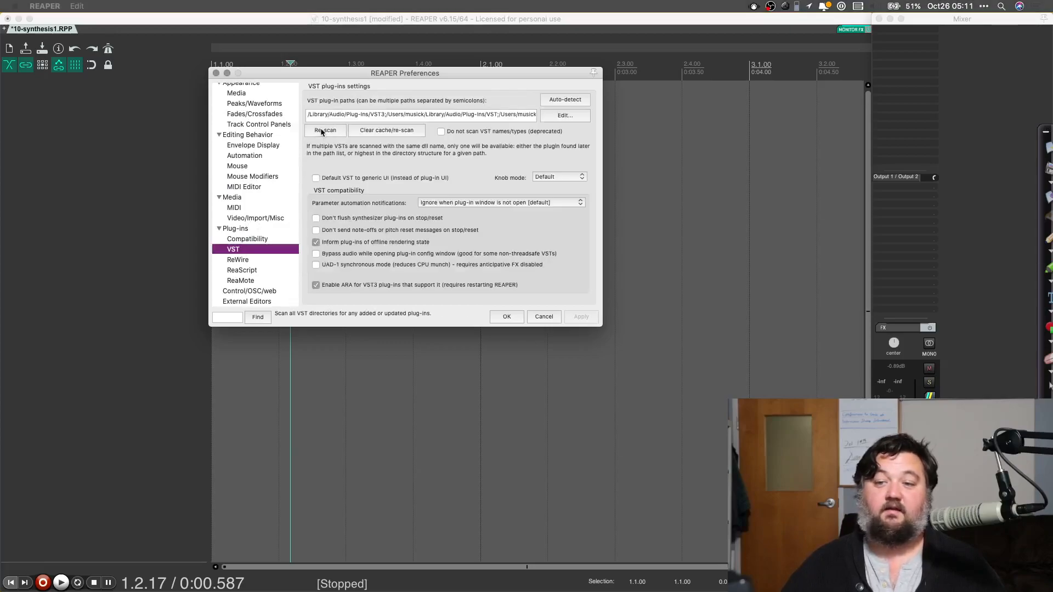
left_click(505, 323)
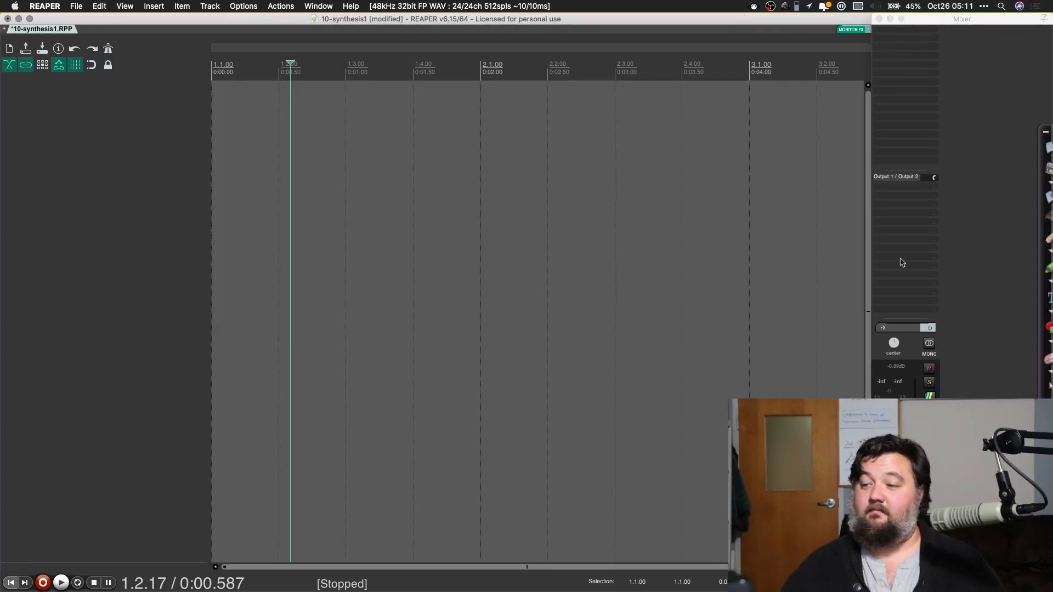
Step: Add the JS Frequency Spectrum Analyzer Meter to the master track and move its window clear of the track list
left_click(898, 36)
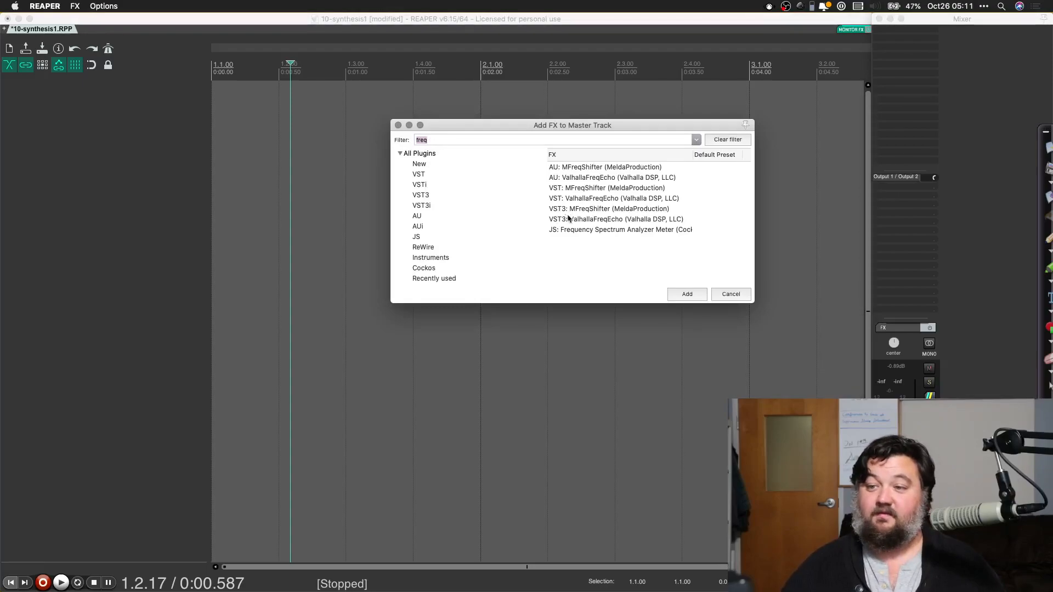
left_click(575, 230)
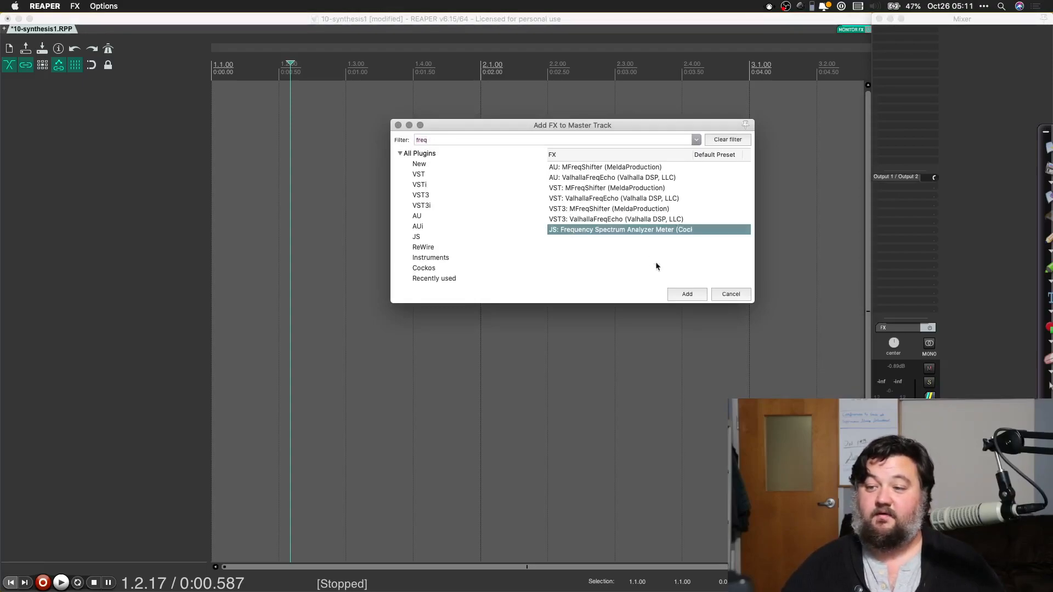
left_click(686, 294)
left_click_drag(197, 38, 181, 328)
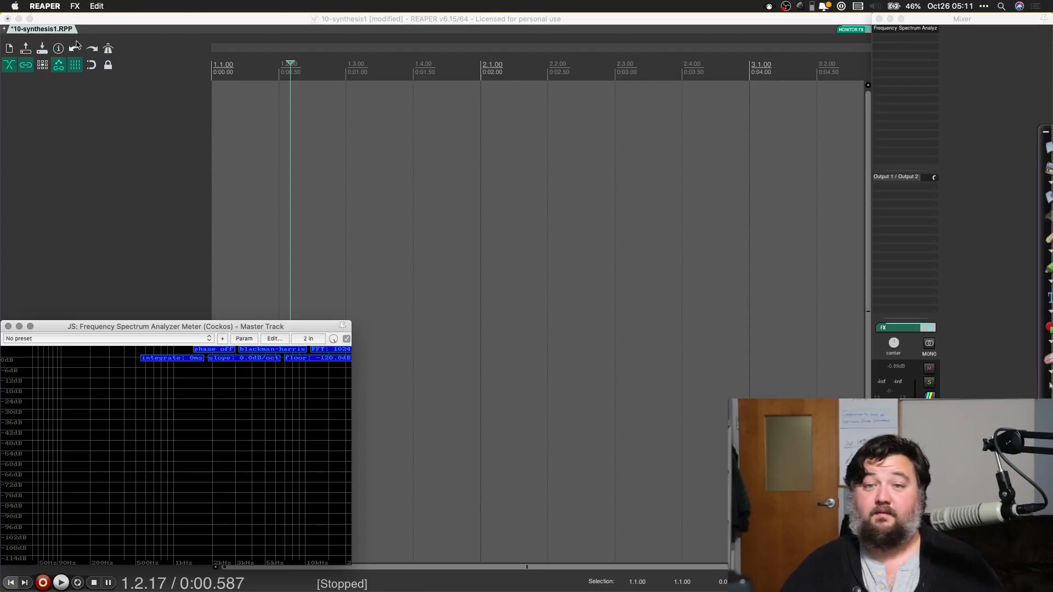
Step: Insert the VSTi ReaSynth (Cockos) on a new track and move its FX window beside the spectrum analyzer
left_click(120, 57)
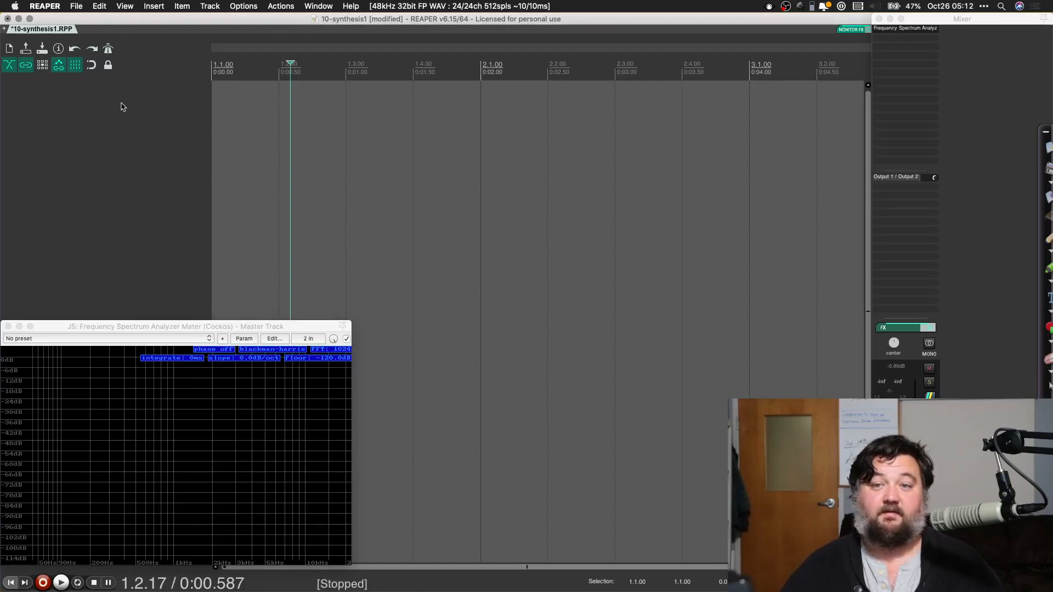
left_click(209, 7)
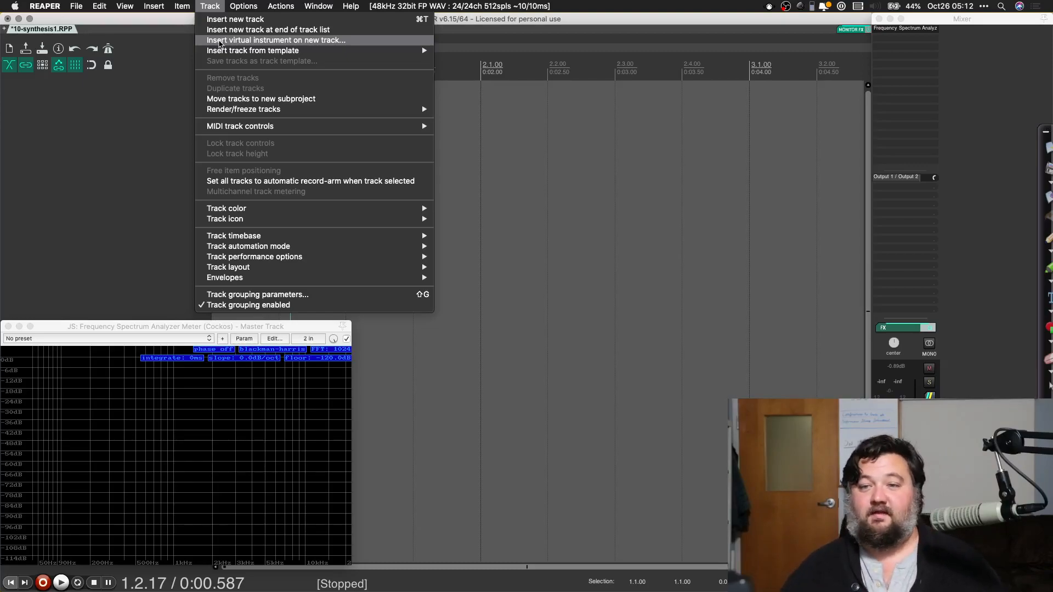
left_click(219, 41)
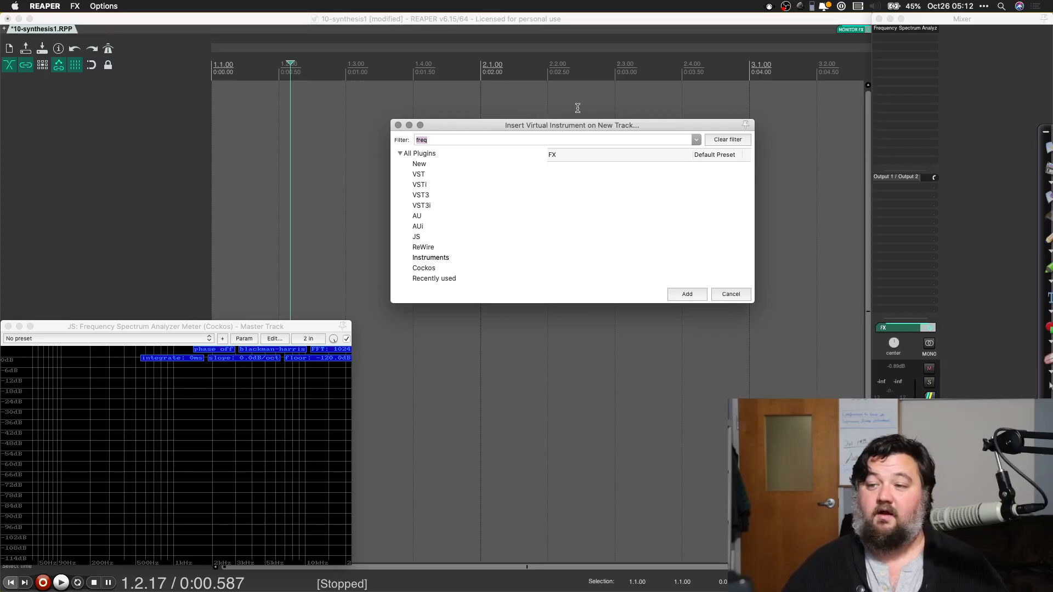
key("BackSpace")
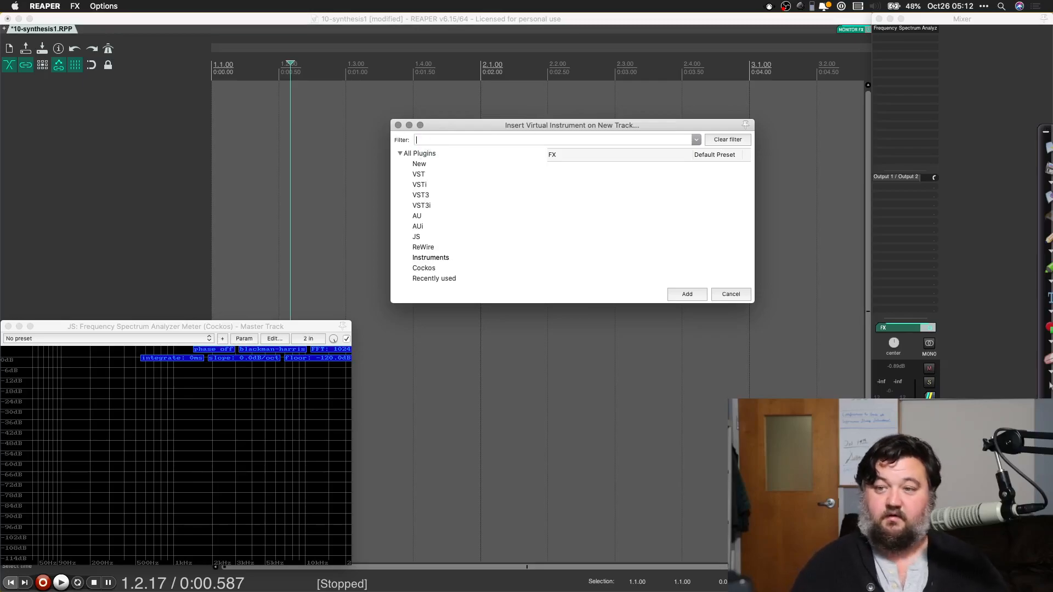
left_click(420, 187)
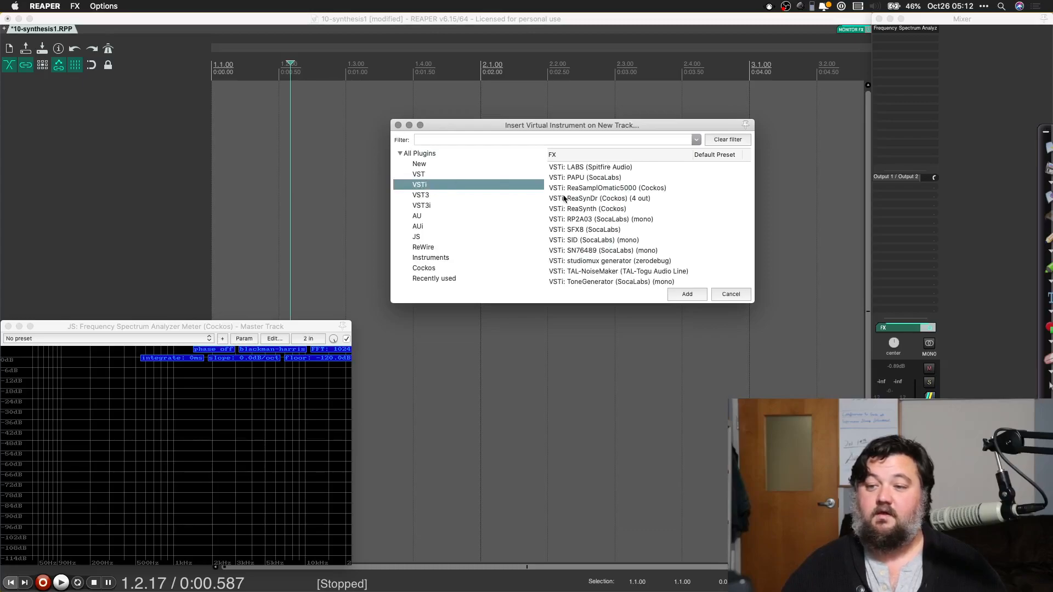
left_click(575, 210)
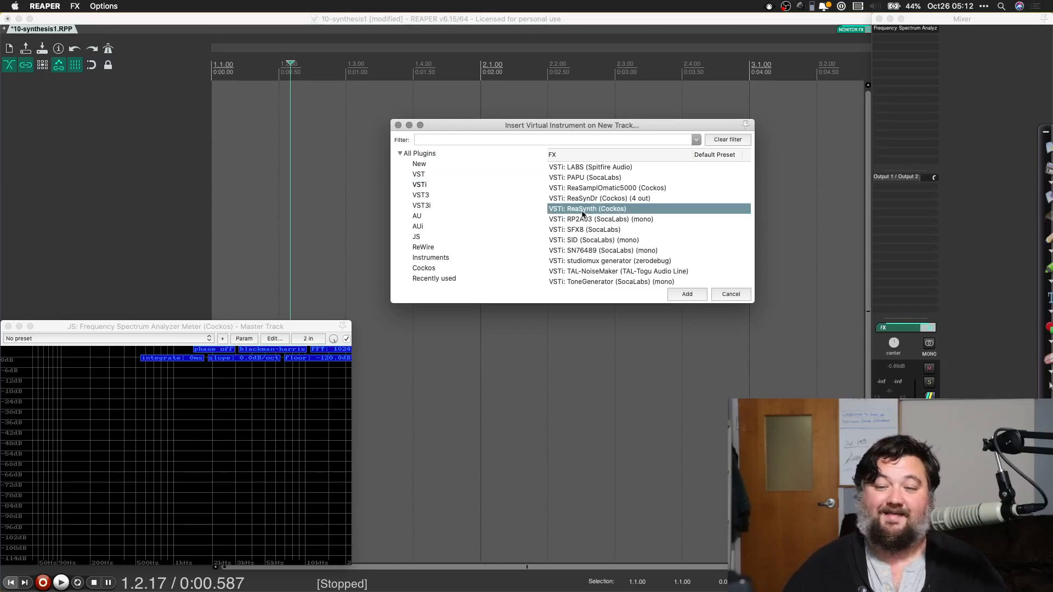
left_click(686, 298)
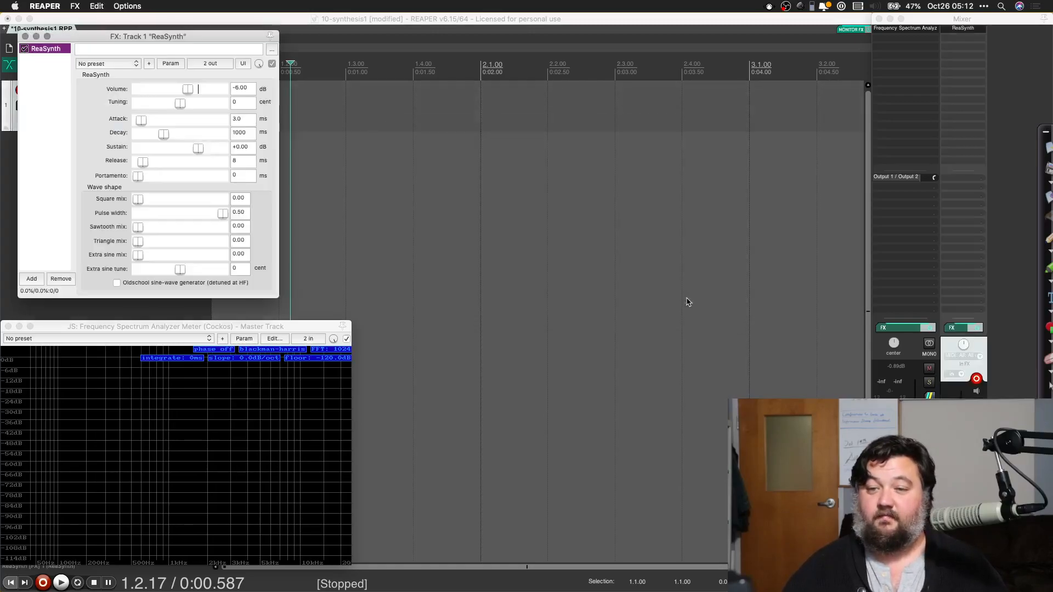
left_click_drag(181, 37, 521, 300)
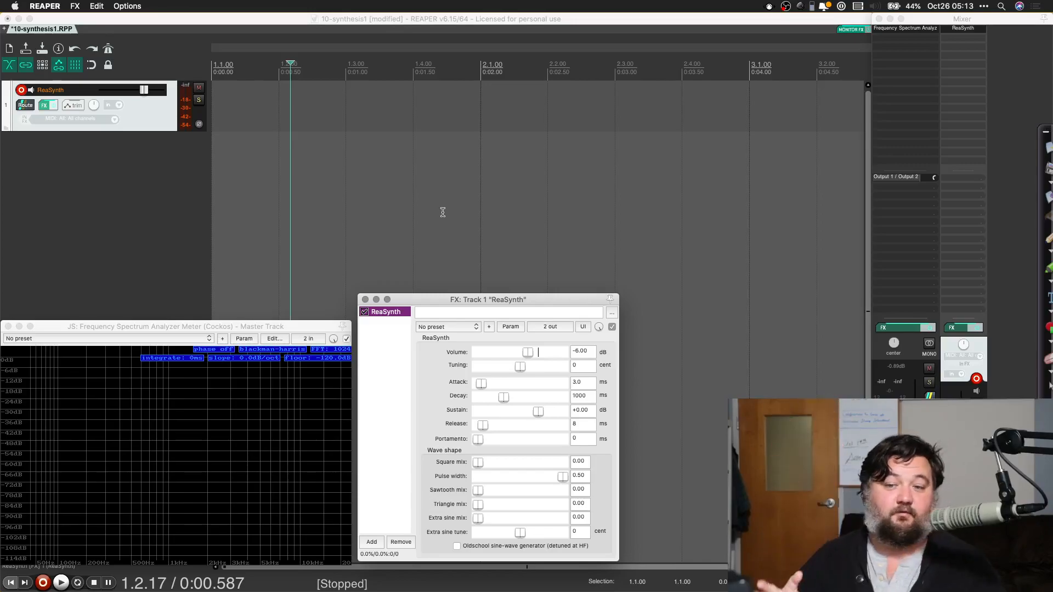
Step: Show the virtual MIDI keyboard and place it directly above the spectrum analyzer window
left_click(443, 212)
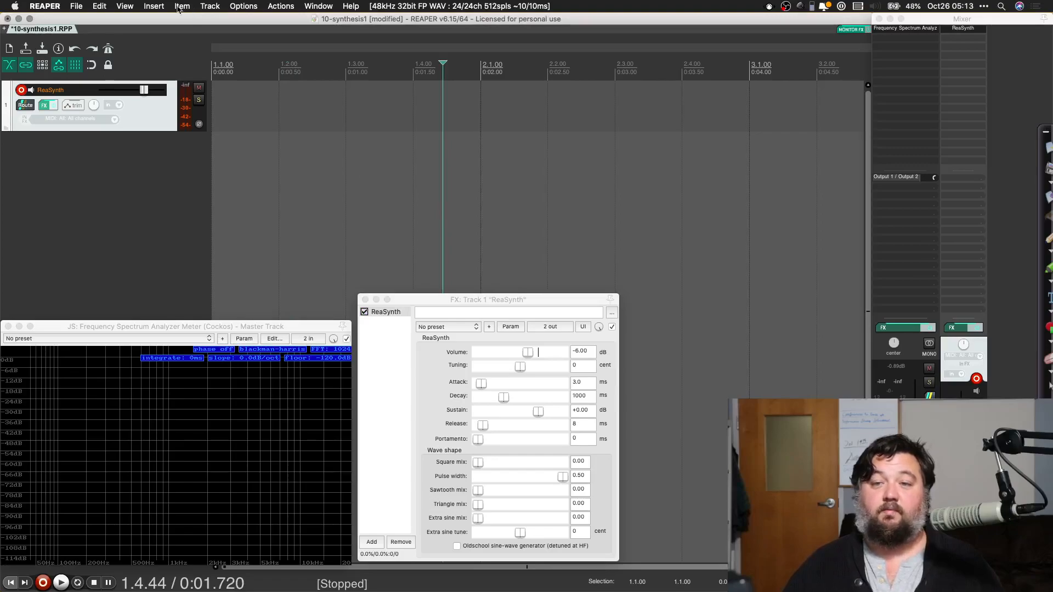
left_click(126, 7)
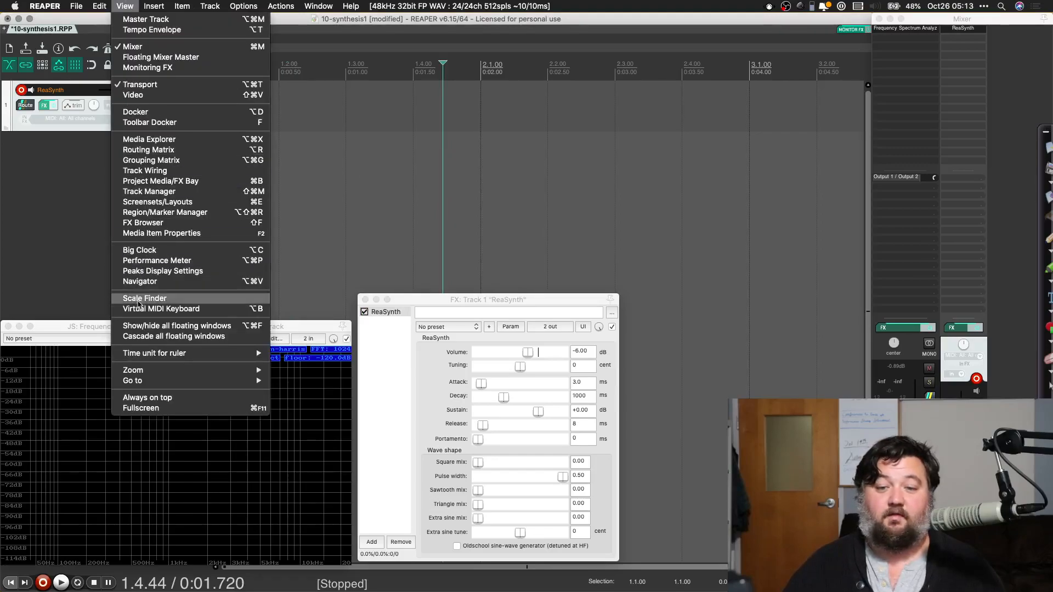
mouse_move(165, 5)
mouse_move(126, 7)
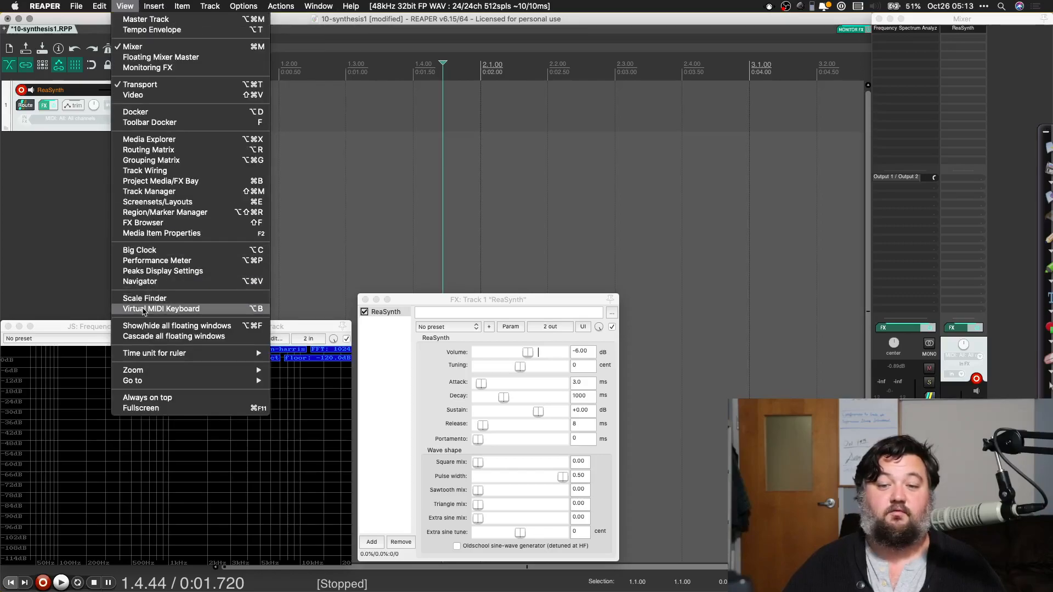
left_click(144, 309)
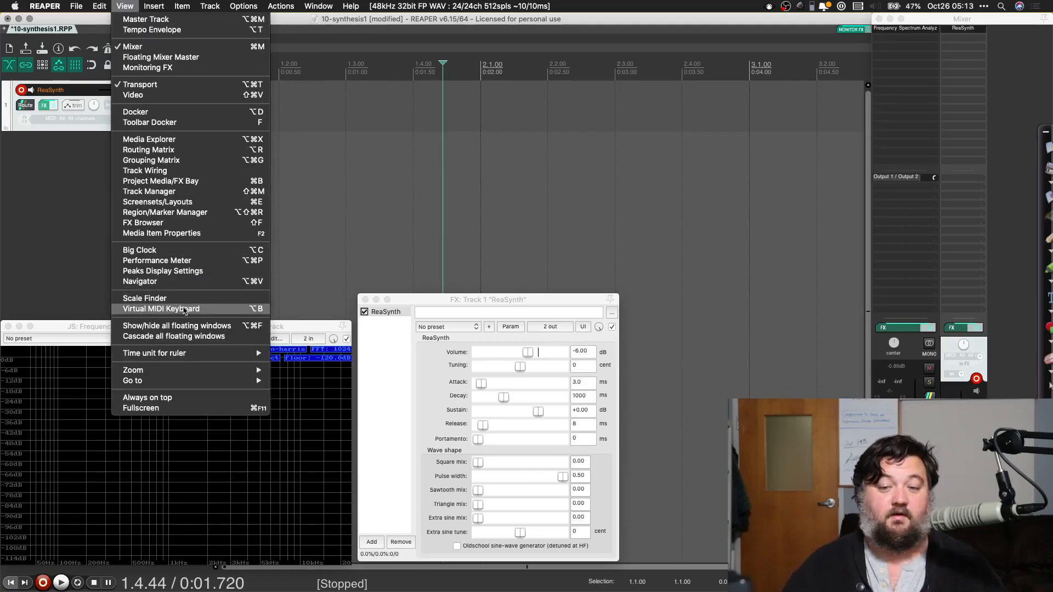
left_click_drag(519, 454, 172, 221)
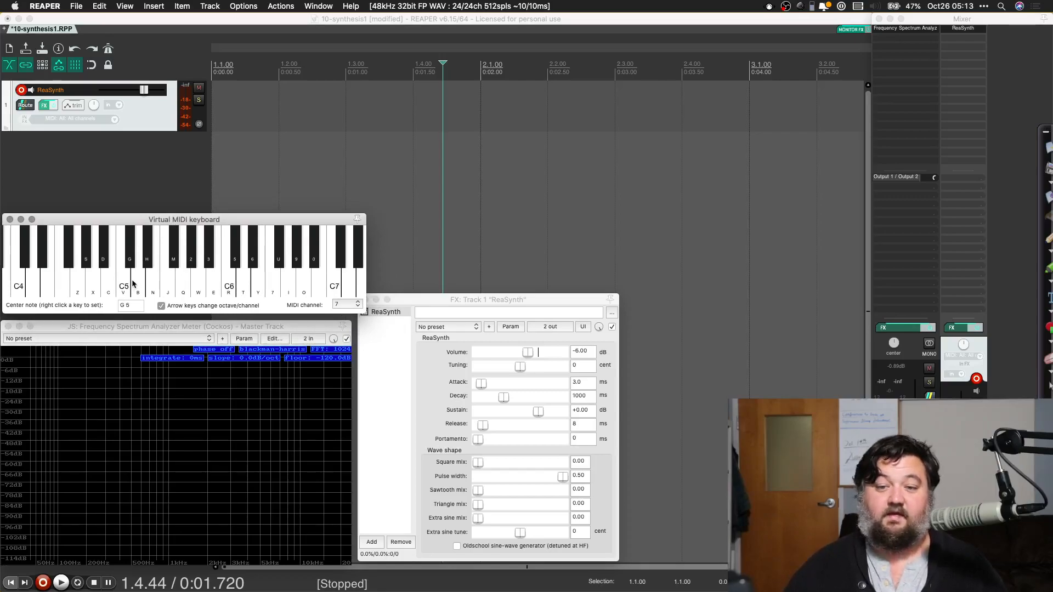
Step: Test the plain sine tone by playing C5 on the virtual keyboard, and lower the ReaSynth track's volume
left_click(122, 296)
mouse_move(122, 296)
left_mouse_down()
mouse_move(259, 293)
mouse_move(127, 287)
left_mouse_up()
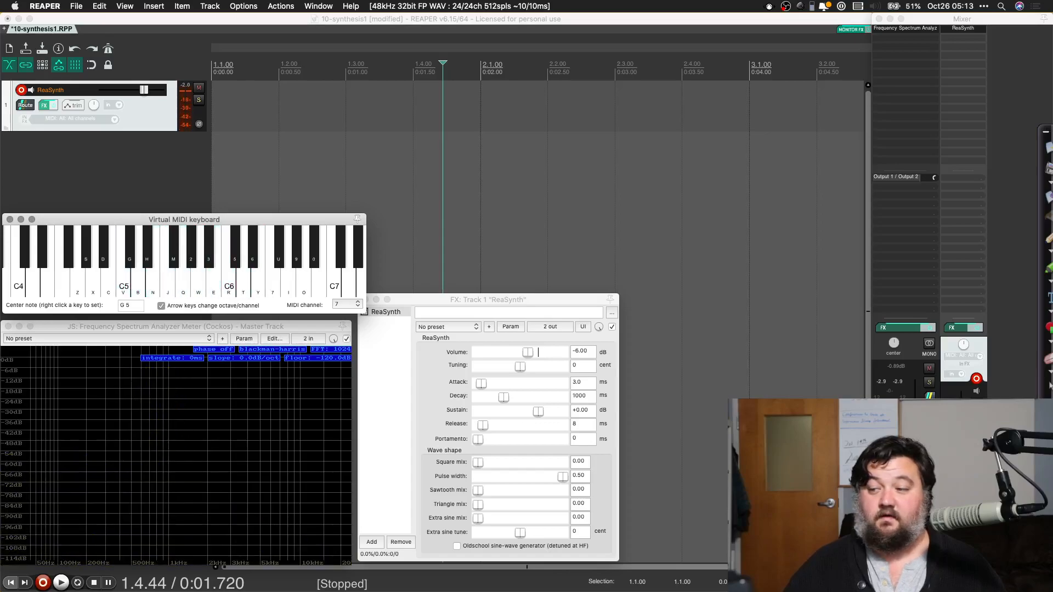
left_click_drag(961, 444, 961, 468)
left_click(123, 287)
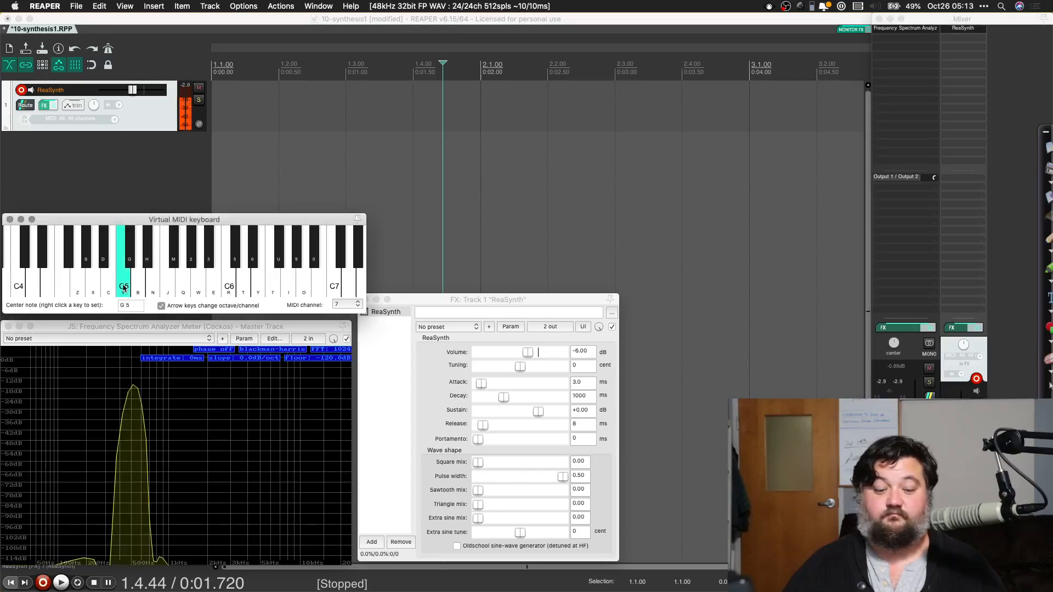
mouse_move(123, 287)
left_mouse_down()
mouse_move(263, 288)
mouse_move(276, 270)
mouse_move(254, 257)
mouse_move(93, 263)
mouse_move(312, 258)
mouse_move(209, 272)
mouse_move(61, 270)
mouse_move(278, 276)
mouse_move(333, 250)
left_mouse_up()
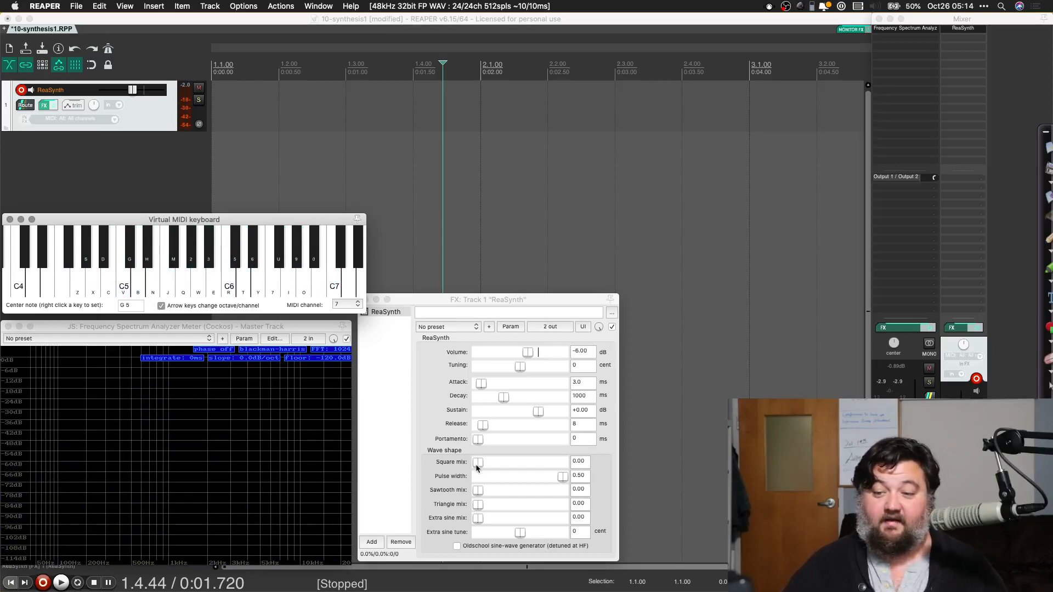
Step: Set ReaSynth's square mix to about 0.54 and play C5 to examine its spectrum
left_click_drag(476, 464, 520, 464)
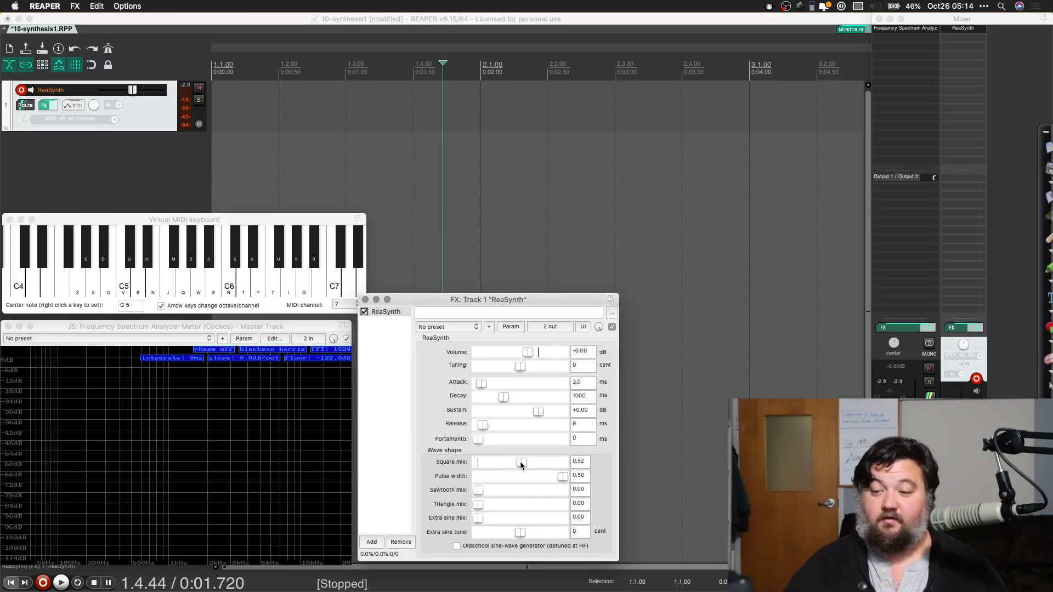
left_click(124, 292)
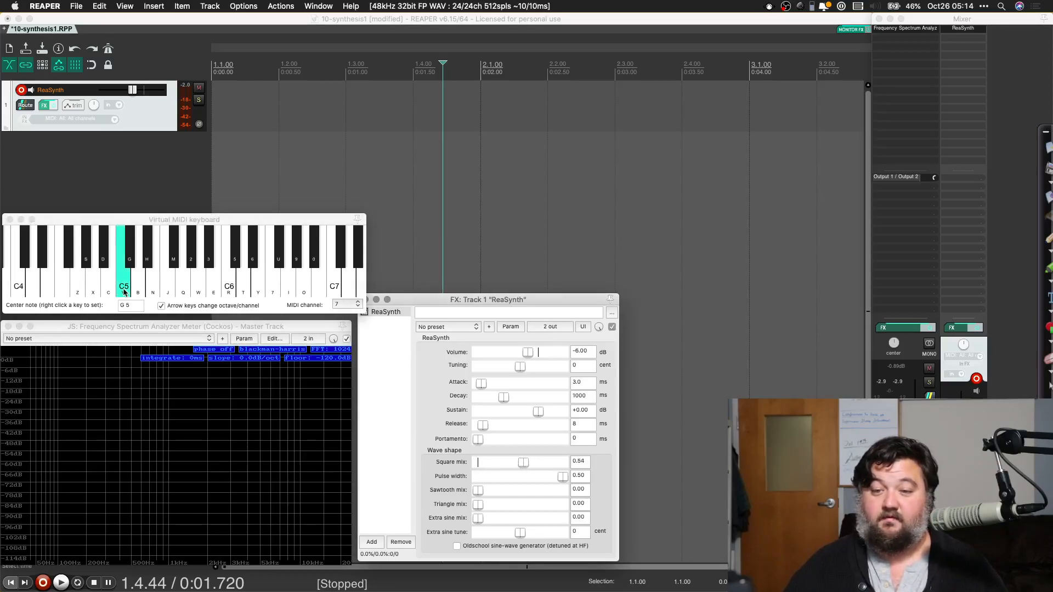
mouse_move(125, 293)
left_mouse_down()
mouse_move(141, 430)
mouse_move(247, 436)
mouse_move(126, 436)
left_mouse_up()
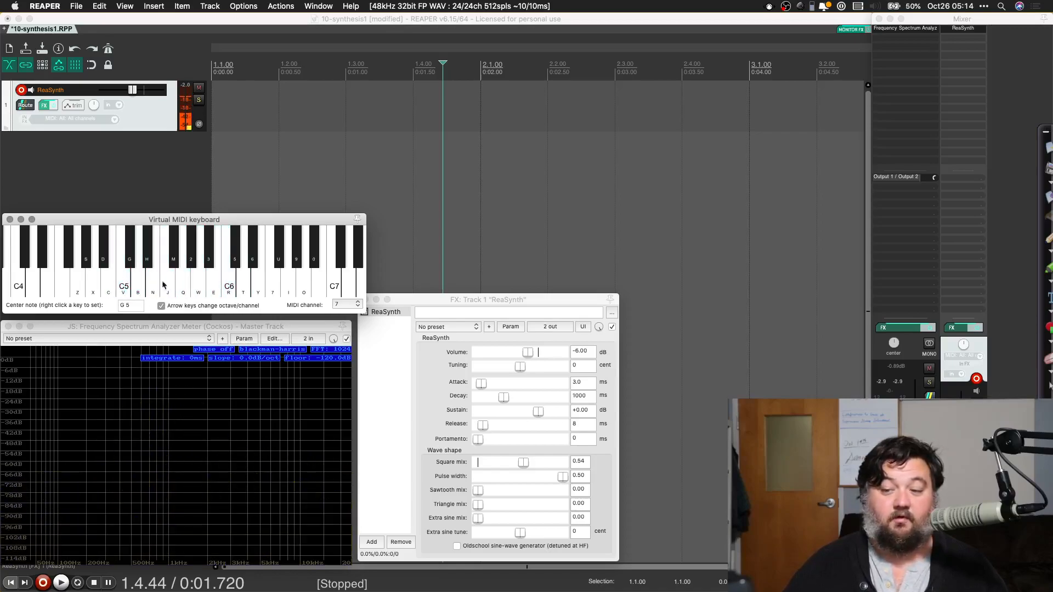
Step: Reset the square mix to 0.00, raise the sawtooth mix to 0.70 and play C5
left_click(524, 462)
left_click_drag(523, 462, 537, 495)
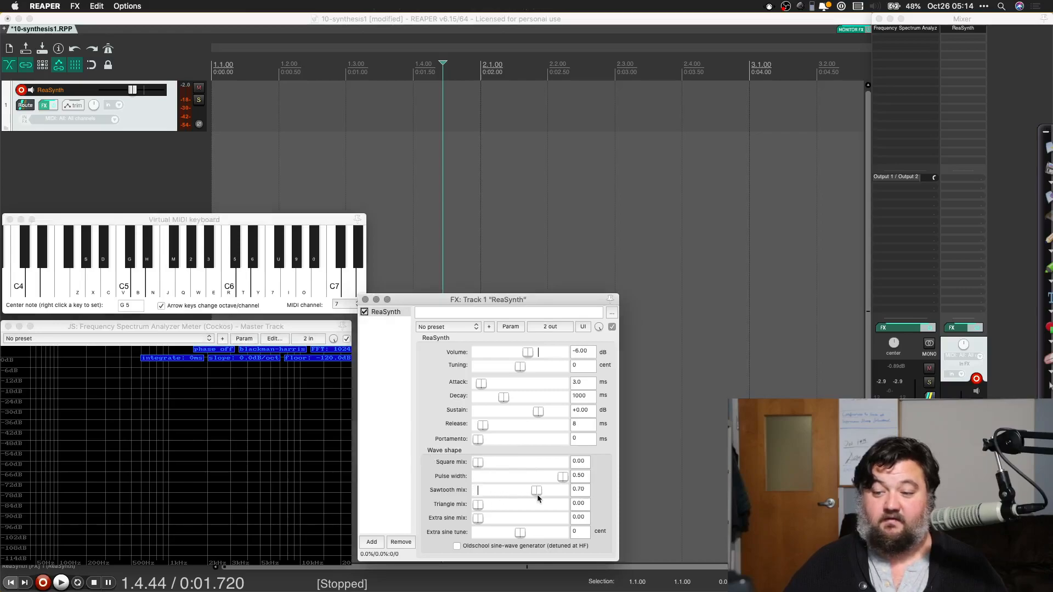
left_click(128, 285)
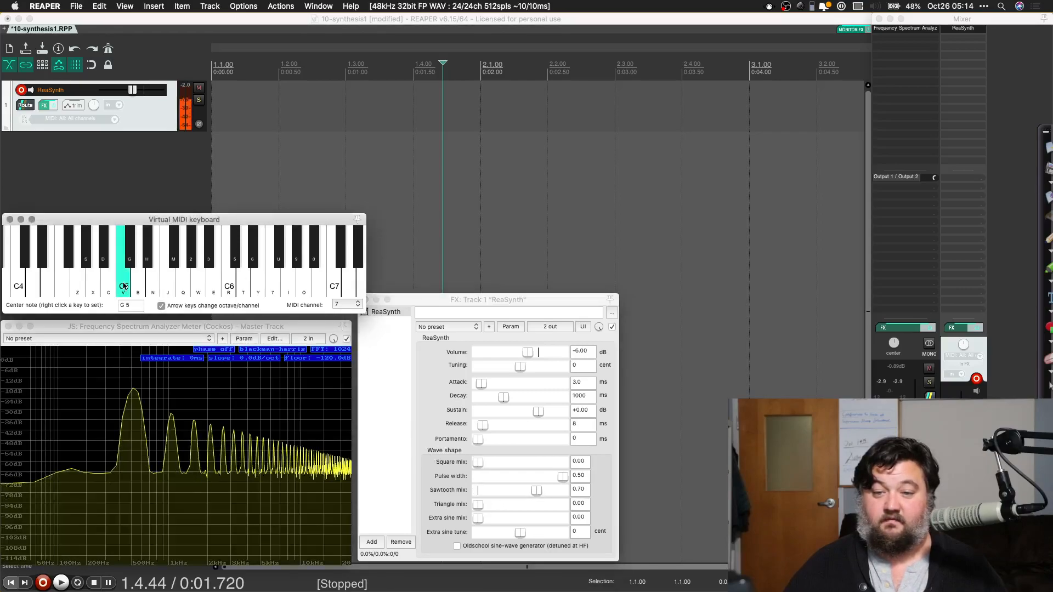
Step: Reset the sawtooth mix to 0.00, raise the triangle mix to 0.79 and play C5
left_click(532, 495)
mouse_move(532, 495)
left_mouse_down()
mouse_move(445, 512)
mouse_move(546, 505)
left_mouse_up()
left_click(120, 293)
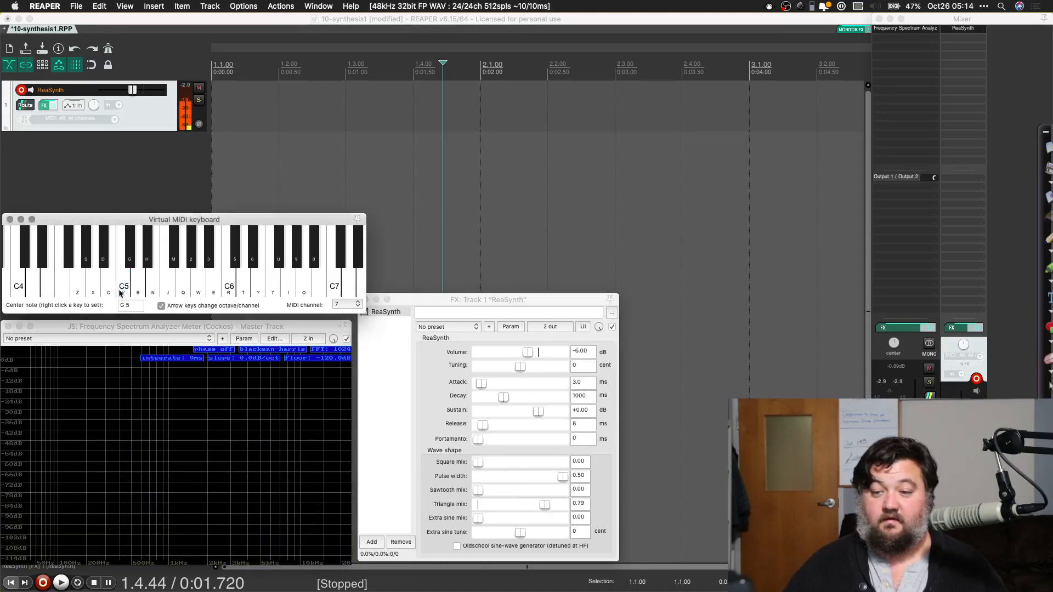
Step: Reset the triangle mix to 0.00, raise the extra sine mix to 1.00 and play C5
left_click_drag(543, 505, 401, 497)
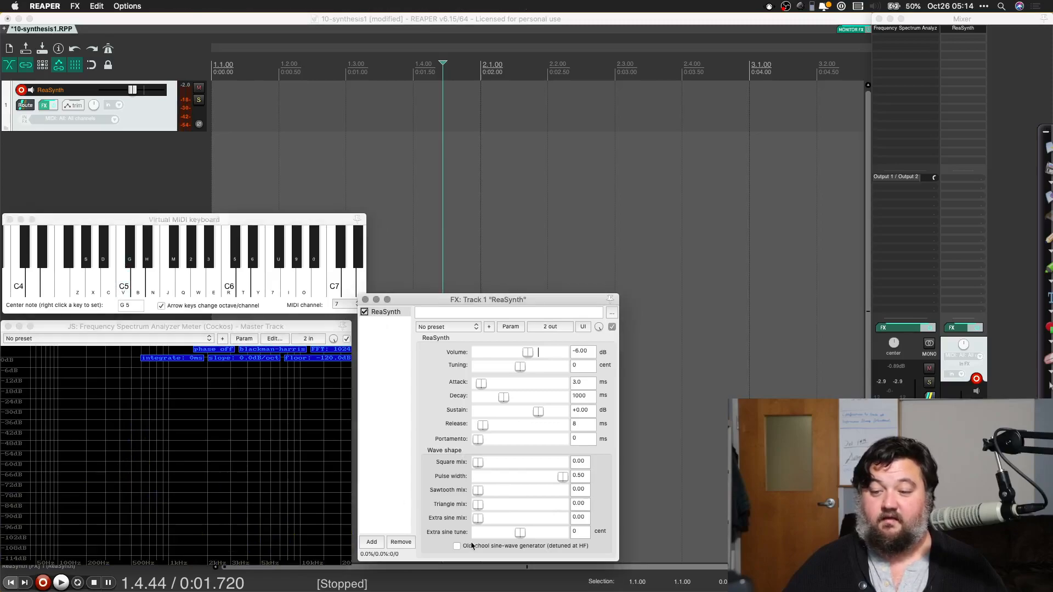
left_click_drag(478, 519, 537, 521)
left_click_drag(561, 523, 585, 527)
left_click(117, 284)
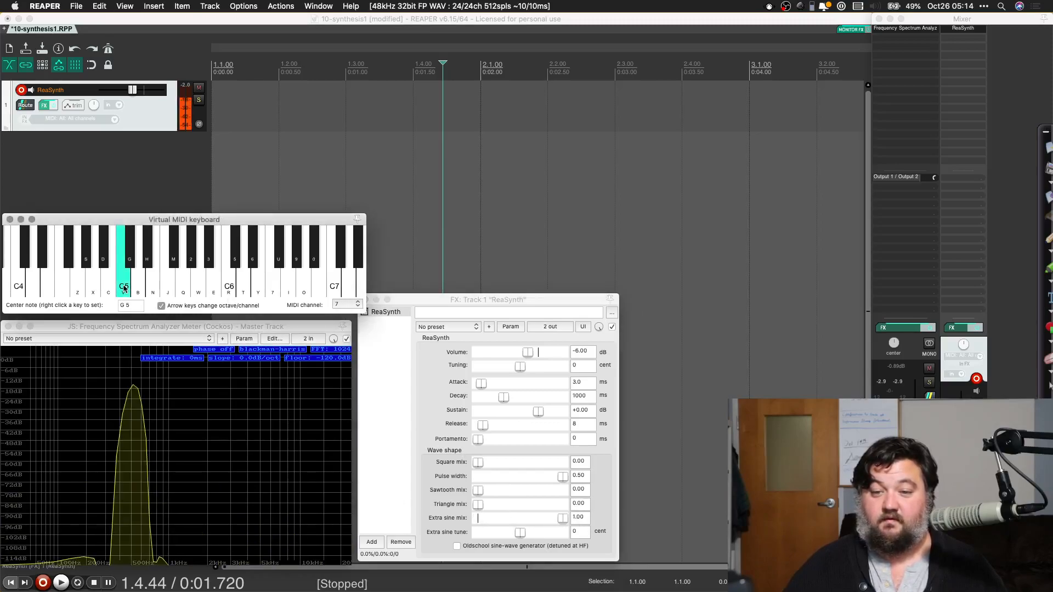
Step: Play C5 with the extra sine tuned to 926 cents, and again at -221 cents with the oldschool sine-wave generator enabled
left_click_drag(521, 537, 538, 534)
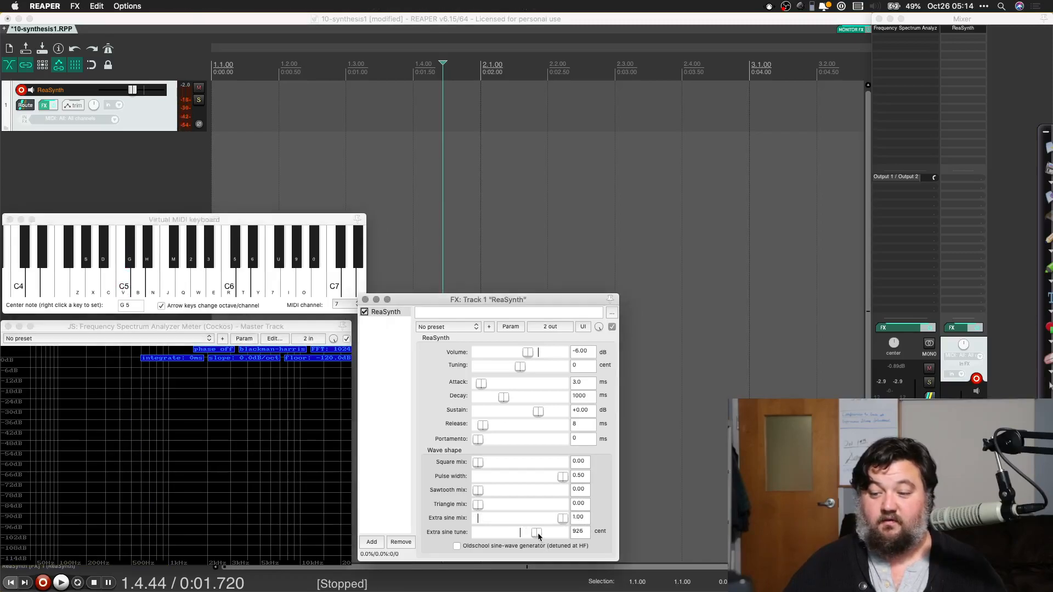
left_click(118, 288)
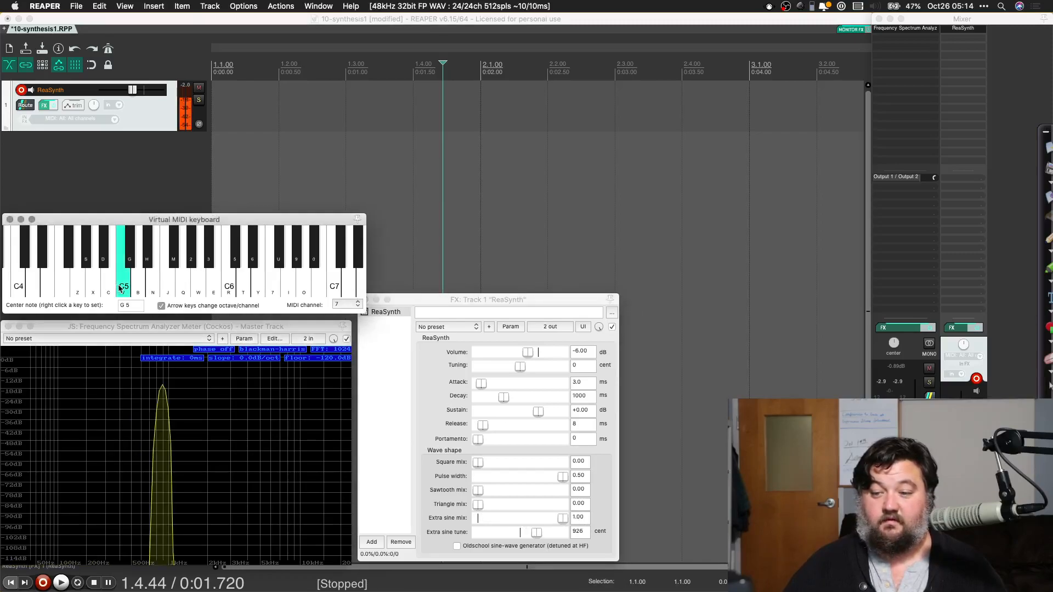
left_click_drag(536, 532, 520, 535)
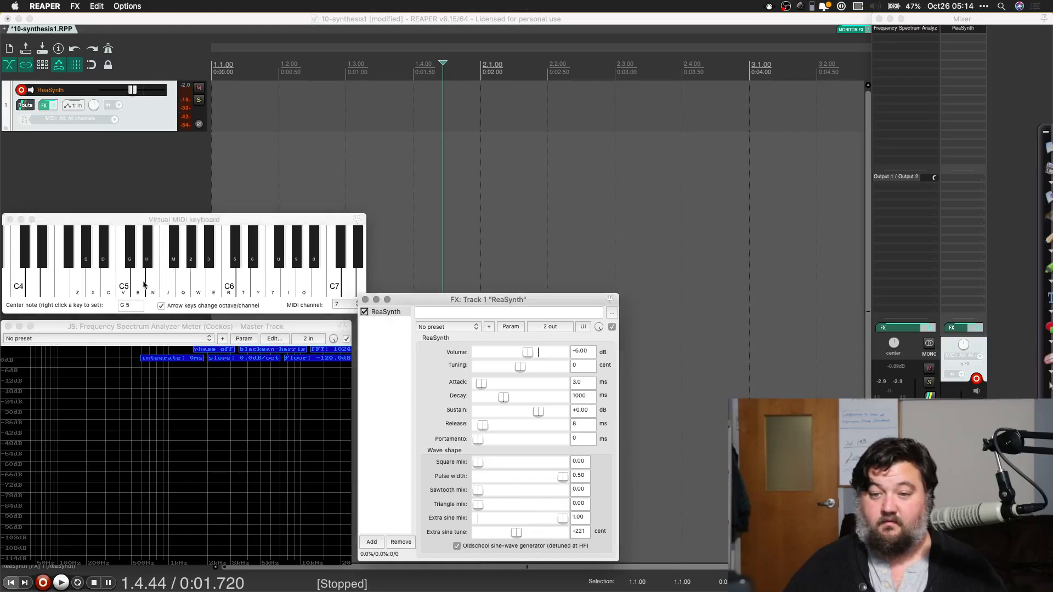
left_click(128, 285)
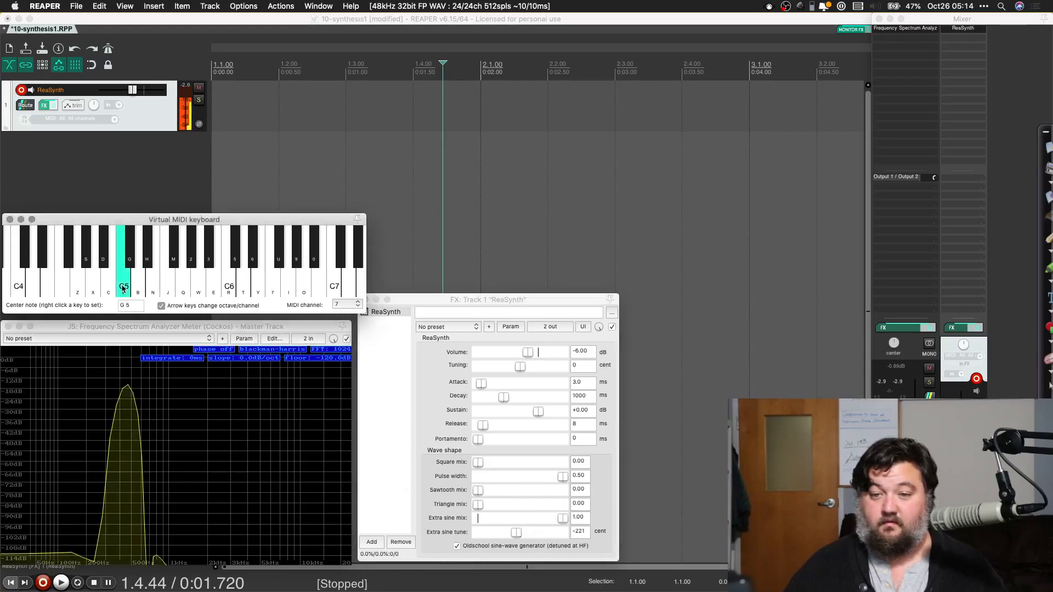
Step: Reset the extra sine tune to 0 cents and the extra sine mix to 0.00, and play C5
left_click(517, 536)
left_click_drag(560, 520, 422, 523)
mouse_move(124, 286)
left_mouse_down()
mouse_move(185, 287)
mouse_move(43, 285)
mouse_move(162, 261)
mouse_move(140, 261)
mouse_move(149, 261)
left_mouse_up()
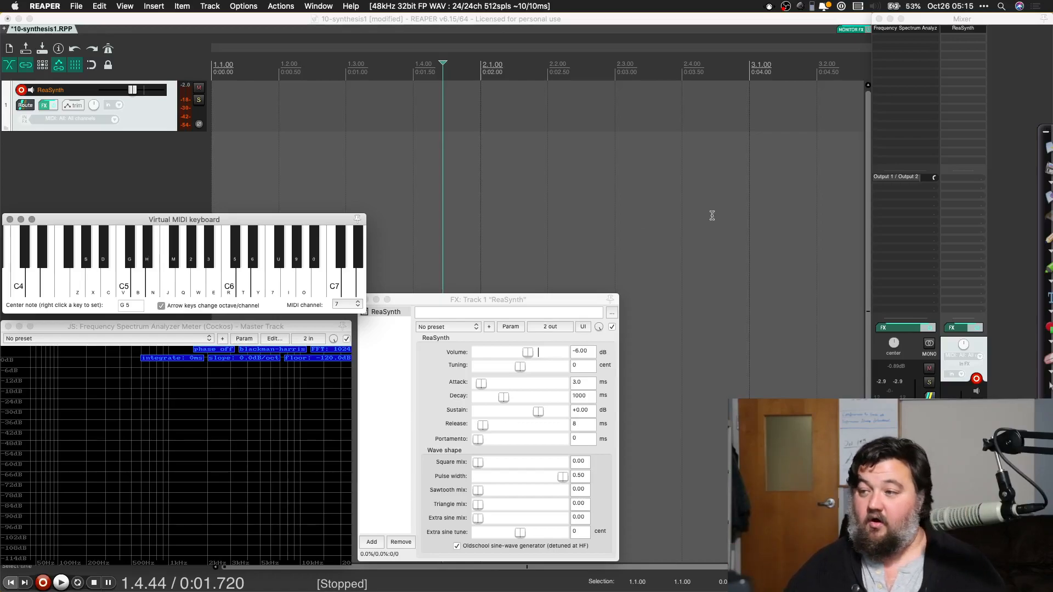
Step: Circle the Z, V and R keys of the virtual keyboard in red with the annotation pen, and reactivate the keyboard window
left_click(1049, 241)
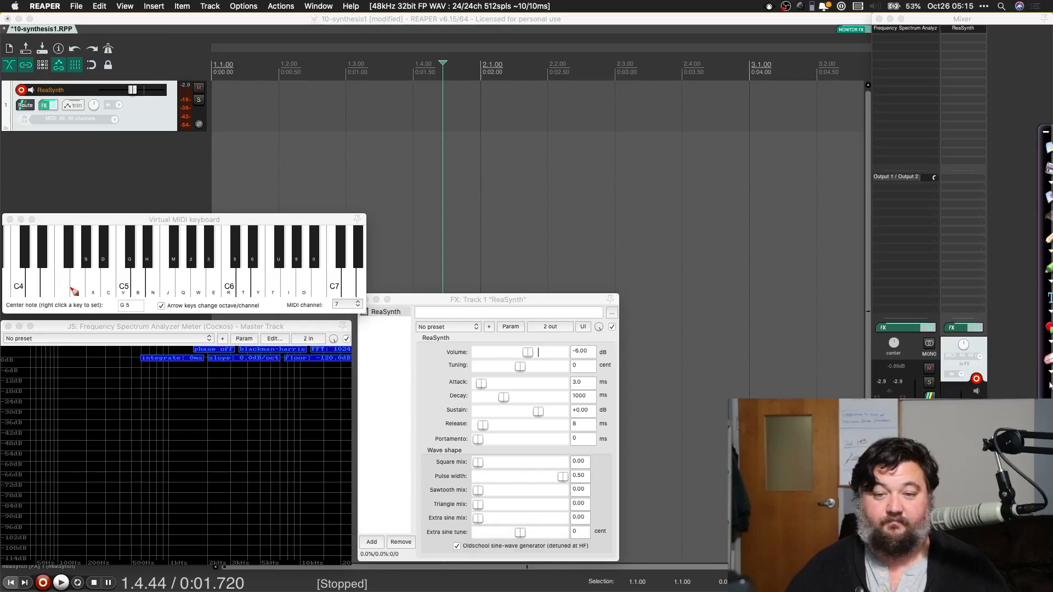
mouse_move(74, 291)
left_mouse_down()
mouse_move(82, 284)
mouse_move(85, 304)
mouse_move(71, 296)
mouse_move(134, 283)
mouse_move(124, 301)
left_mouse_up()
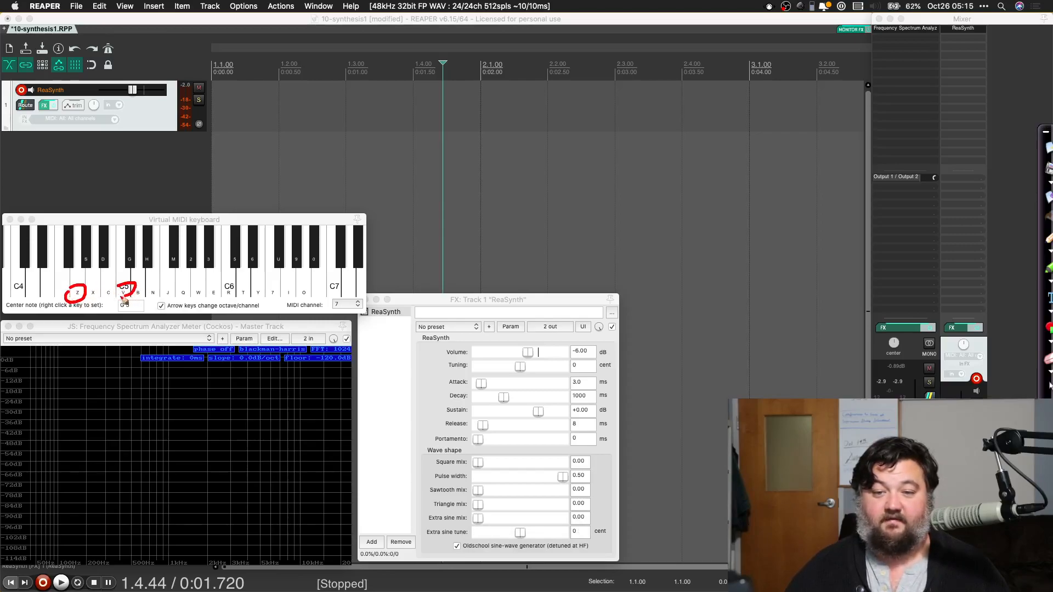
mouse_move(227, 284)
left_mouse_down()
mouse_move(238, 301)
mouse_move(222, 286)
mouse_move(230, 281)
left_mouse_up()
key("Escape")
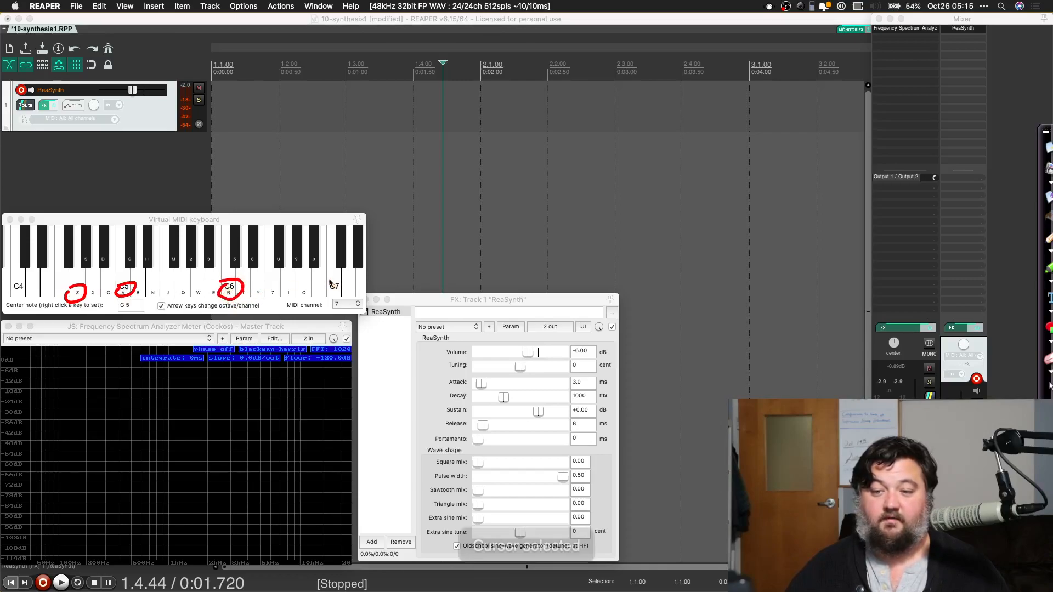
left_click(231, 220)
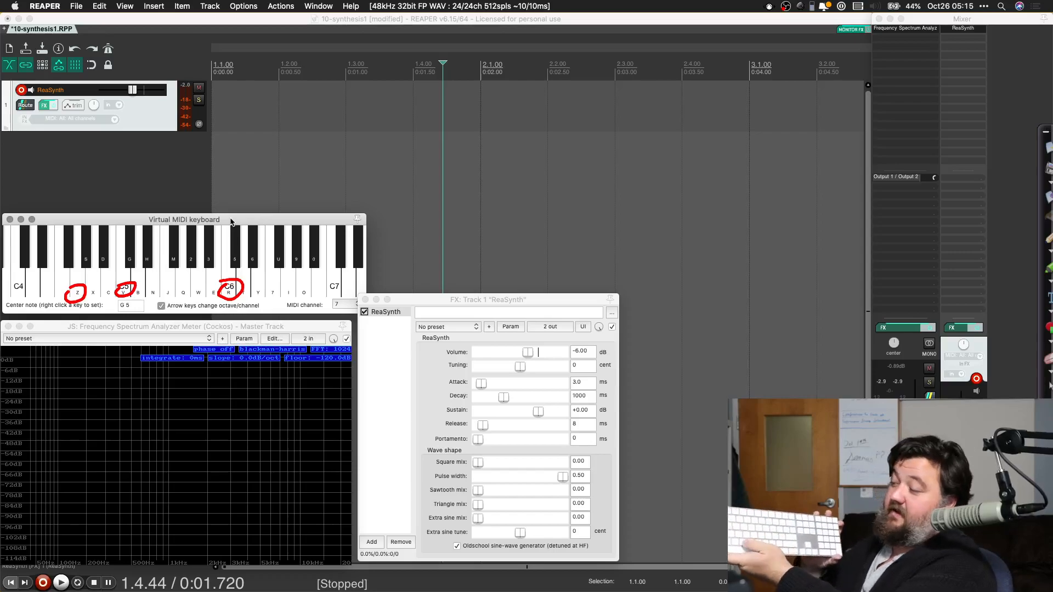
Step: Play white and black notes from C5 up to G#5 on the virtual keyboard using the computer keyboard
key("v")
key("b")
key("n")
key("b")
key("v")
key("b")
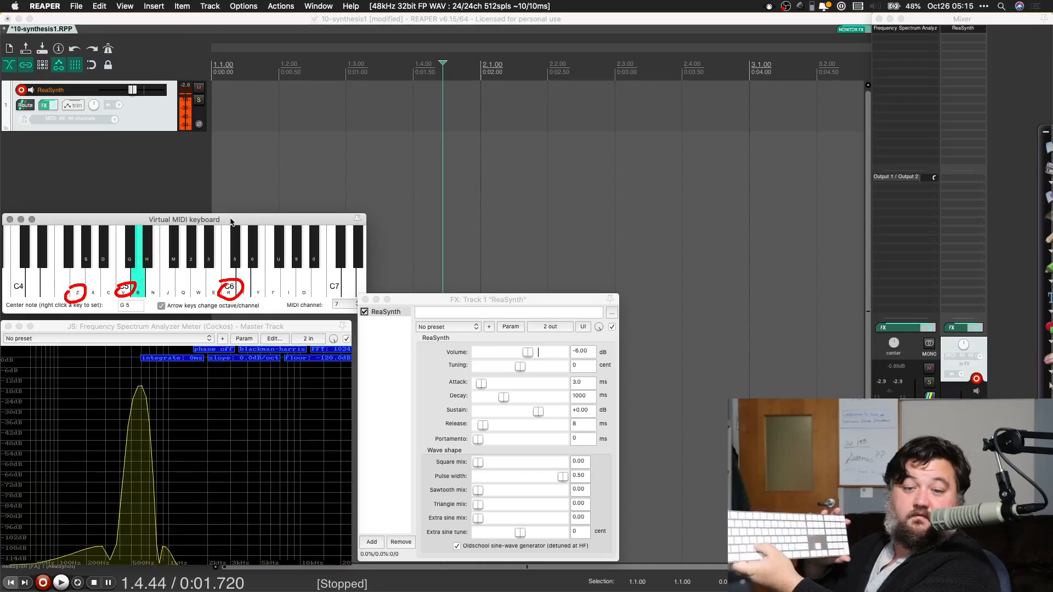
key("g")
key("g")
key("h")
key("j")
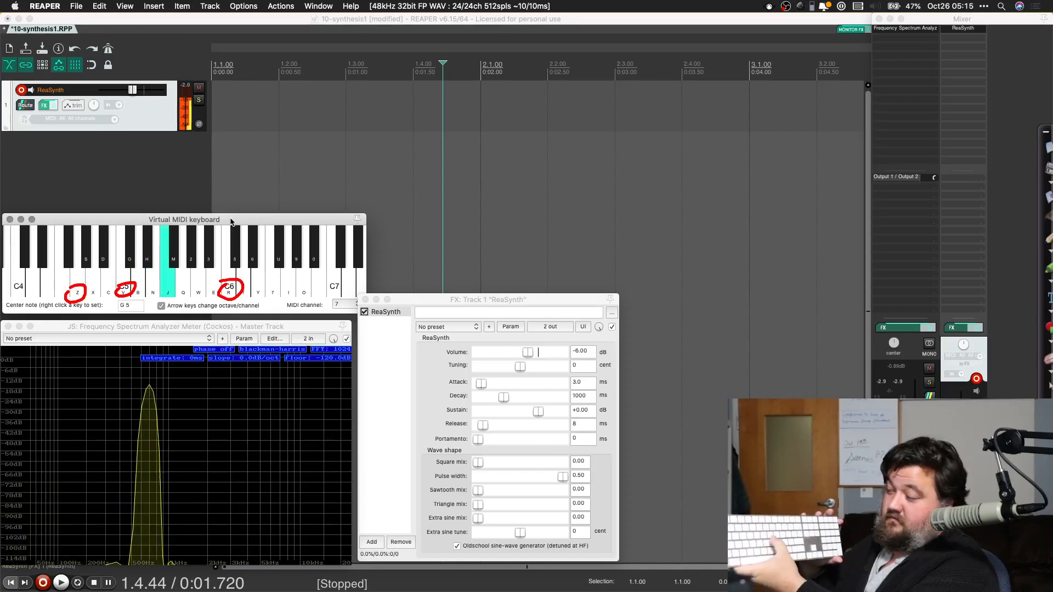
key("2")
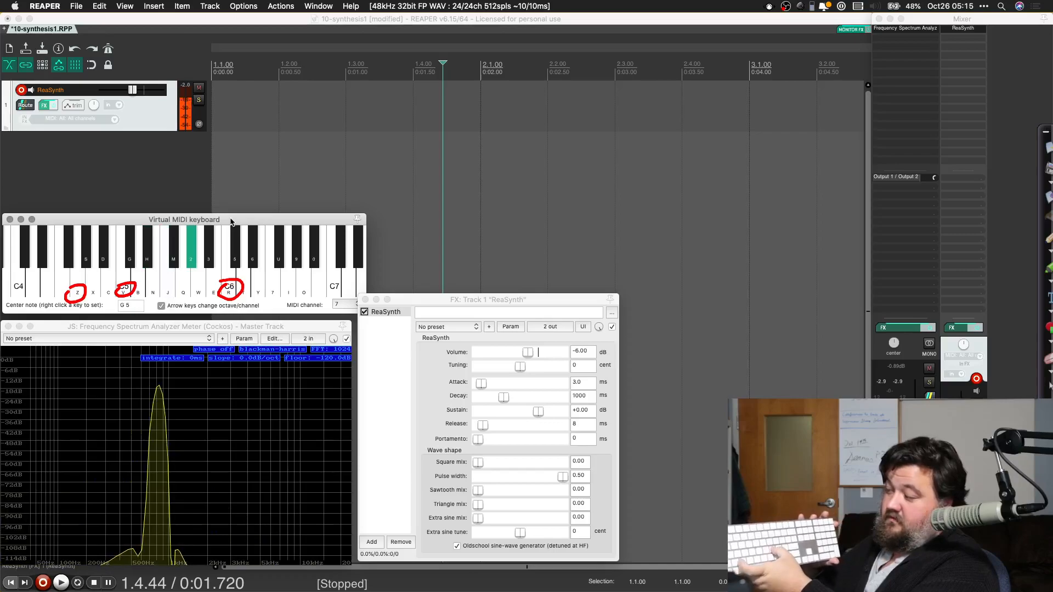
Step: Play B4 and C5, and descend to G4 on the virtual keyboard
key("c")
key("v")
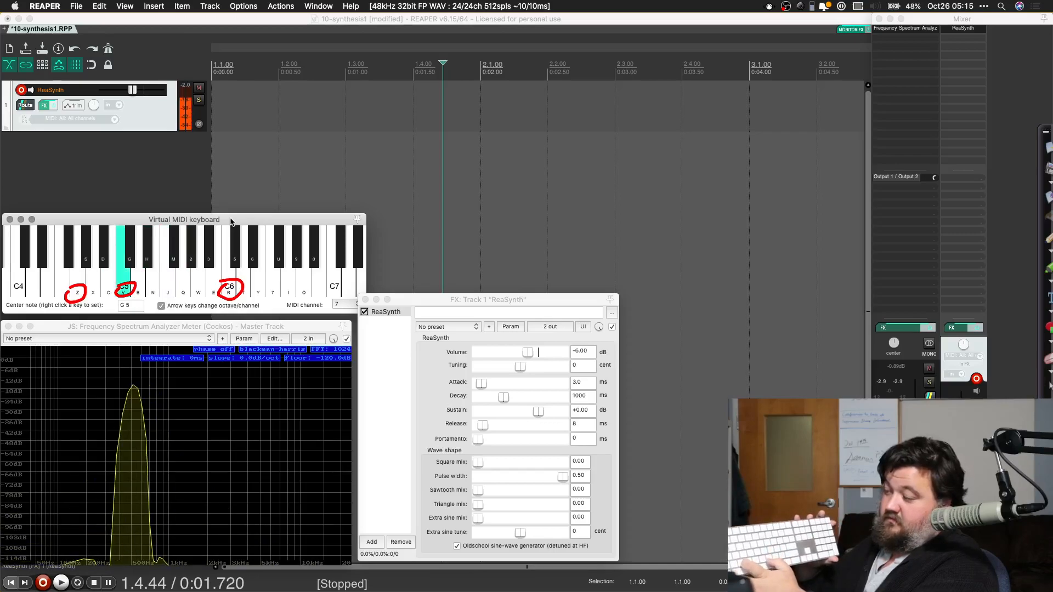
key("c")
key("s")
key("z")
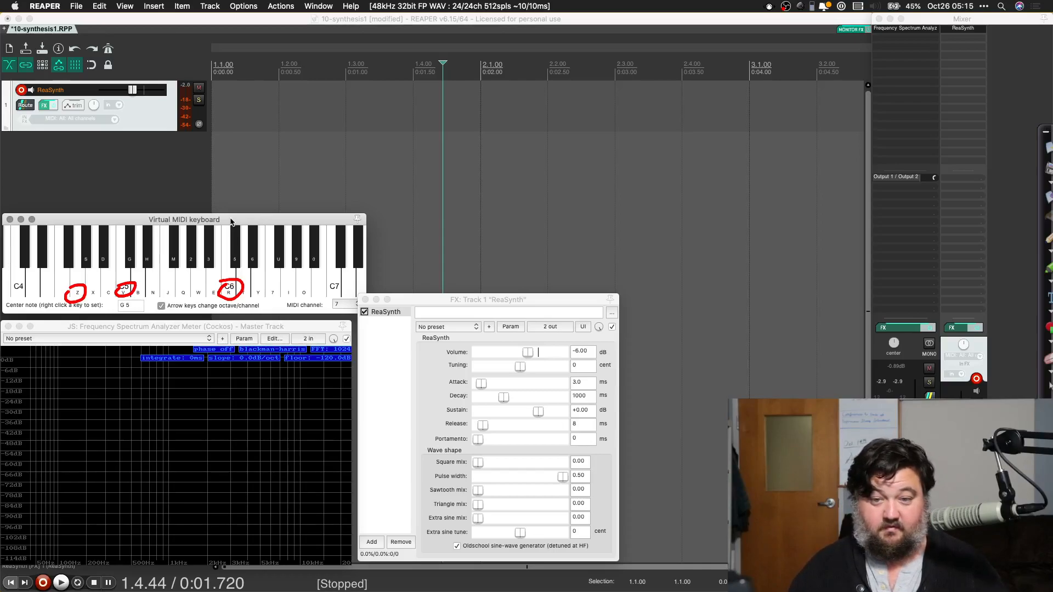
Step: Play a short melody that starts on G4, moves through D5 and E5 and descends through B4 and A4
key("z")
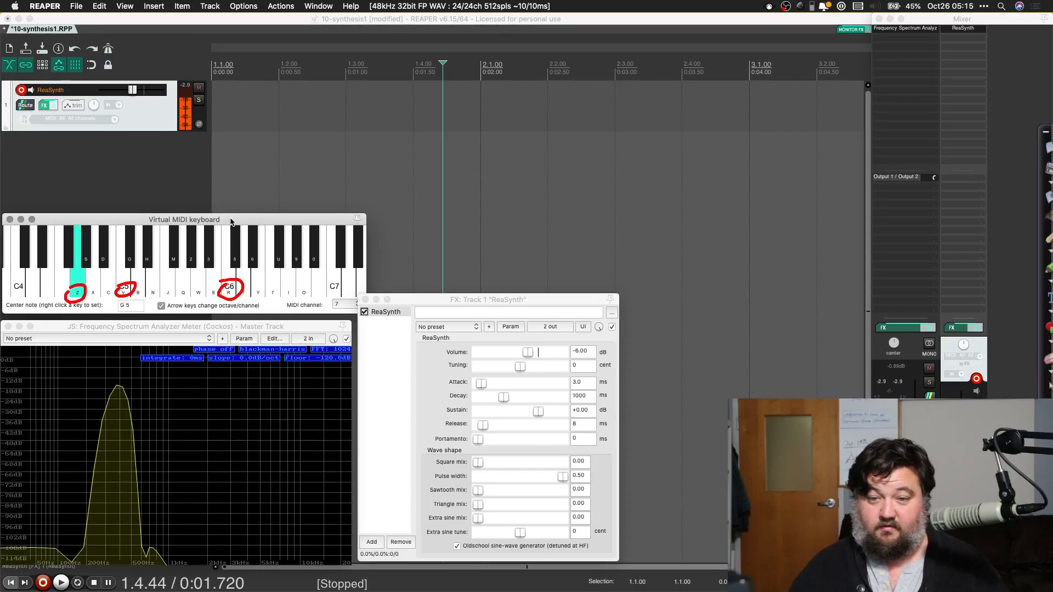
key("b")
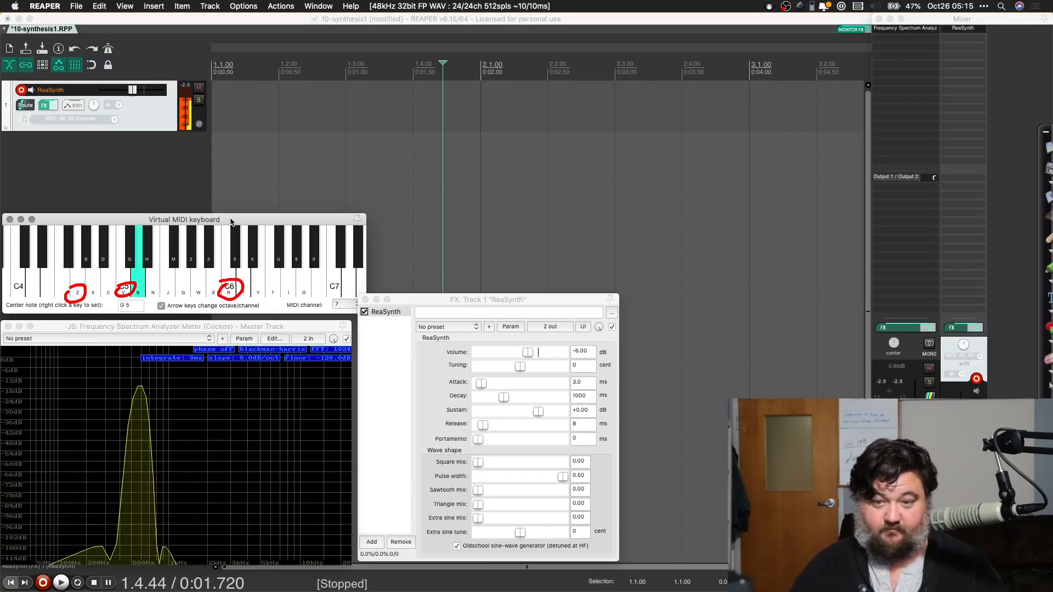
key("n")
key("b")
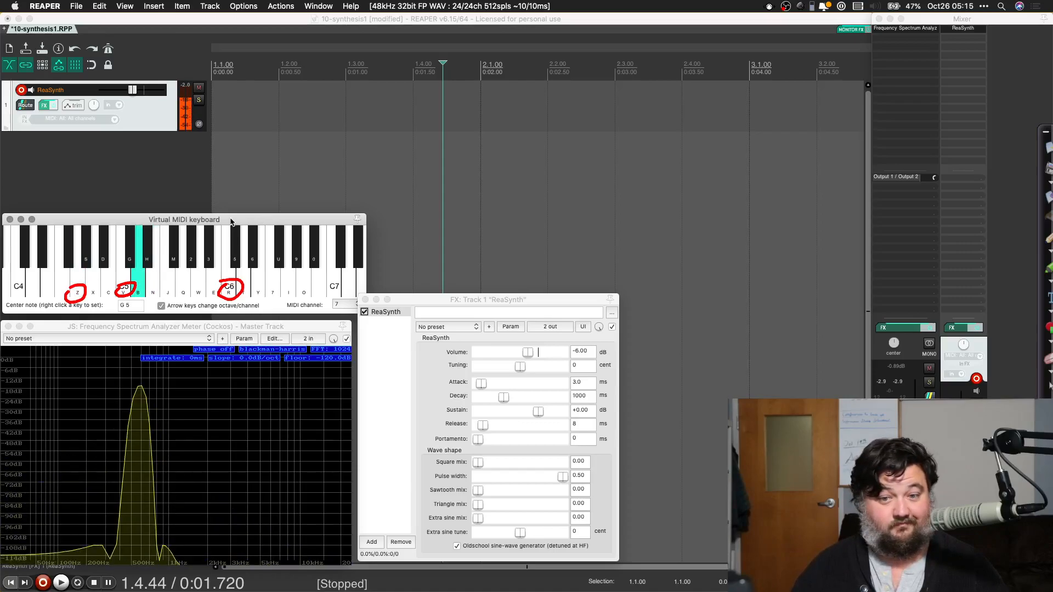
key("v")
key("c")
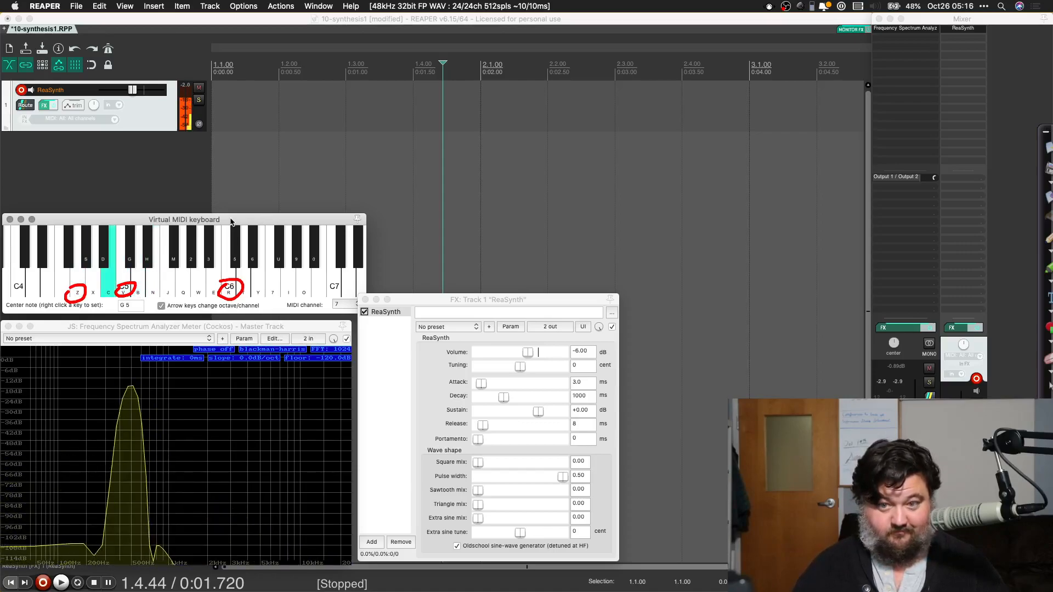
key("s")
key("s")
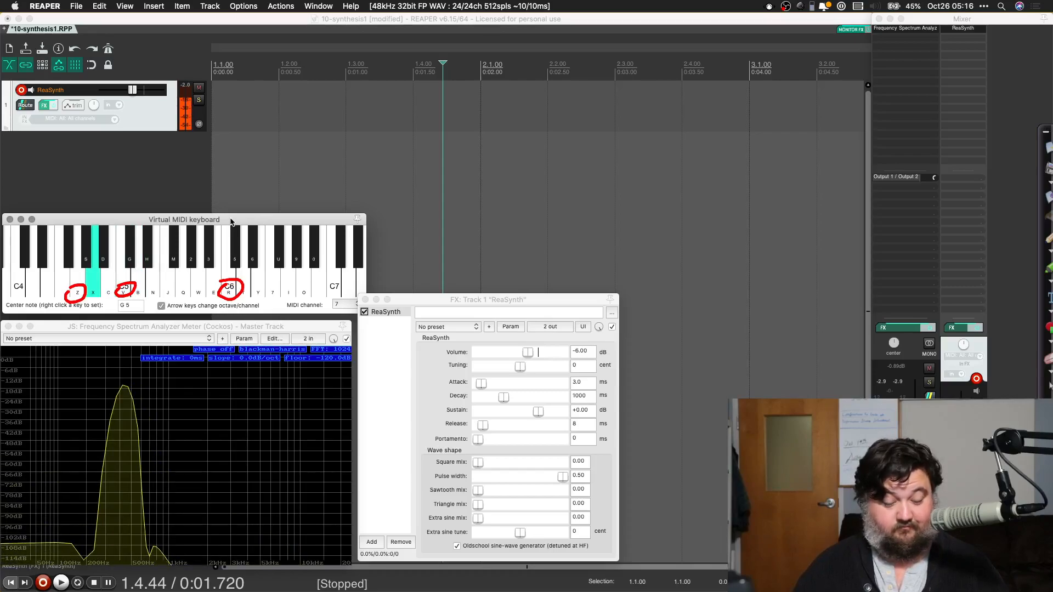
key("z")
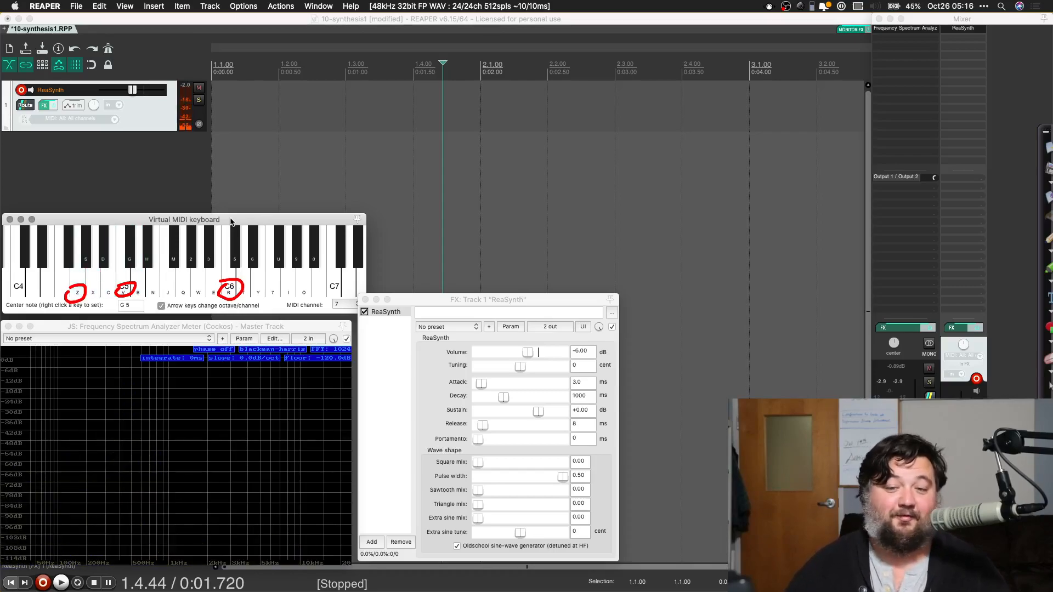
Step: Clear the red circles drawn on the screen and reactivate the virtual MIDI keyboard
left_click(1050, 385)
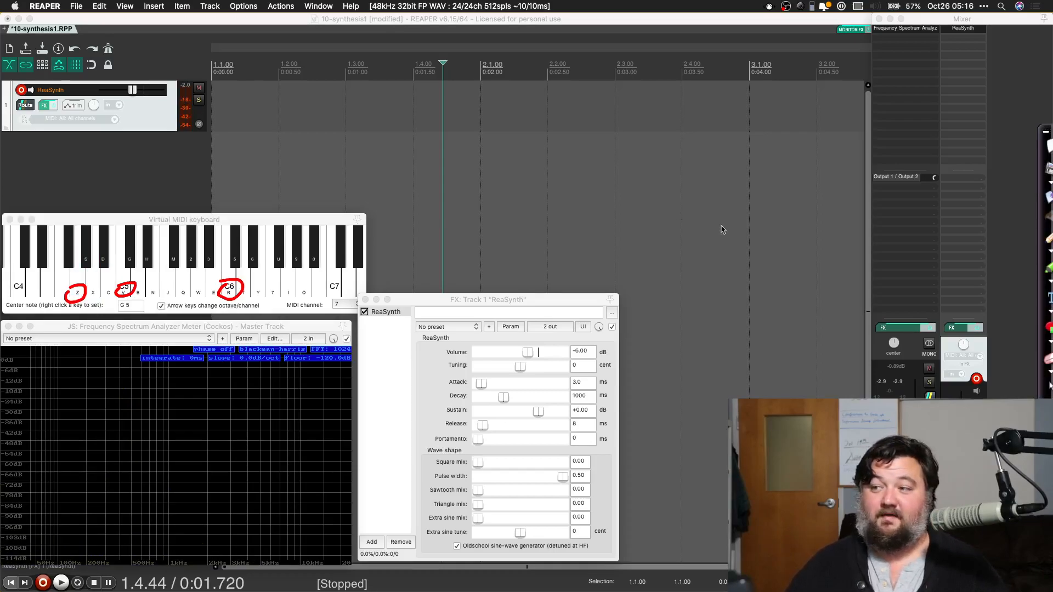
left_click(1048, 146)
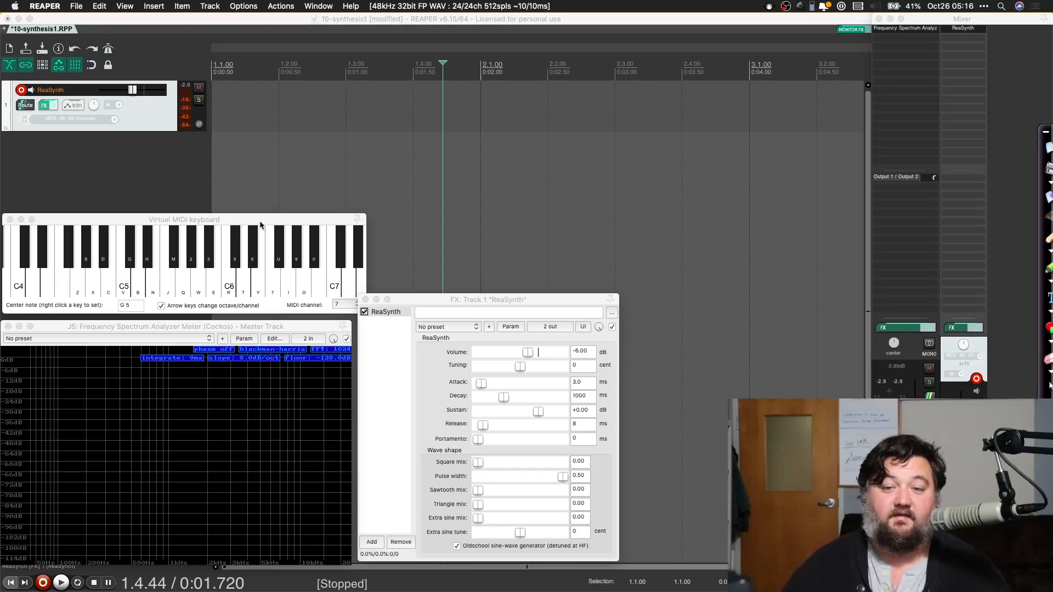
left_click(234, 222)
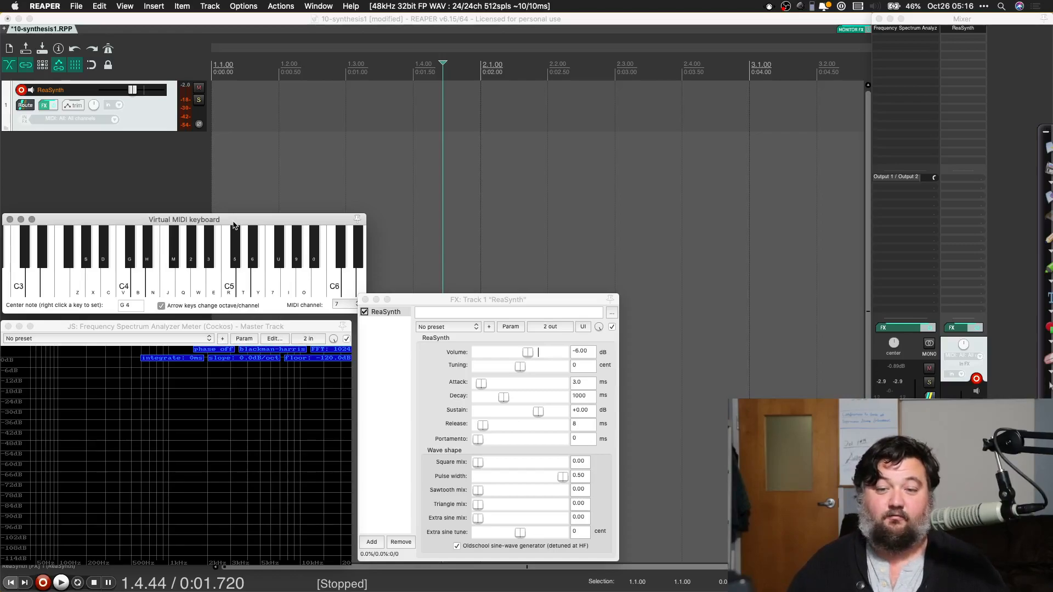
Step: Shift the virtual keyboard up octave by octave to center note G8, playing a note in each octave
key("s")
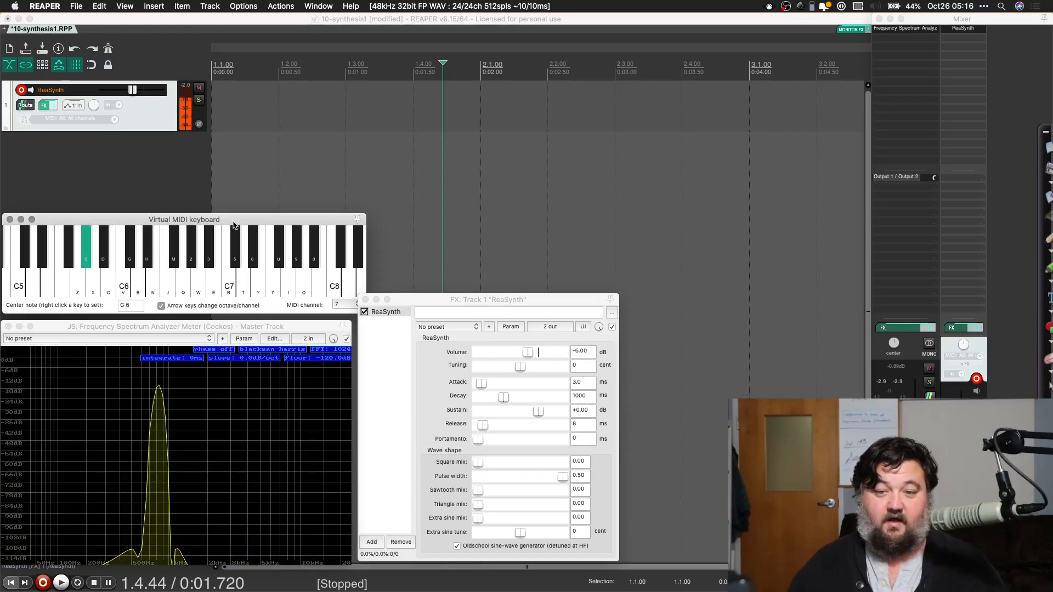
key("Right")
key("s")
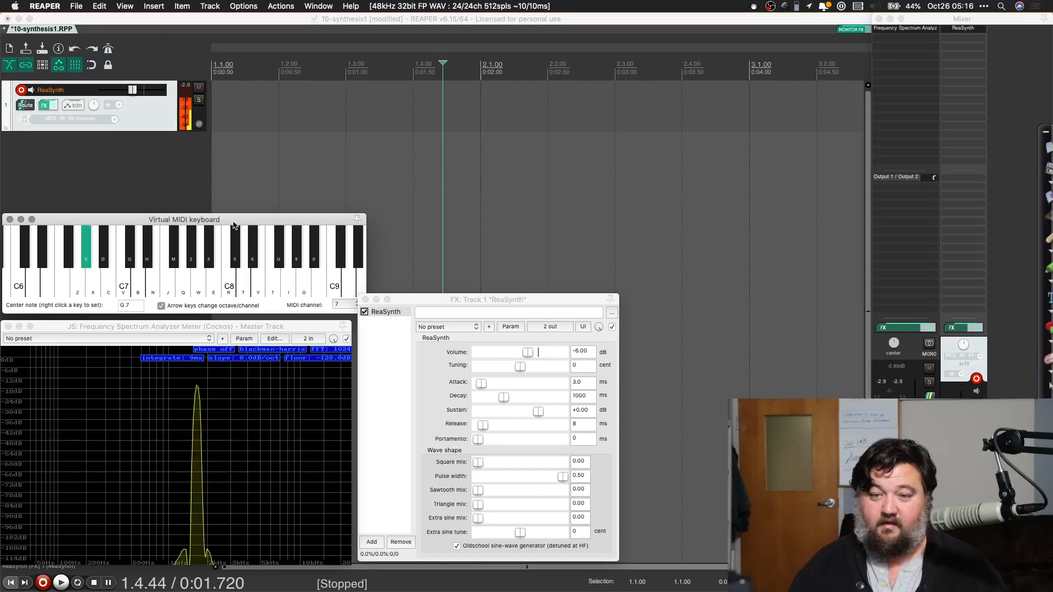
key("Right")
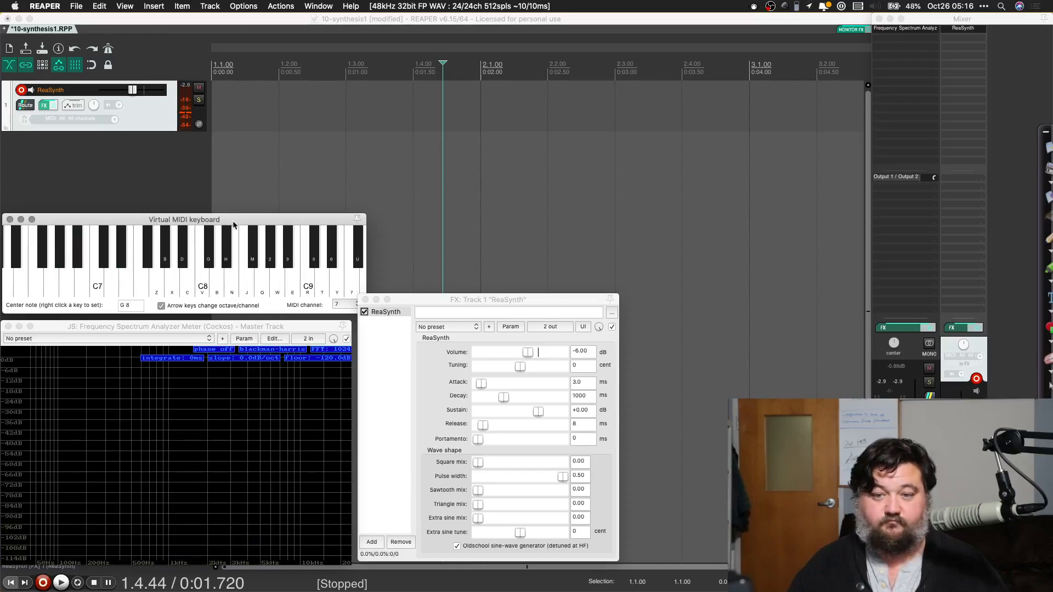
key("d")
key("v")
Step: Shift the virtual keyboard down octave by octave to center note G1, playing the C of each octave
key("Left")
key("v")
key("Left")
key("v")
key("Left")
key("v")
key("Left")
key("v")
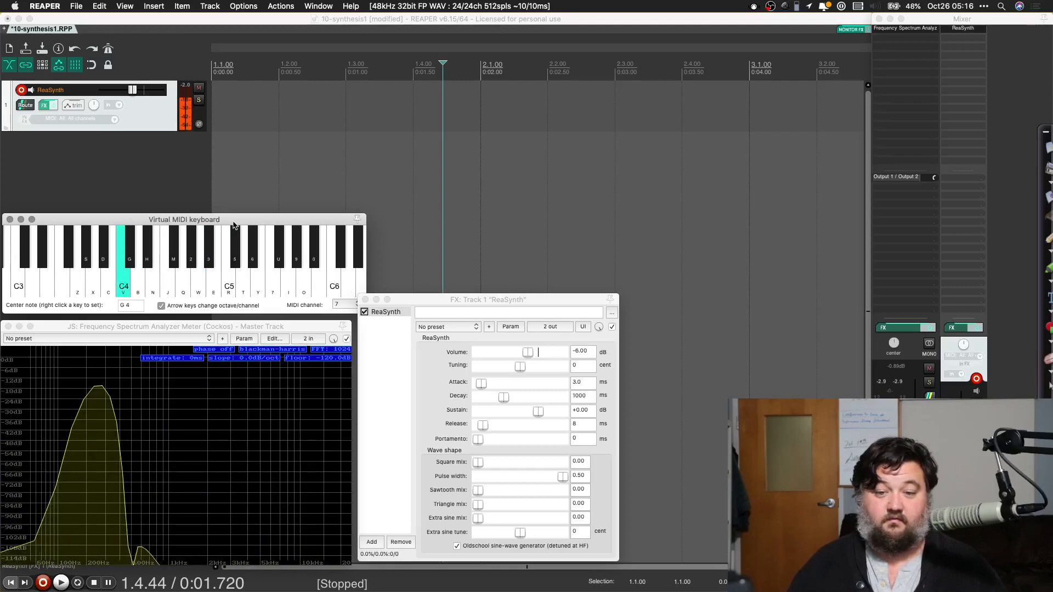
key("Left")
key("v")
key("Left")
key("v")
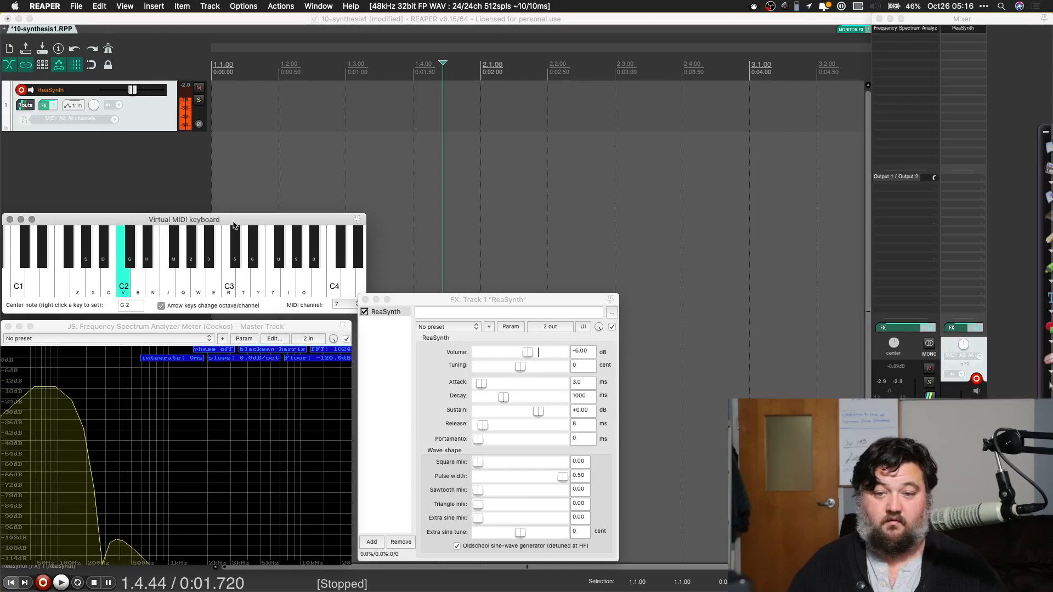
key("Left")
key("v")
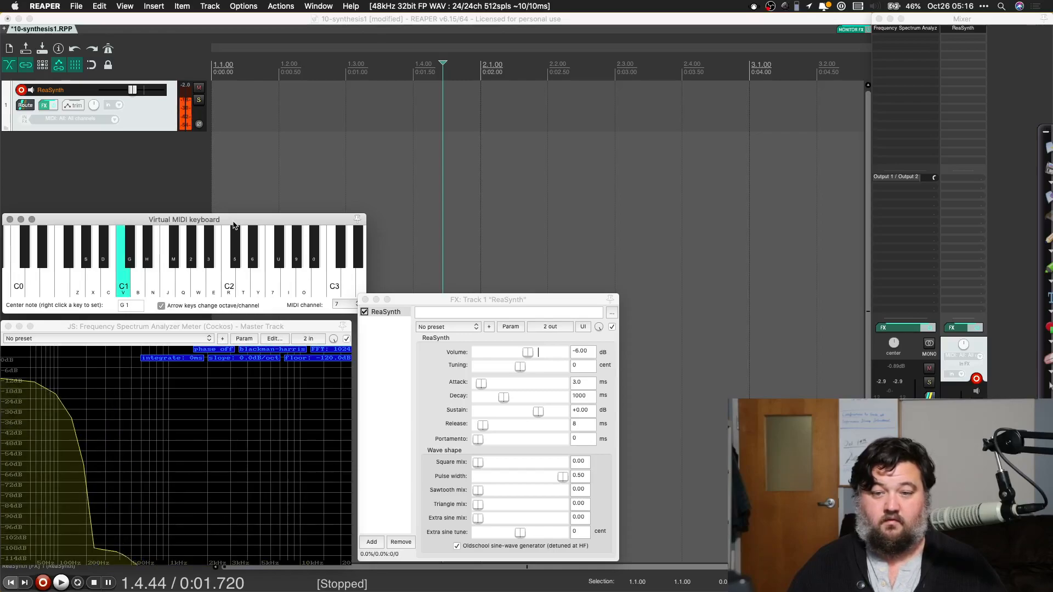
Step: Raise the virtual keyboard two octaves to center note G3 and play C3
key("Right")
key("Right")
key("v")
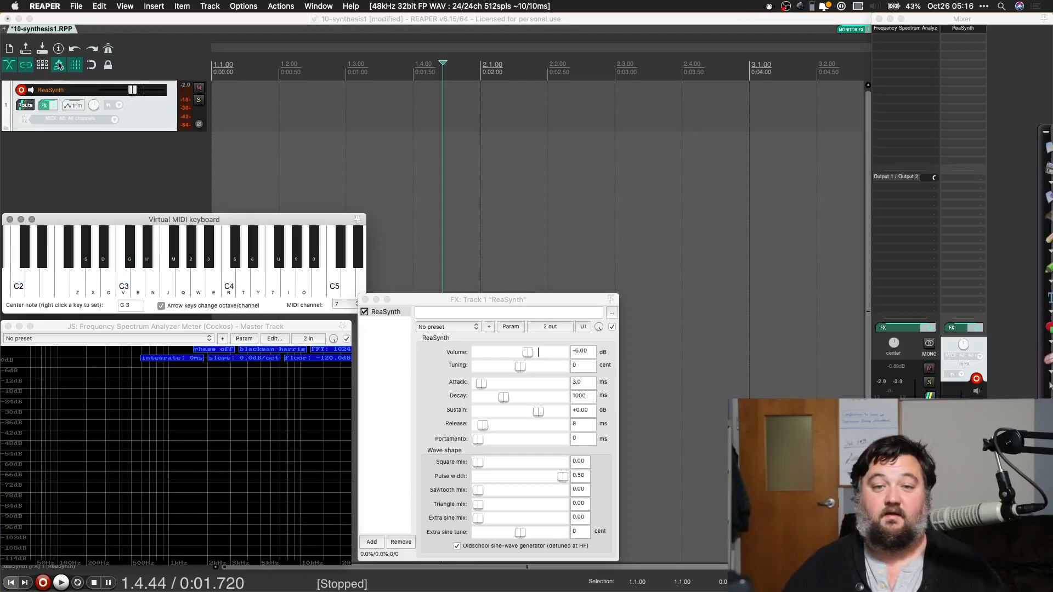
Step: Move the edit cursor to the project start at 1.1.00 and reactivate the virtual MIDI keyboard
left_click(134, 163)
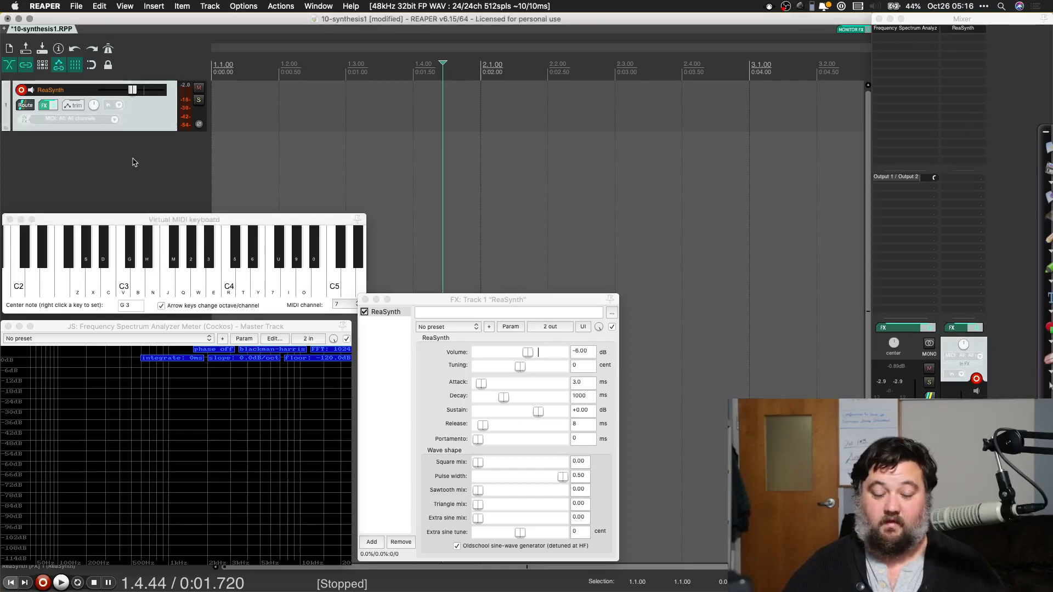
key("Home")
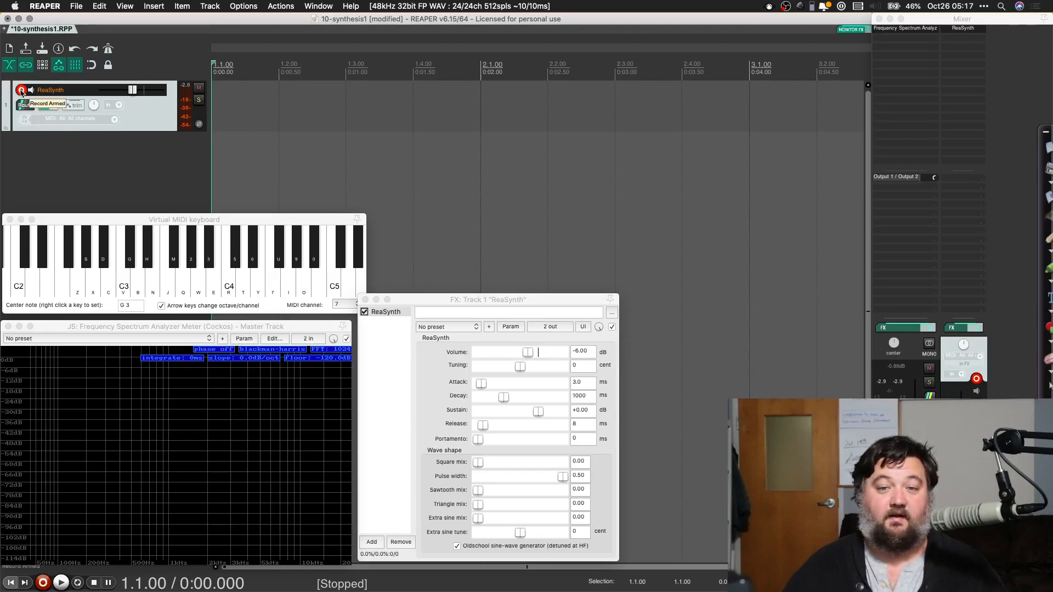
left_click(89, 217)
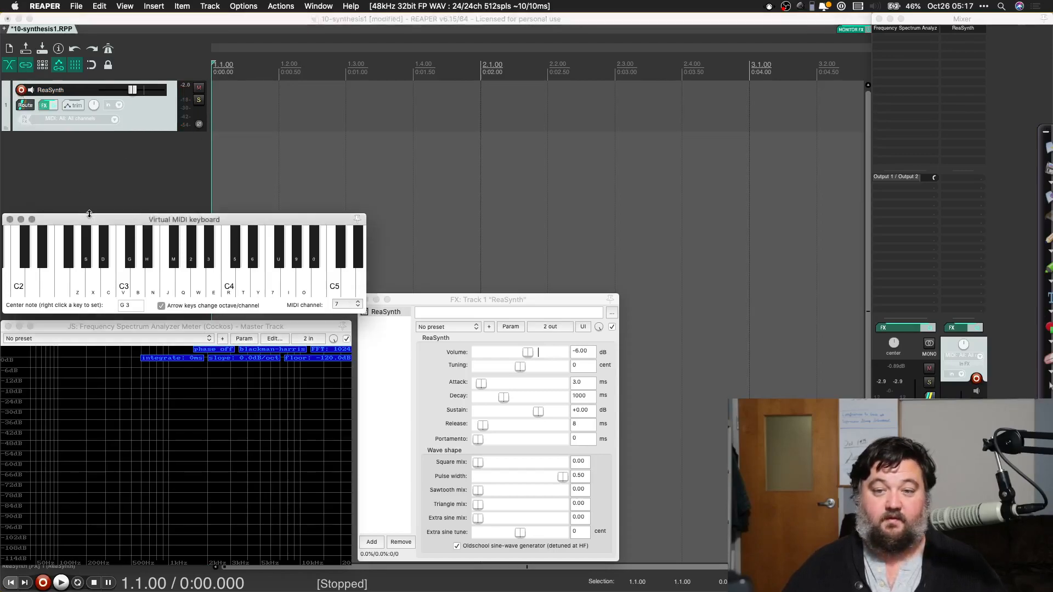
Step: Play the notes B2, C3 and D3 on the virtual MIDI keyboard while the ReaSynth track is disarmed
key("v")
key("b")
key("v")
key("c")
key("v")
key("b")
key("c")
key("c")
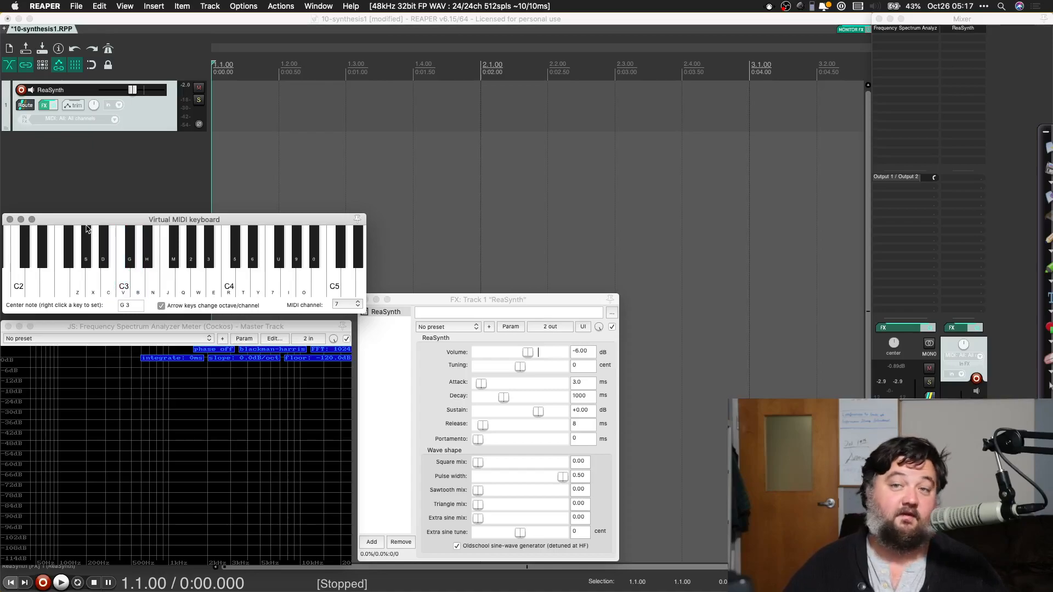
Step: Record-arm the ReaSynth track and play notes between C3 and G3 on the virtual MIDI keyboard
left_click(22, 91)
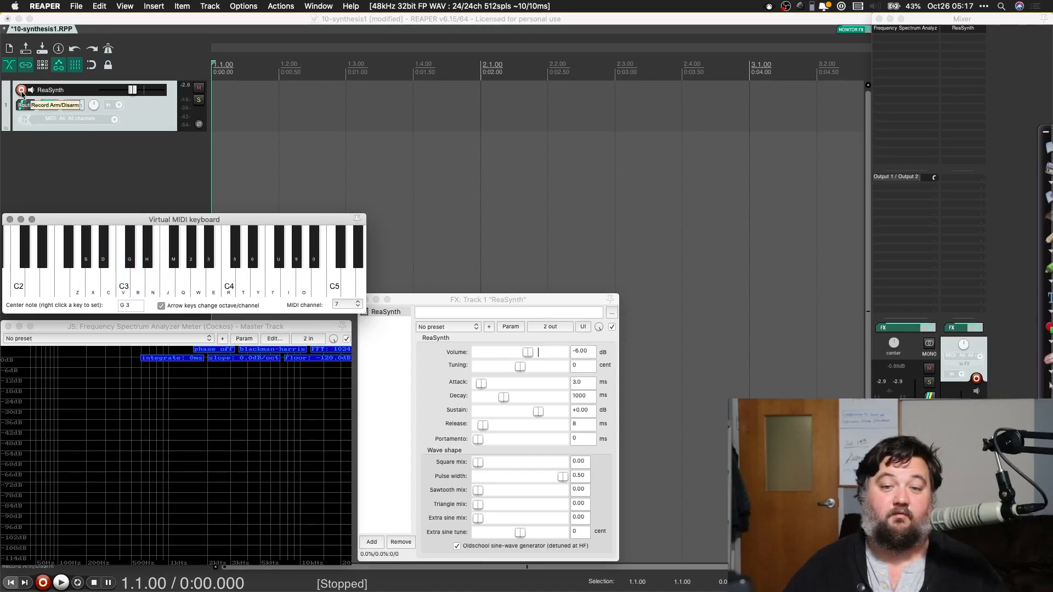
left_click(92, 220)
key("v")
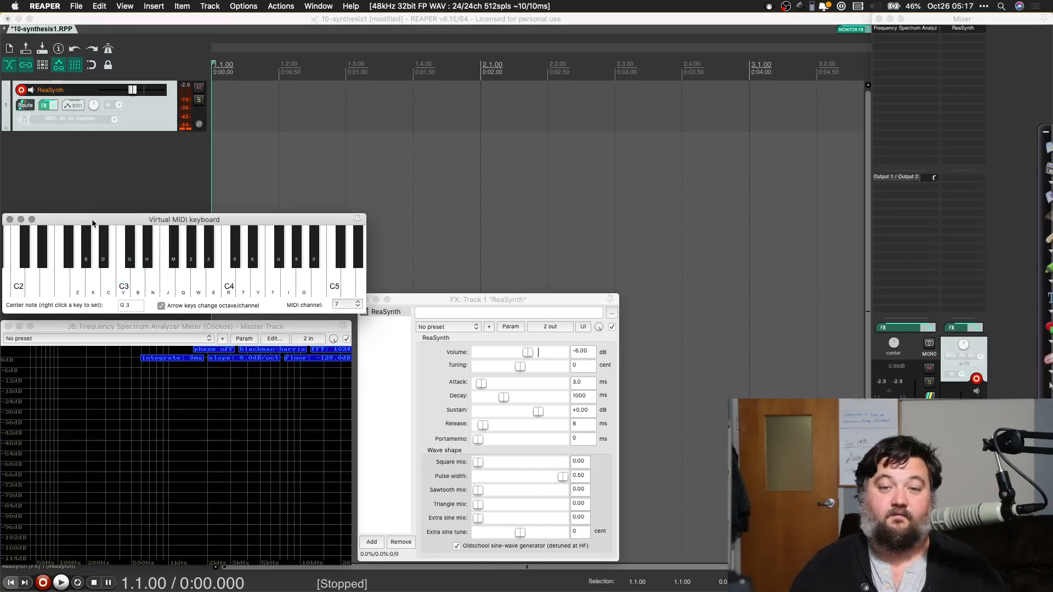
key("m")
key("b")
key("m")
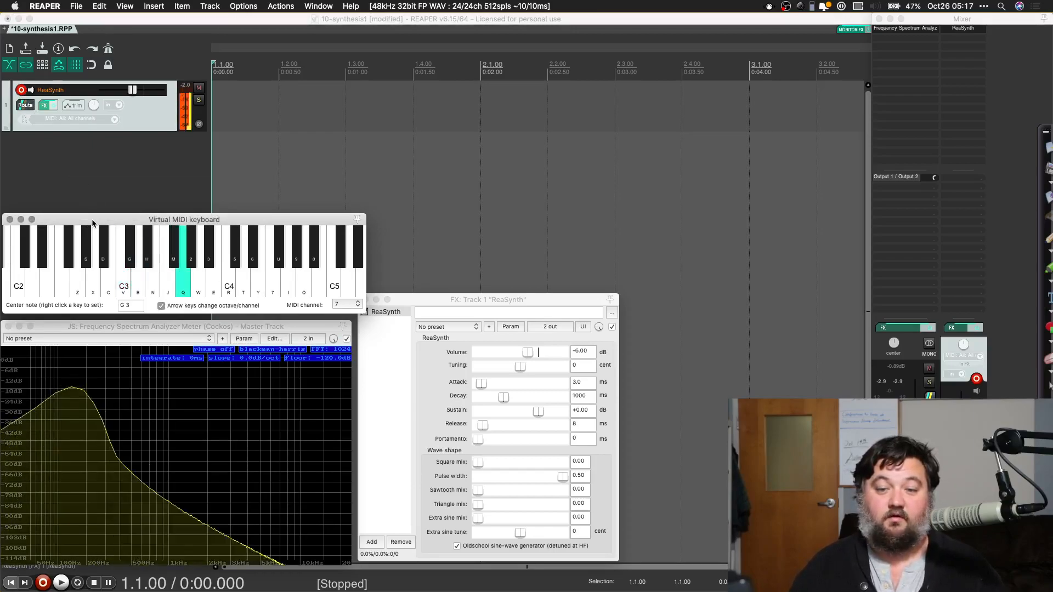
key("m")
key("v")
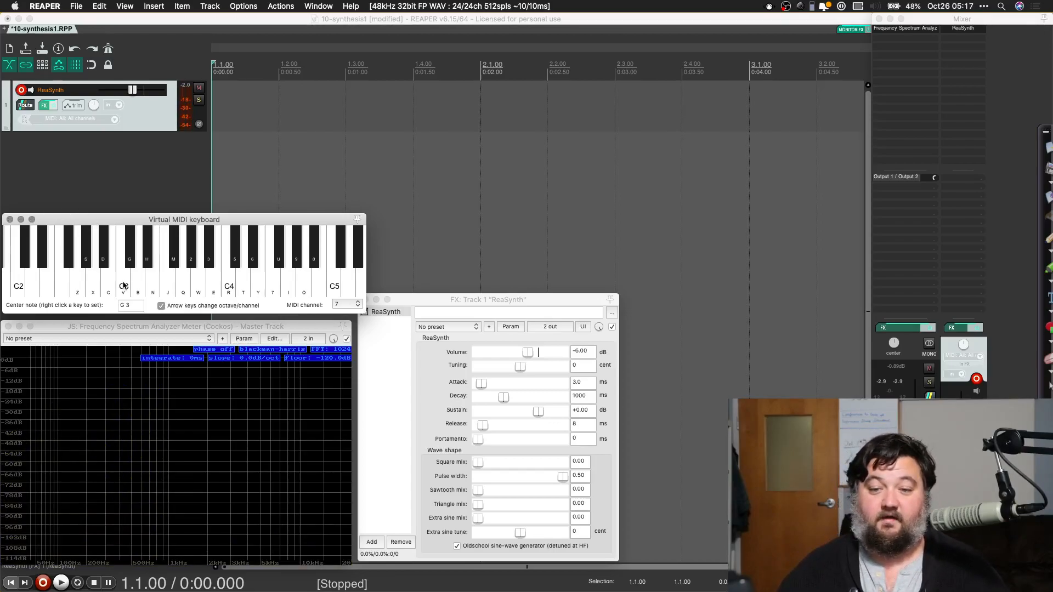
mouse_move(123, 285)
left_mouse_down()
mouse_move(253, 291)
mouse_move(167, 295)
left_mouse_up()
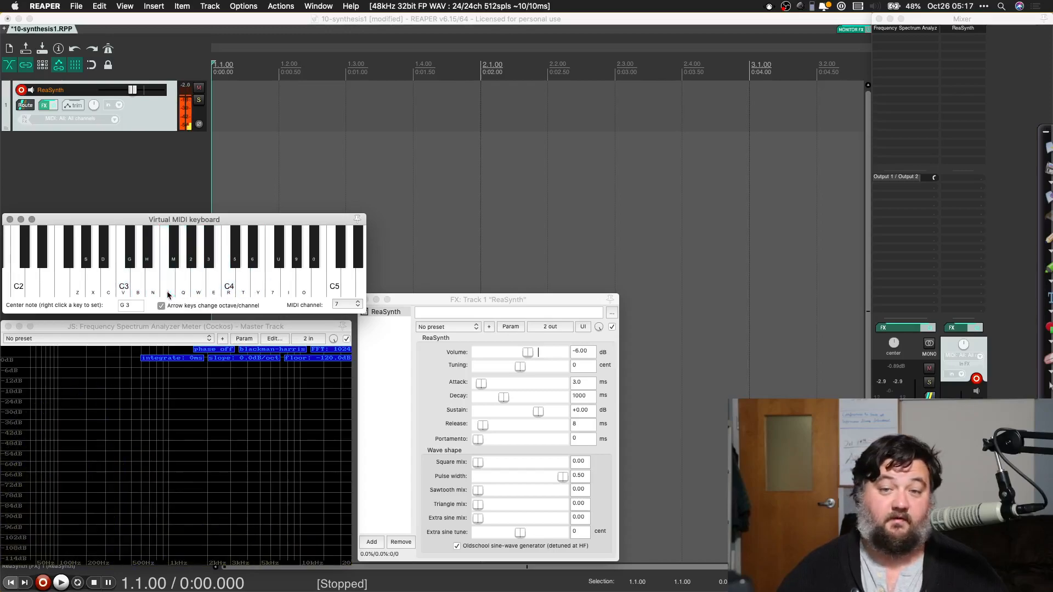
Step: Disarm the ReaSynth track, sweep across the virtual keyboard's black keys, and re-arm the track for recording
left_click(19, 93)
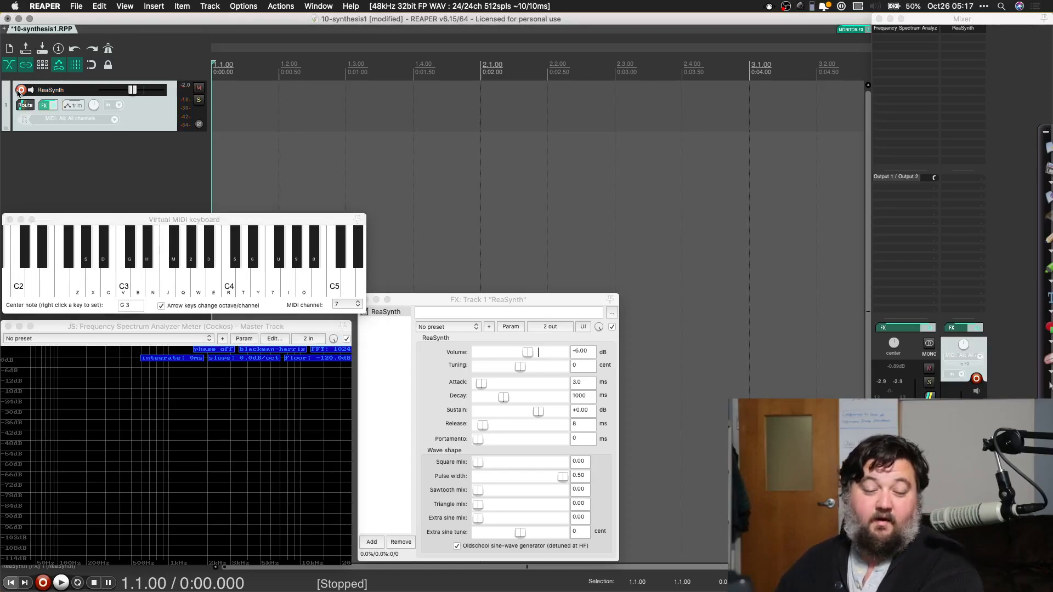
left_click_drag(87, 266, 196, 268)
left_click(21, 91)
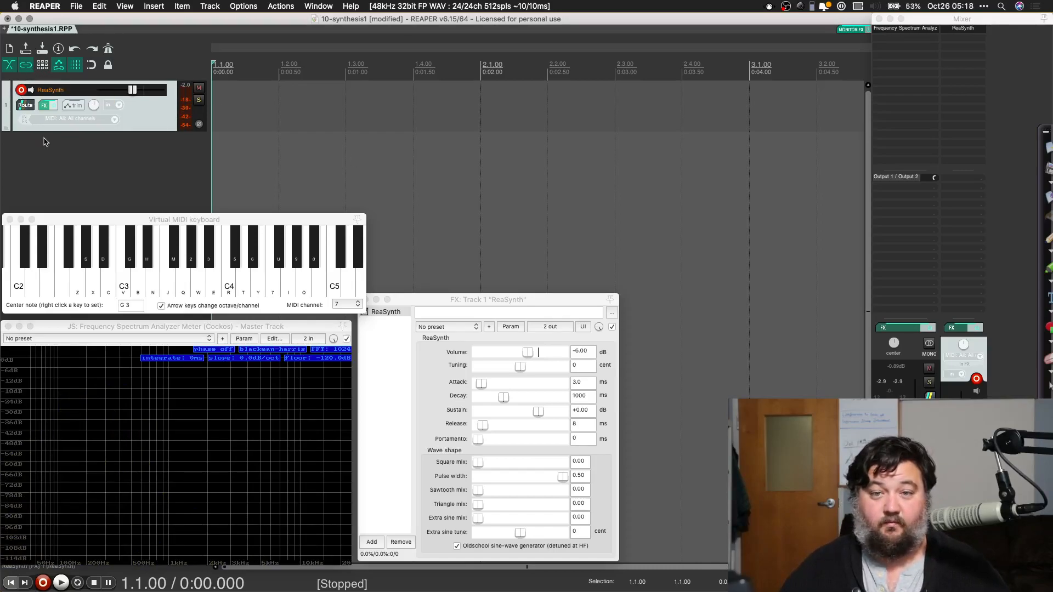
Step: Enable the metronome and slow down the project tempo
left_click(109, 48)
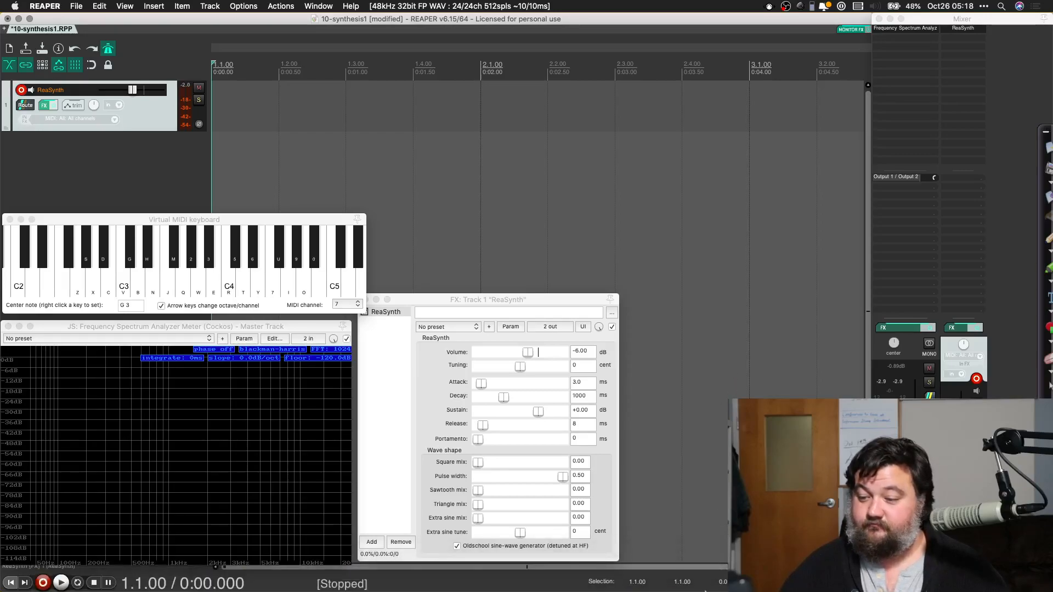
left_click(784, 570)
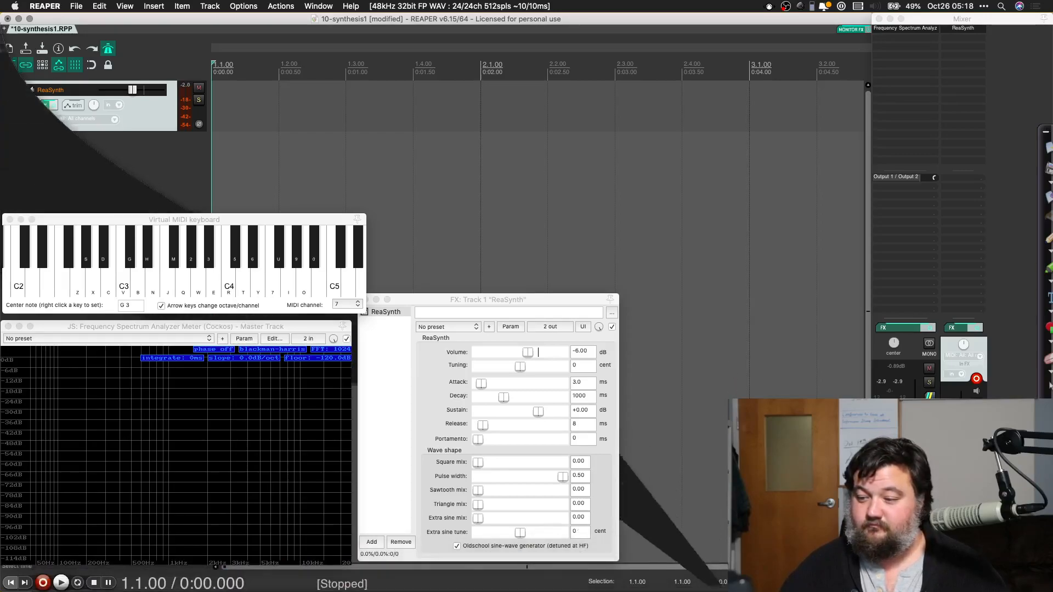
key("super+Tab")
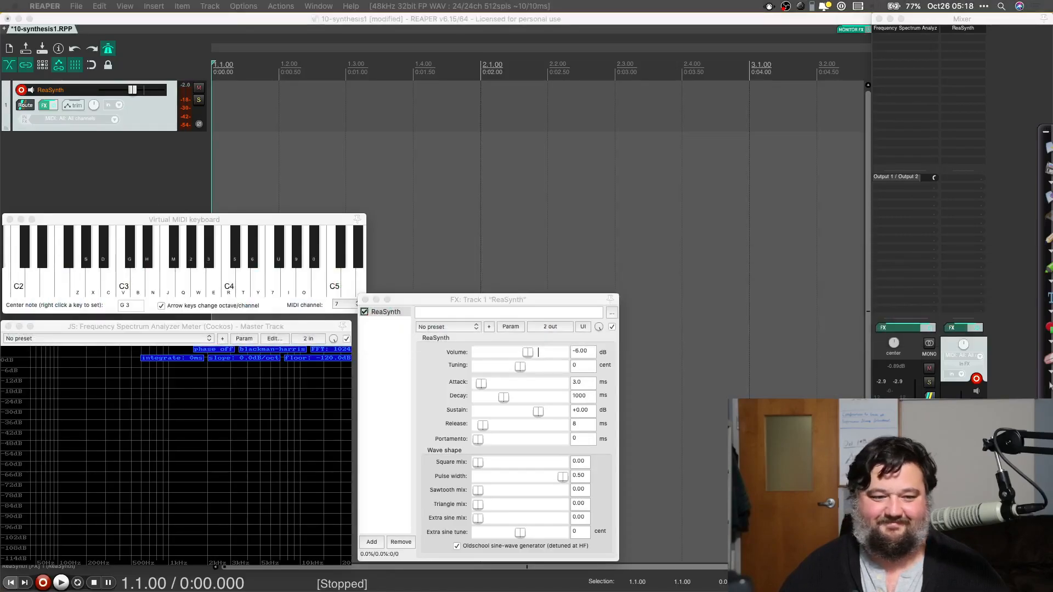
left_click(701, 129)
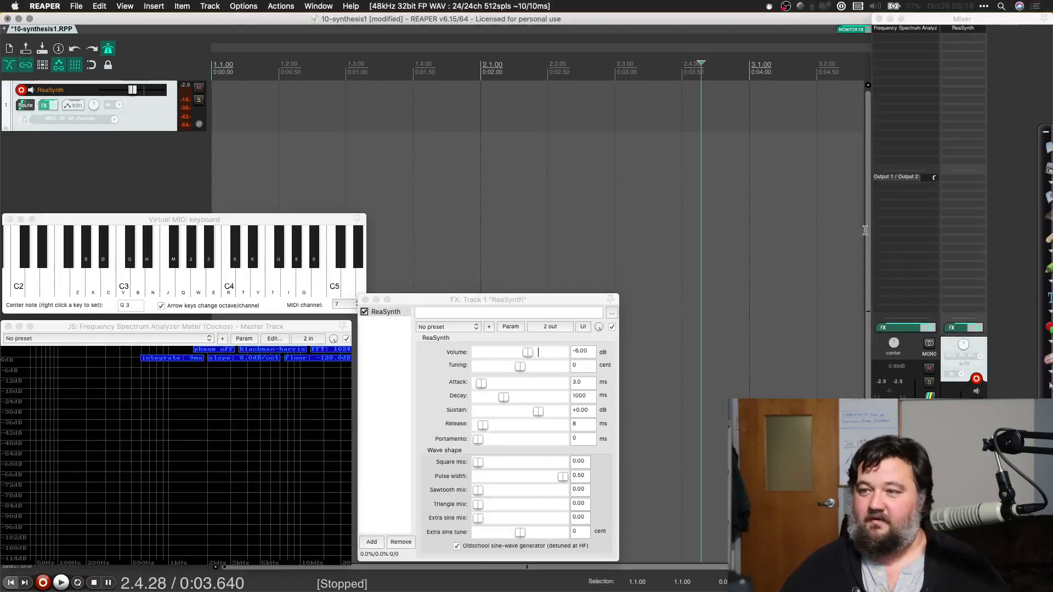
left_click(813, 165)
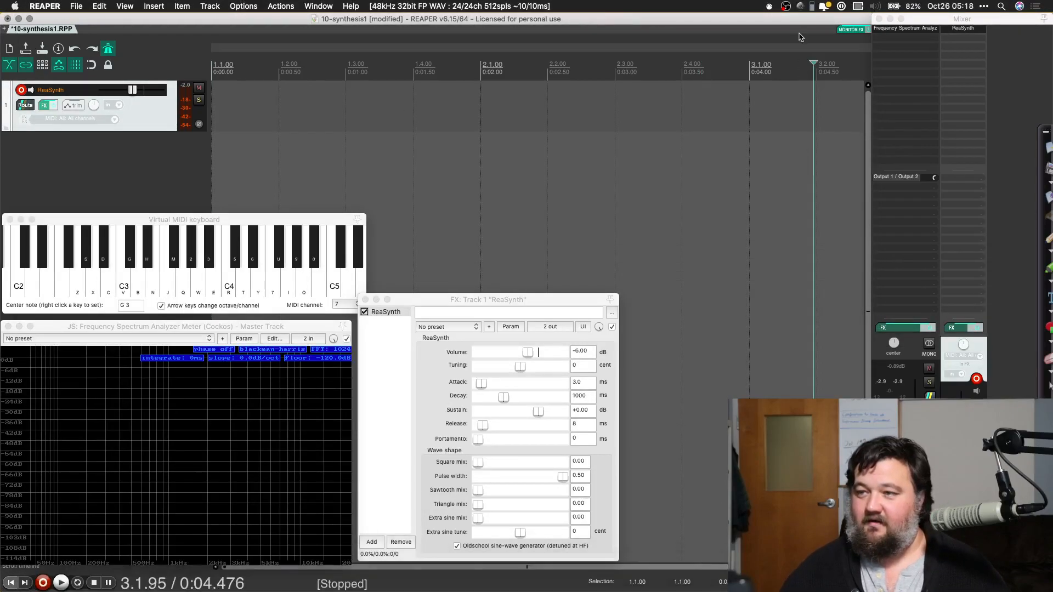
left_click(777, 198)
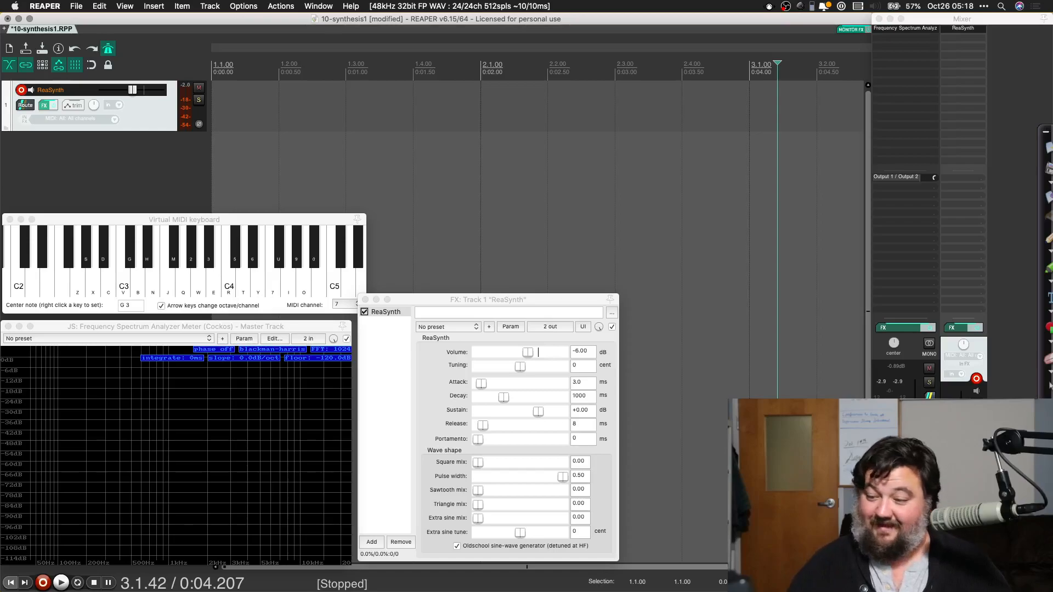
left_click(578, 247)
Step: Play the project from its start to hear the metronome at the current tempo, and stop playback
key("Home")
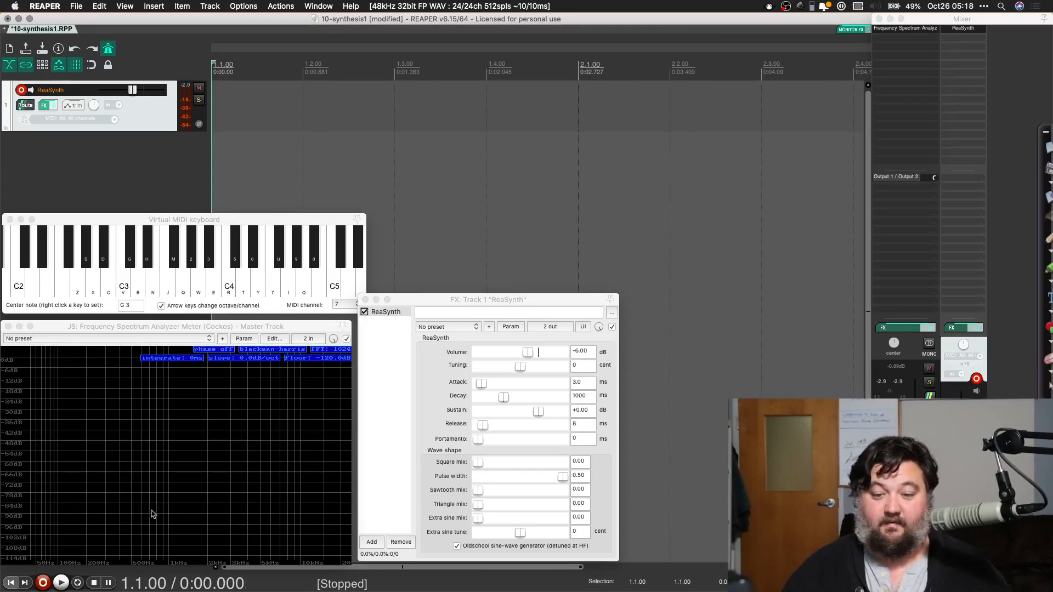
left_click(61, 582)
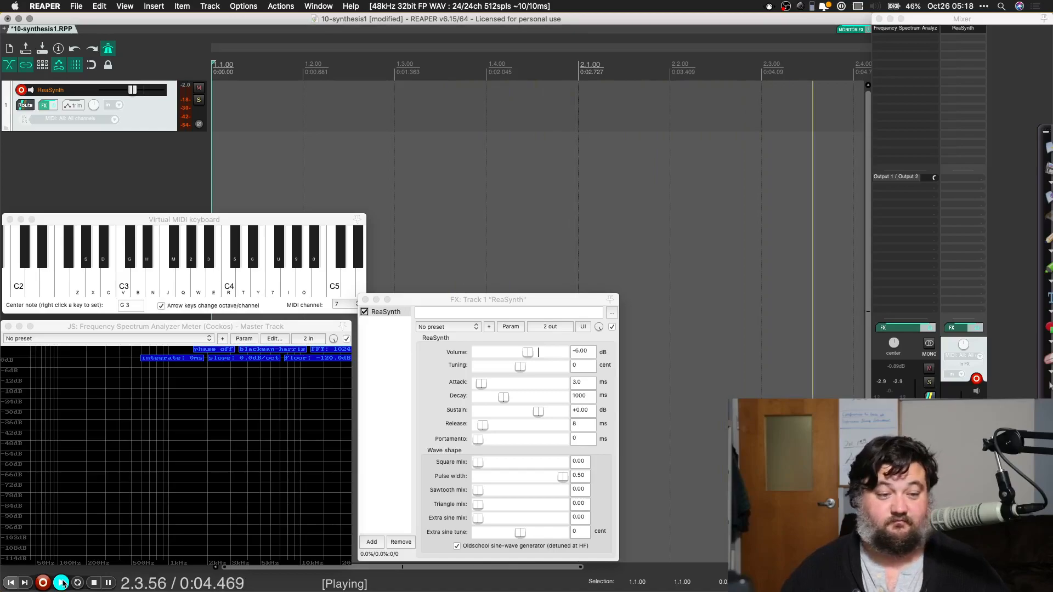
key("super+Tab")
key("super+Tab")
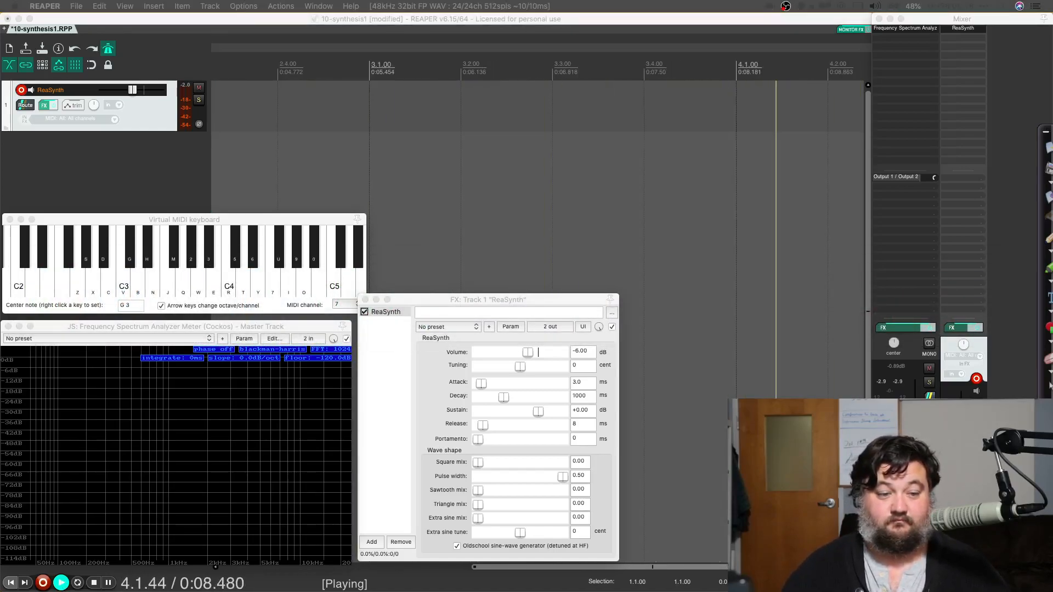
left_click(95, 583)
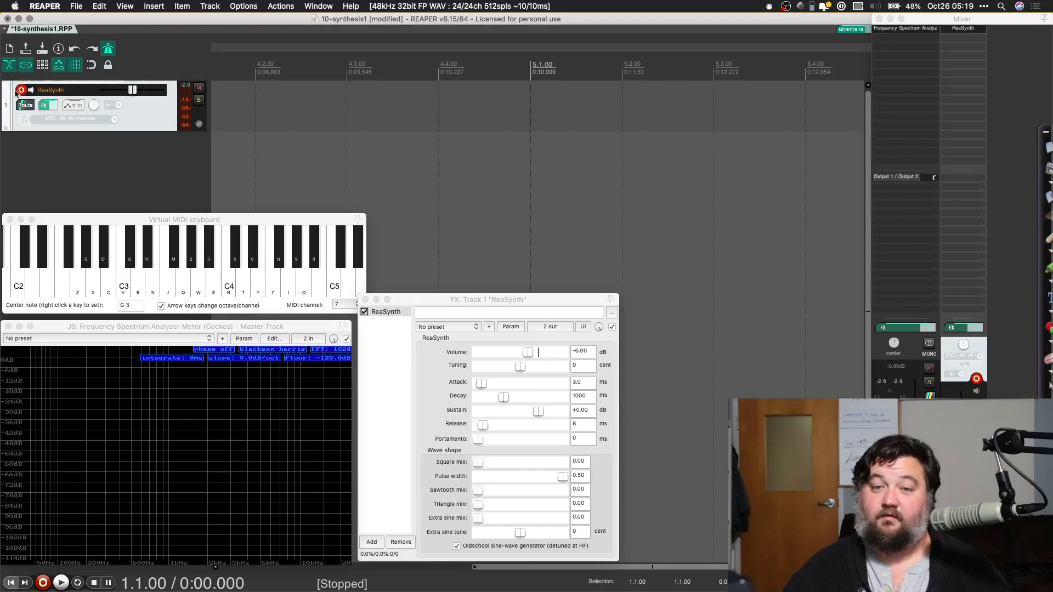
Step: Rename the ReaSynth track as Inst 1
double_click(66, 91)
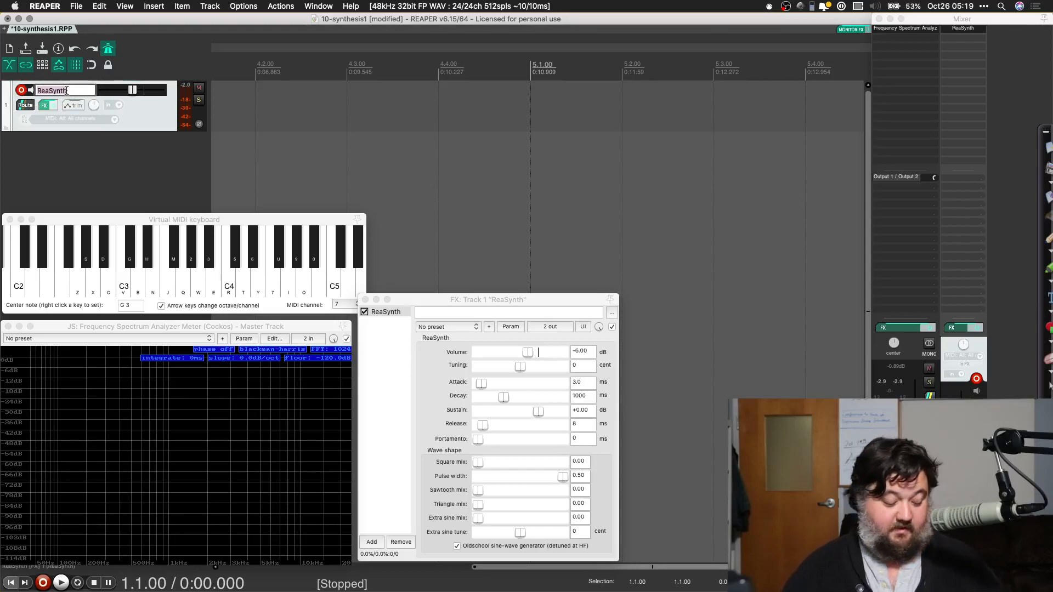
key("BackSpace")
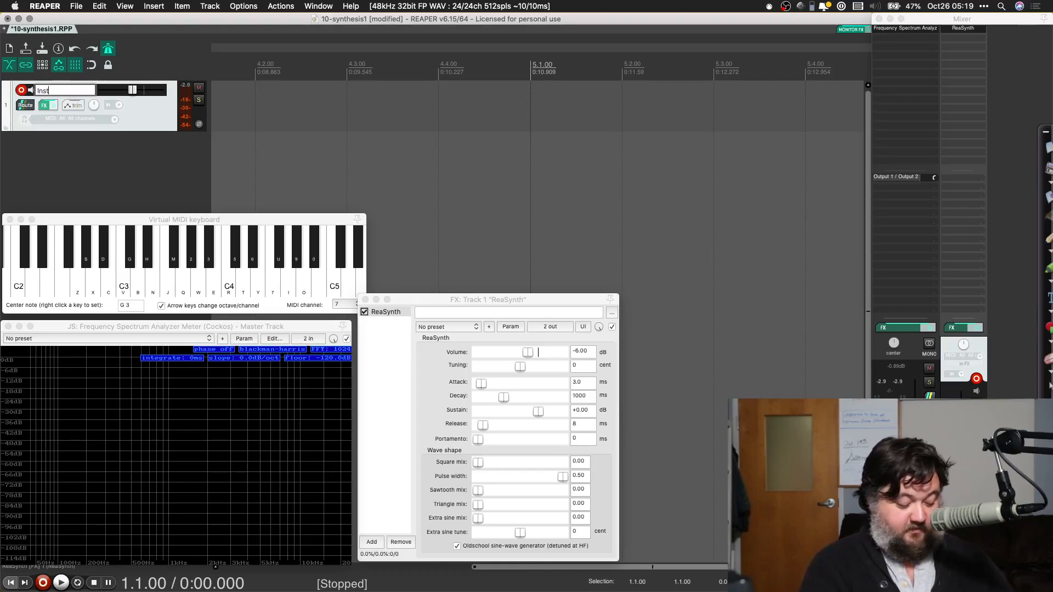
key("Return")
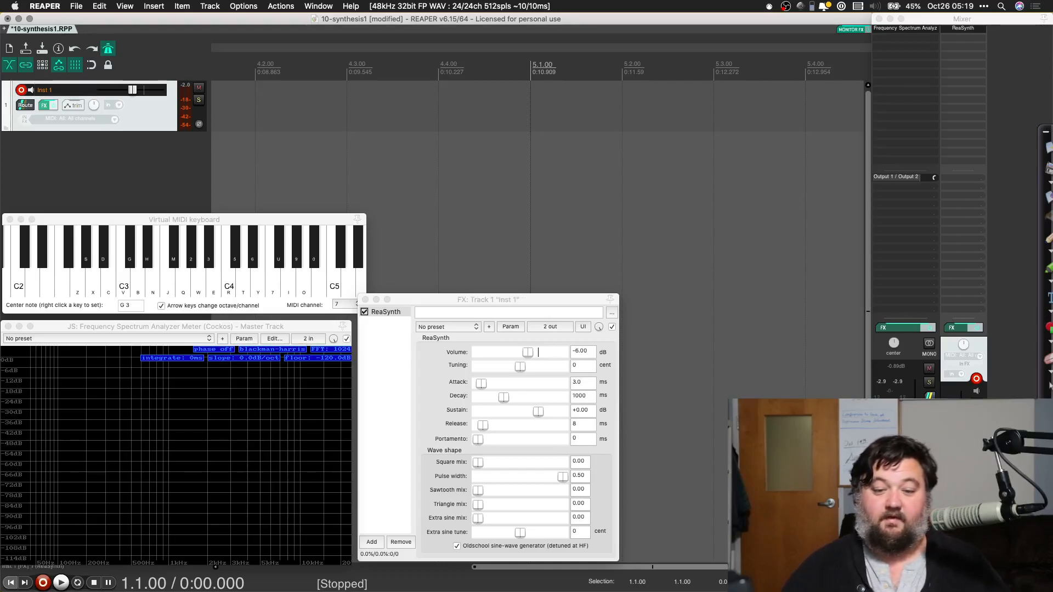
Step: Record a MIDI performance about four bars long on the Inst 1 track from the project start, and stop recording
left_click(43, 582)
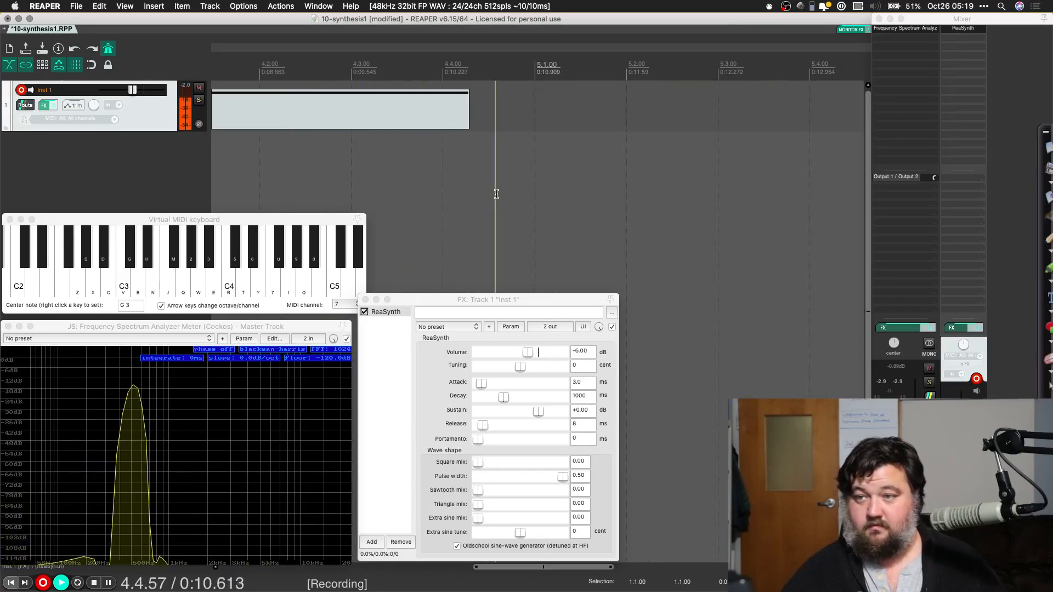
key("space")
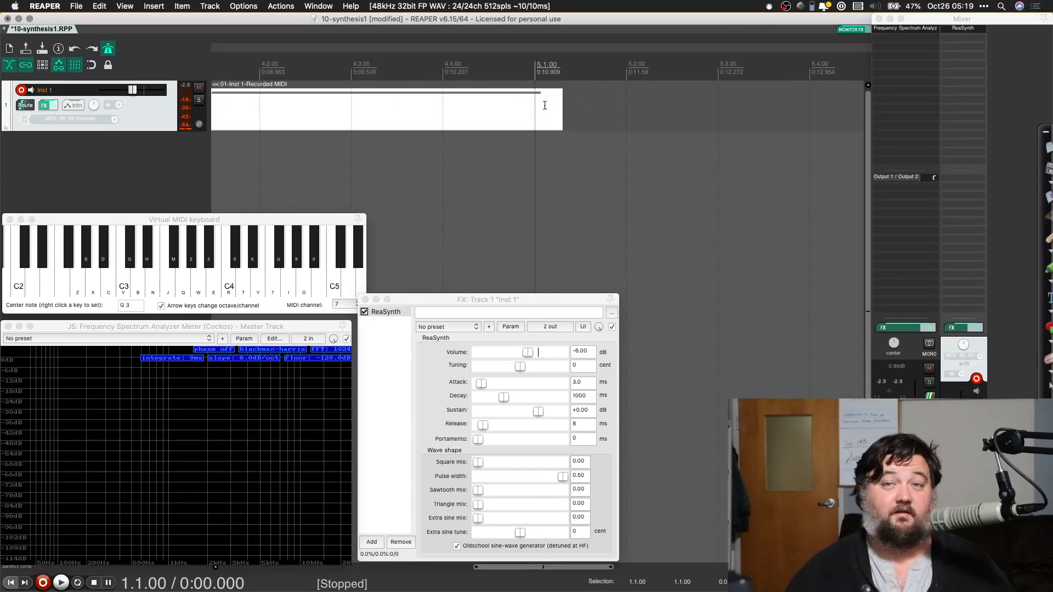
Step: Open the recorded MIDI item in the MIDI editor, placing its window below the track so the whole item can be seen
double_click(440, 125)
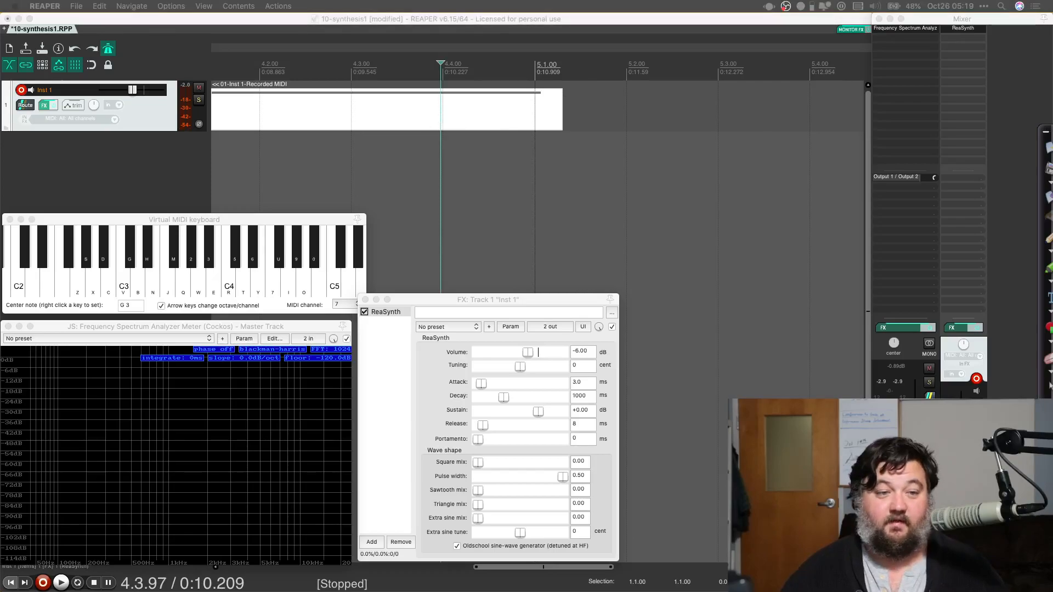
left_click_drag(315, 97, 648, 228)
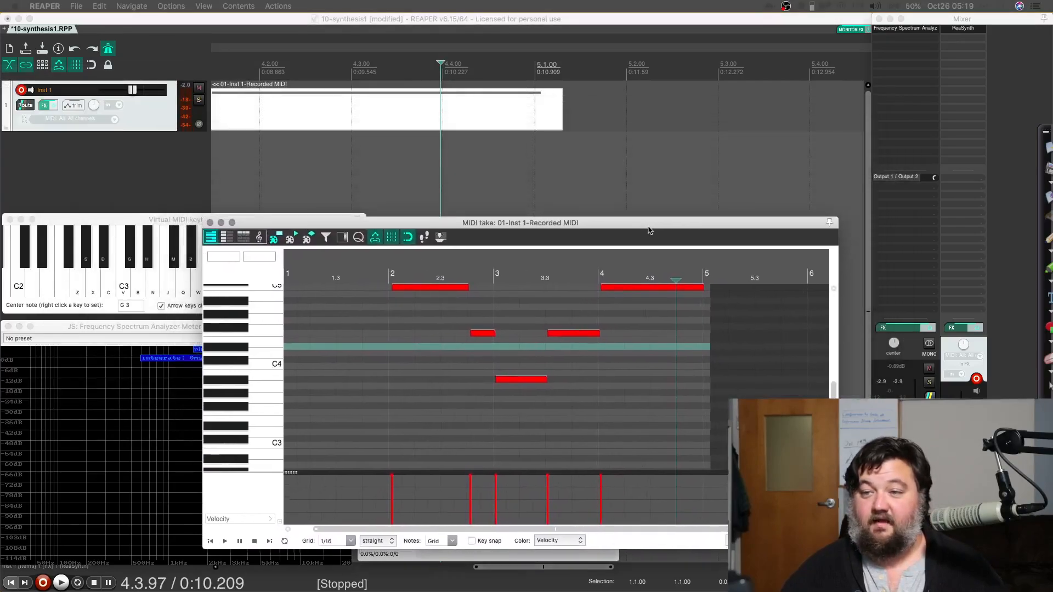
scroll(428, 135, "down", 5)
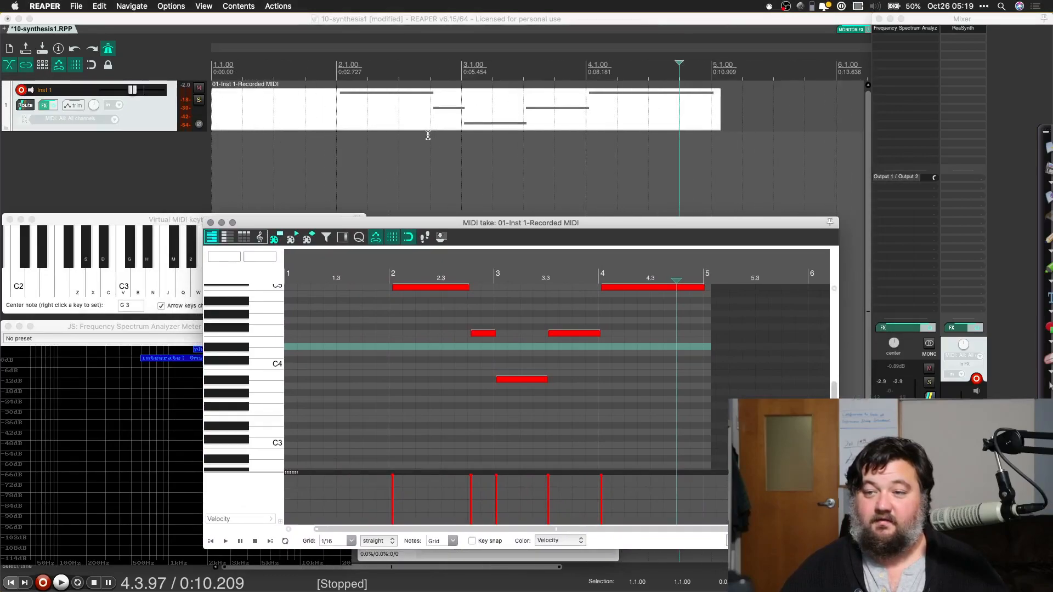
scroll(428, 135, "down", 3)
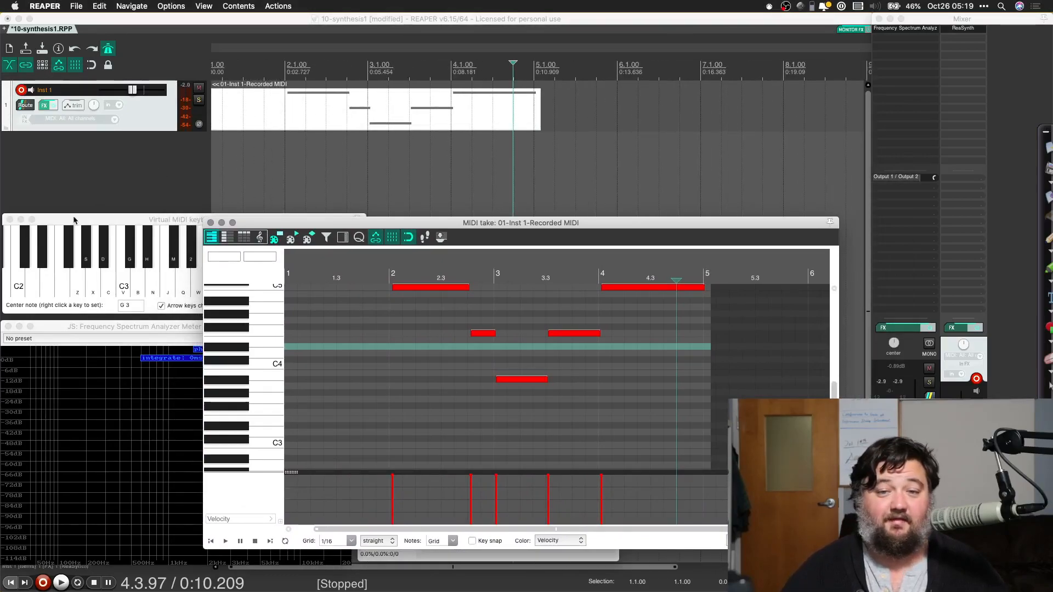
Step: Add a second track below Inst 1 and mute it
double_click(130, 153)
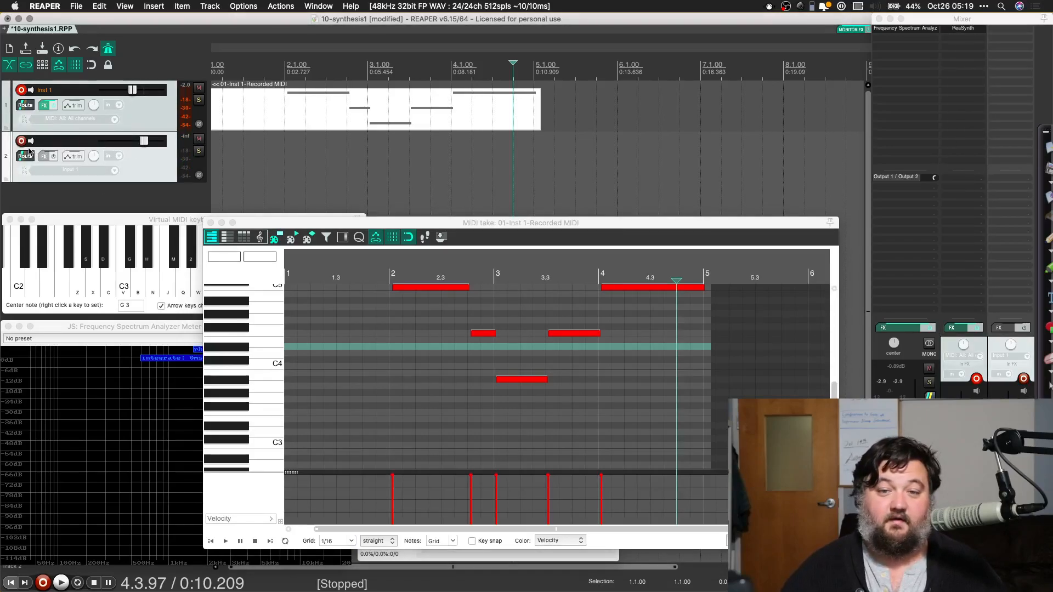
left_click(198, 139)
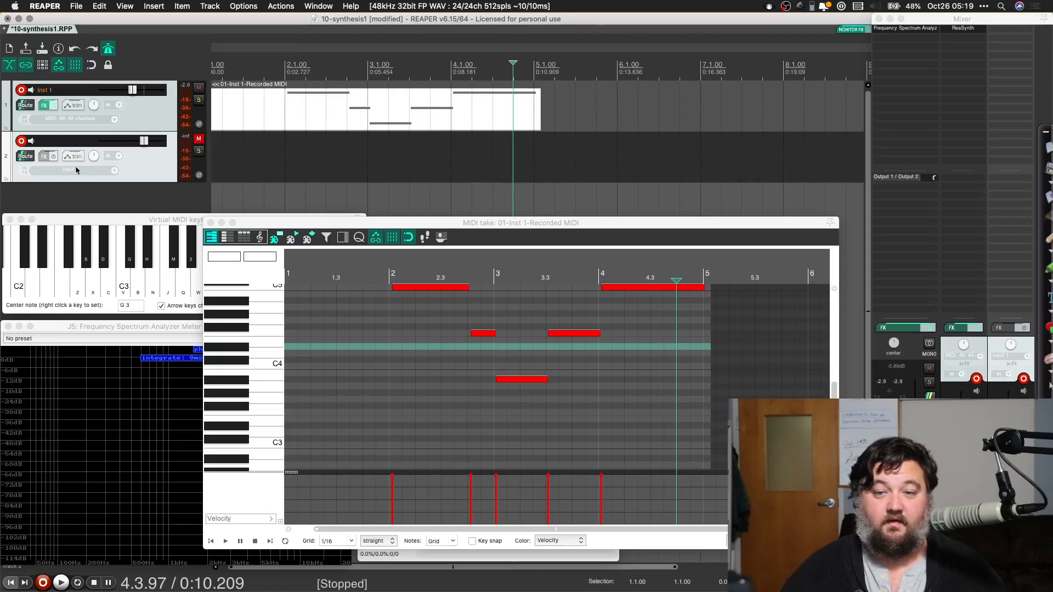
Step: In the audio device preferences, allow different input and output devices and set the input device to Universal Audio Thunderbolt
key("super+comma")
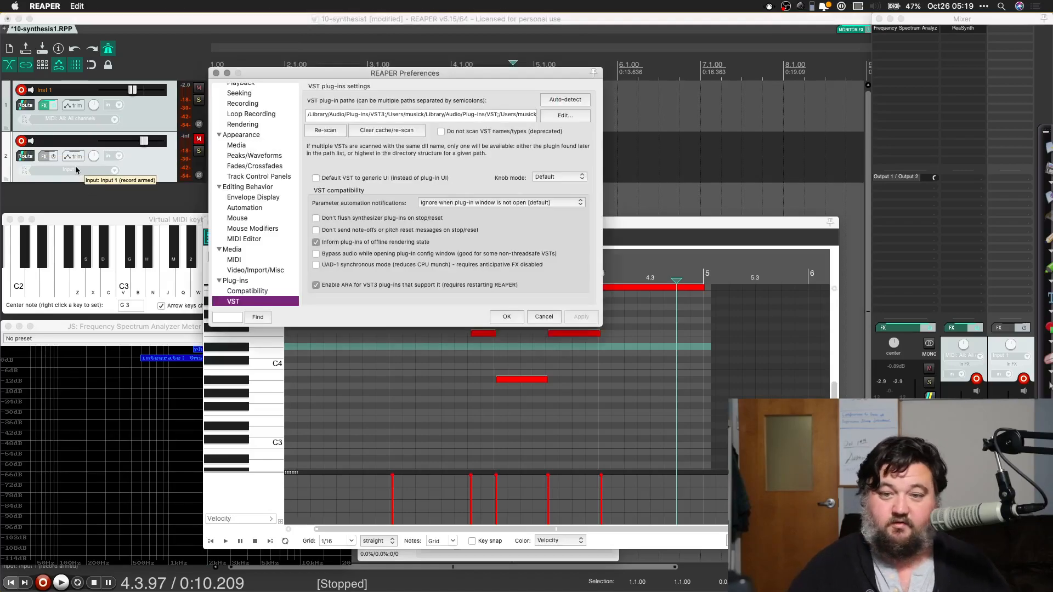
scroll(272, 126, "up", 5)
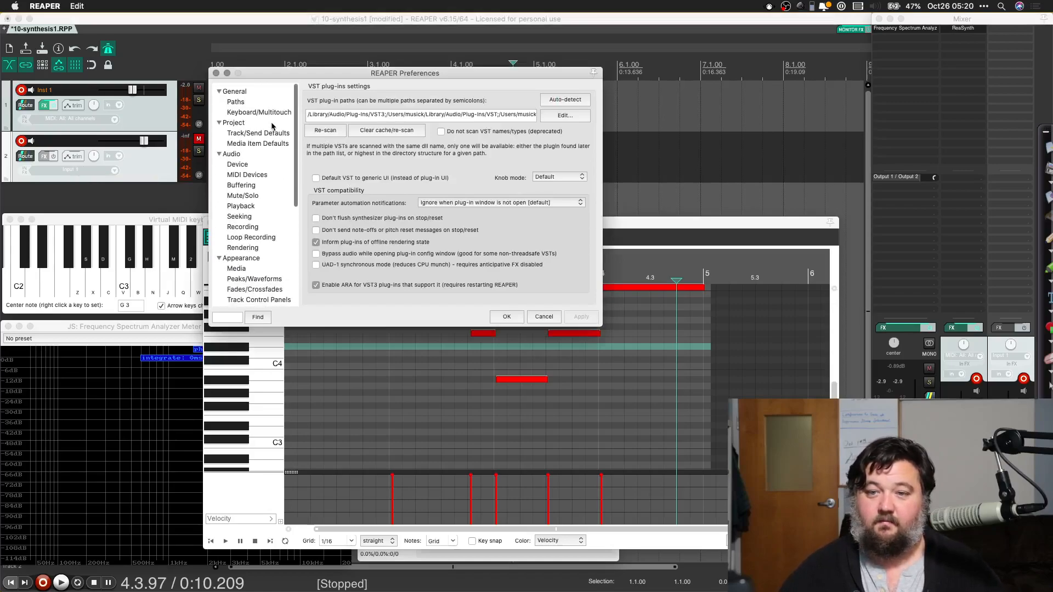
left_click(240, 161)
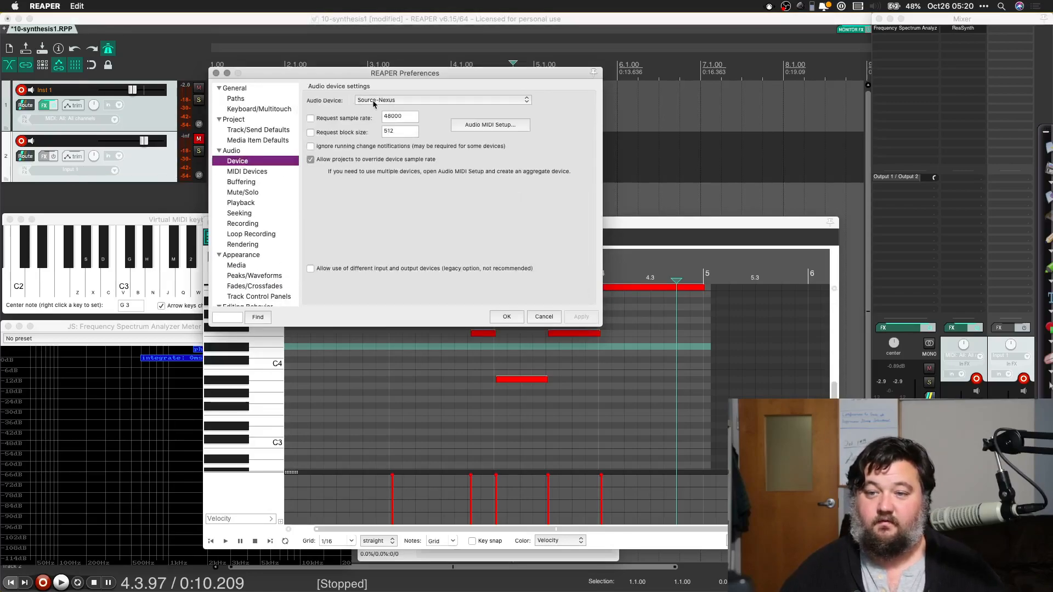
left_click(311, 269)
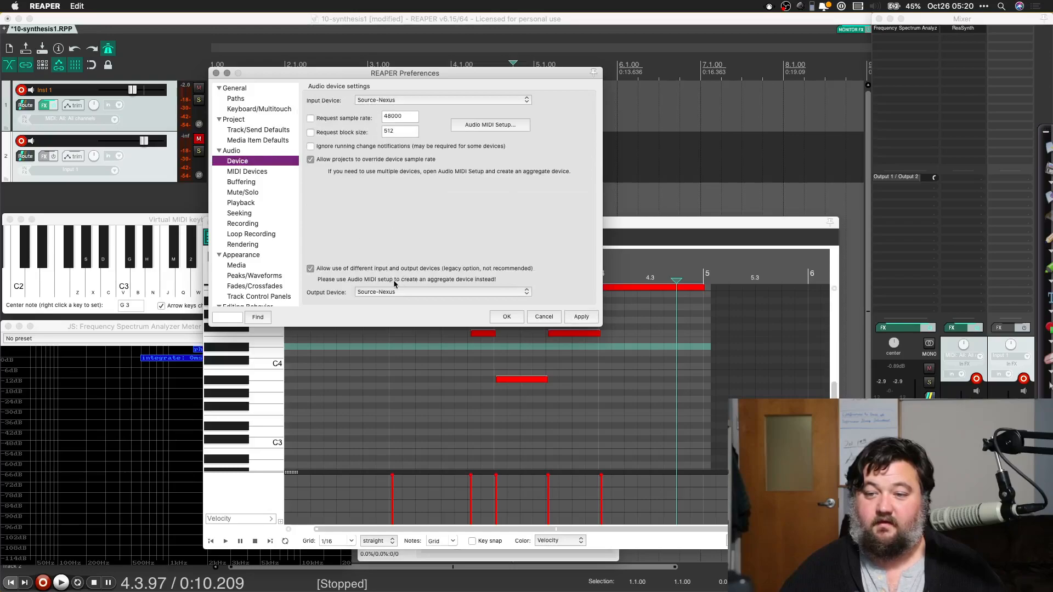
left_click(373, 101)
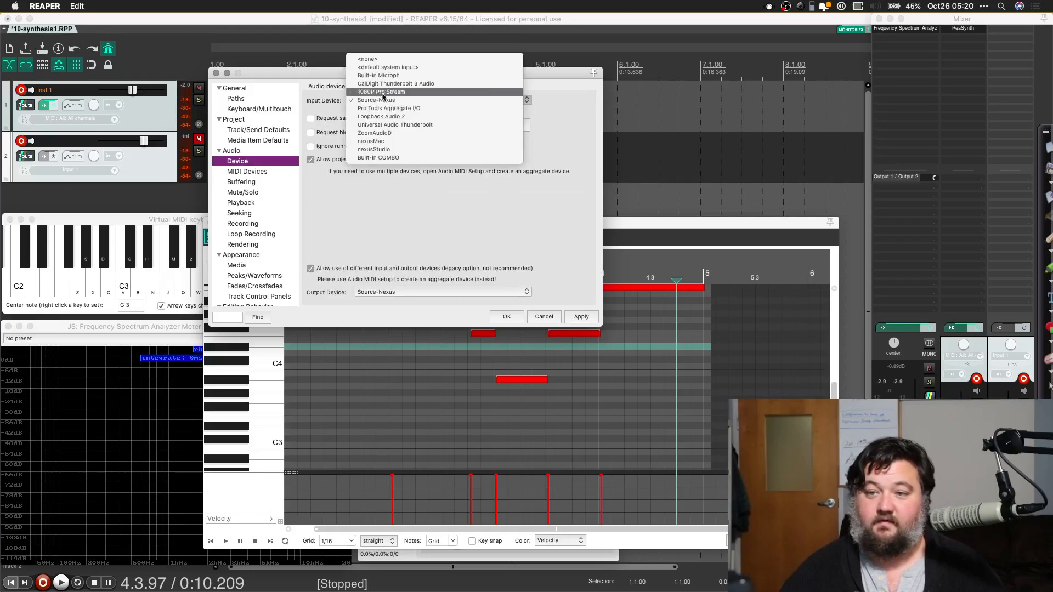
left_click(394, 124)
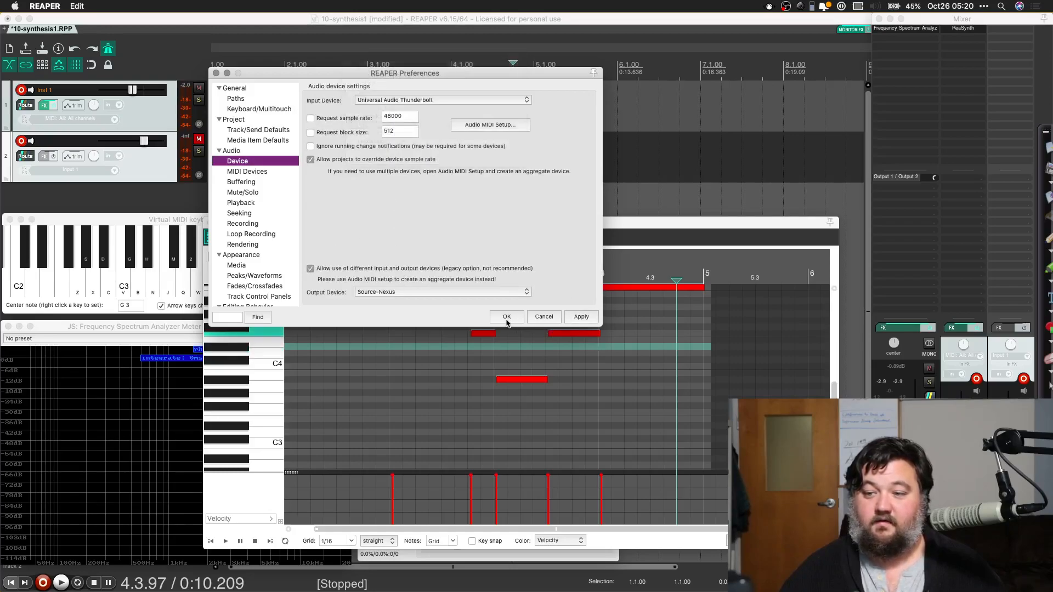
left_click(507, 317)
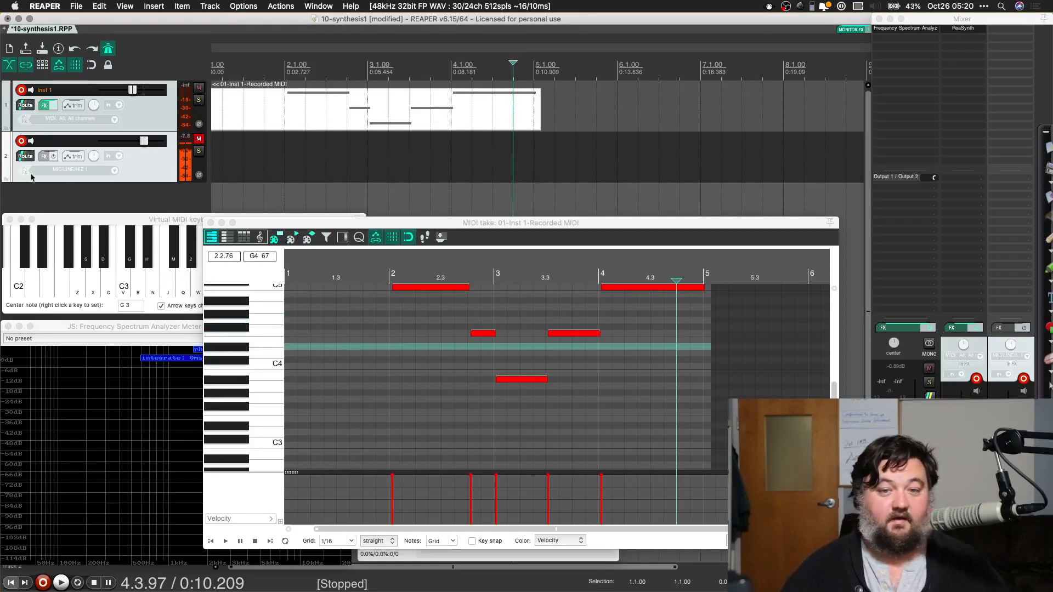
Step: Record a short audio take on the second track from the edit cursor near the end of bar 4, and stop recording
key("super+r")
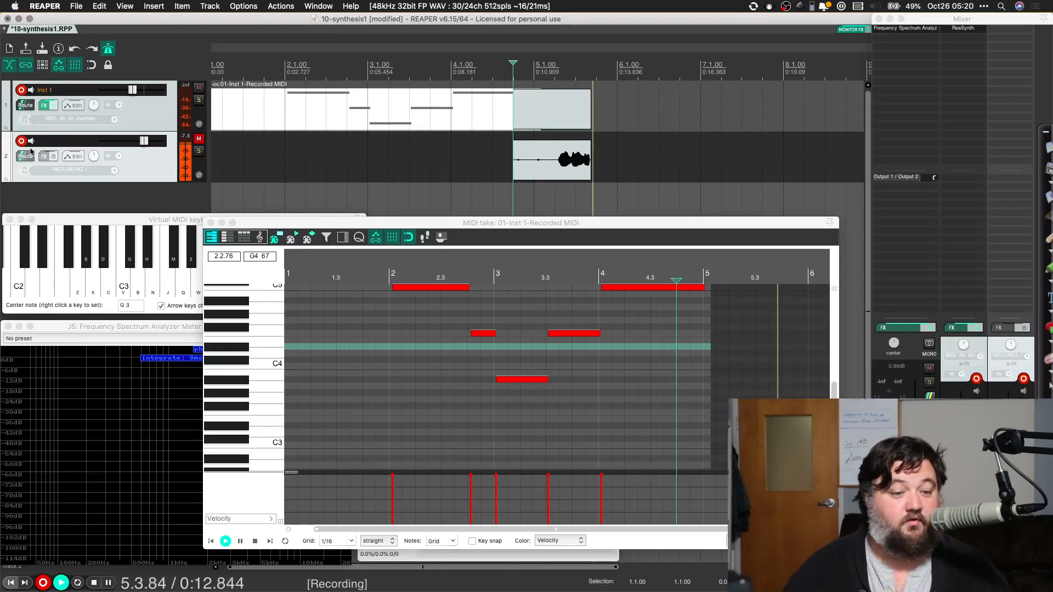
key("space")
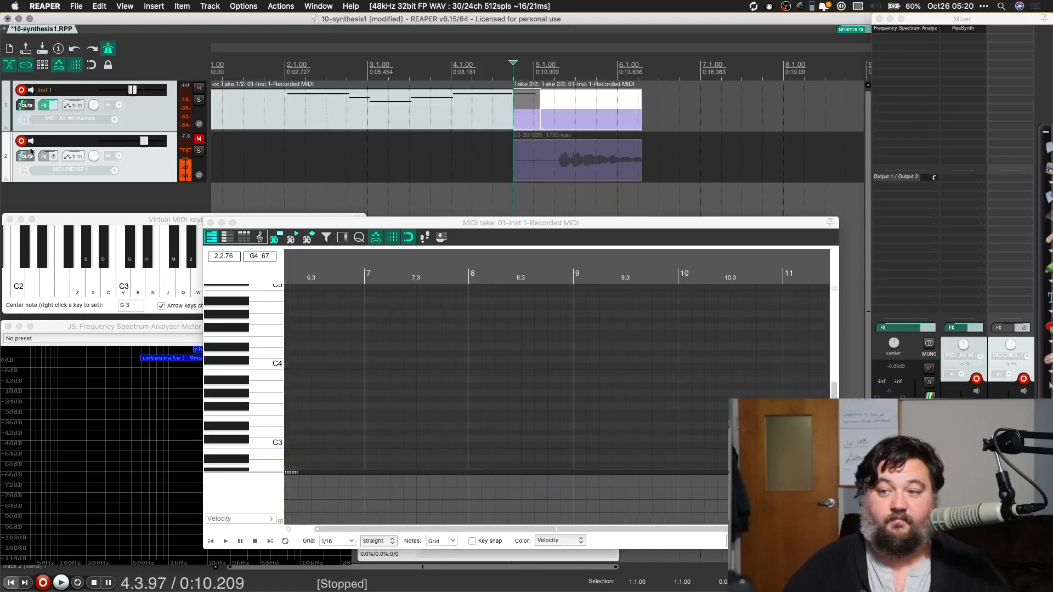
left_click(580, 183)
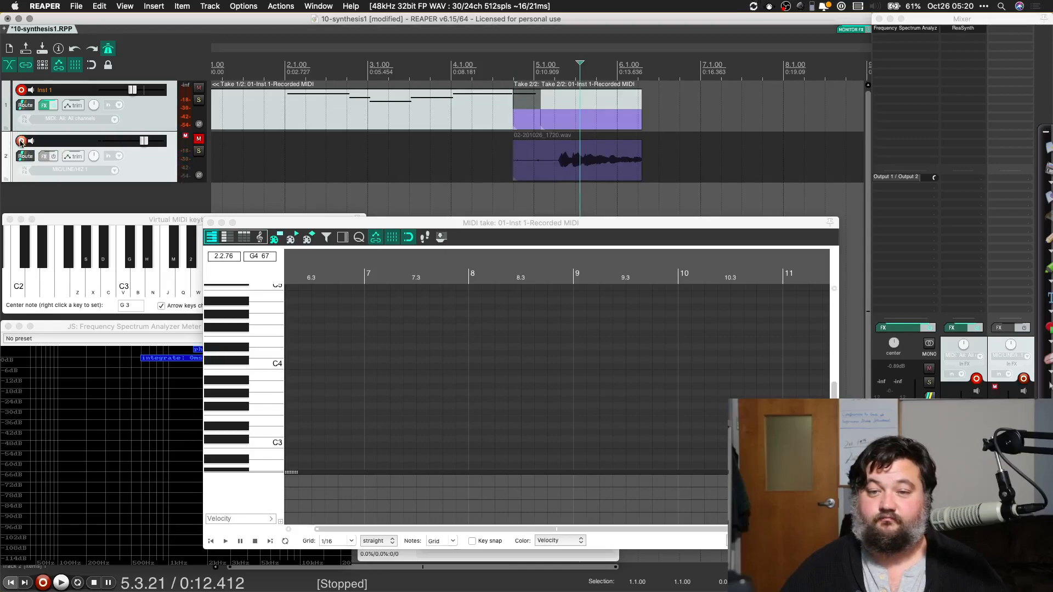
Step: Unmute the second track and move its recorded audio item back to begin early in bar 1
left_click(199, 139)
left_click_drag(553, 159, 266, 160)
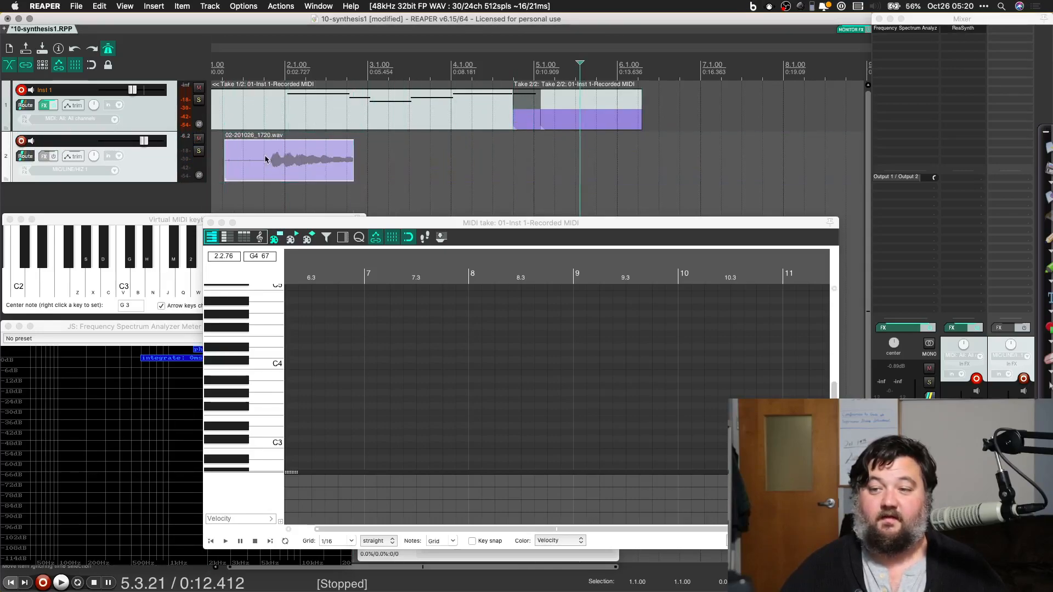
left_click(359, 126)
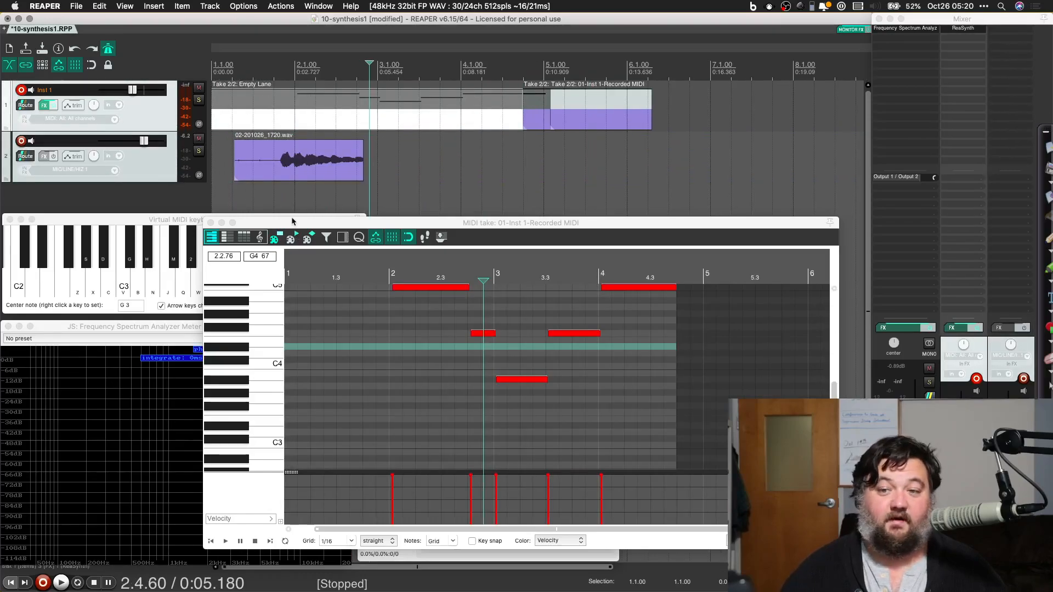
Step: Examine the waveform of the recorded audio item close up, down to its individual oscillations
scroll(295, 140, "up", 6)
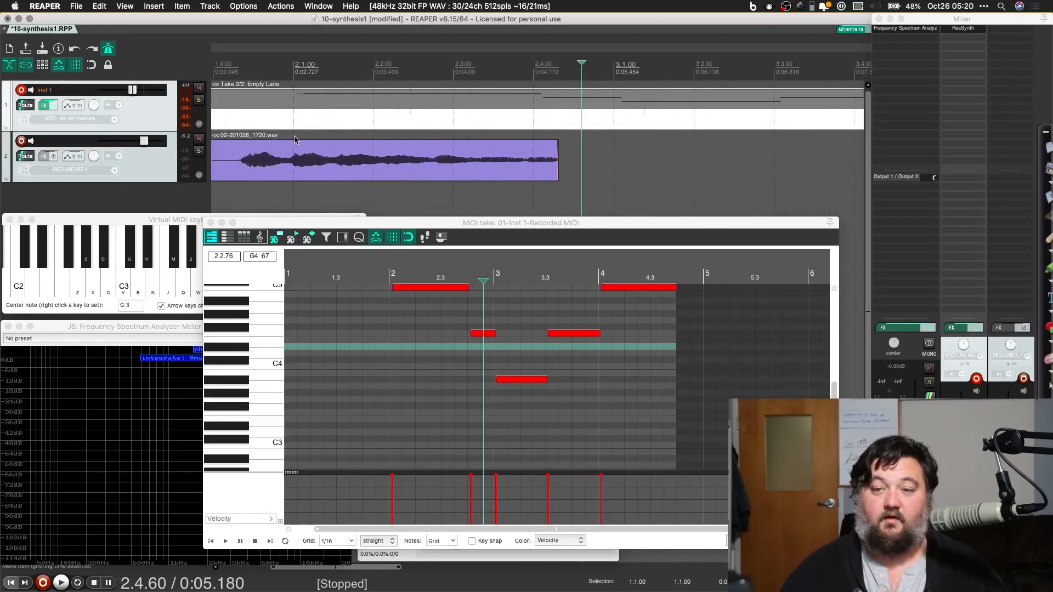
left_click(323, 163)
scroll(324, 164, "up", 4)
scroll(322, 164, "up", 5)
scroll(321, 168, "up", 5)
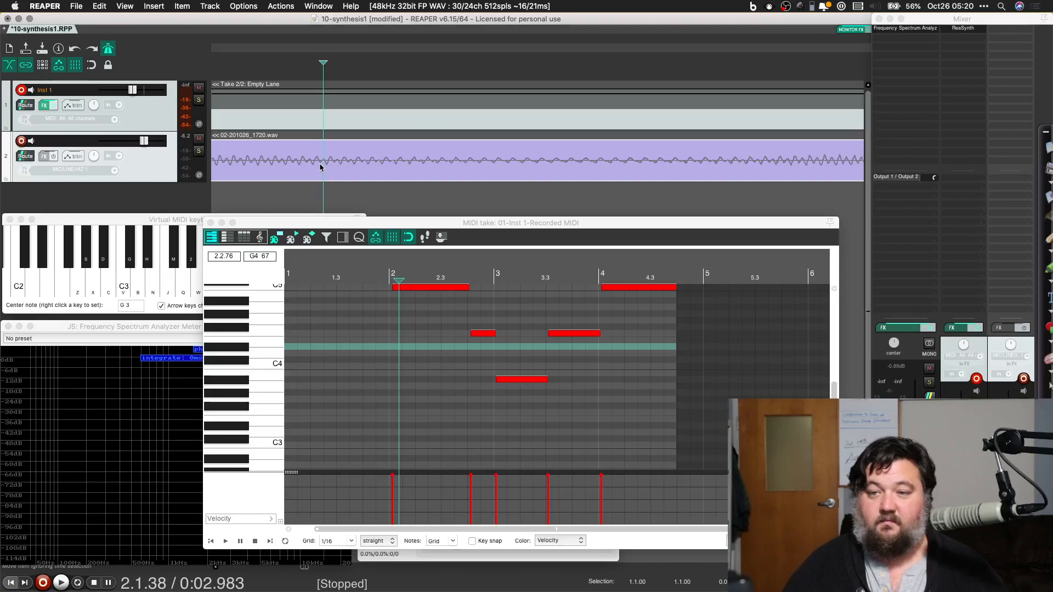
scroll(321, 168, "up", 3)
scroll(320, 167, "down", 6)
scroll(320, 165, "down", 8)
scroll(306, 176, "down", 8)
scroll(310, 176, "down", 10)
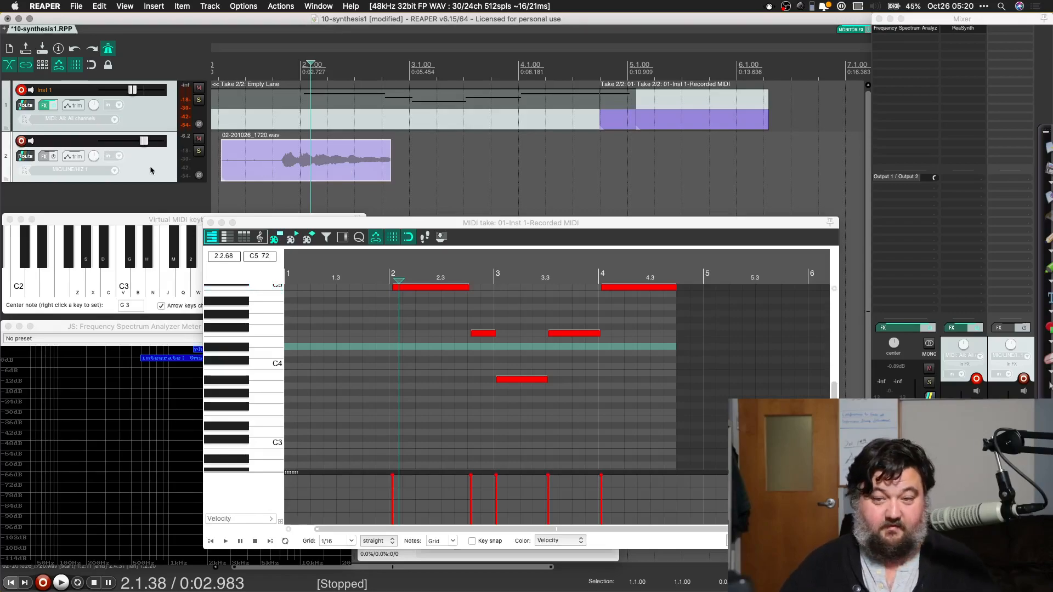
Step: Delete the second track with its audio recording
key("Delete")
left_click(609, 204)
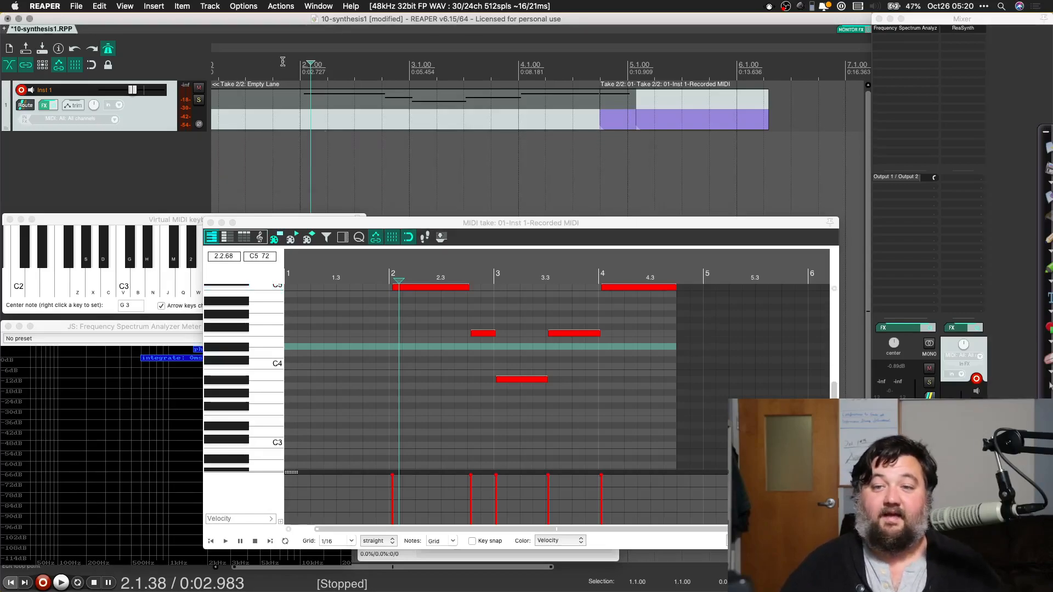
Step: Set new recordings that overlap existing media items to trim the existing items behind them (tape mode)
left_click(243, 6)
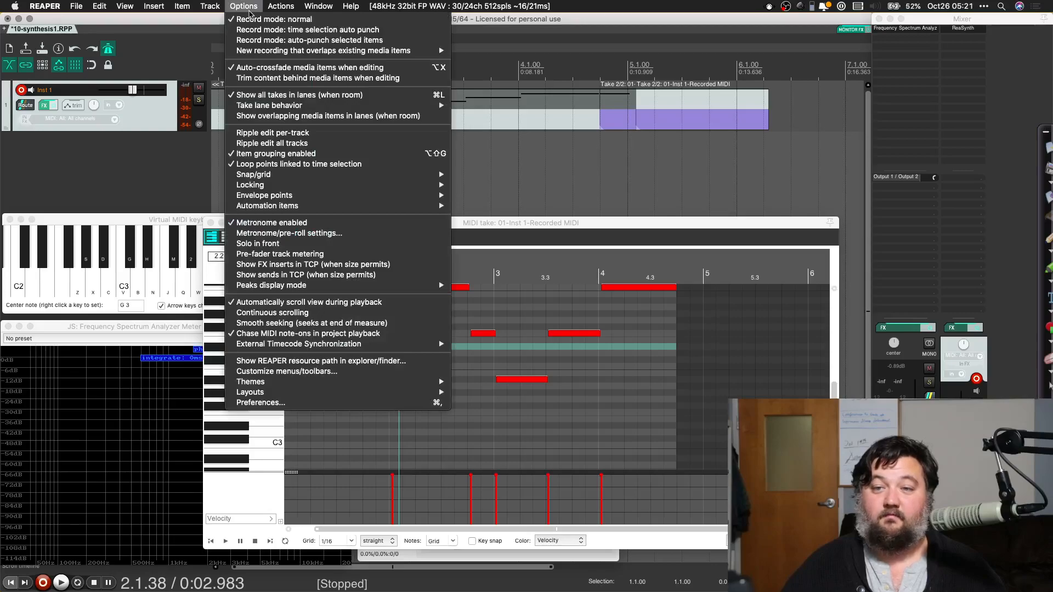
mouse_move(250, 54)
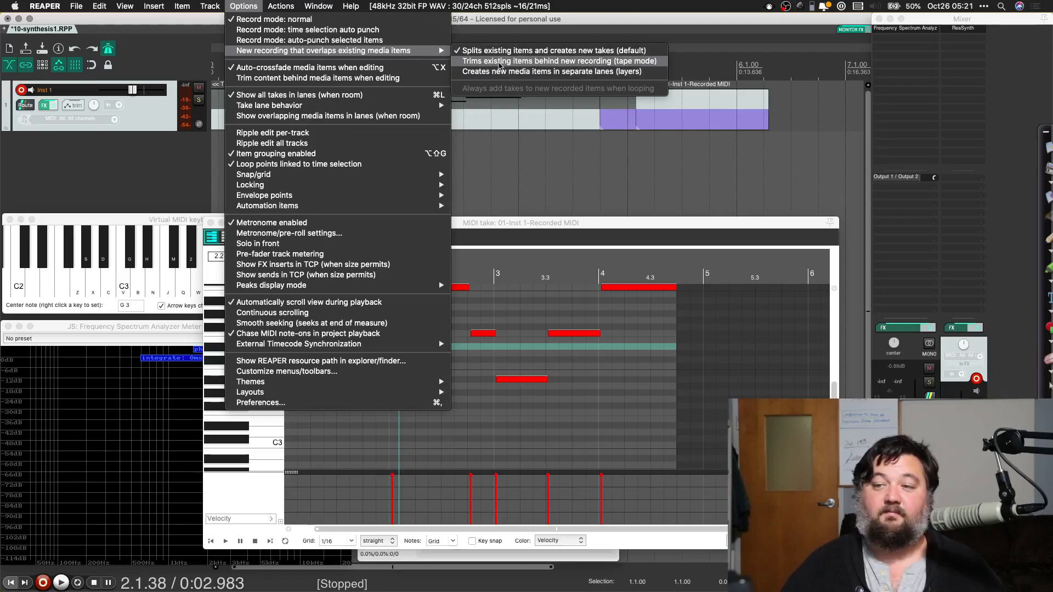
left_click(499, 65)
Step: Delete all the recorded MIDI items from the Inst 1 track, starting with the last one
left_click(668, 126)
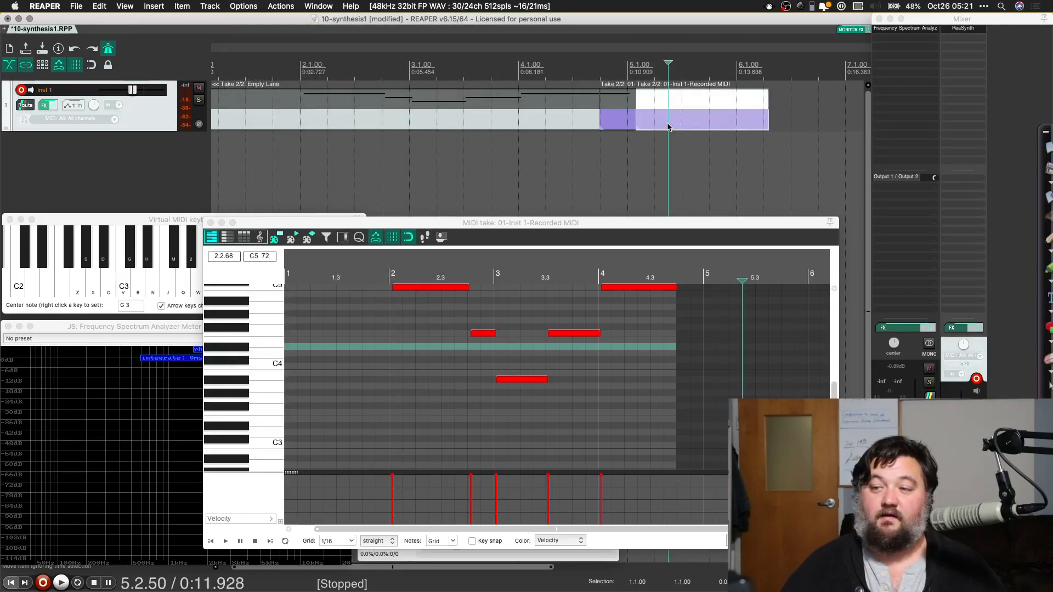
key("Delete")
left_click(618, 123)
key("Delete")
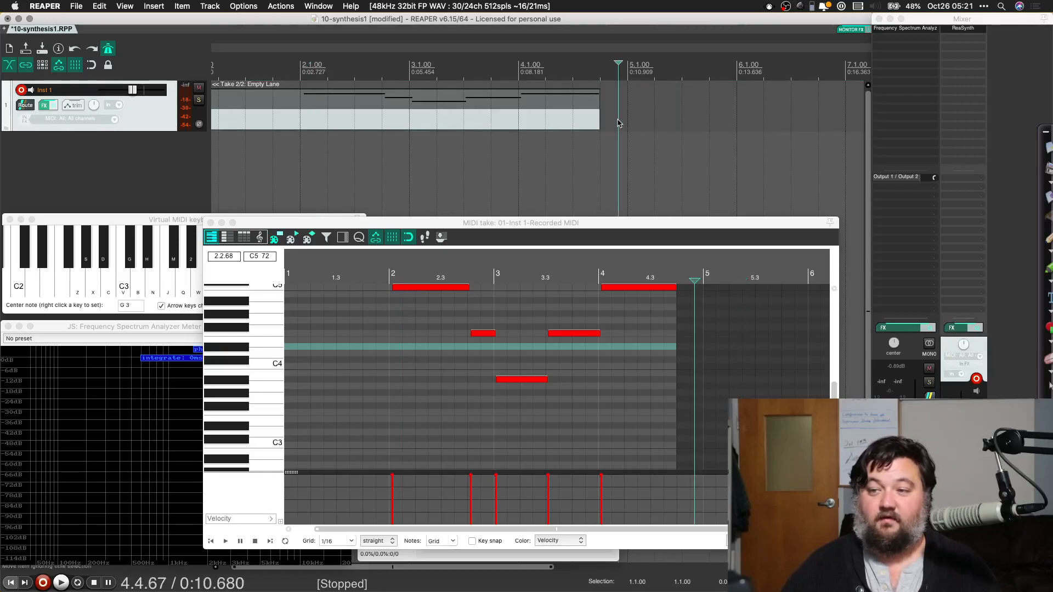
left_click(549, 122)
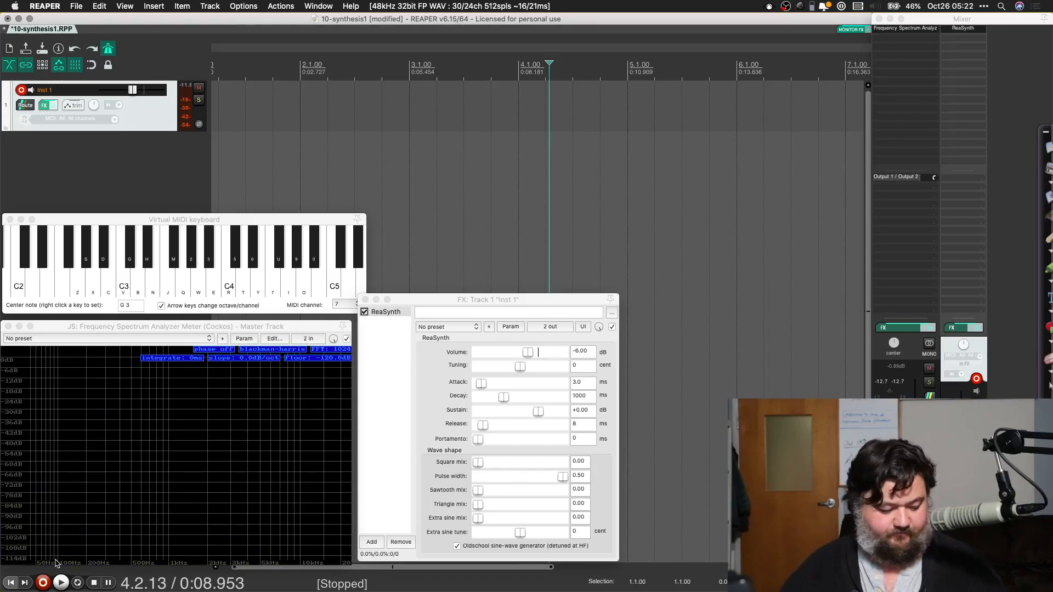
Step: Record a new MIDI chord performance about eight bars long on the Inst 1 track from the project start, and stop recording
key("super+r")
key("space")
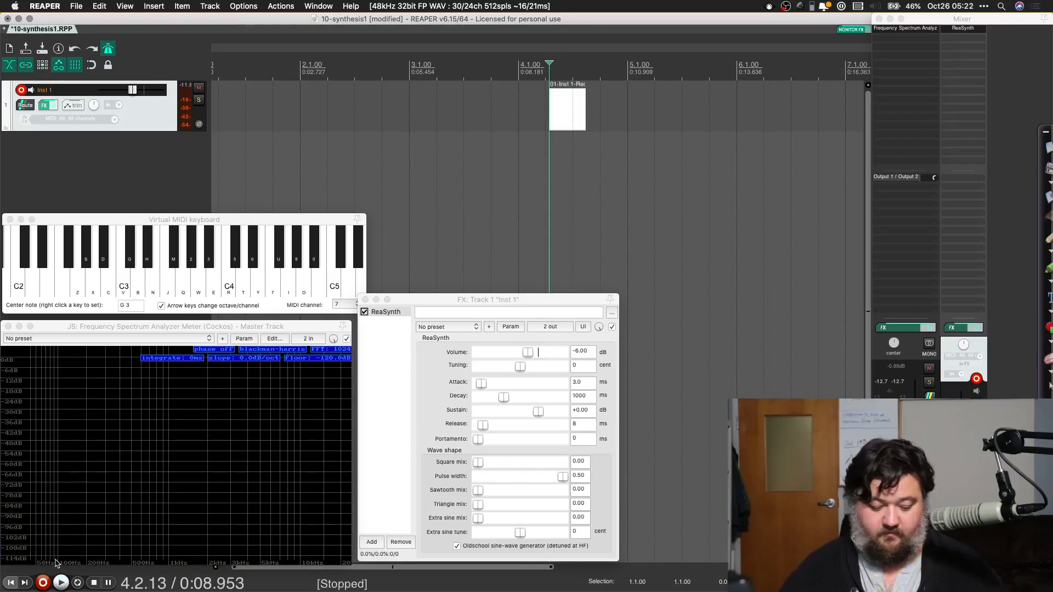
key("super+r")
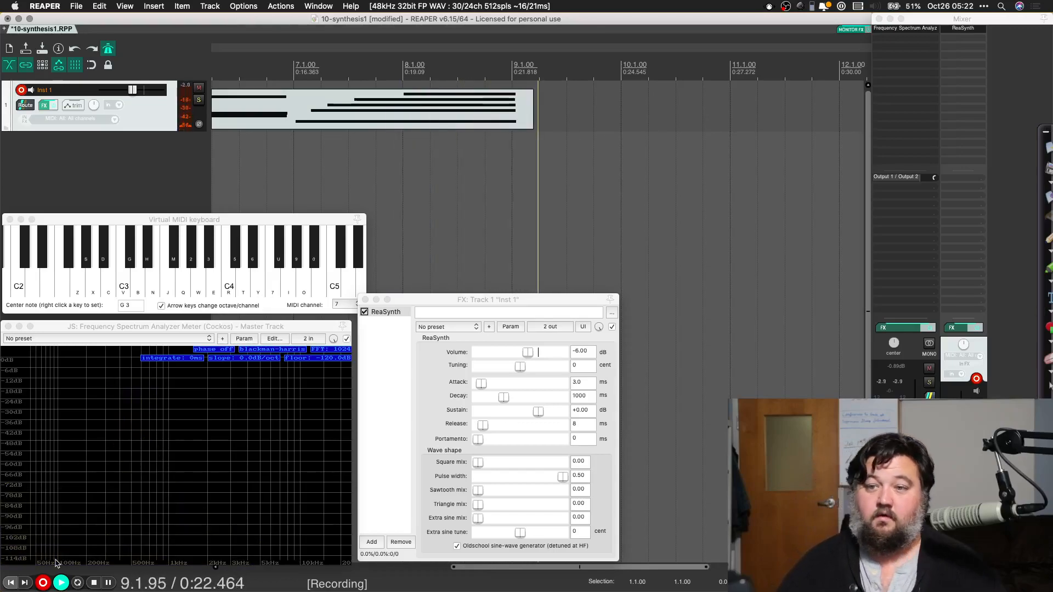
key("space")
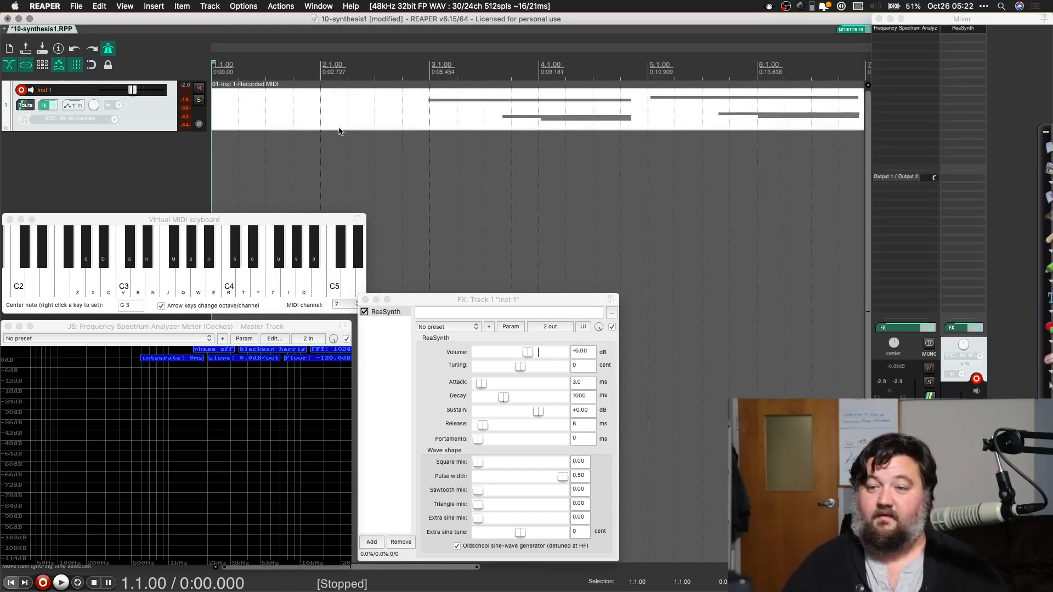
Step: Open the new MIDI item in the MIDI editor and, with snapping enabled, trim it to run from 3.1.00 to 9.1.00
double_click(598, 107)
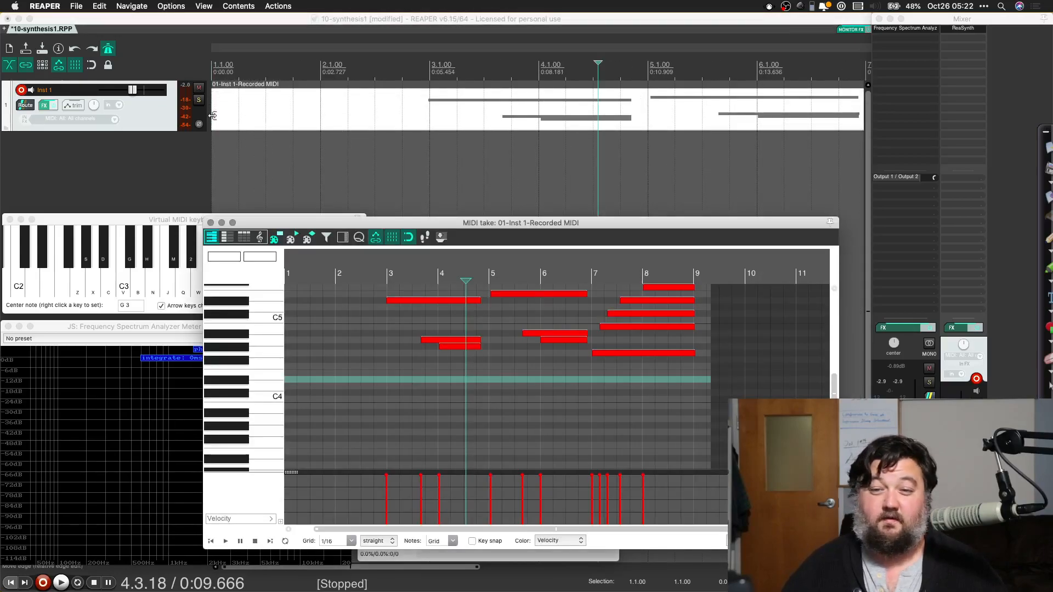
left_click_drag(212, 116, 405, 116)
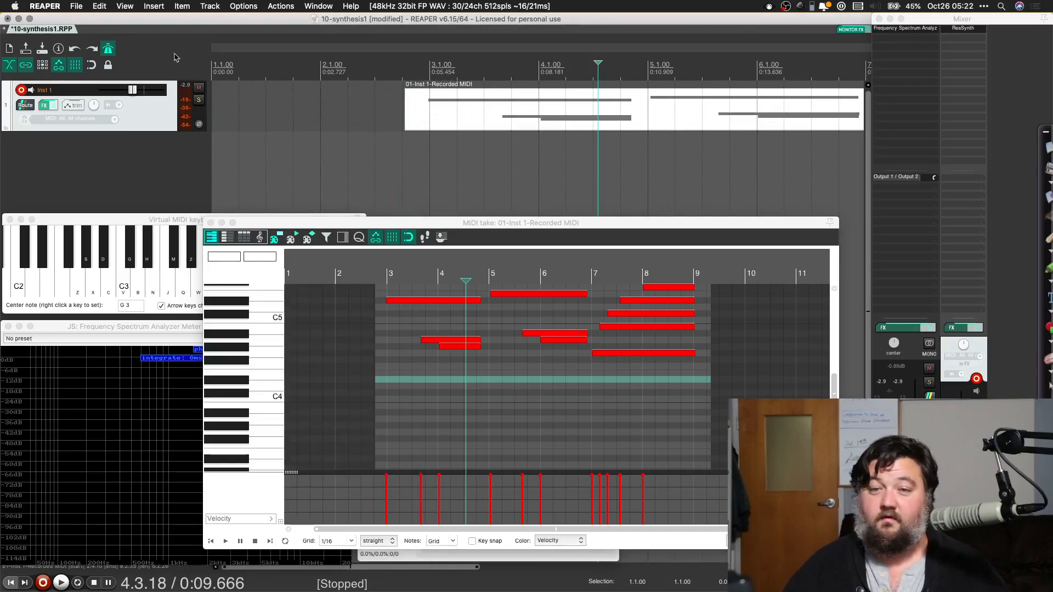
left_click(91, 64)
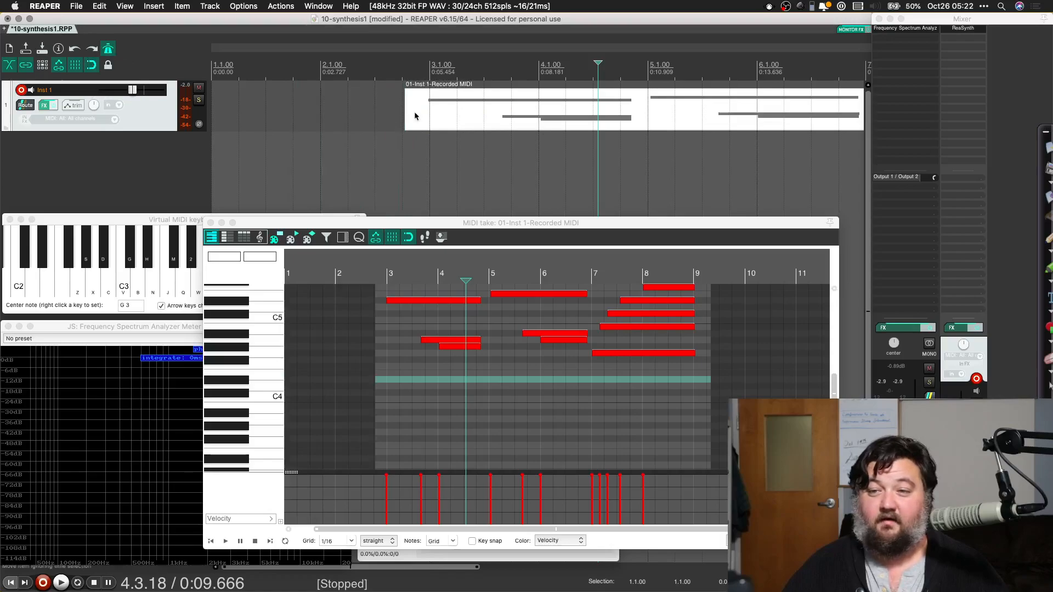
left_click_drag(409, 109, 430, 107)
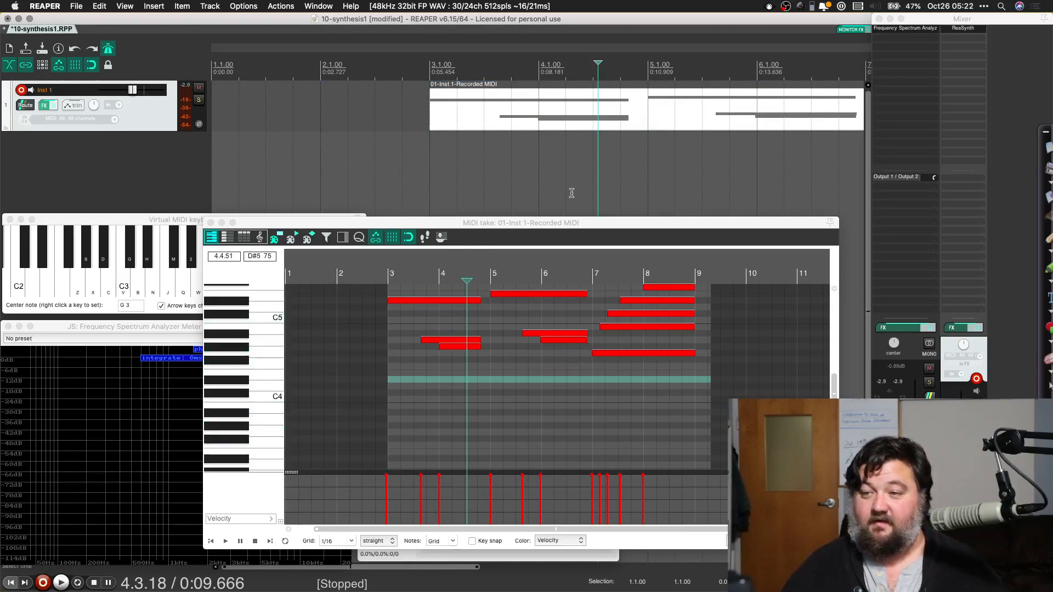
scroll(570, 194, "right", 10)
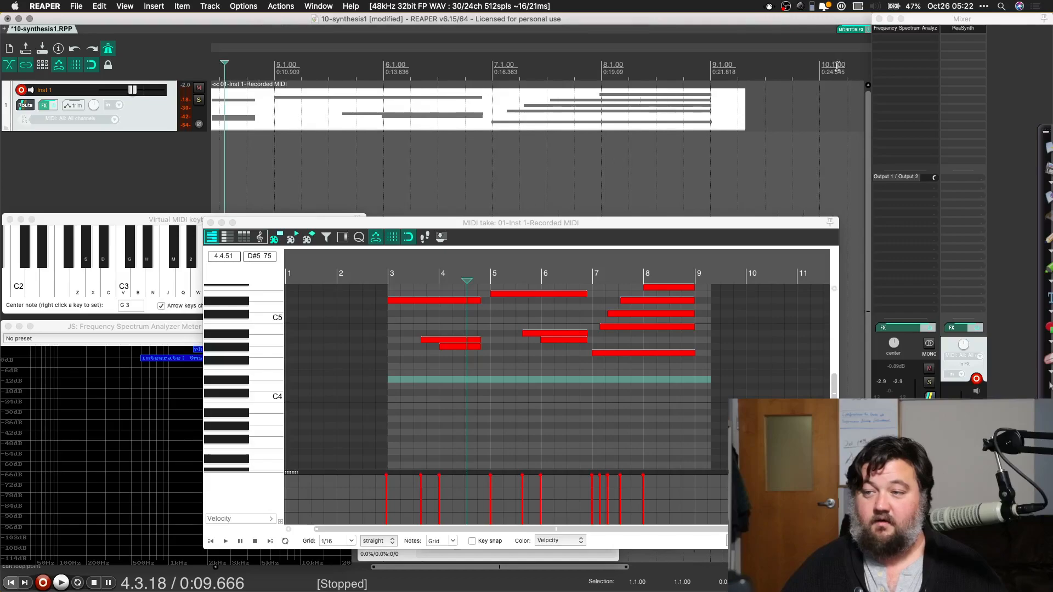
left_click_drag(741, 108, 711, 109)
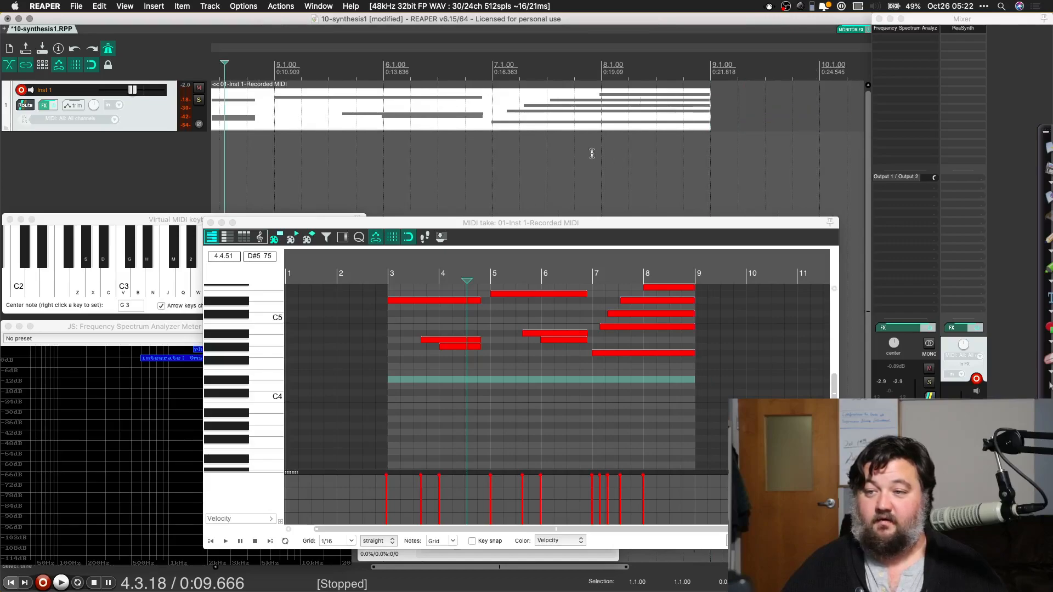
Step: Play the trimmed MIDI item from the start of bar 3 and stop playback
scroll(436, 130, "left", 2)
left_click(437, 129)
scroll(437, 129, "down", 5)
scroll(437, 130, "up", 4)
scroll(437, 129, "left", 2)
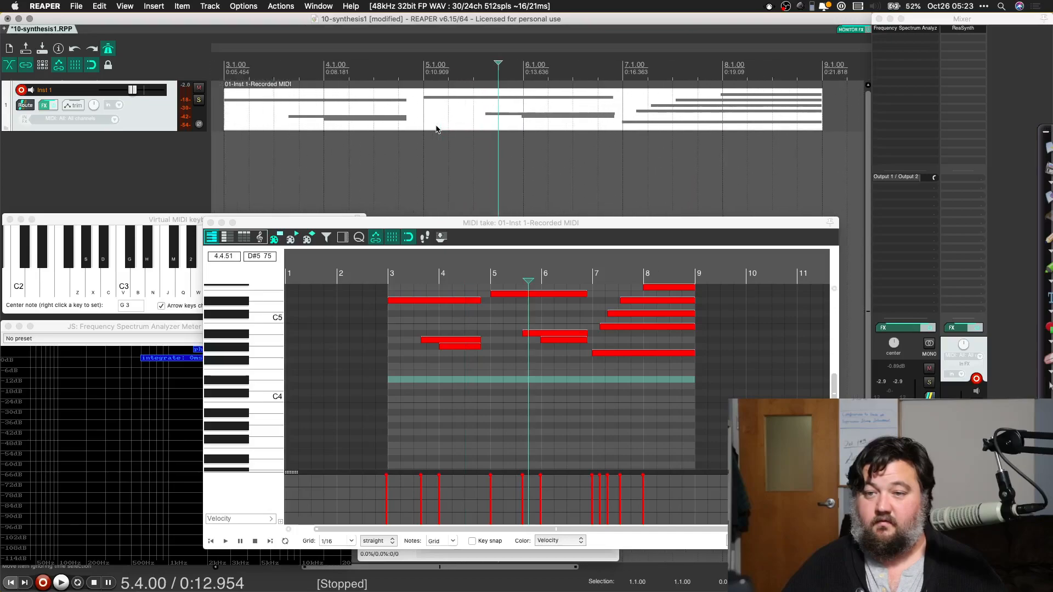
scroll(437, 129, "left", 1)
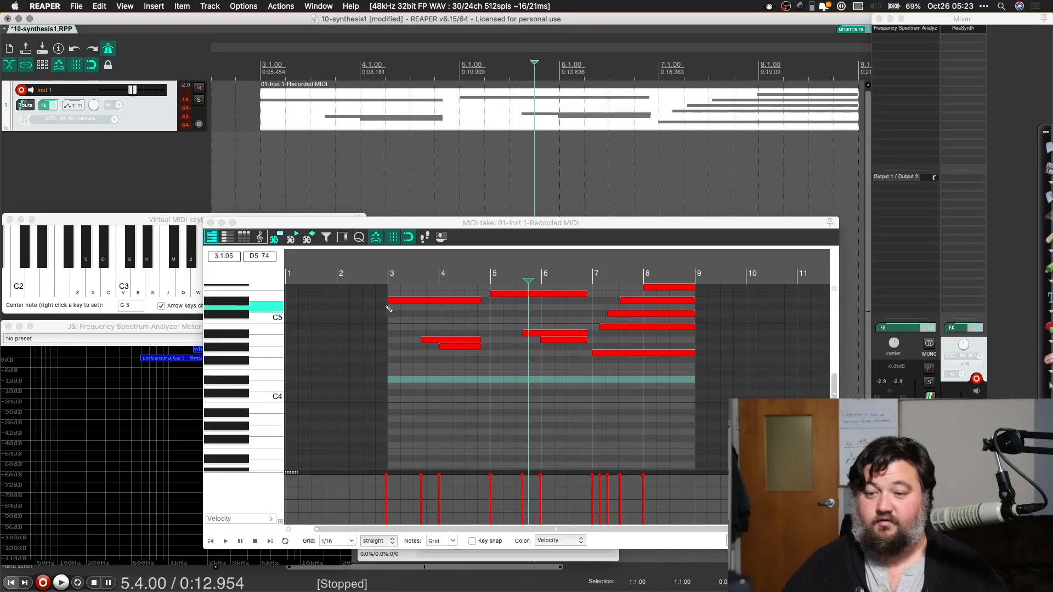
left_click(387, 274)
key("space")
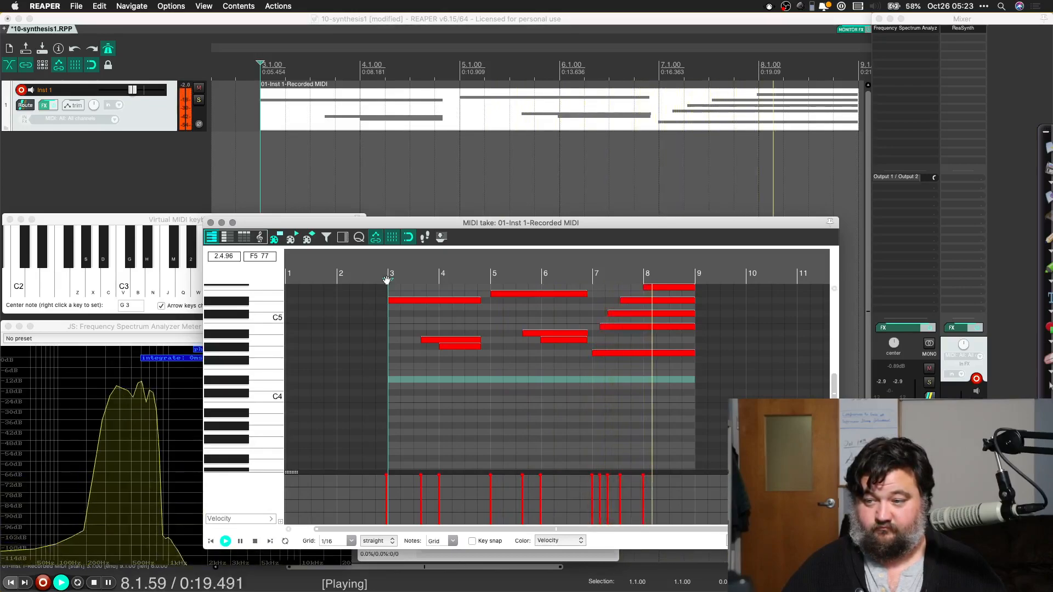
key("space")
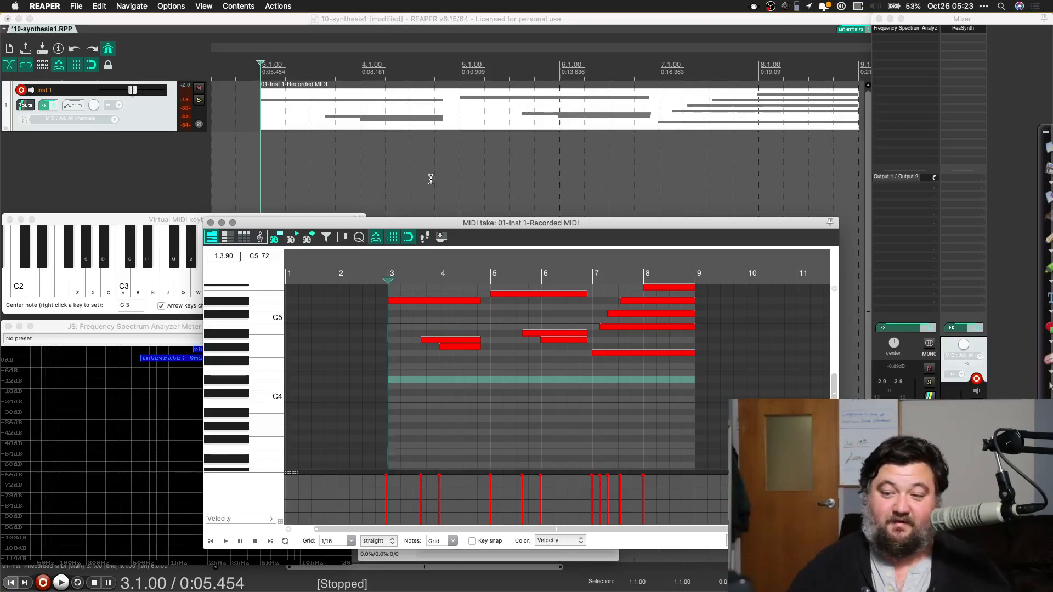
Step: Change the MIDI editor's grid division to 1/32 and set it back to 1/16
left_click(351, 541)
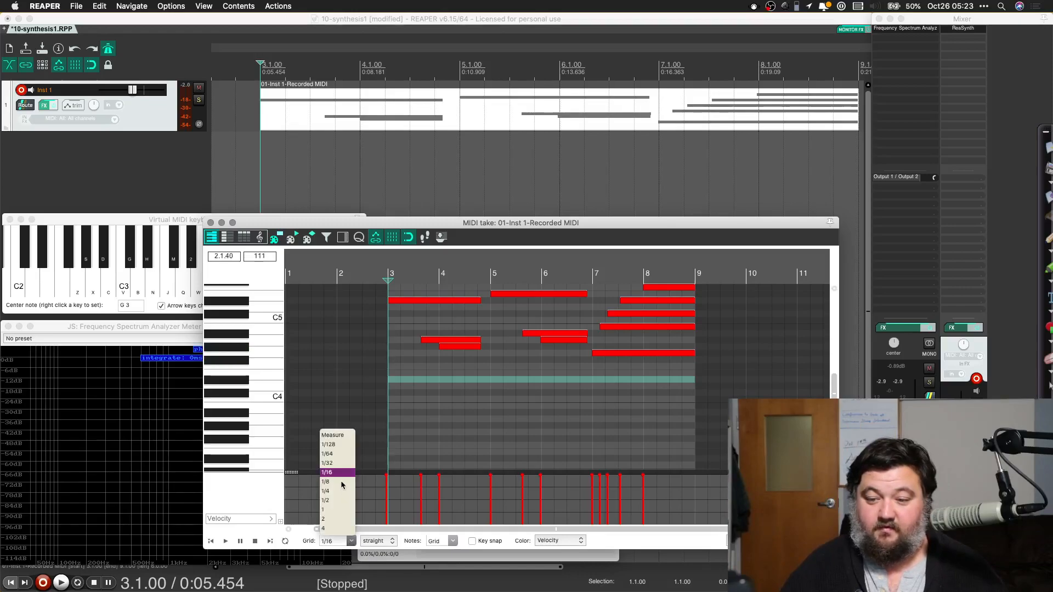
left_click(337, 463)
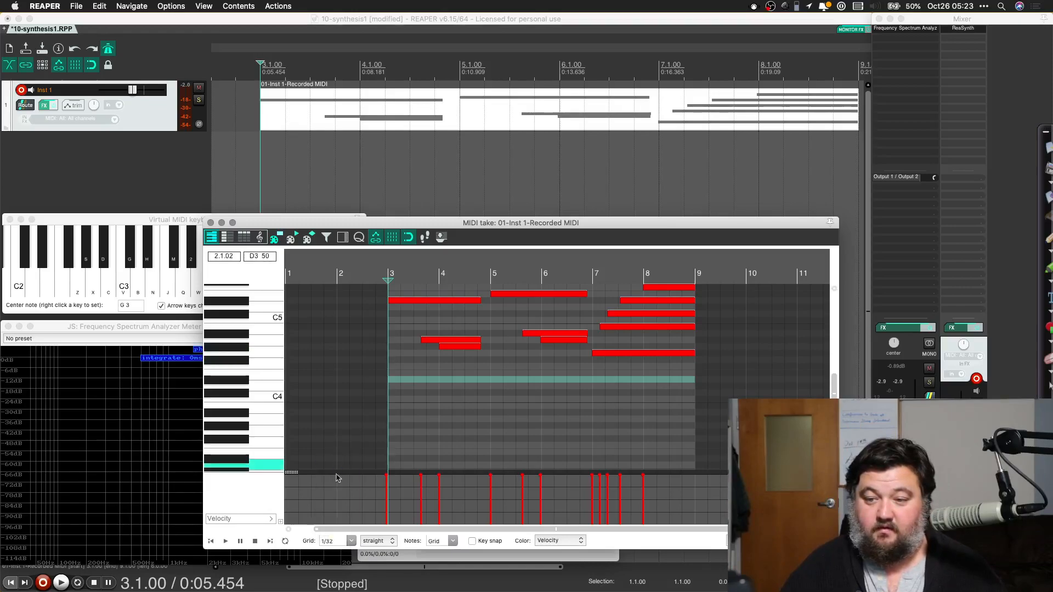
left_click(349, 543)
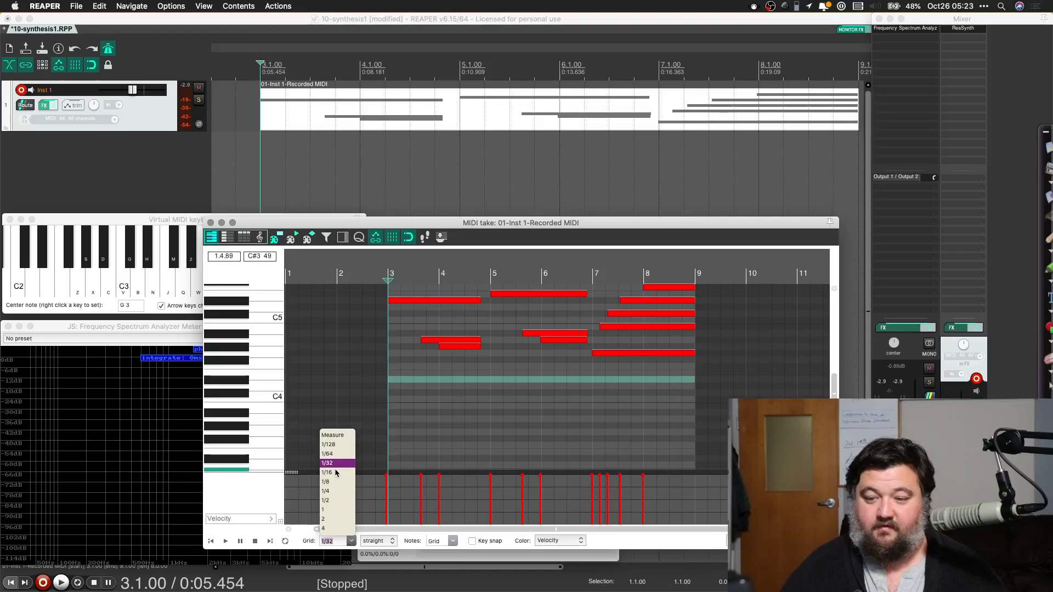
left_click(335, 472)
Step: Quantize all notes of the Inst 1 take to the 1/16 grid and undo the quantization
left_click(458, 341)
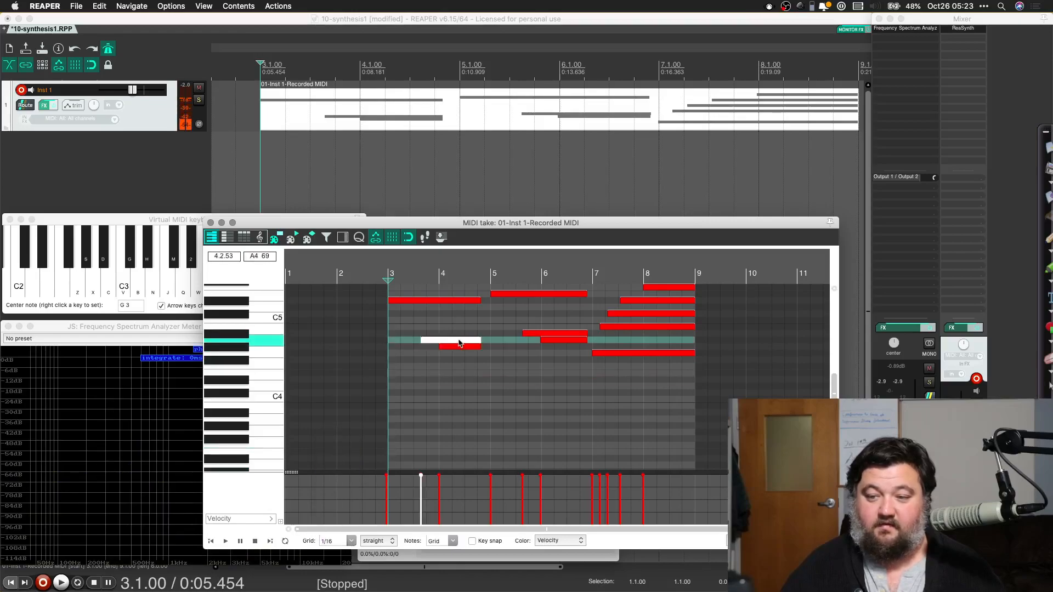
key("super+a")
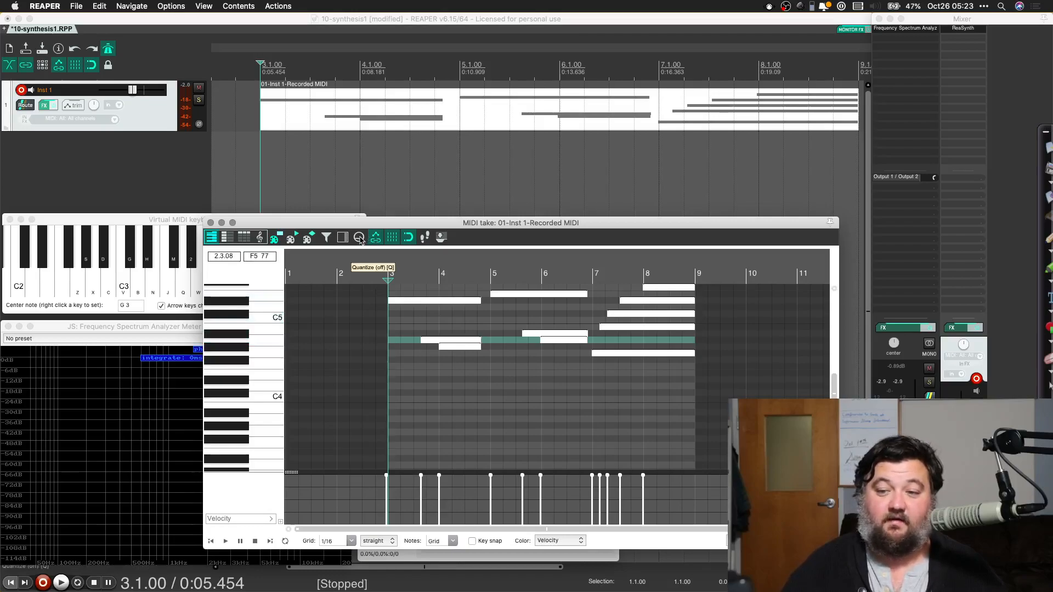
left_click(359, 238)
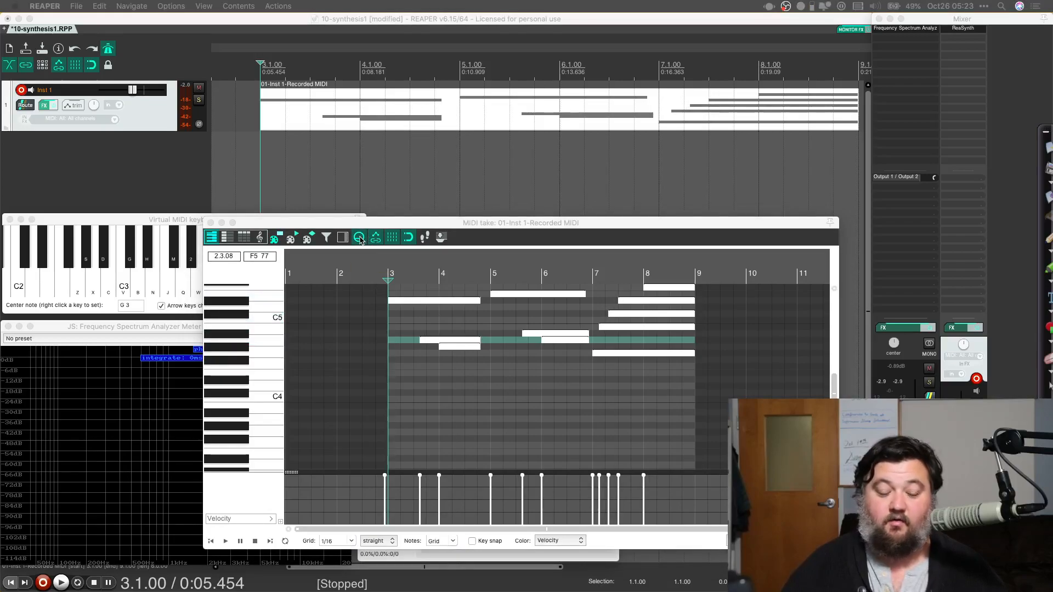
key("super+z")
Step: Quantize all selected notes with Use grid, Position and note end, 100% strength and Fix overlaps, and play the take
key("super+a")
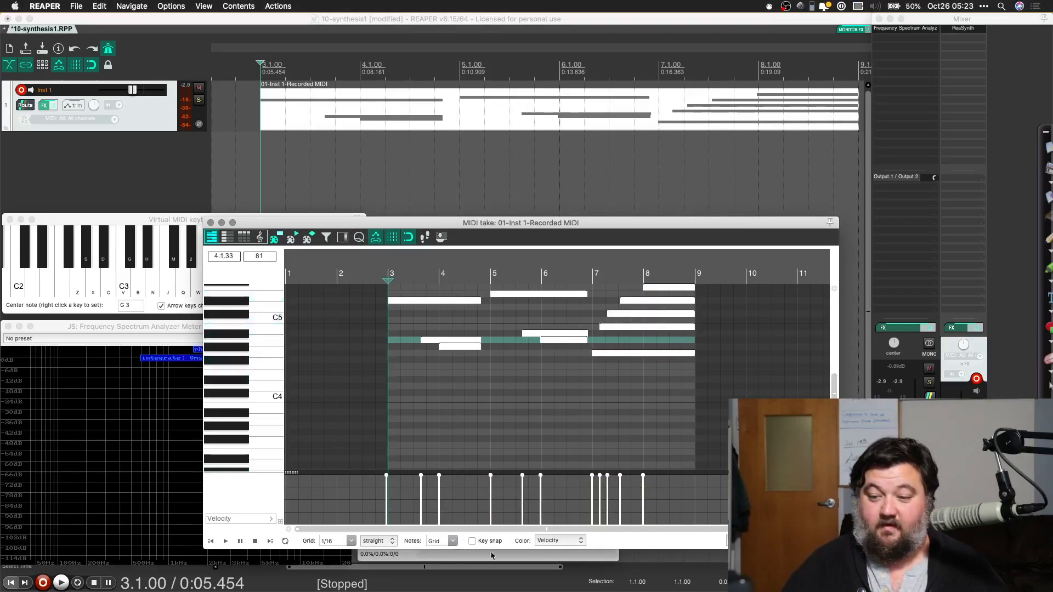
left_click(387, 542)
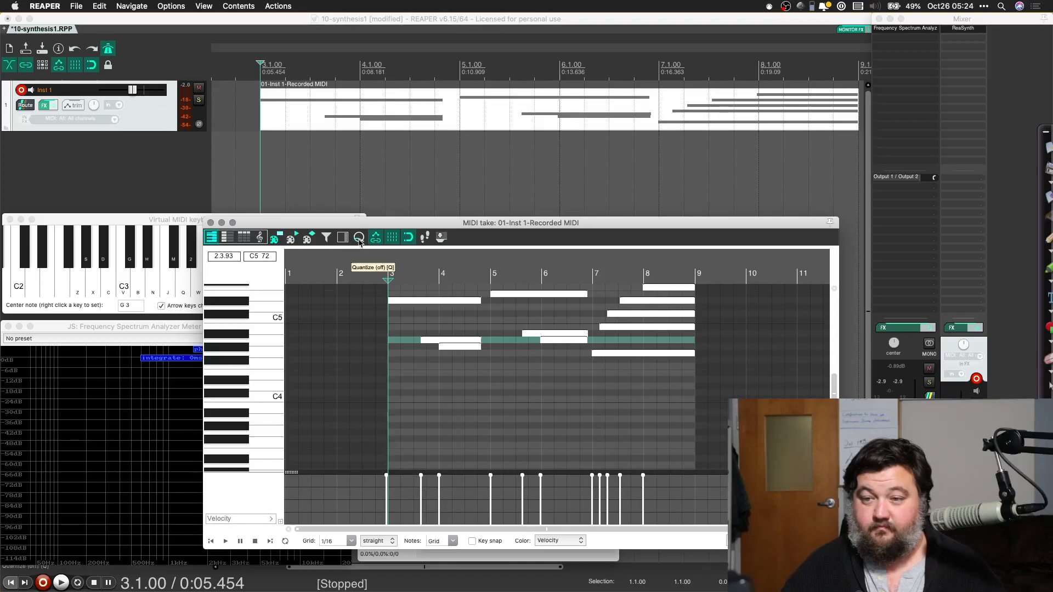
left_click(359, 240)
left_click(359, 241)
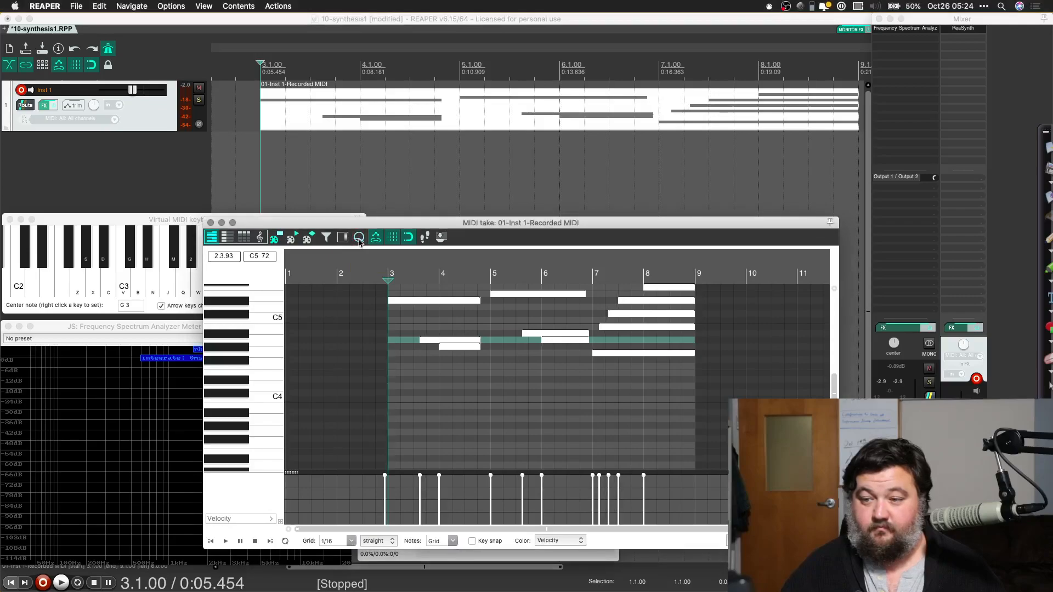
left_click(360, 241)
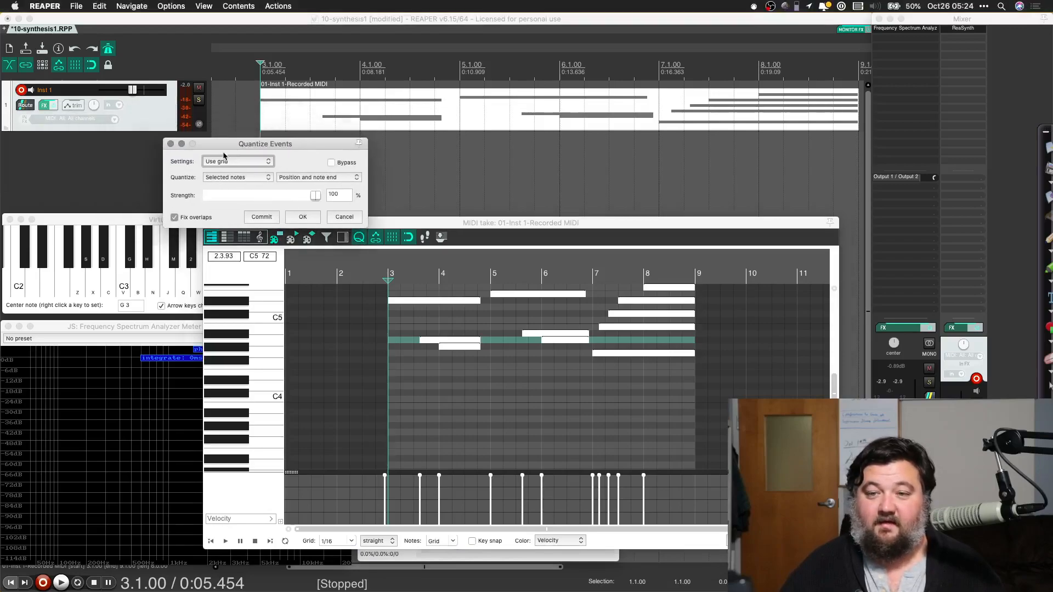
left_click(305, 178)
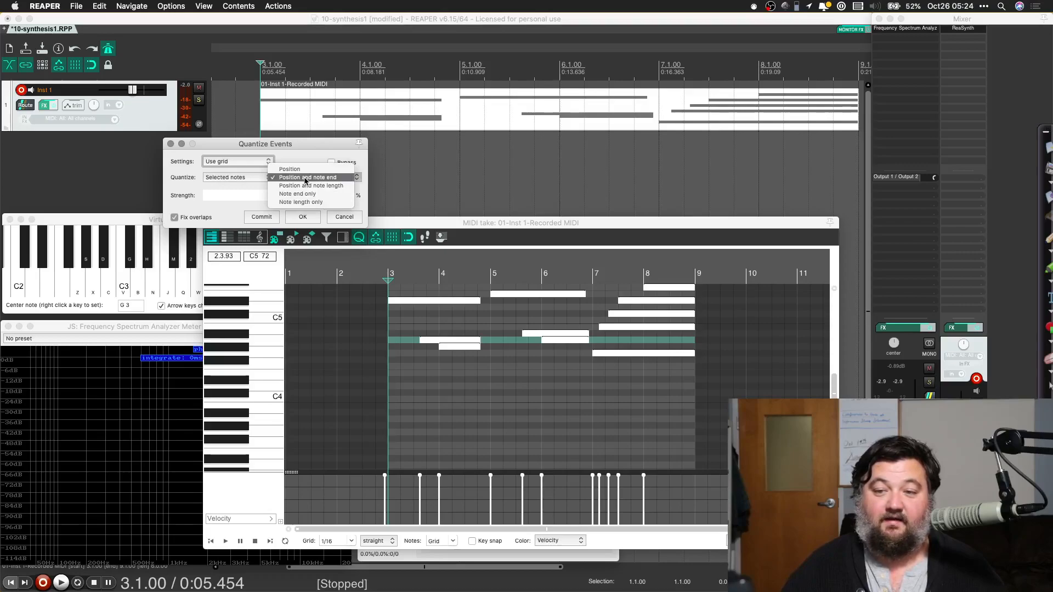
left_click(306, 177)
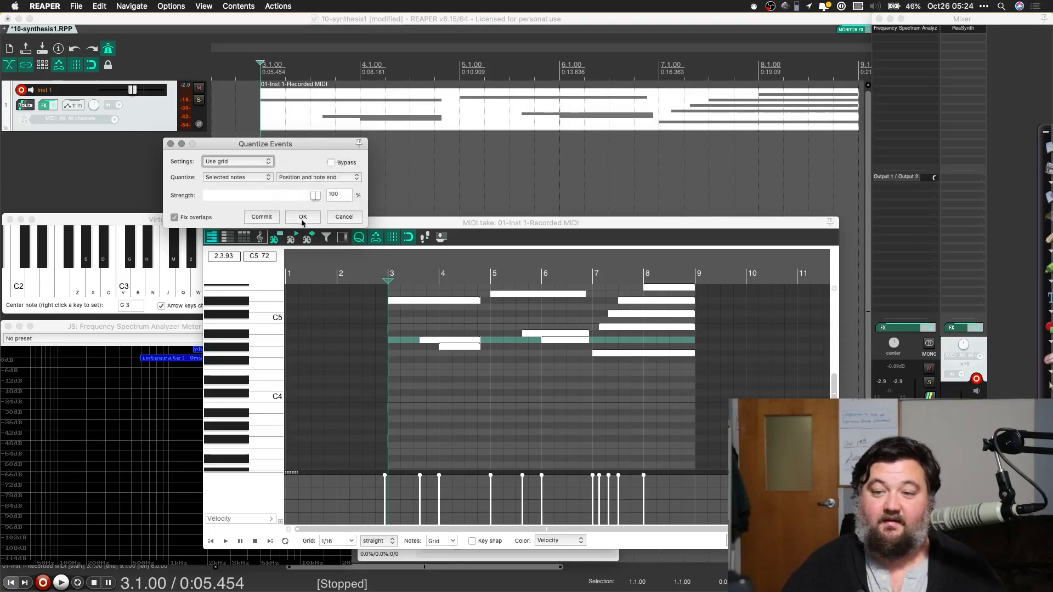
left_click(303, 217)
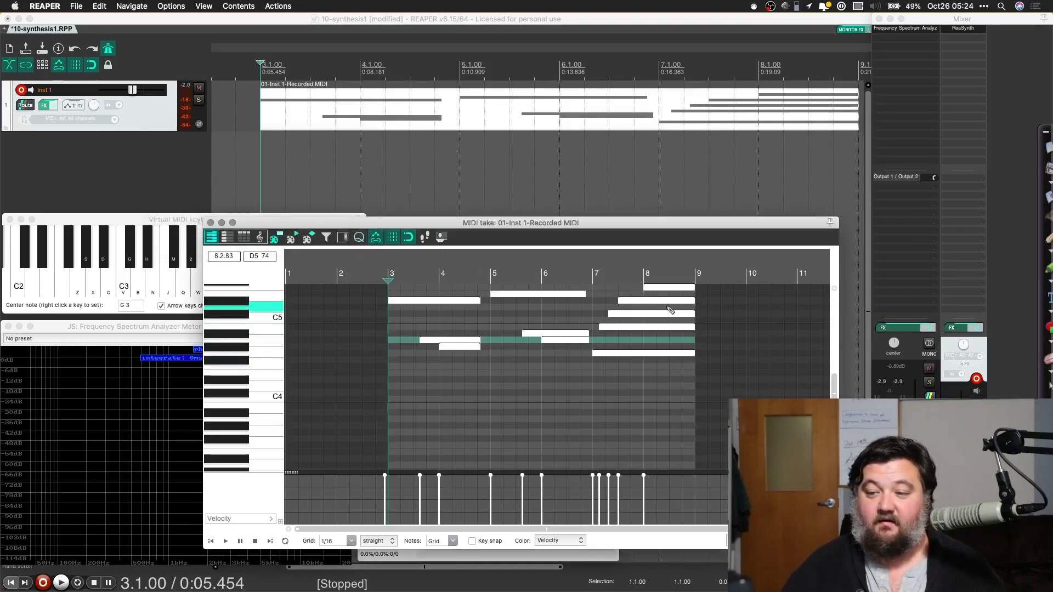
key("space")
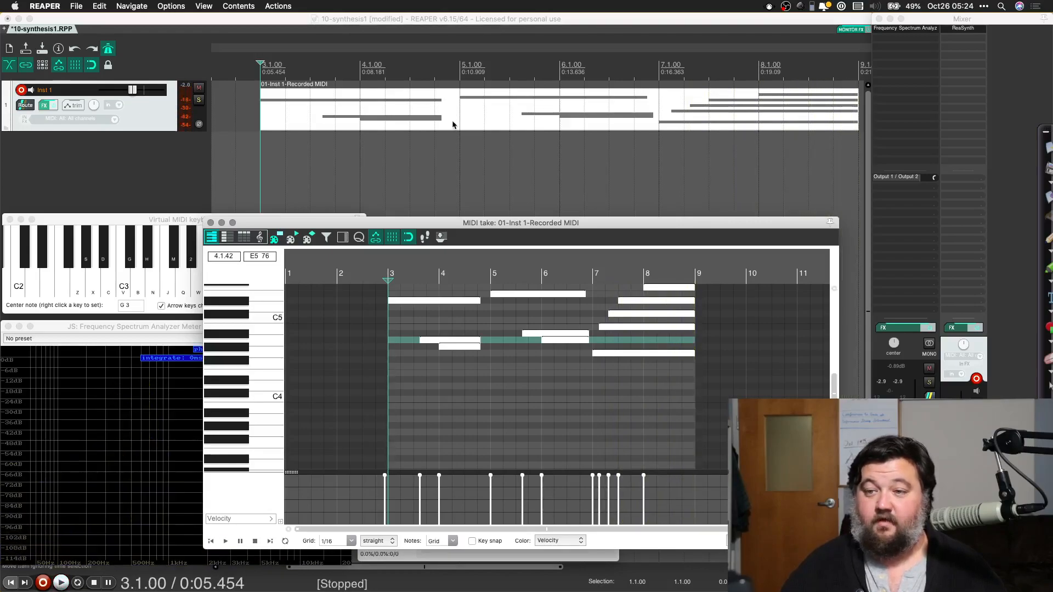
Step: Insert the ReaSynth (Cockos) VSTi on a new track, close its FX window and name the track Inst 2
scroll(453, 124, "down", 3)
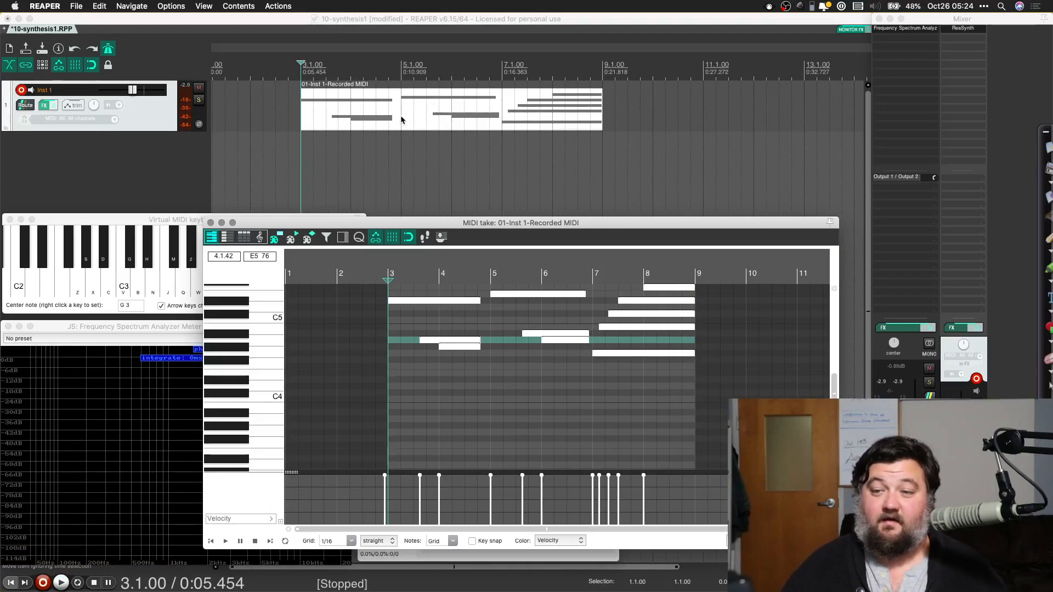
left_click(349, 114)
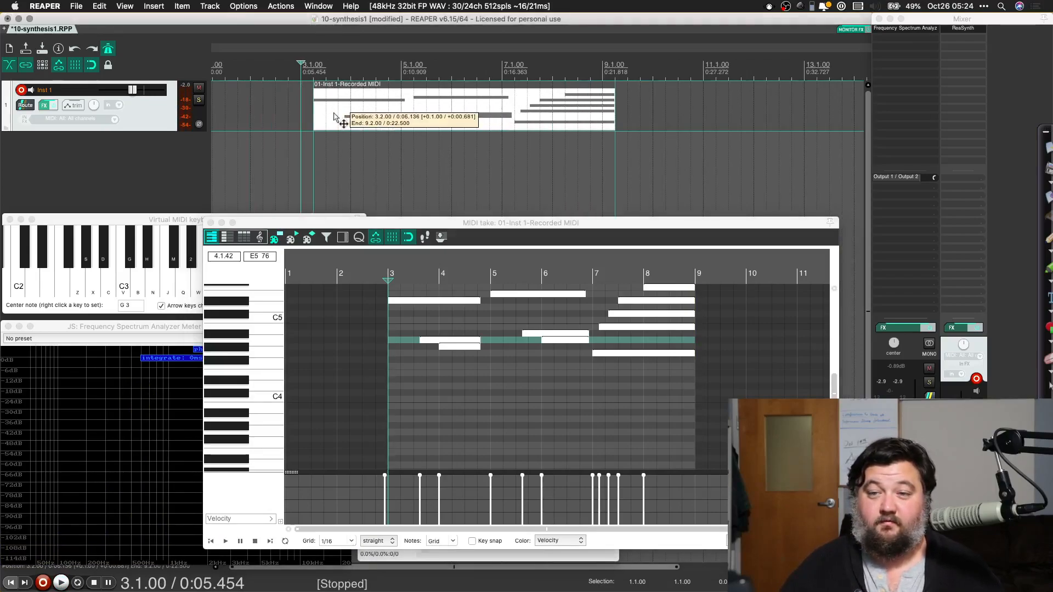
left_click(208, 6)
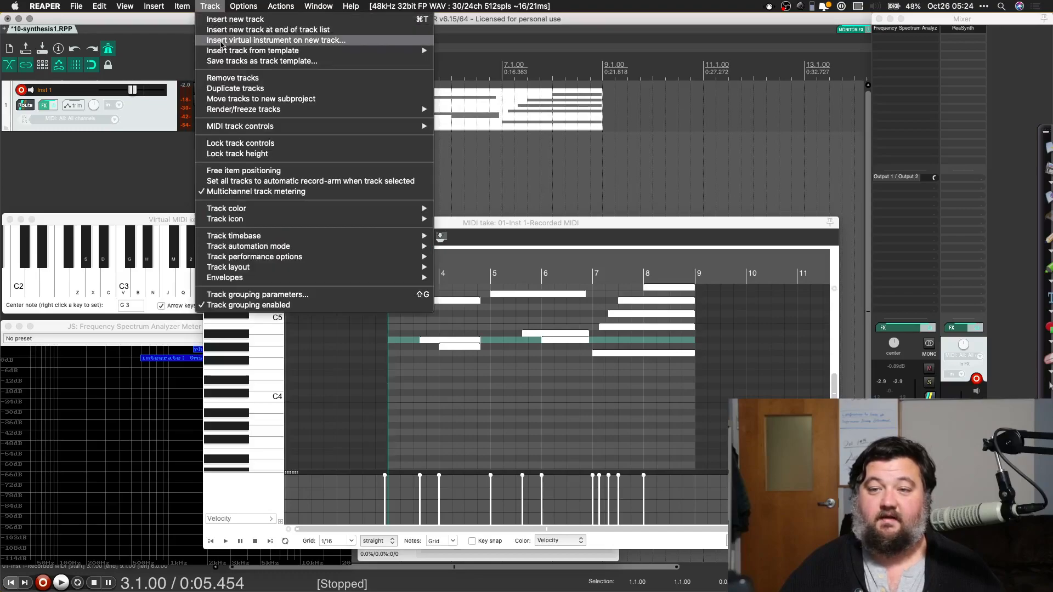
left_click(222, 41)
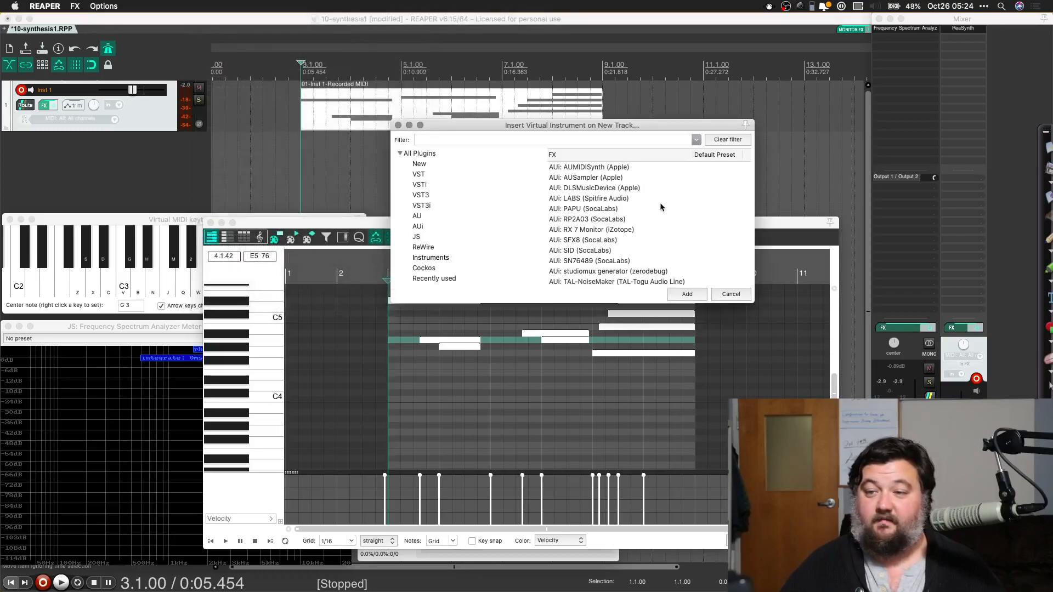
scroll(581, 228, "down", 2)
scroll(581, 228, "up", 3)
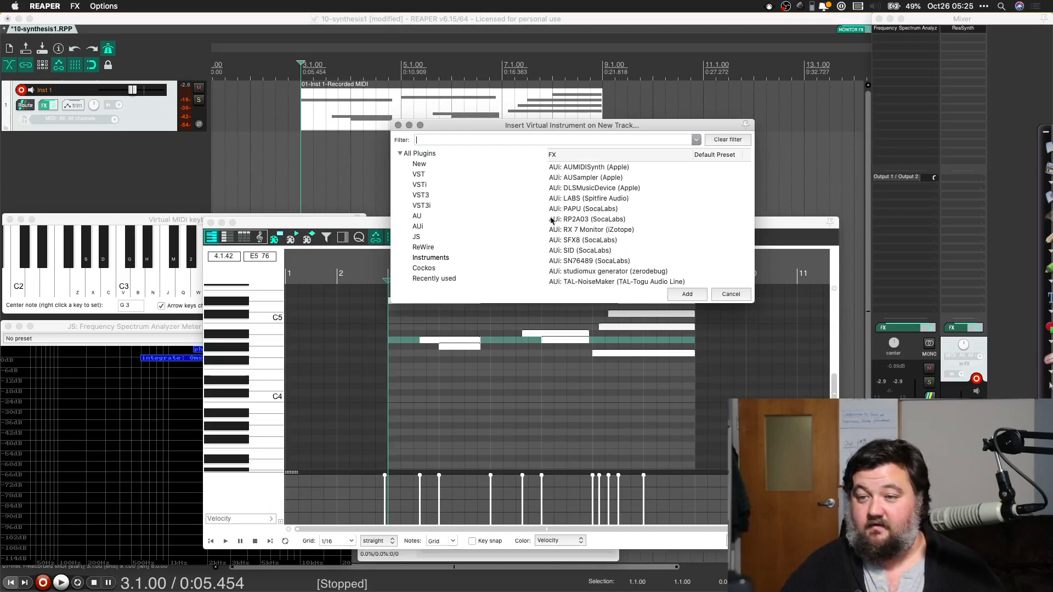
left_click(428, 185)
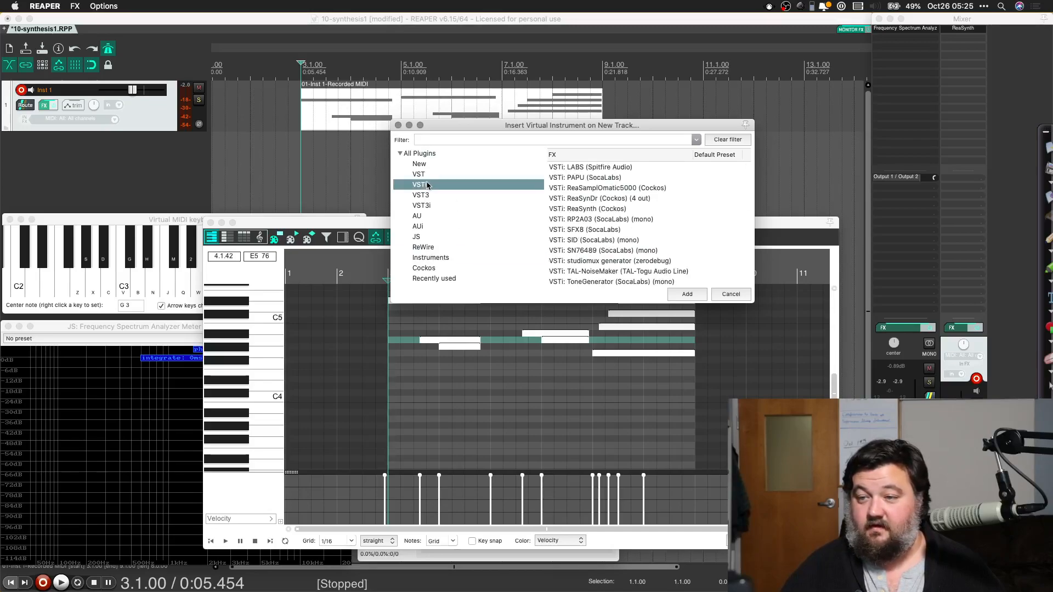
double_click(593, 209)
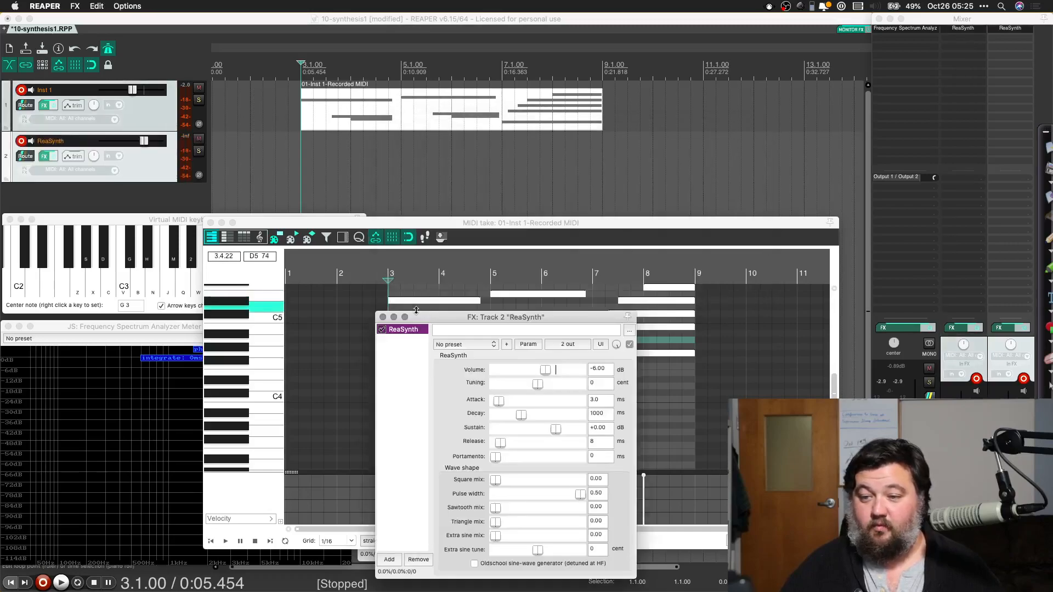
left_click(382, 317)
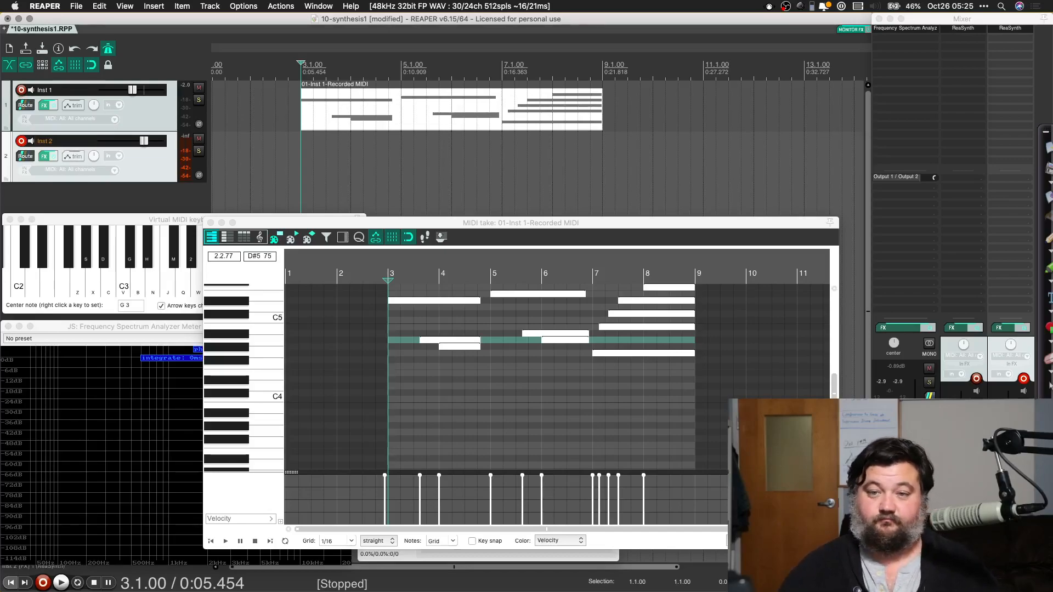
Step: Record a MIDI melody about eight bars long on the Inst 2 track from the project start and stop recording
key("Home")
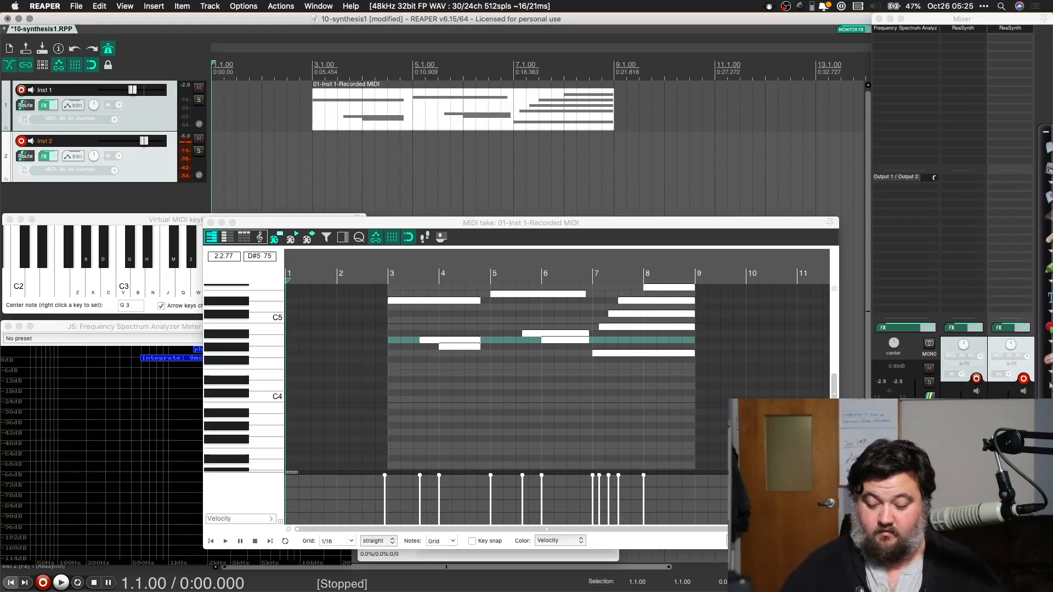
key("super+r")
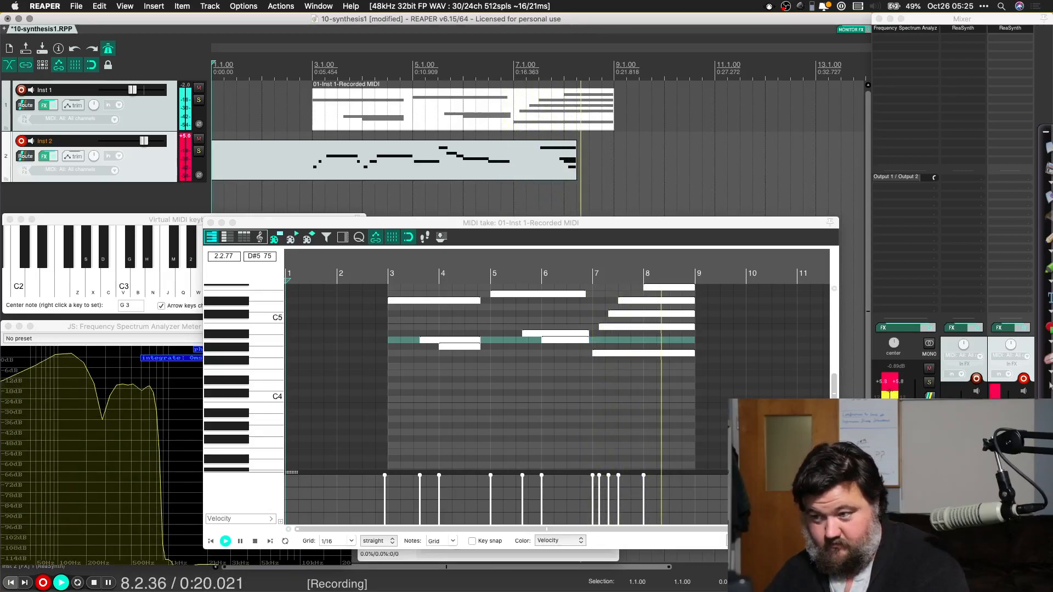
key("space")
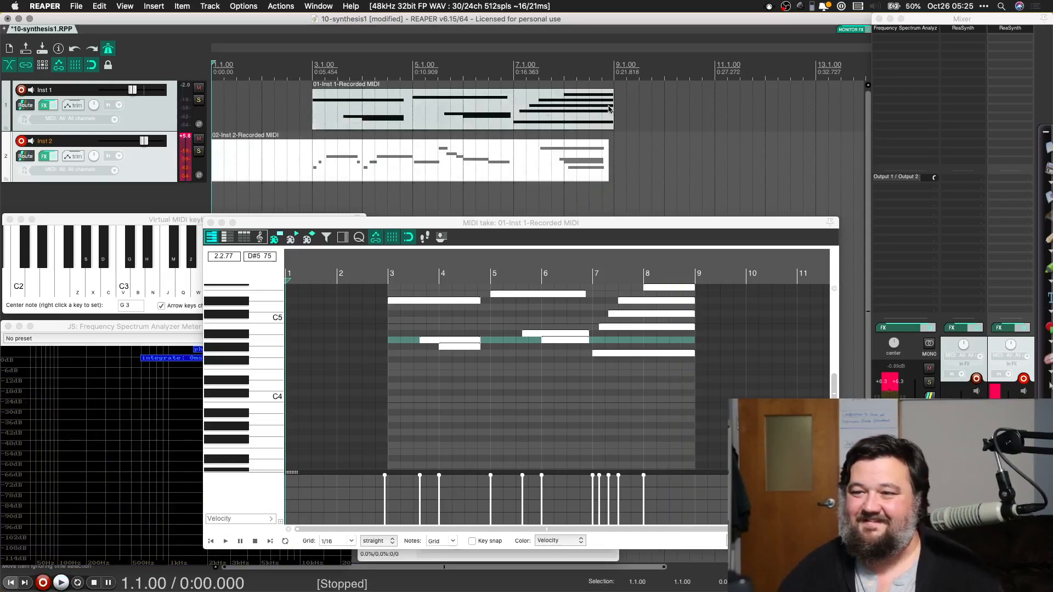
Step: Undo an accidental trim of the Inst 1 item, trim the Inst 2 item's end to 7.1.00 and play from bar 3
left_click_drag(613, 107, 416, 120)
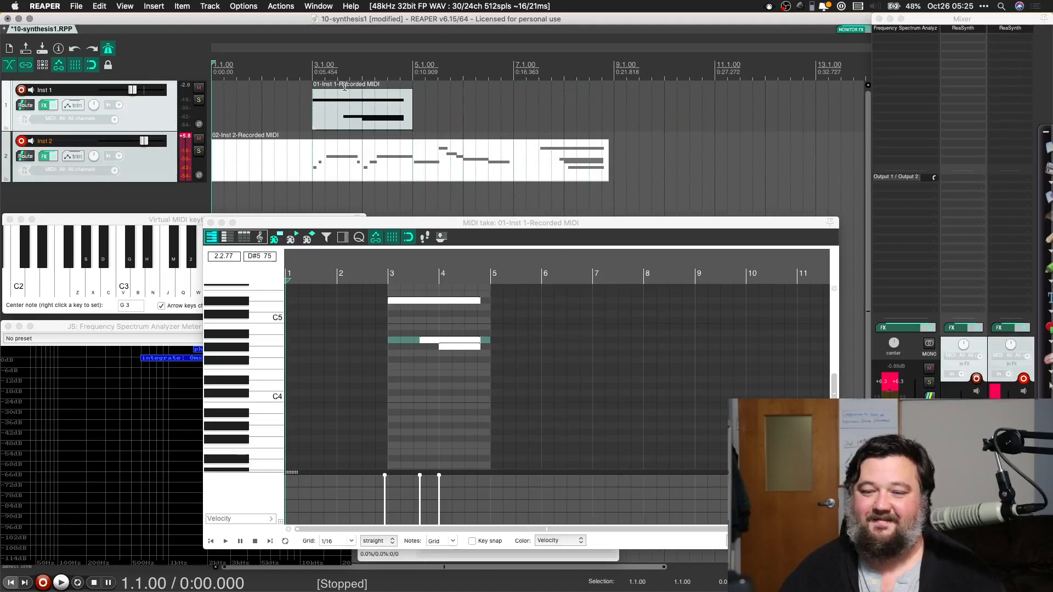
key("super+z")
left_click_drag(607, 163, 513, 164)
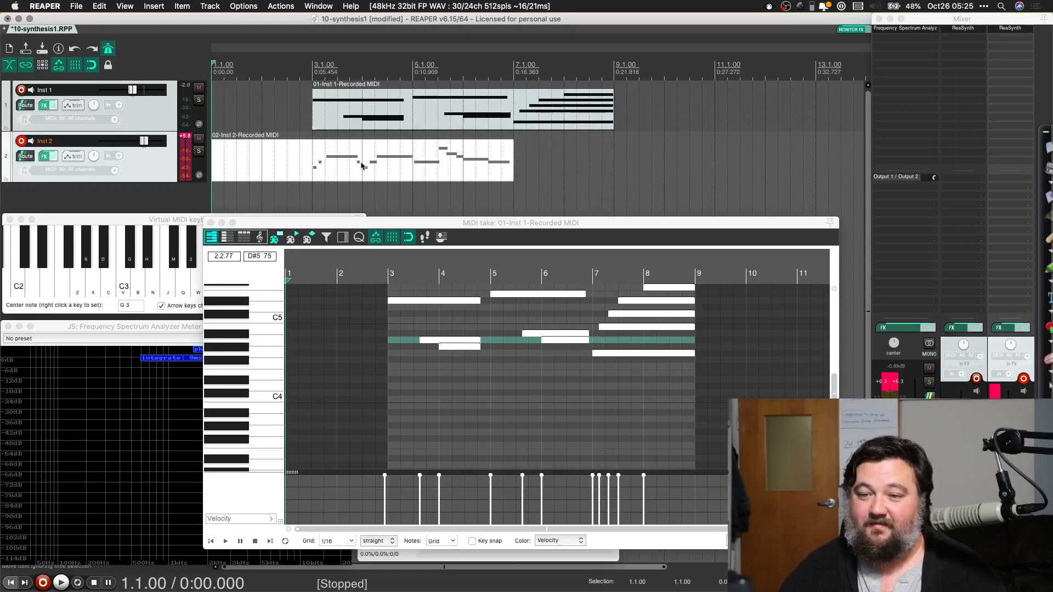
key("space")
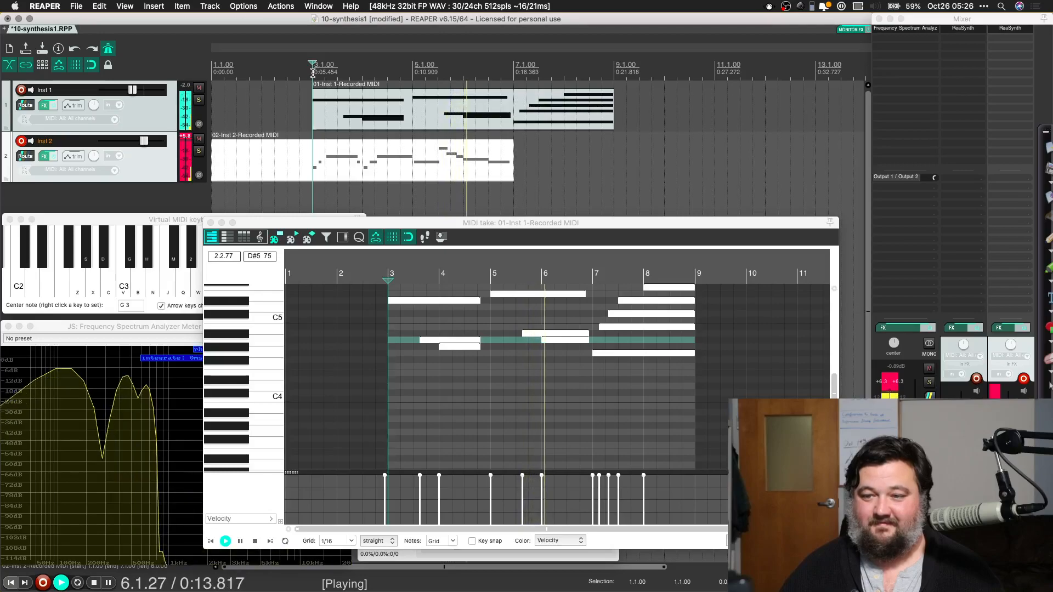
key("space")
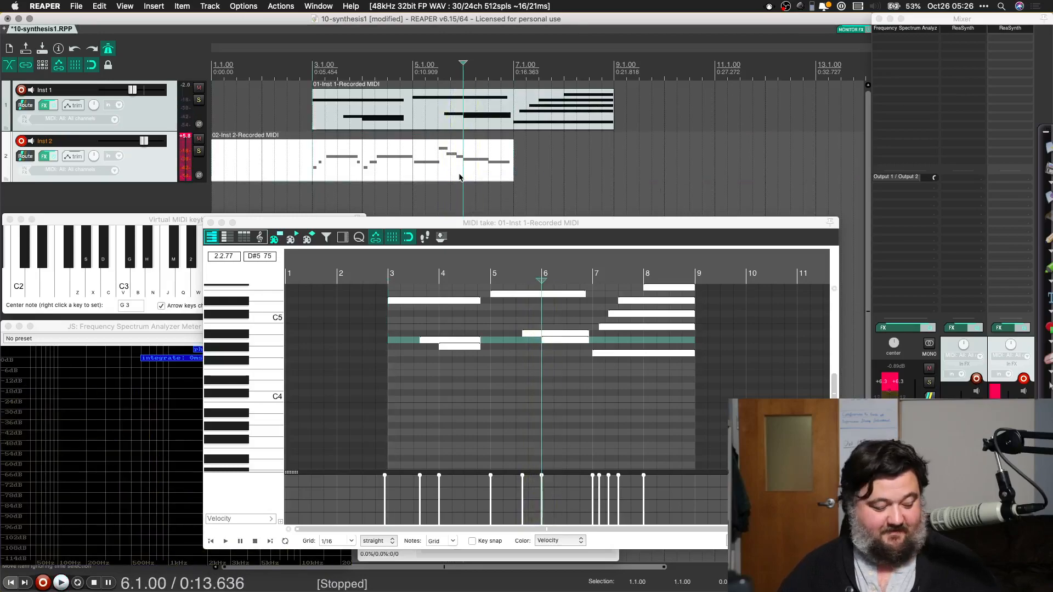
Step: Discard the Inst 2 take and record a new MIDI performance just over eight bars long from the project start
key("super+z")
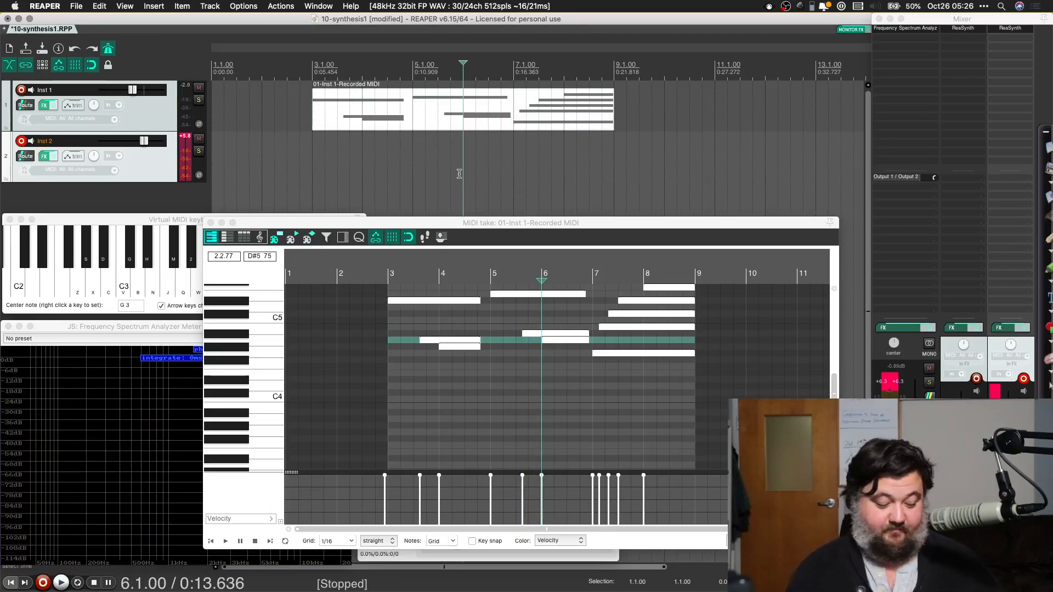
key("super+r")
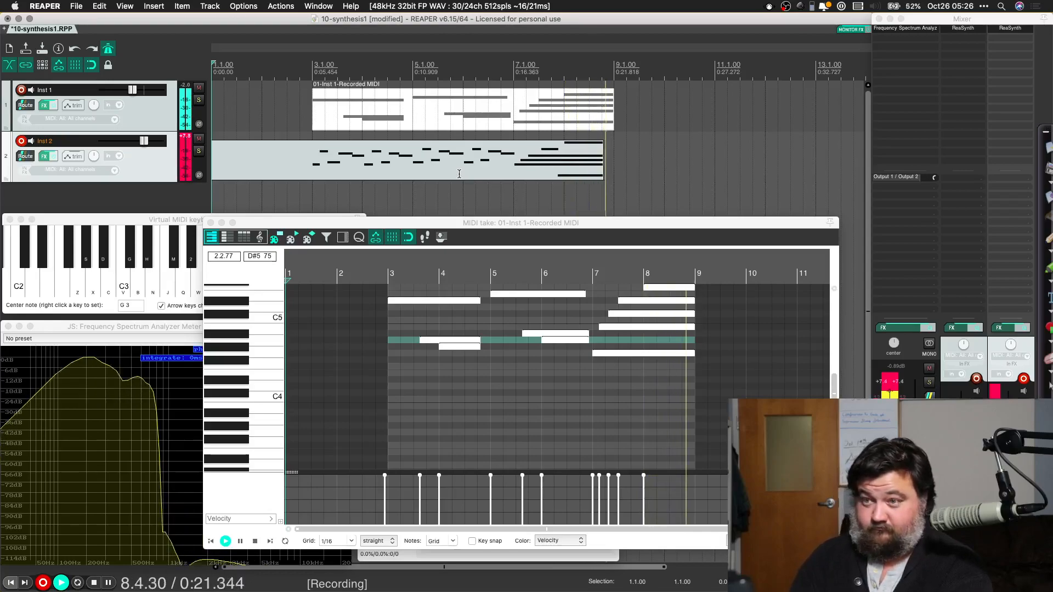
key("space")
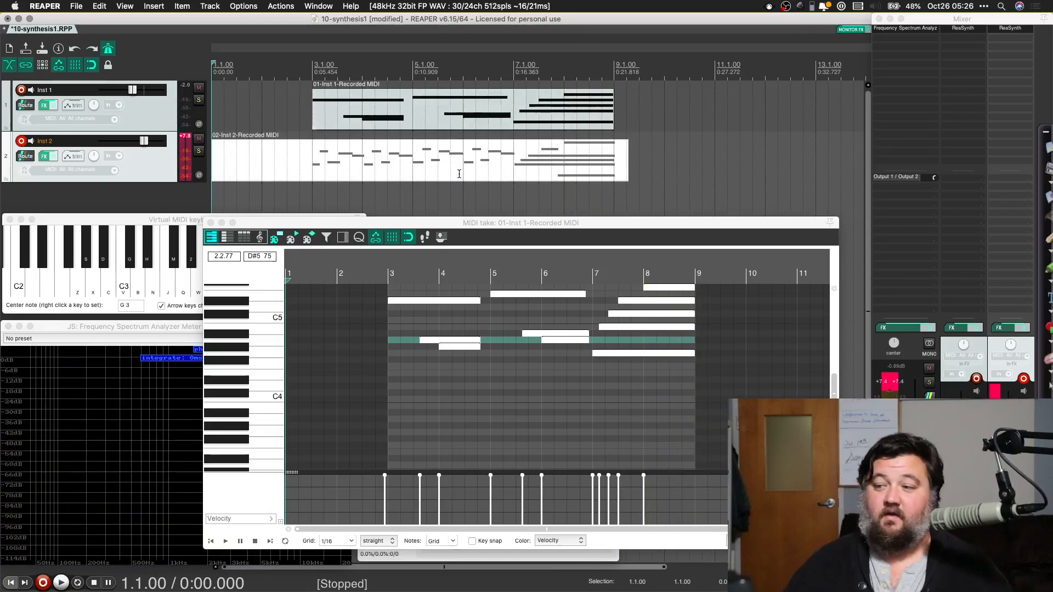
Step: Lower the Inst 2 track's volume fader to match Inst 1 and reset the master peak meter
left_click(1011, 455)
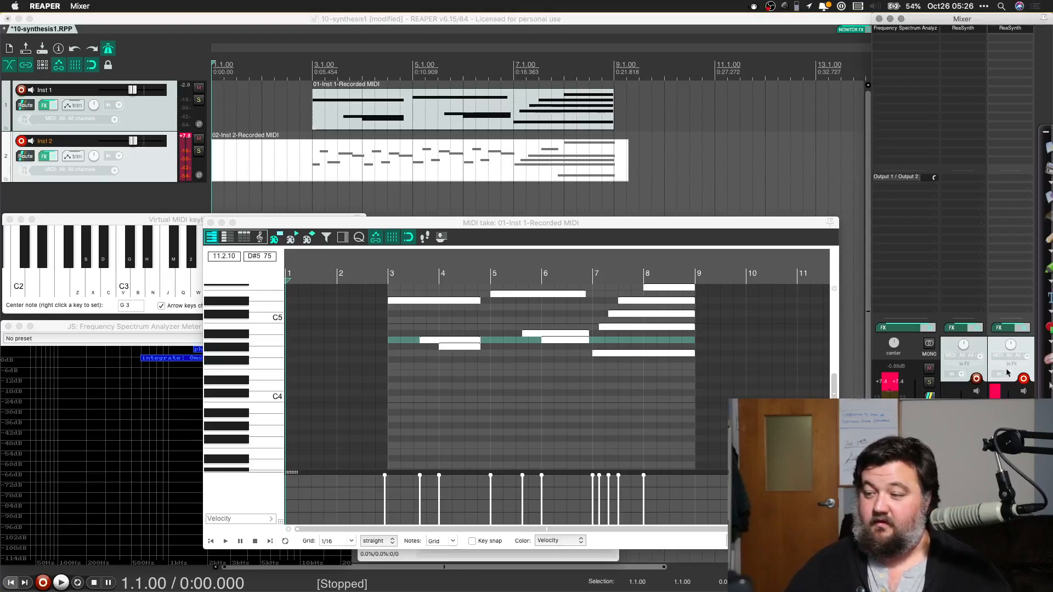
left_click(884, 382)
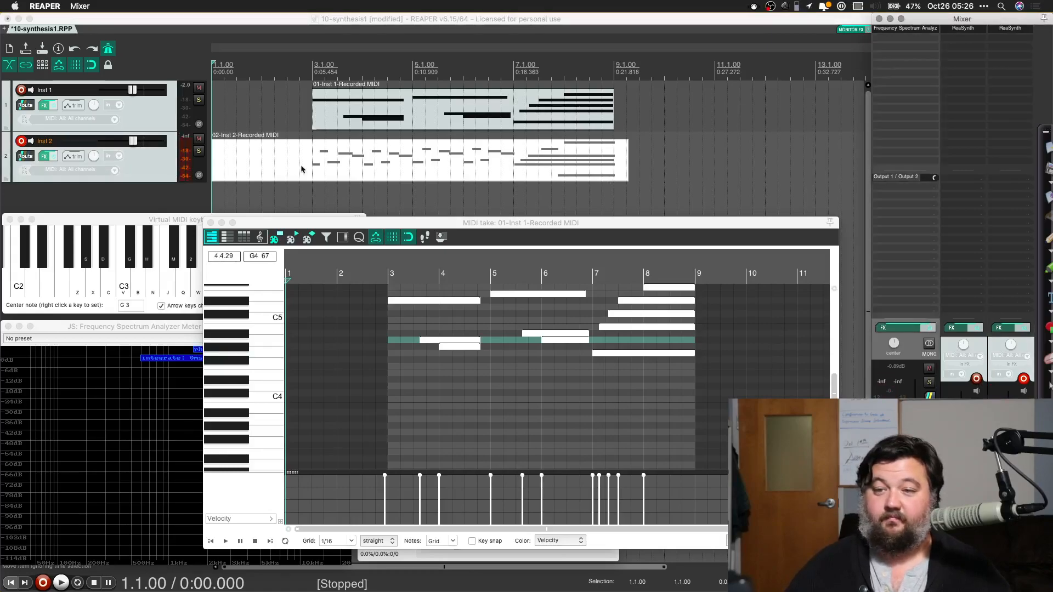
Step: Trim the start of the Inst 2 item to 3.1.00 and open the item in the MIDI editor
left_click_drag(214, 163, 312, 164)
double_click(382, 158)
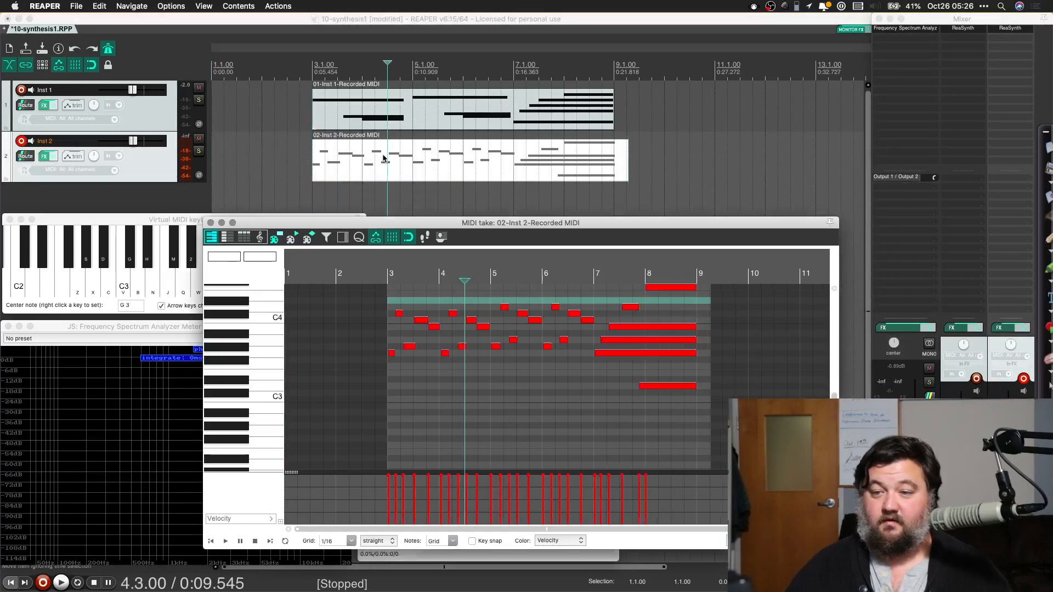
Step: Select all Inst 2 notes and quantize their positions and note ends to the 1/16 grid at 100% strength
left_click(456, 360)
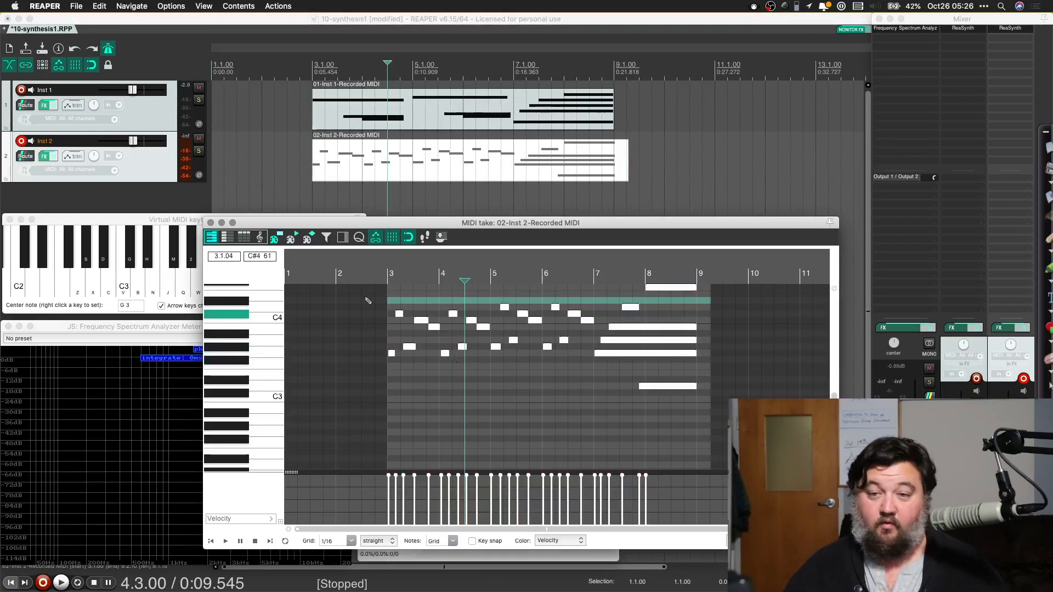
left_click(360, 242)
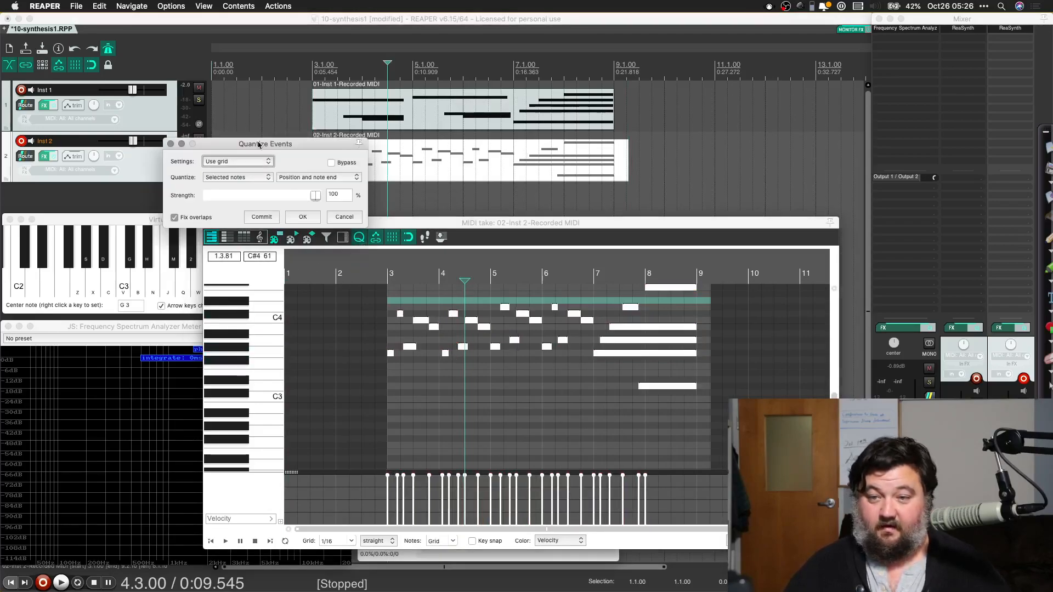
left_click(299, 216)
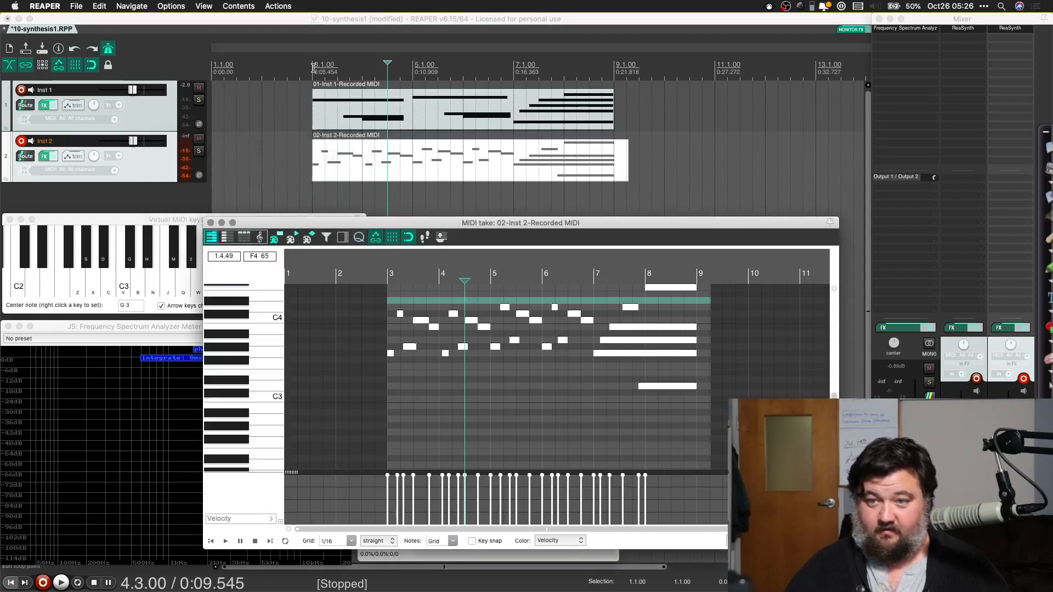
Step: Play both tracks from 3.1.00 to hear the quantized Inst 2 part against Inst 1
left_click(313, 67)
key("space")
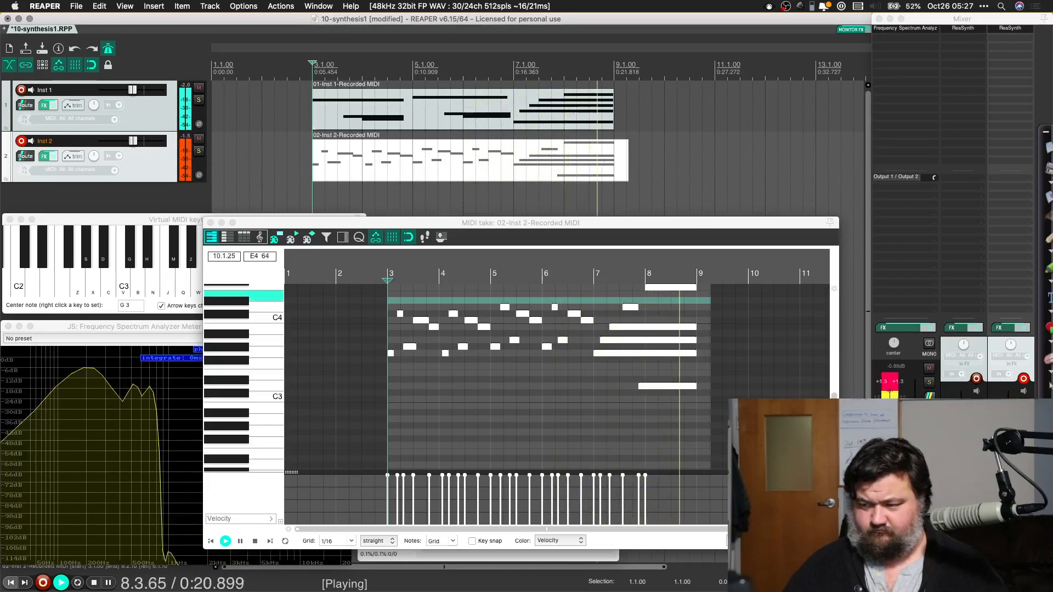
key("space")
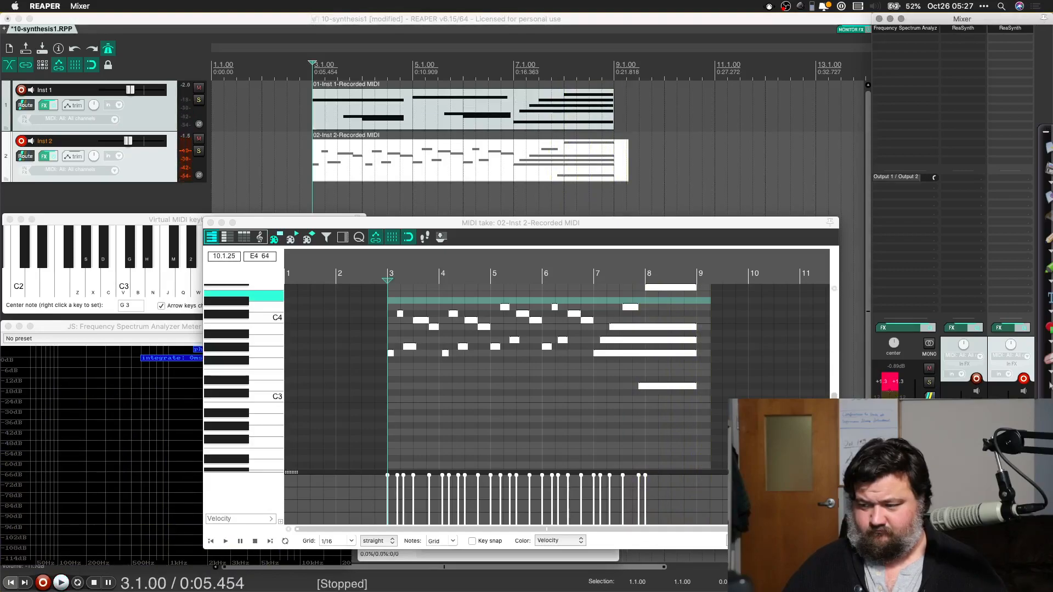
Step: Select all the Inst 2 notes again and replay the opening from just before bar 3
left_click(445, 378)
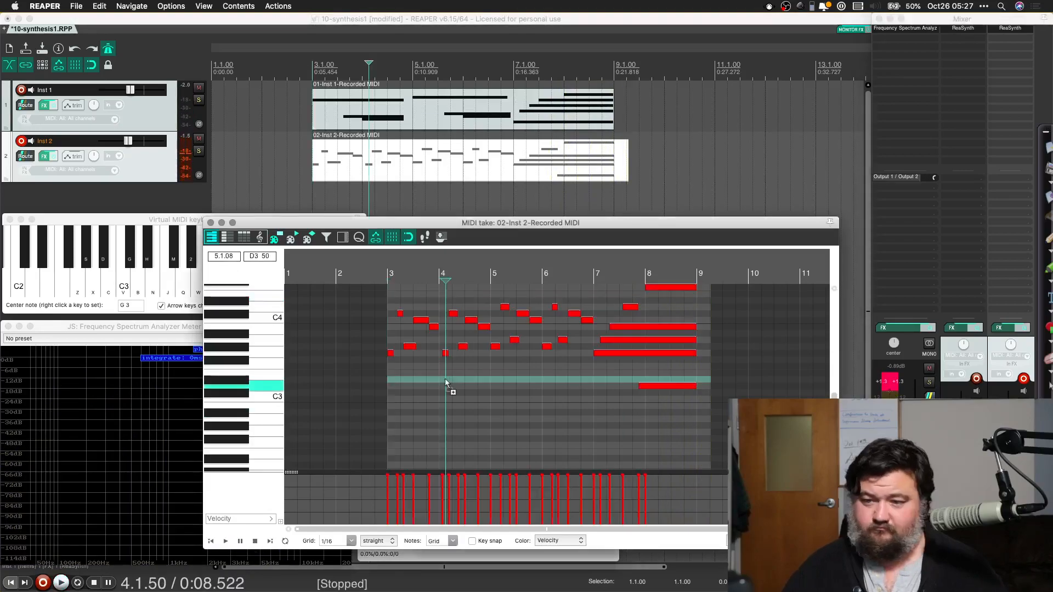
key("super+a")
key("space")
key("space")
left_click(383, 275)
key("space")
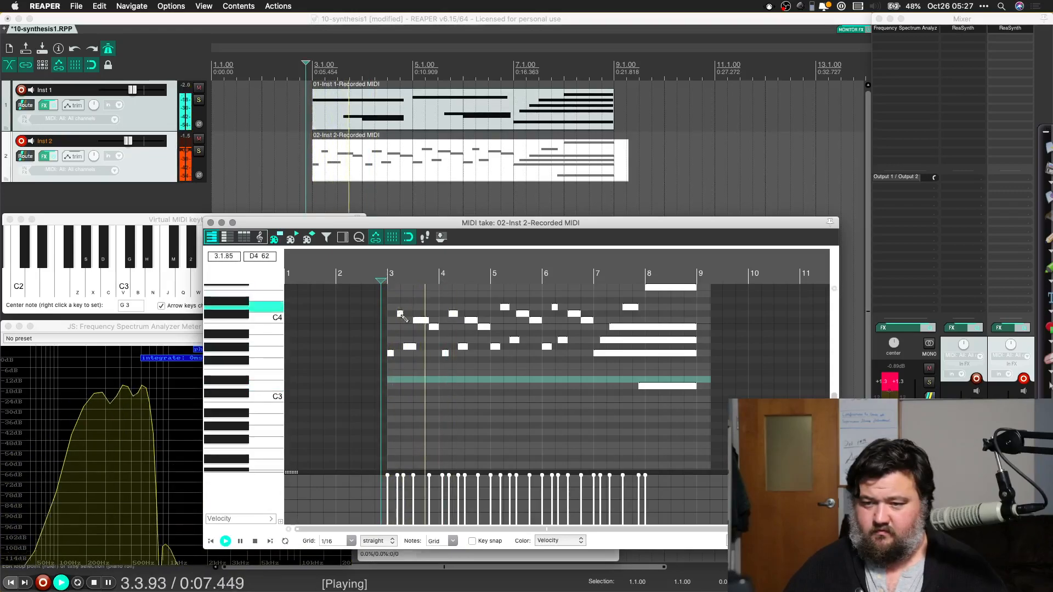
key("space")
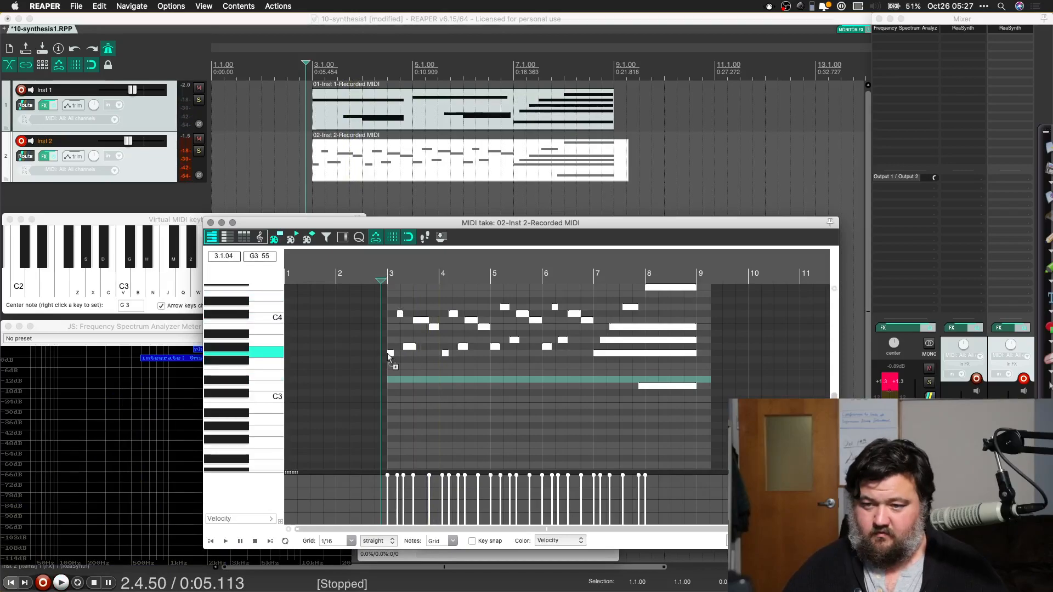
Step: Commit another grid quantize of the selected notes at 100% strength and check the available grid divisions
left_click(359, 238)
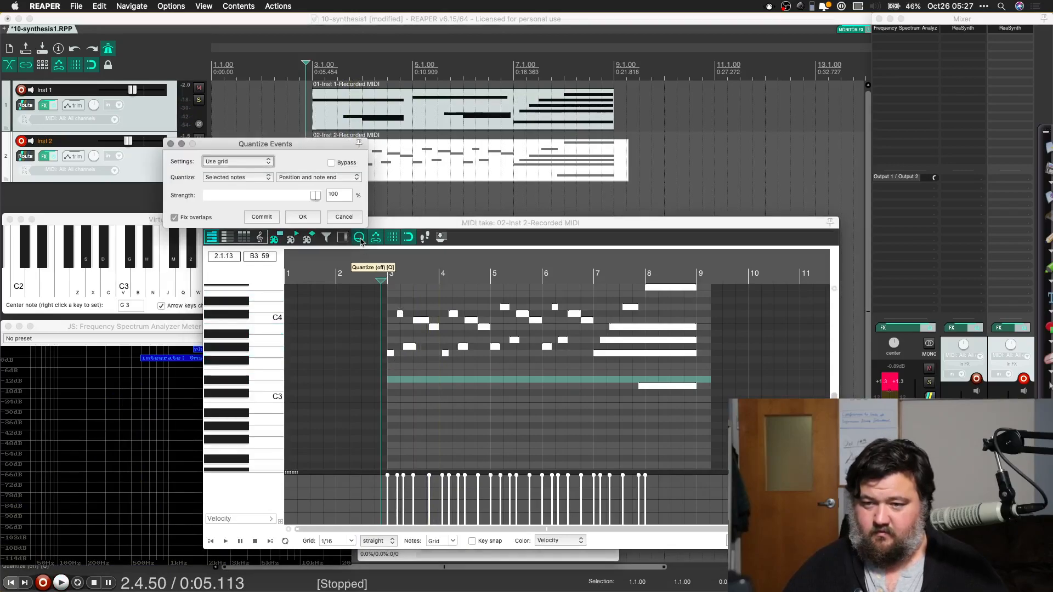
left_click(241, 161)
left_click(229, 161)
left_click(265, 216)
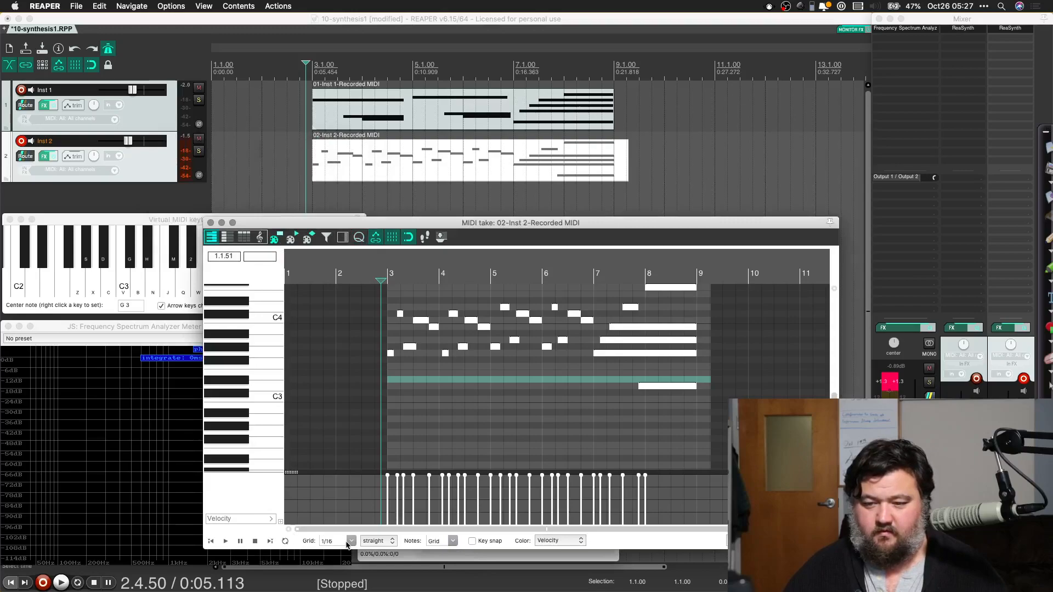
left_click(351, 541)
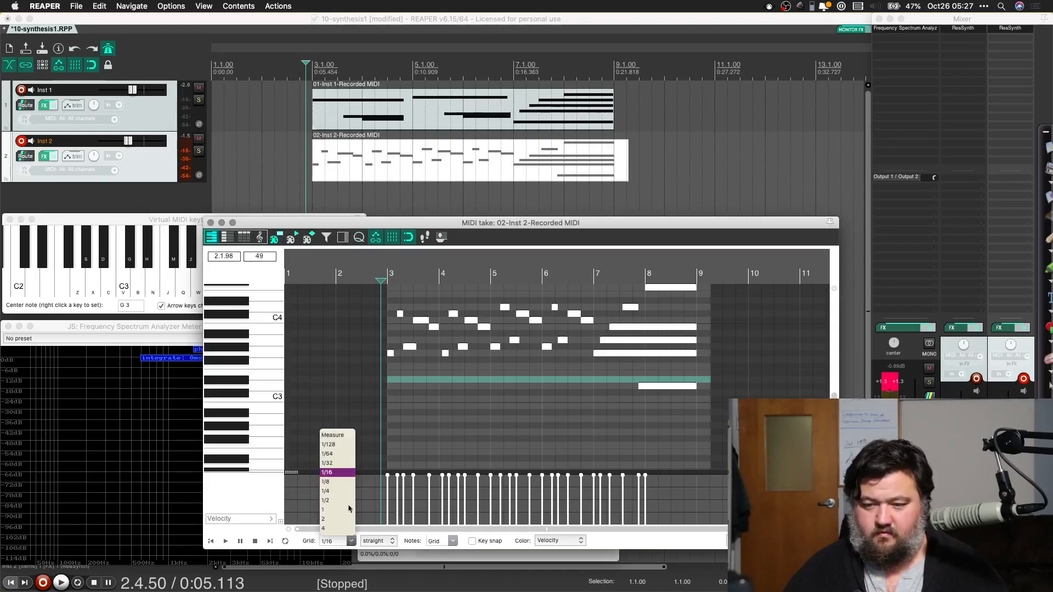
left_click(333, 314)
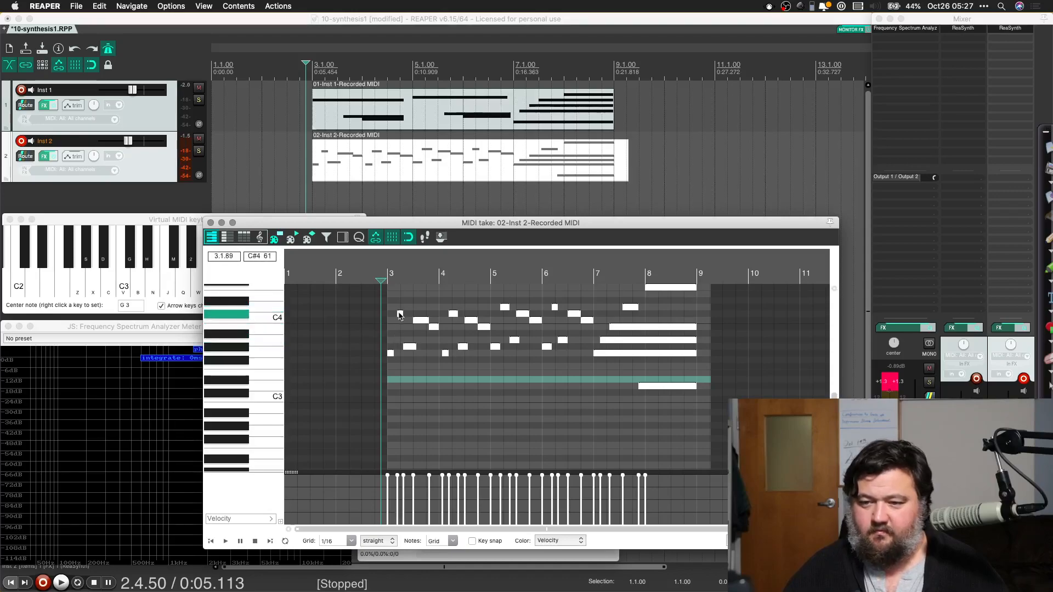
Step: Try moving the first C#4 note in bar 3 slightly earlier and audition the timing
left_click(399, 314)
left_click(399, 315)
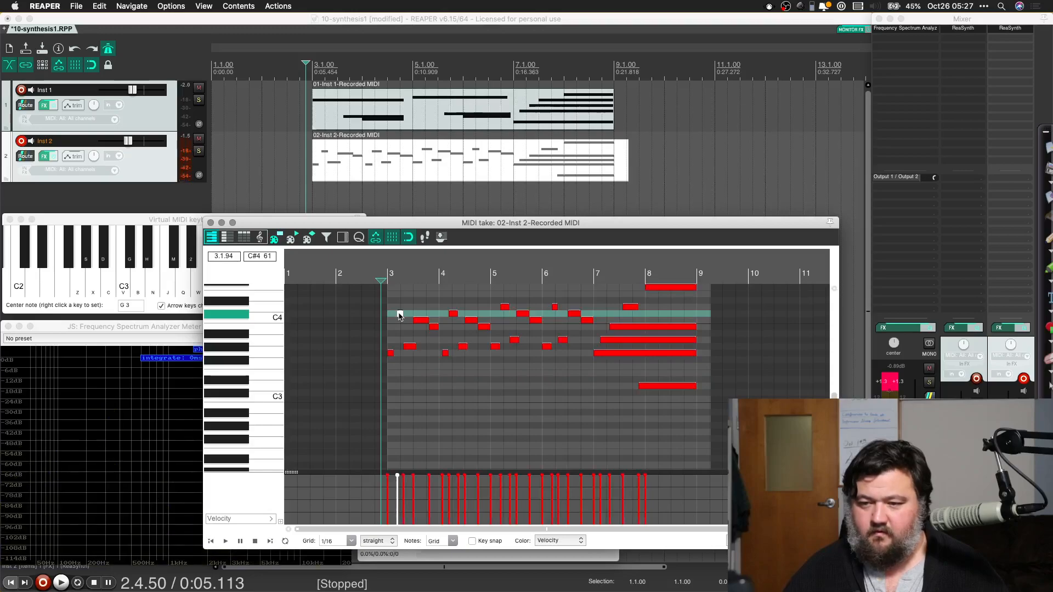
scroll(399, 317, "right", 3)
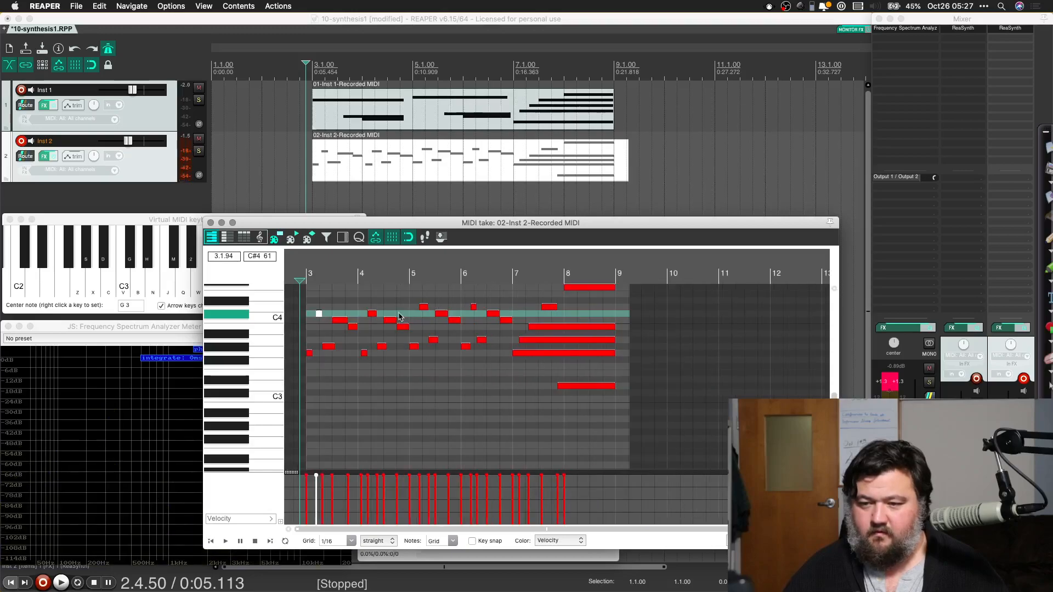
left_click(316, 313)
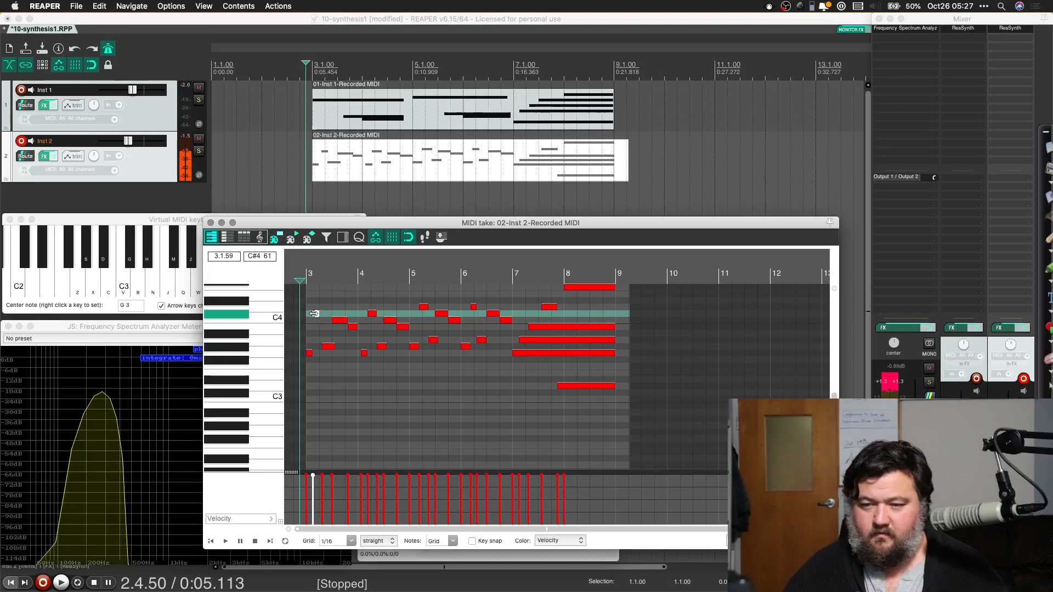
key("space")
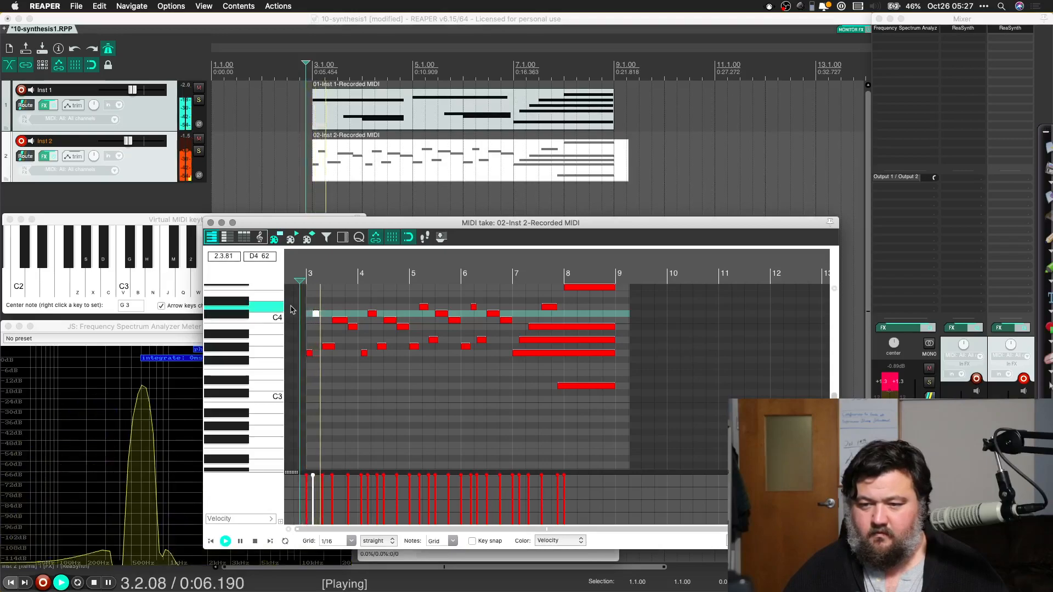
key("space")
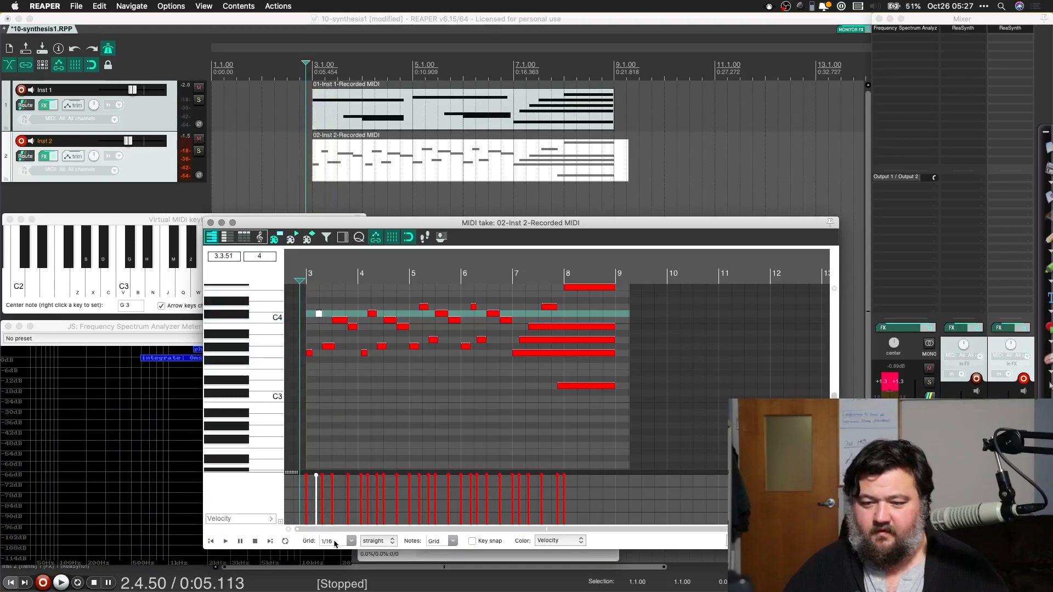
Step: Change the MIDI grid to 1/8 and quantize all Inst 2 notes to it
left_click(351, 542)
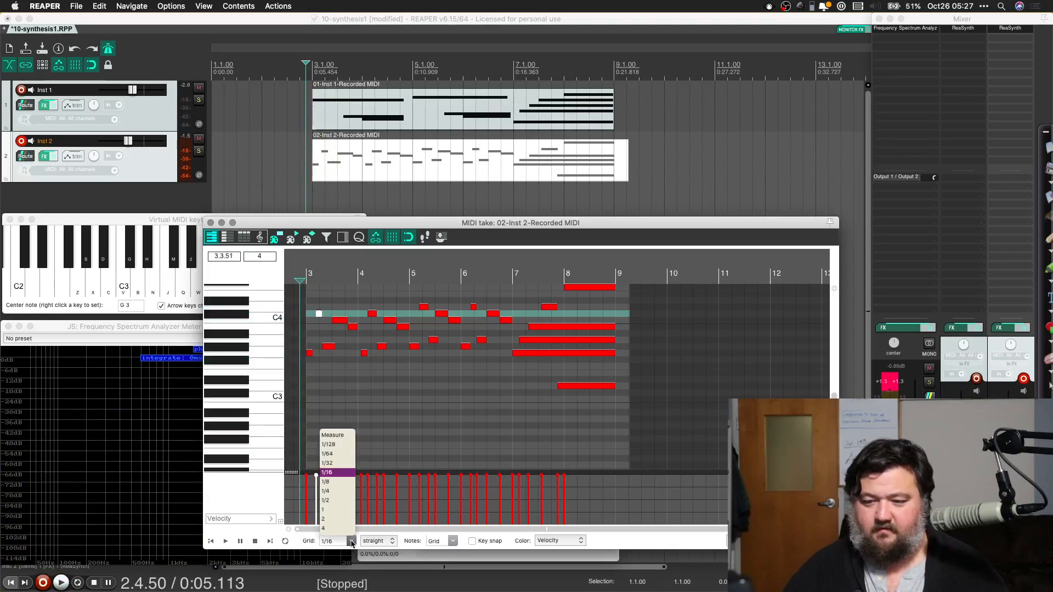
left_click(329, 481)
key("super+a")
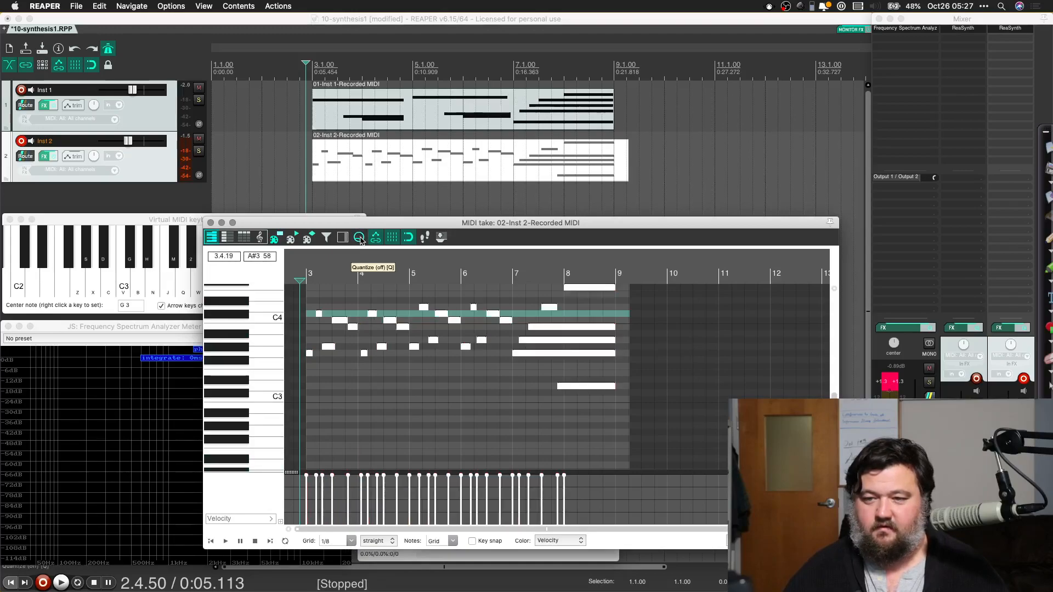
left_click(359, 238)
left_click(303, 217)
Step: Play back the requantized part and trim the end of the Inst 2 item to 9.1.00
key("space")
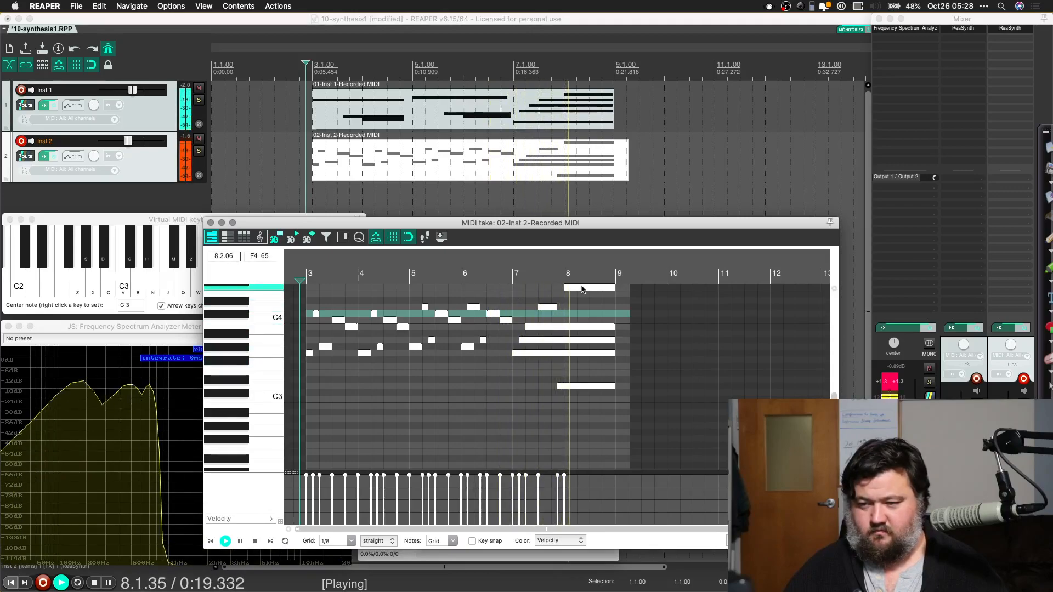
scroll(567, 337, "down", 2)
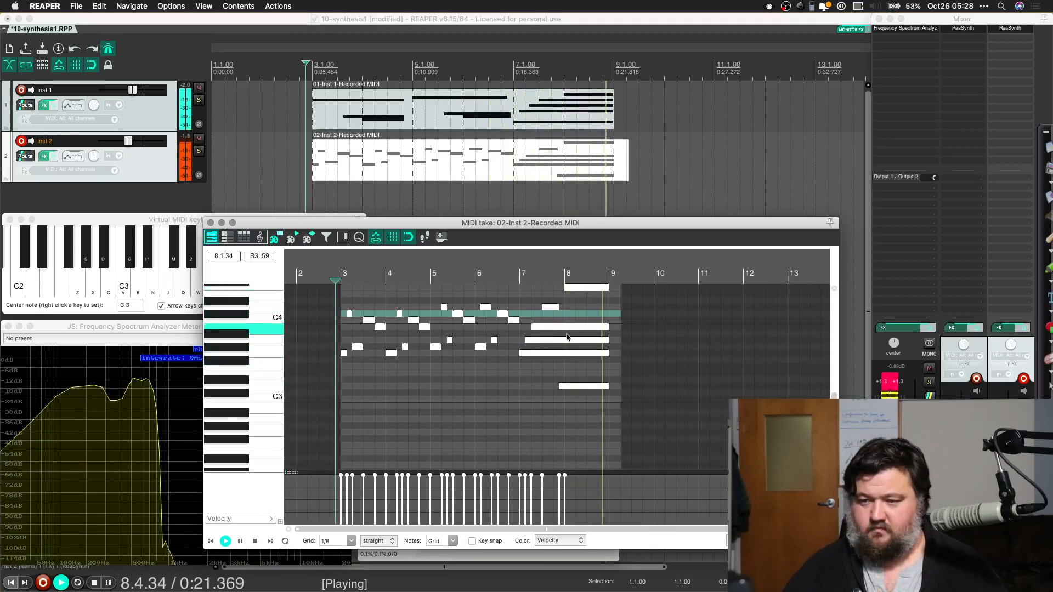
key("space")
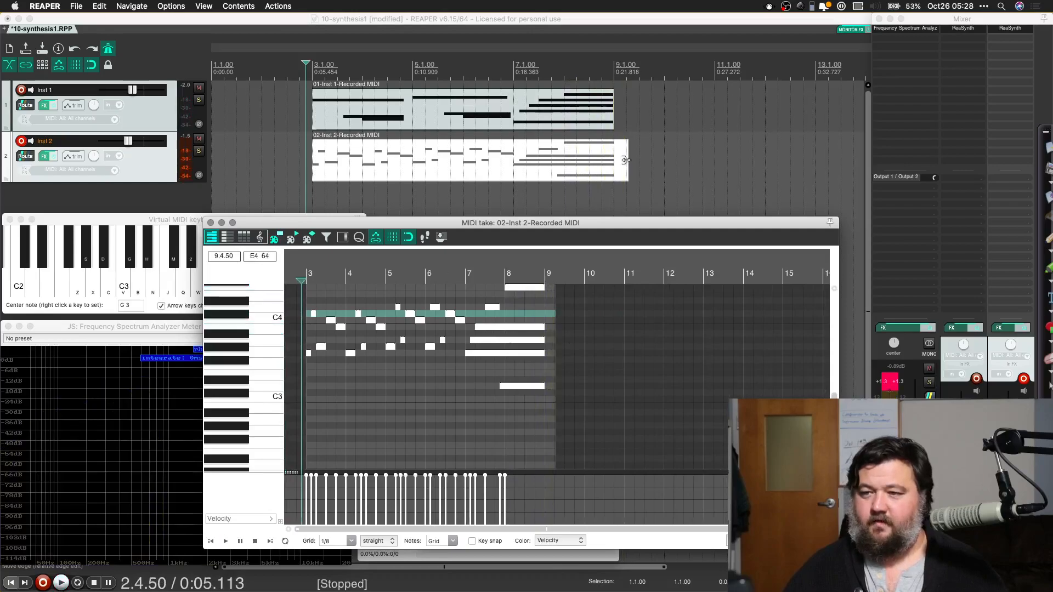
left_click_drag(625, 161, 613, 160)
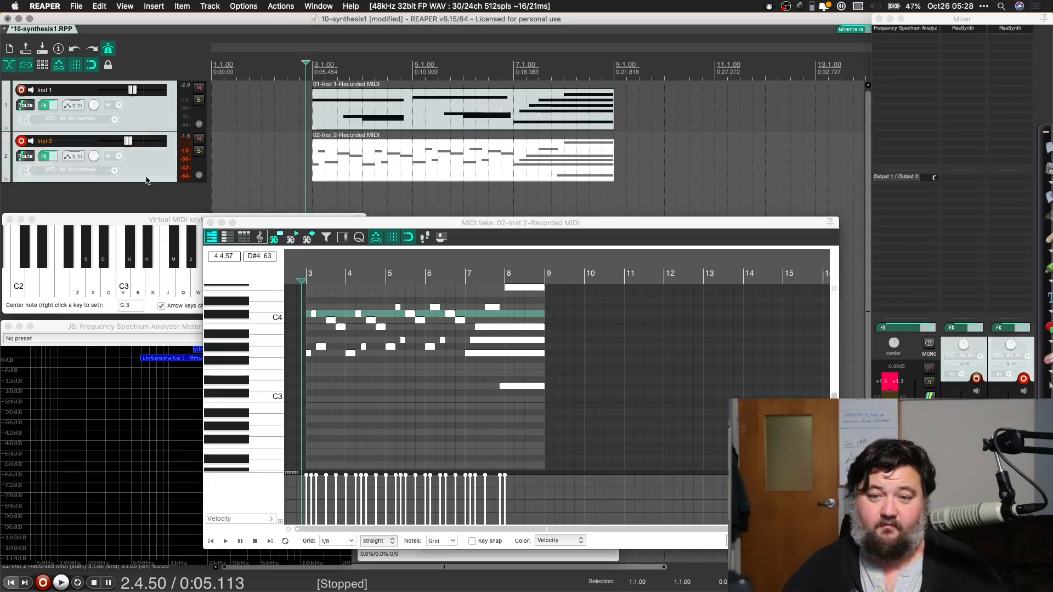
Step: Show the Inst 2 track's volume envelope, then close the MIDI editor windows and the virtual MIDI keyboard
left_click(146, 180)
key("v")
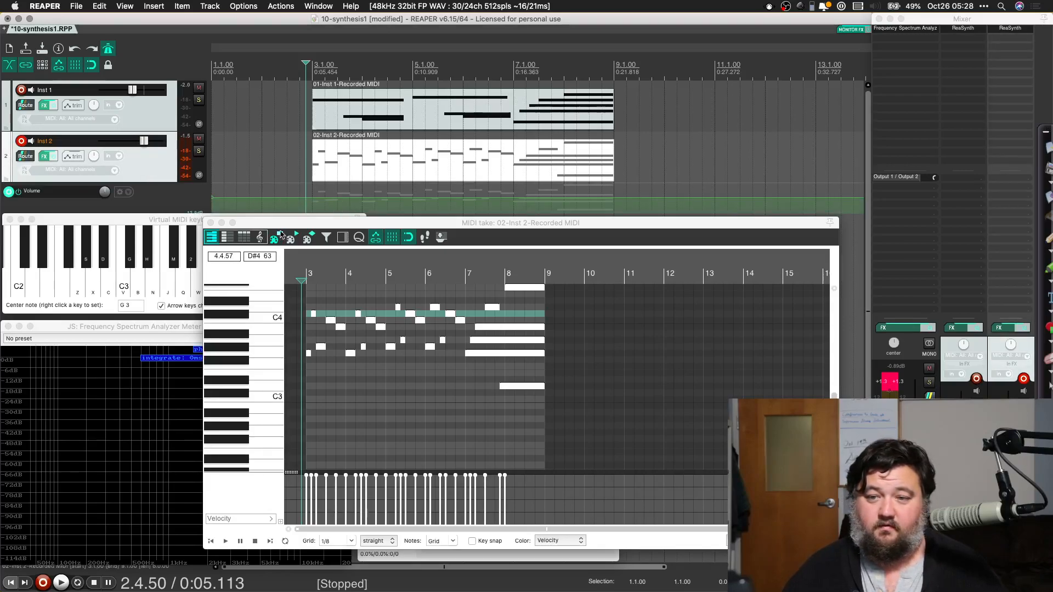
left_click(275, 238)
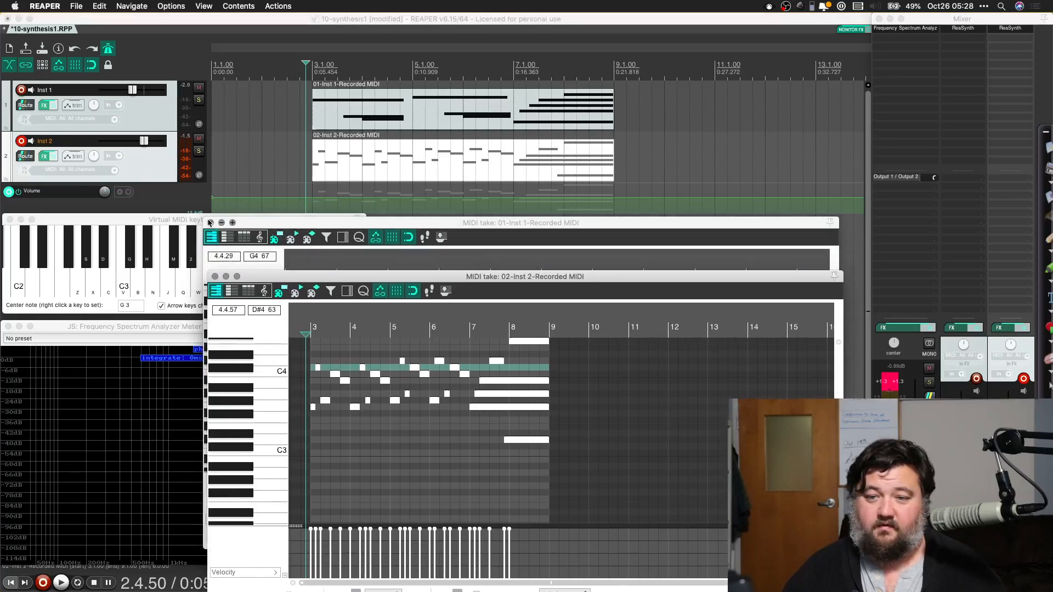
left_click(210, 222)
left_click(215, 277)
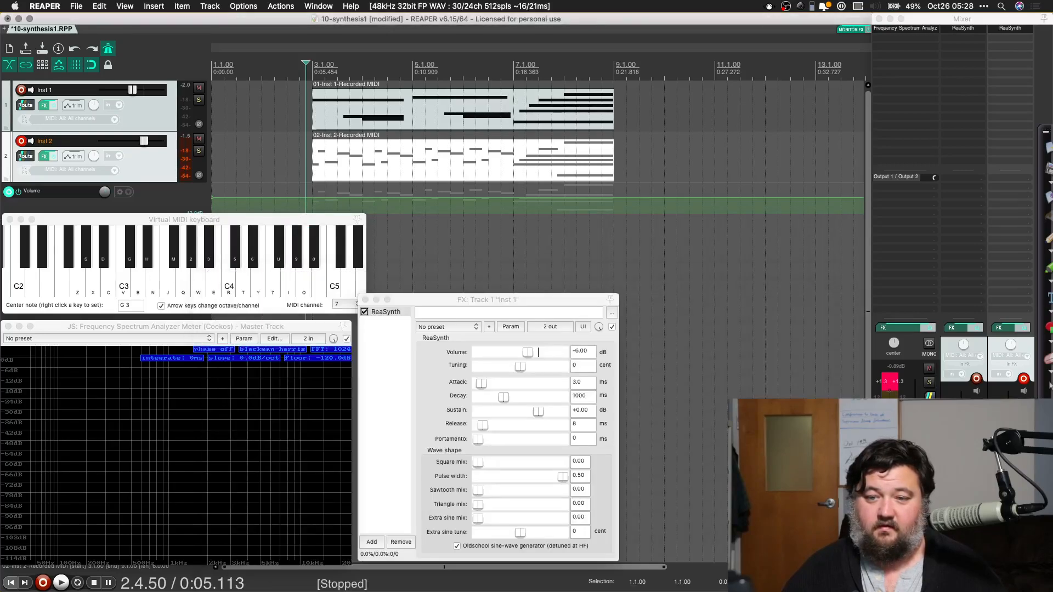
left_click(8, 220)
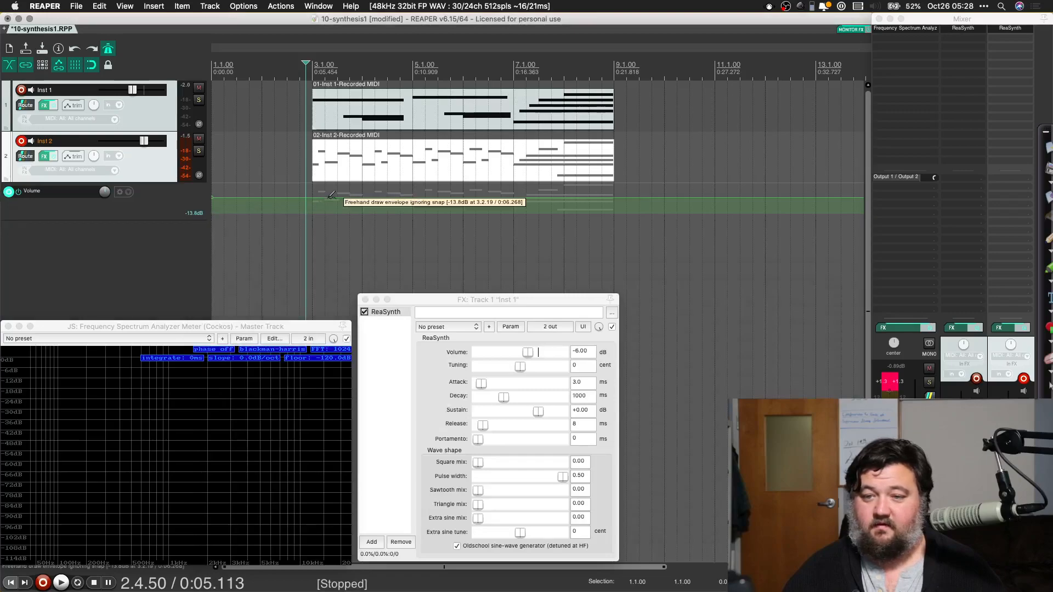
Step: Shape the Inst 2 volume envelope to fall during bars 3–4, stay low until bar 7, peak at bar 8 and fall by bar 9
left_click_drag(409, 196, 387, 244)
left_click(513, 205)
left_click(566, 204)
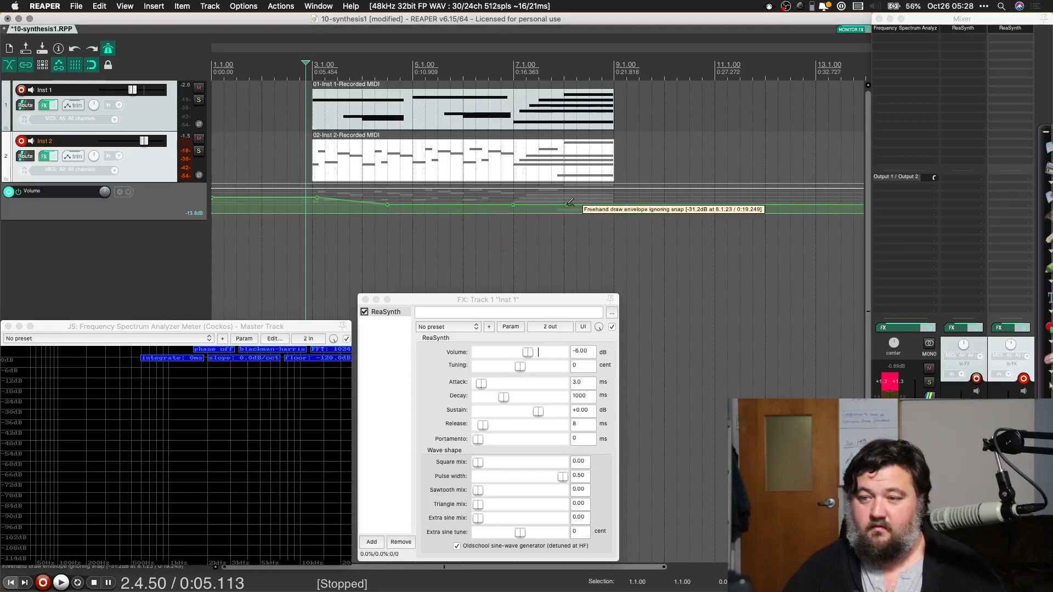
left_click(612, 205)
left_click_drag(565, 205, 568, 172)
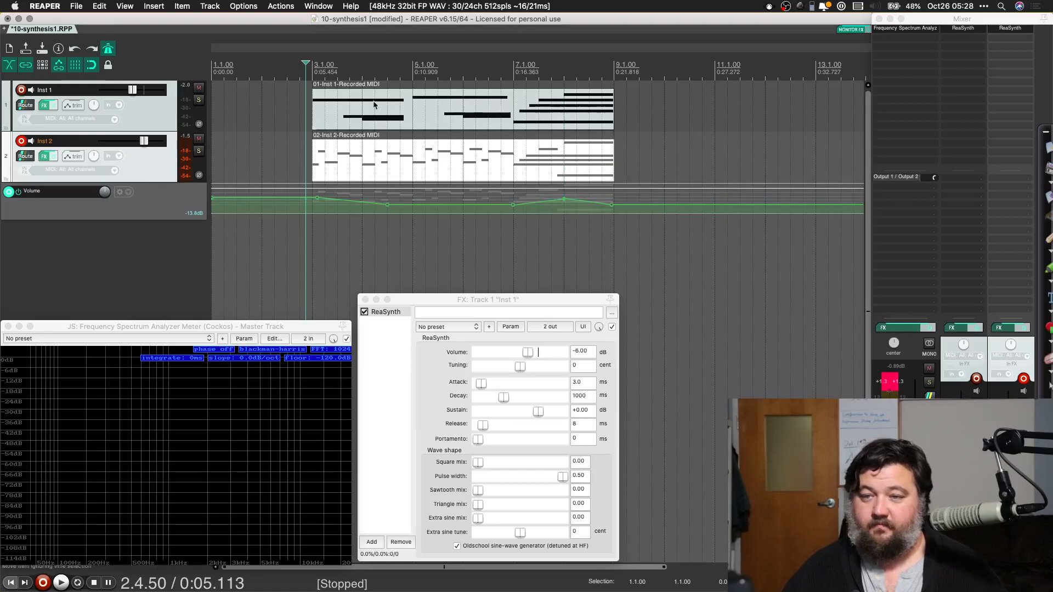
Step: Play the mix with the Inst 2 volume automation and reset the master peak meter
key("space")
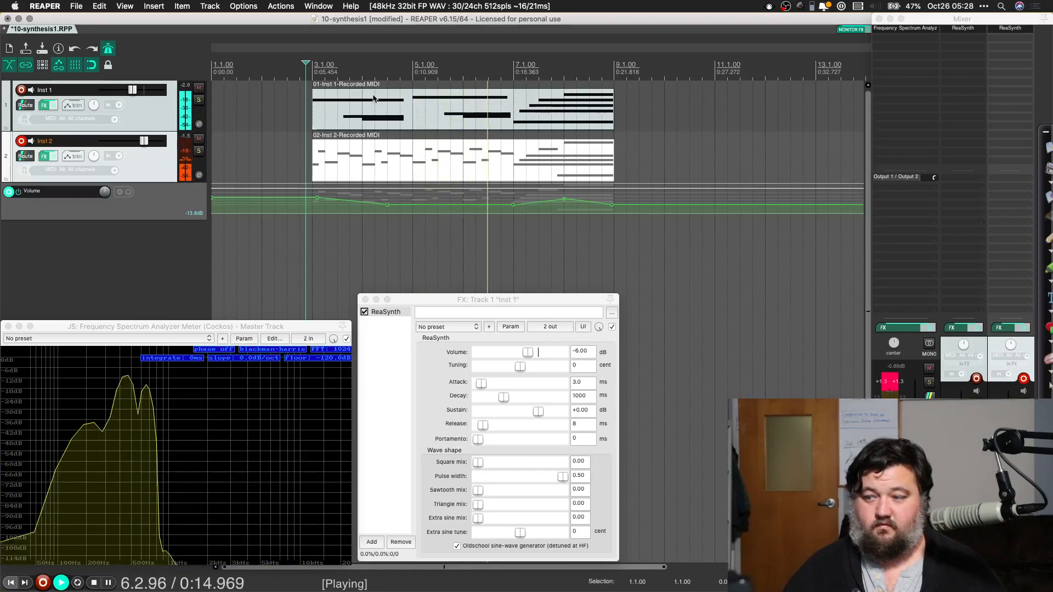
left_click(893, 384)
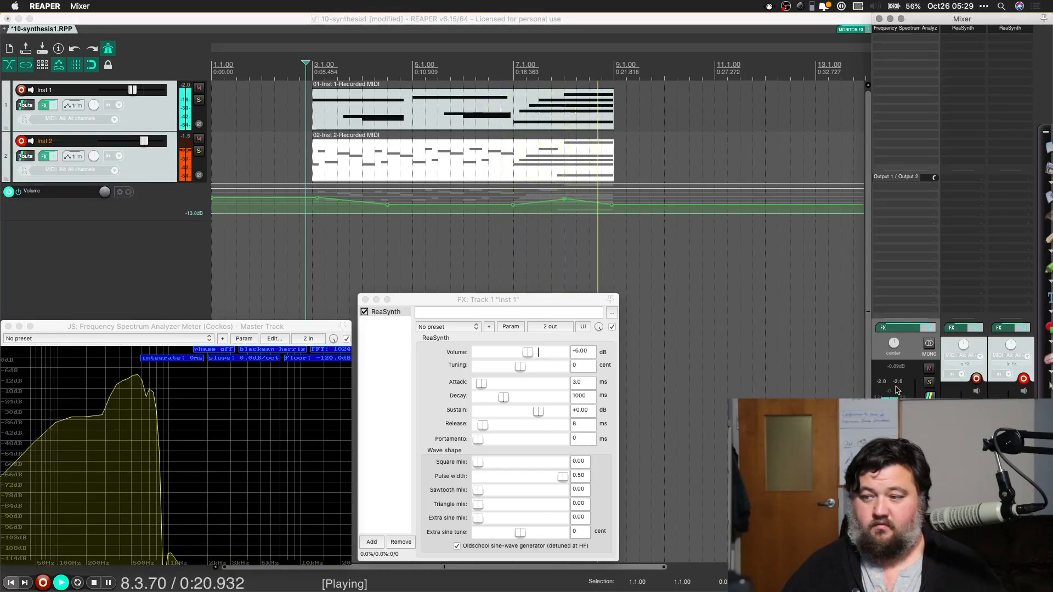
key("space")
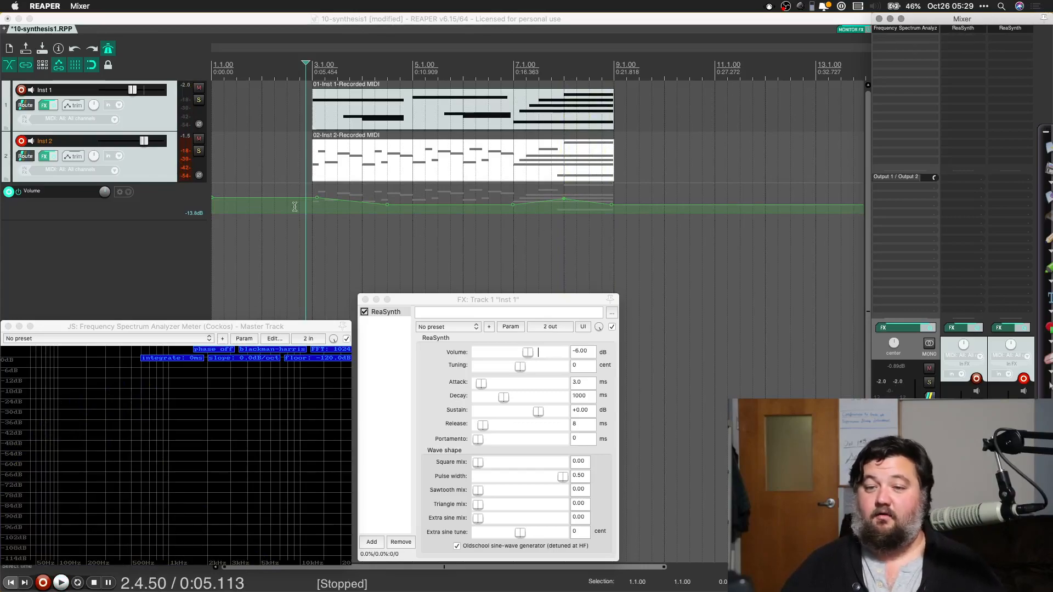
Step: Disarm the Inst 2 track for recording and hide its volume envelope lane
left_click(22, 142)
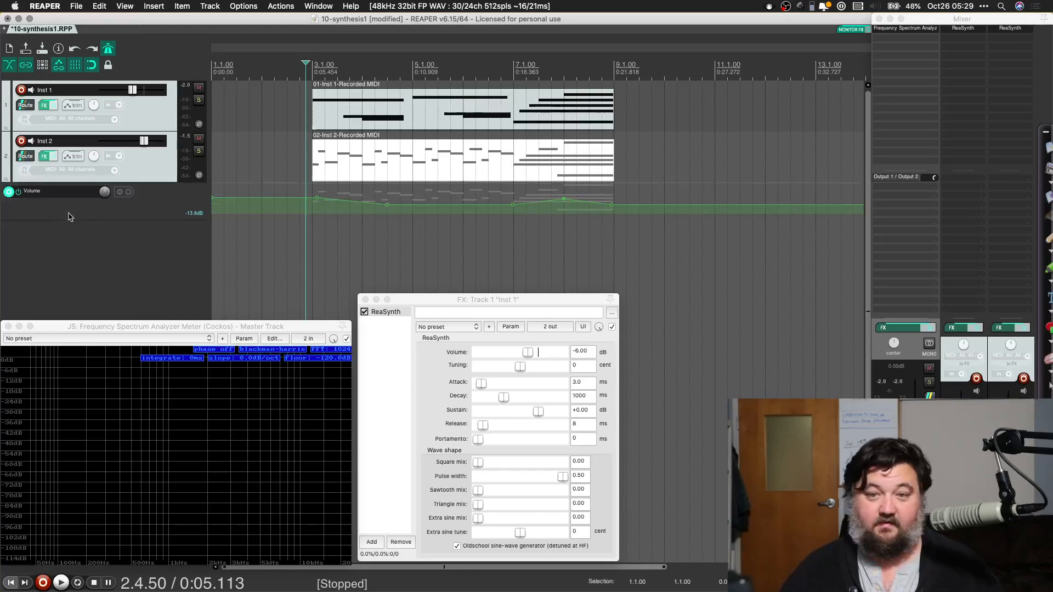
left_click(207, 9)
left_click(197, 41)
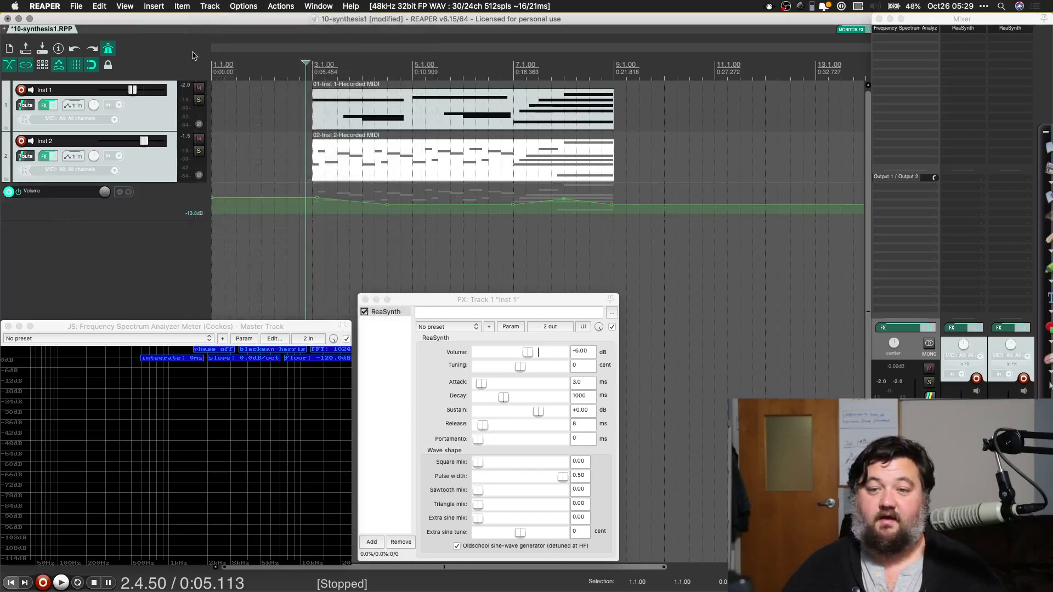
left_click(166, 212)
key("Delete")
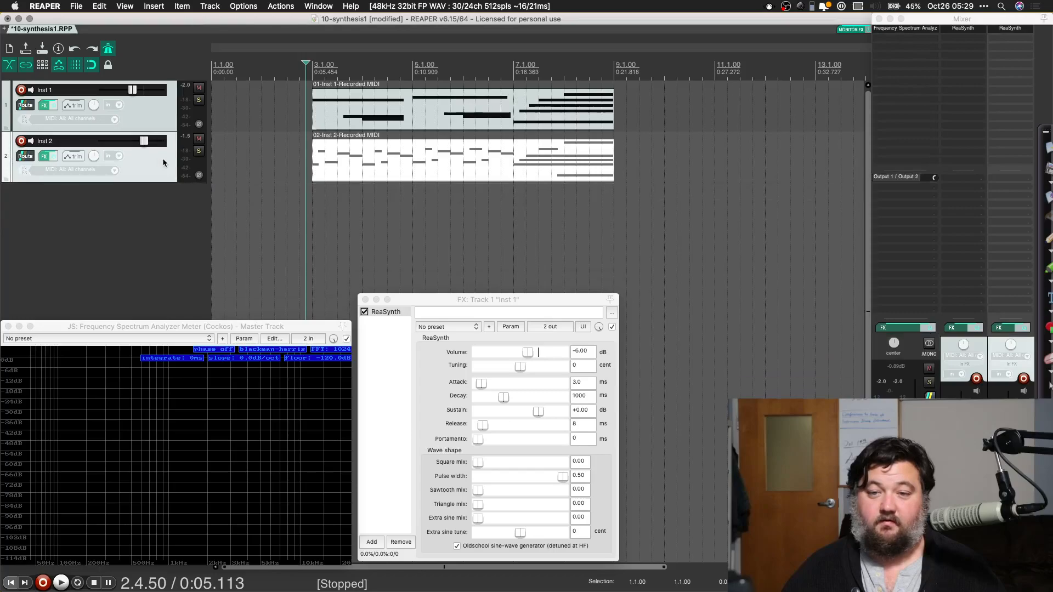
Step: Insert the TAL-NoiseMaker virtual instrument on a new track and lower that track's volume
left_click(210, 6)
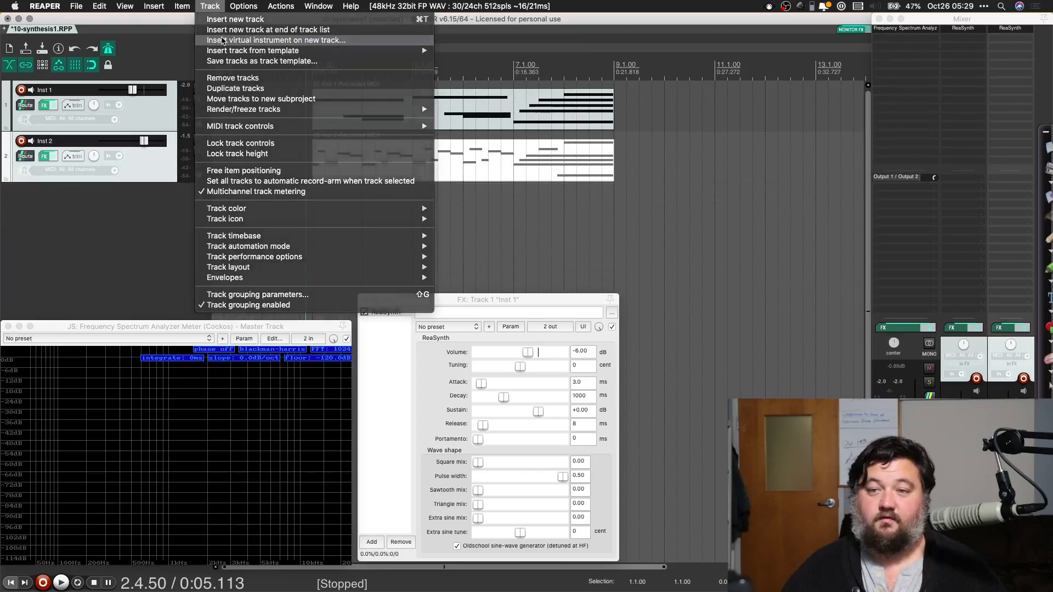
left_click(223, 41)
scroll(591, 230, "down", 10)
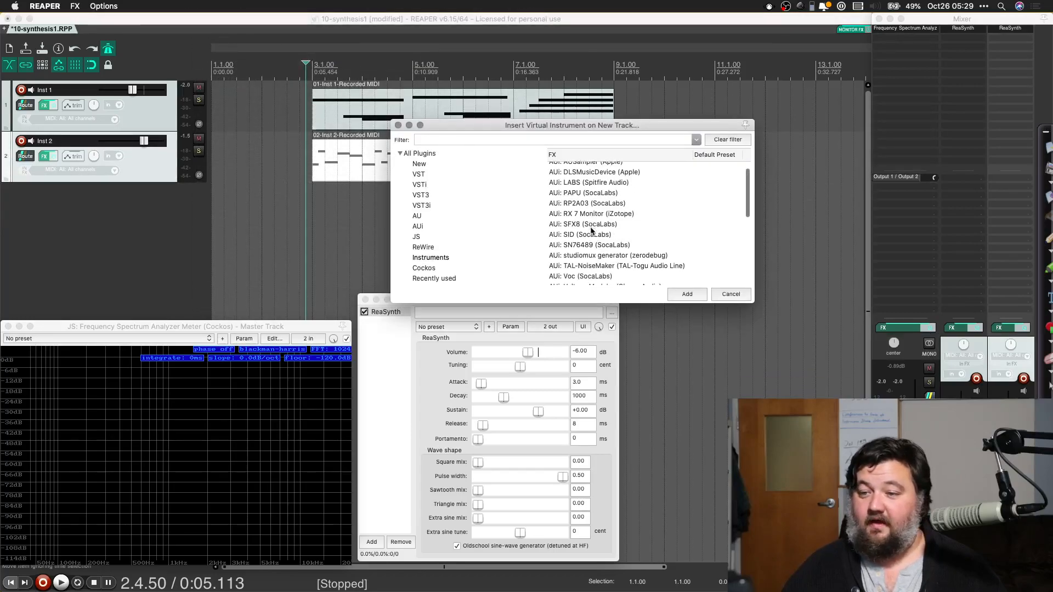
scroll(591, 230, "down", 4)
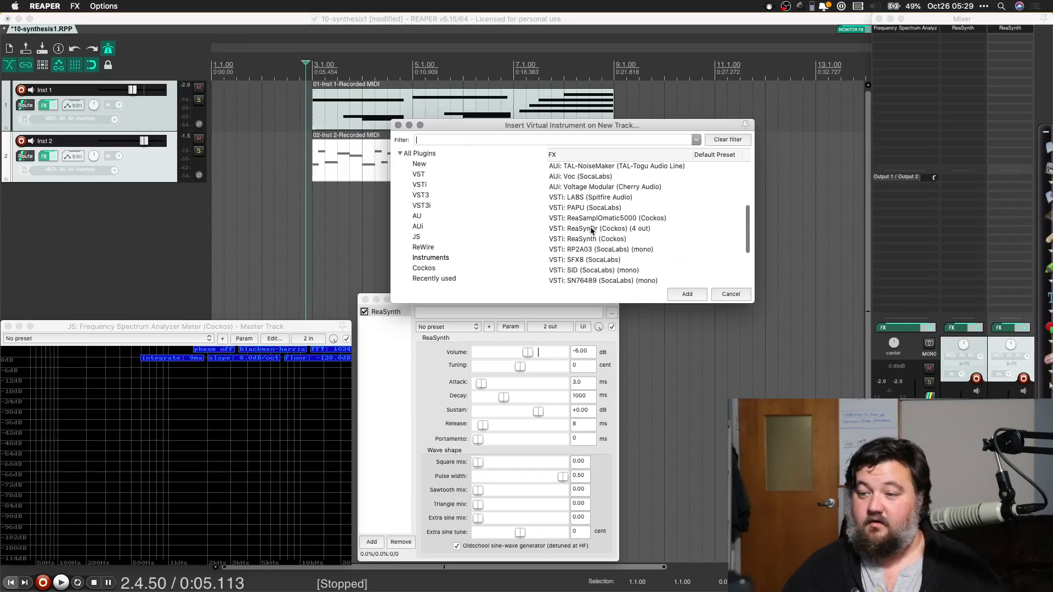
double_click(592, 266)
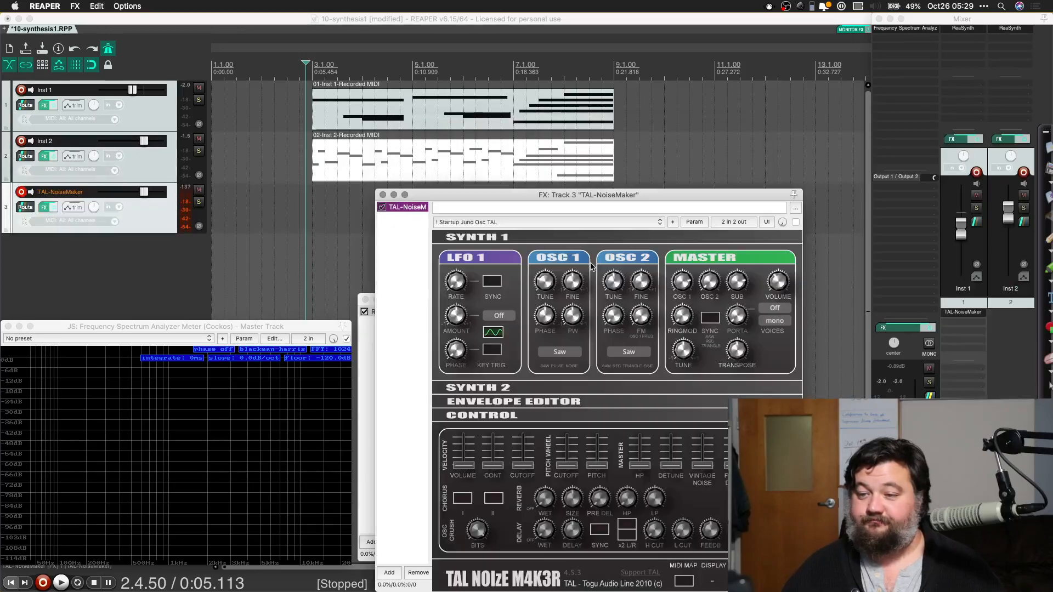
left_click_drag(540, 196, 558, 95)
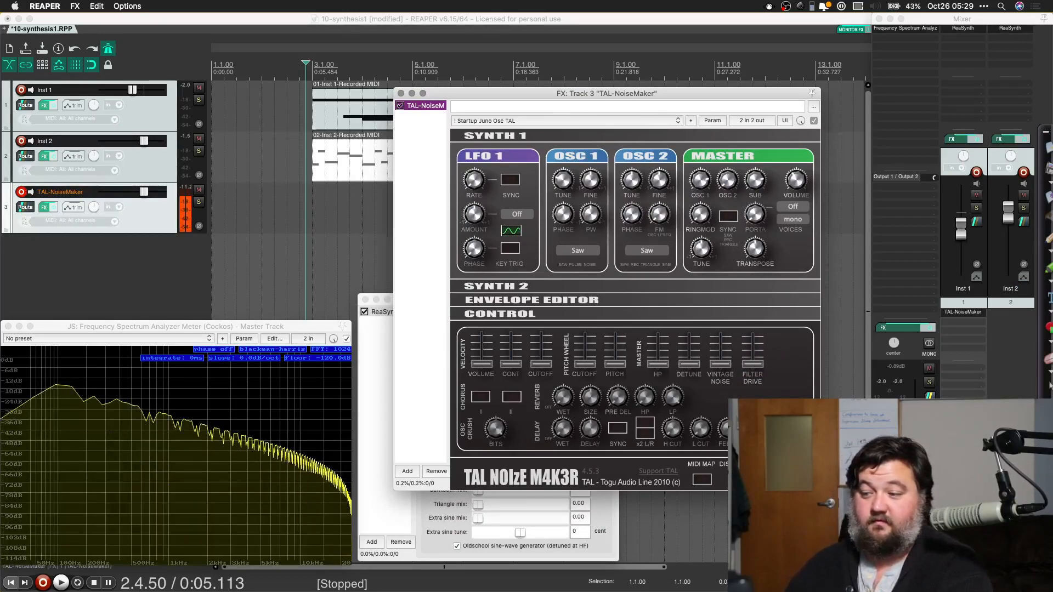
left_click_drag(961, 496, 960, 514)
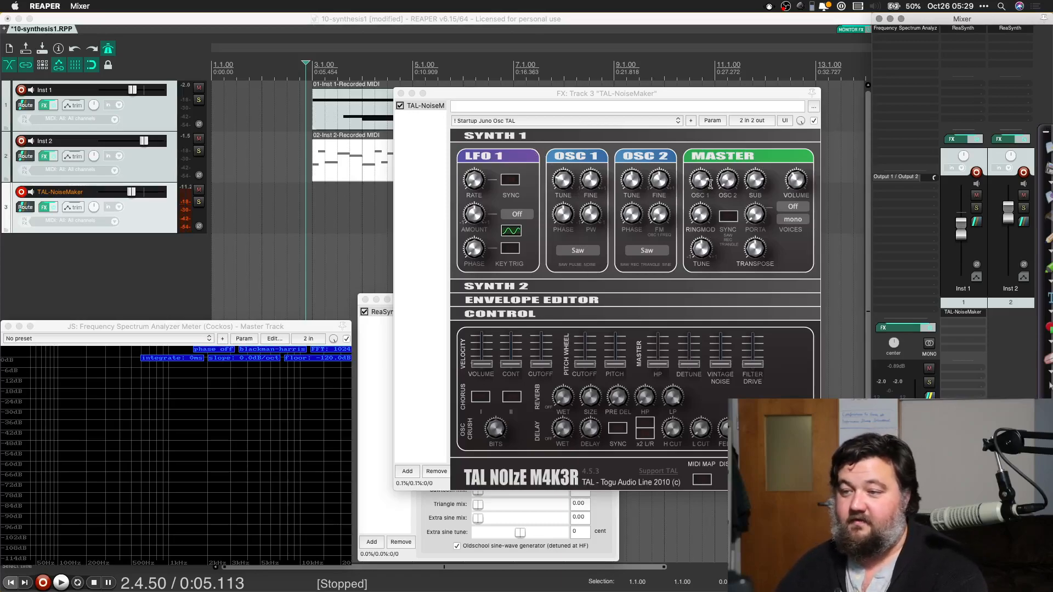
Step: Outline the OSC 1, OSC 2 and SUB knobs in the synth's Master section in red with the screen drawing tool
left_click(1049, 239)
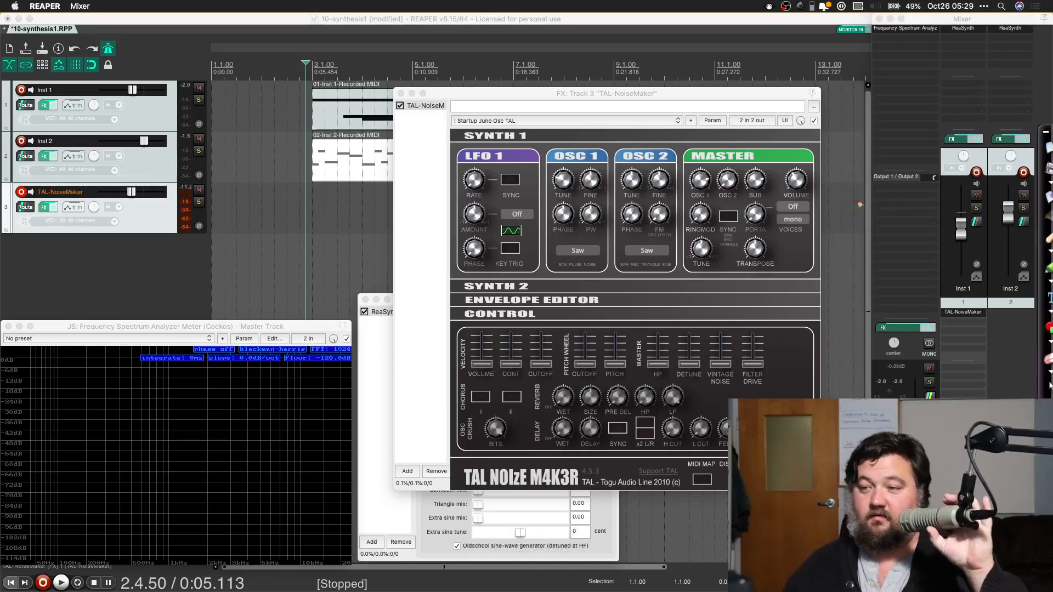
mouse_move(684, 159)
left_mouse_down()
mouse_move(686, 204)
mouse_move(713, 163)
left_mouse_up()
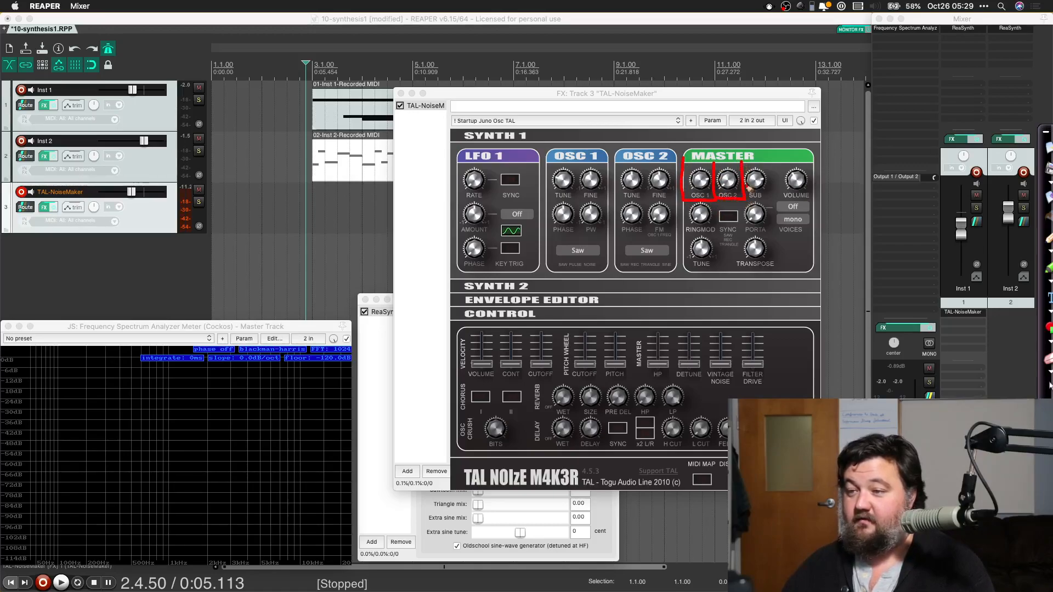
left_click_drag(769, 203, 779, 204)
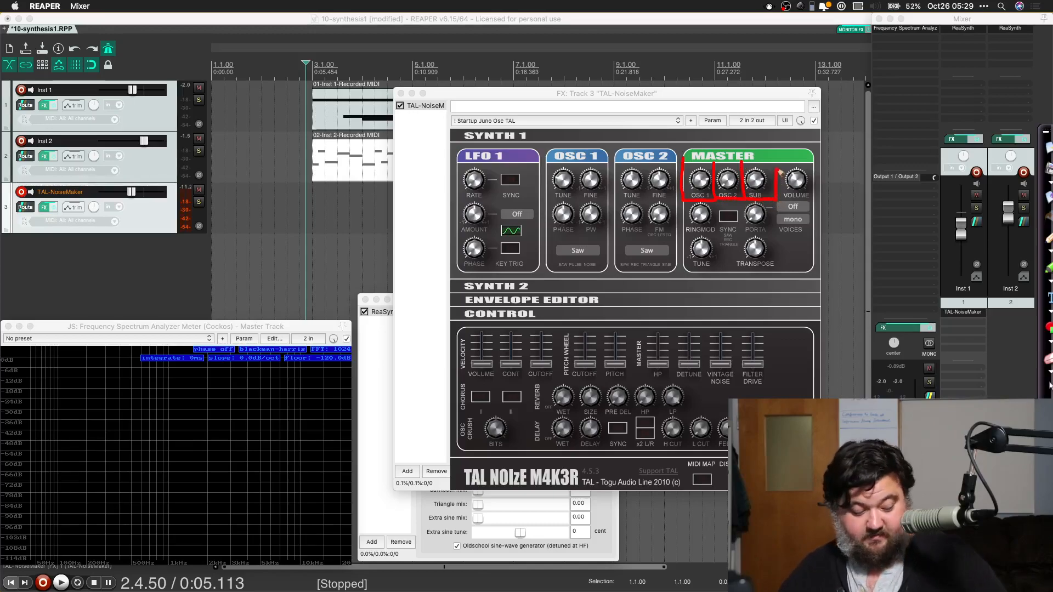
key("Escape")
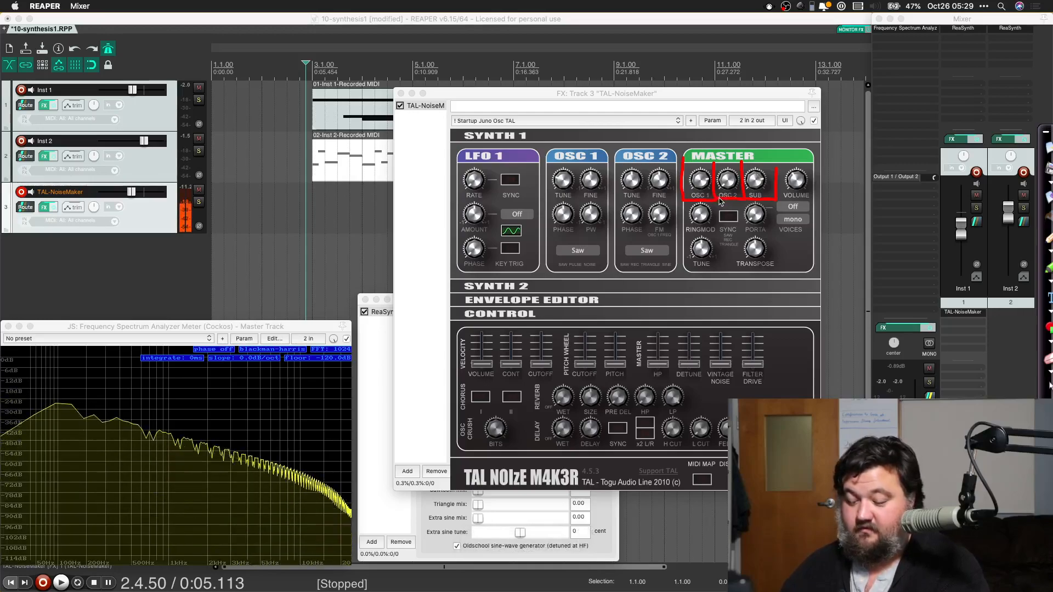
Step: Close the Inst 1 ReaSynth window and align the TAL-NoiseMaker window with the red outlines
left_click(699, 215)
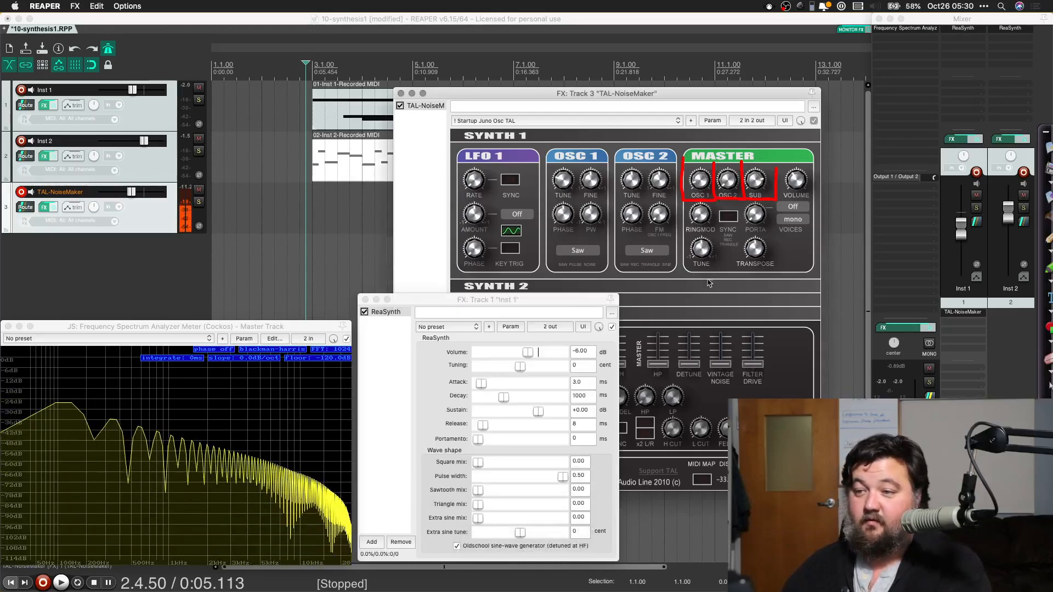
left_click(365, 299)
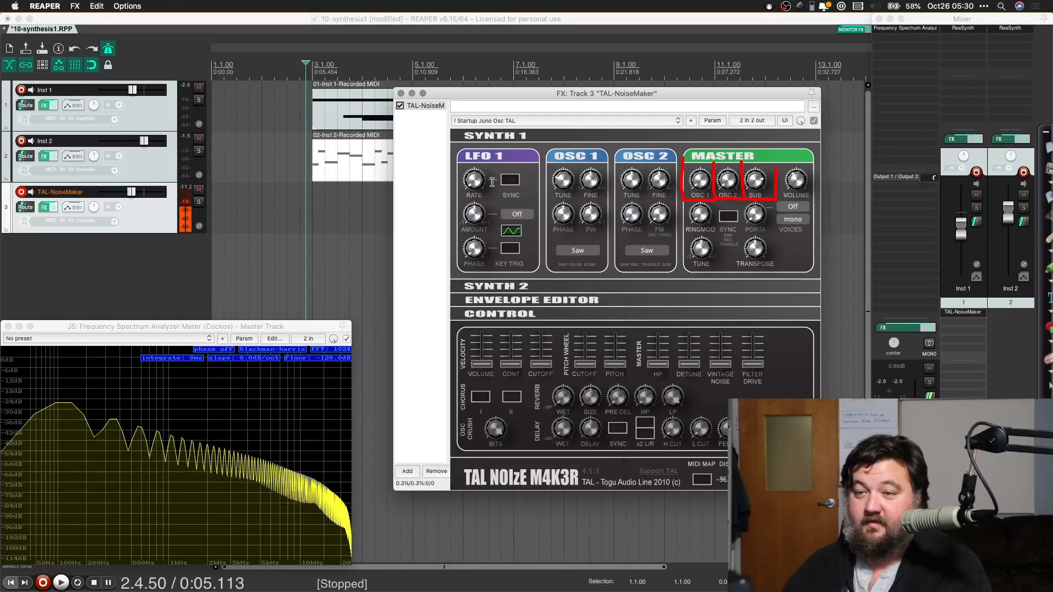
mouse_move(536, 98)
left_mouse_down()
mouse_move(531, 114)
mouse_move(535, 102)
left_mouse_up()
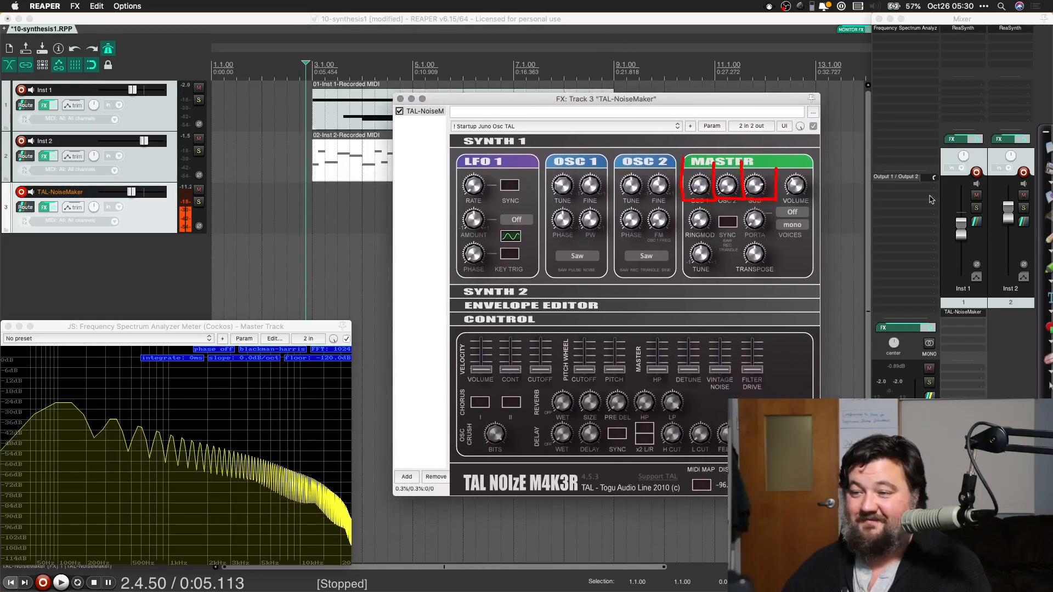
left_click_drag(774, 101, 774, 91)
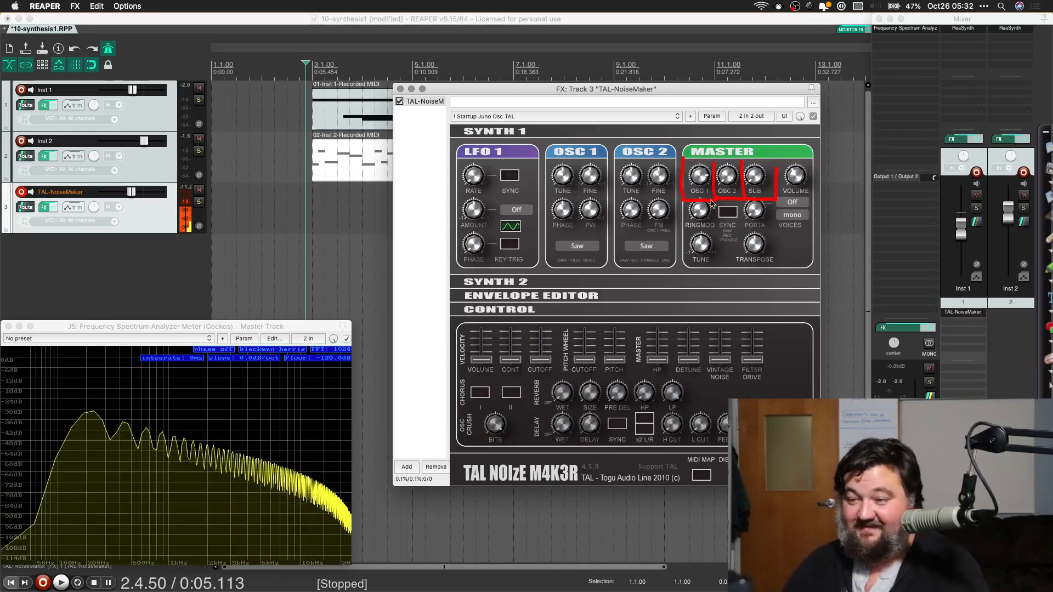
Step: Switch oscillator 1 to the Pulse waveform and adjust its tuning and pulse width
mouse_move(563, 176)
left_mouse_down()
mouse_move(571, 265)
mouse_move(566, 78)
mouse_move(584, 172)
left_mouse_up()
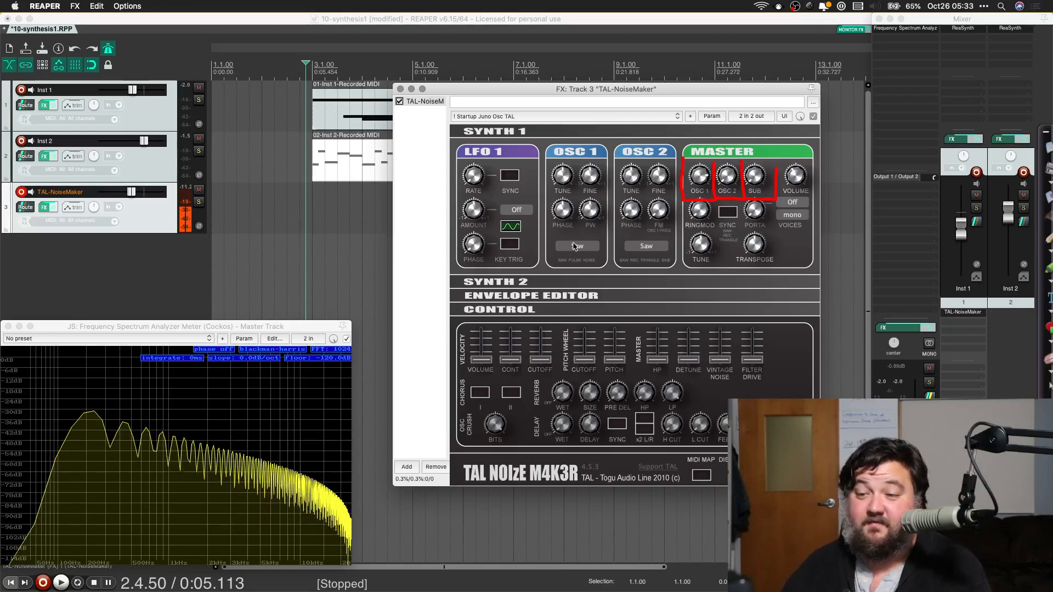
left_click(576, 246)
left_click(572, 269)
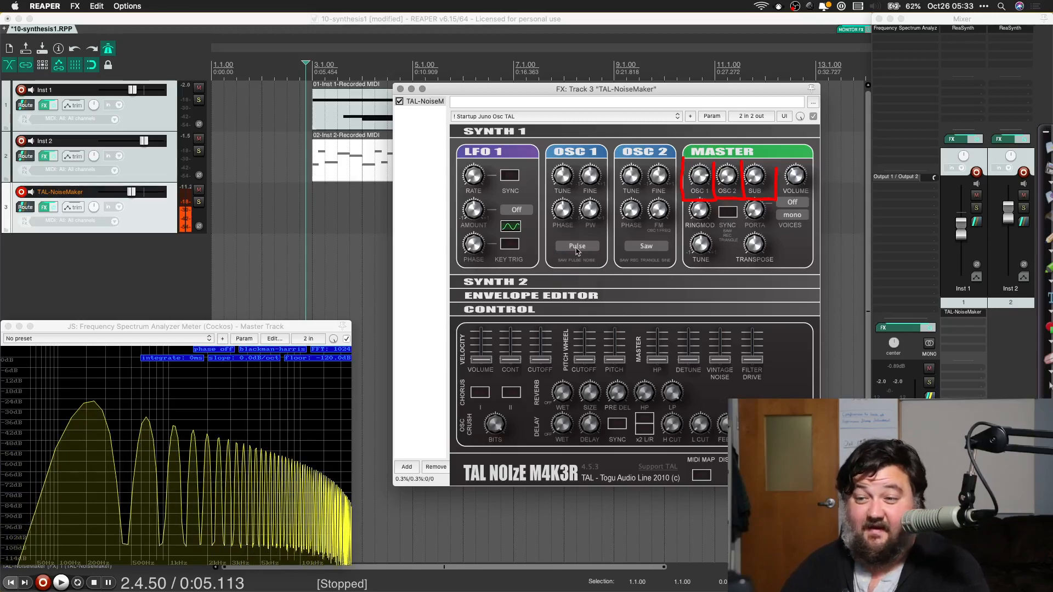
left_click_drag(593, 213, 590, 189)
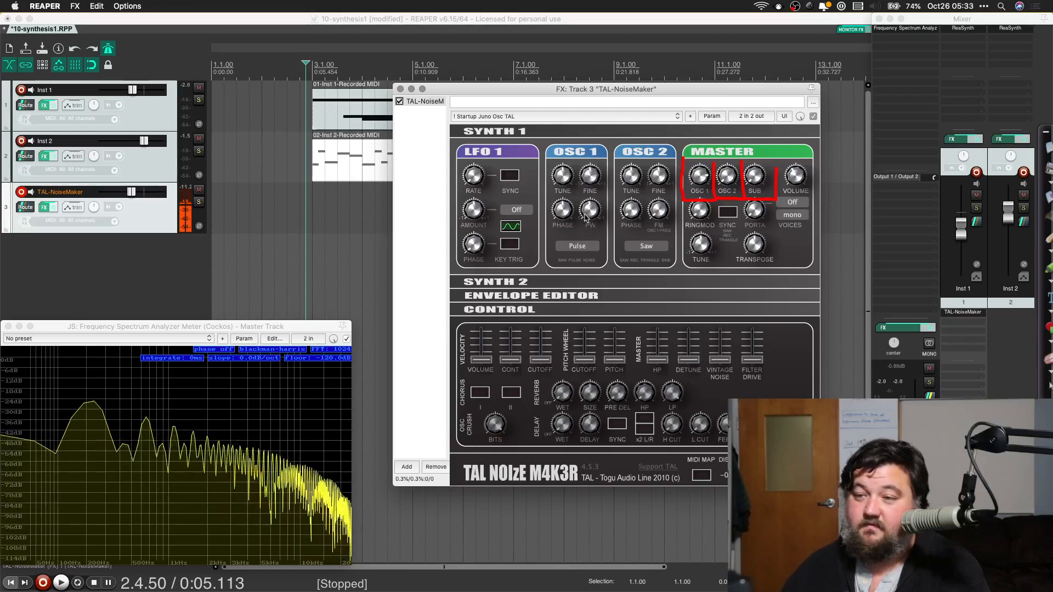
left_click_drag(591, 209, 592, 188)
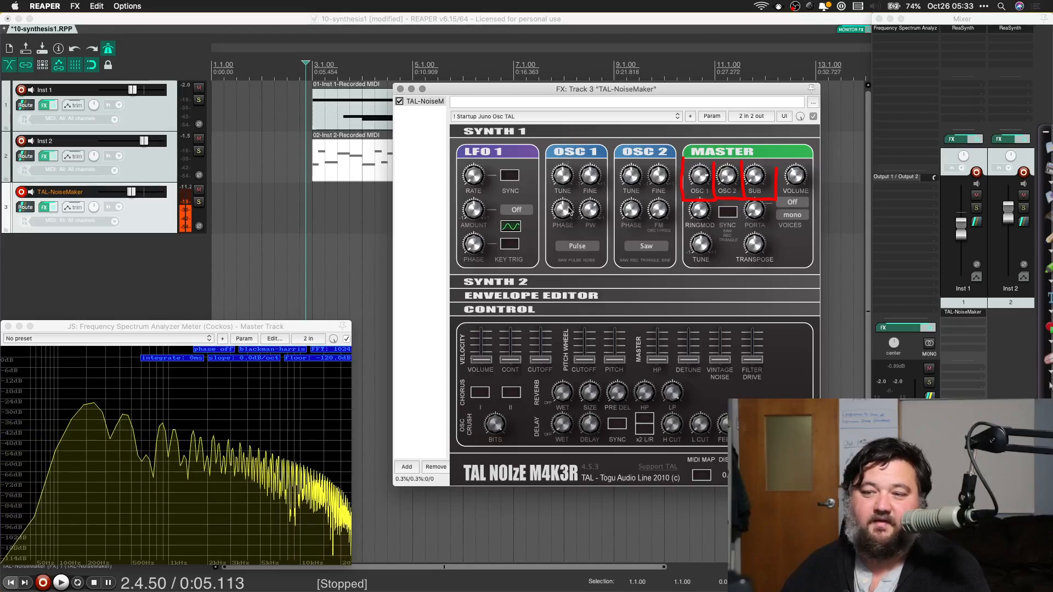
mouse_move(587, 179)
left_mouse_down()
mouse_move(589, 137)
mouse_move(586, 183)
left_mouse_up()
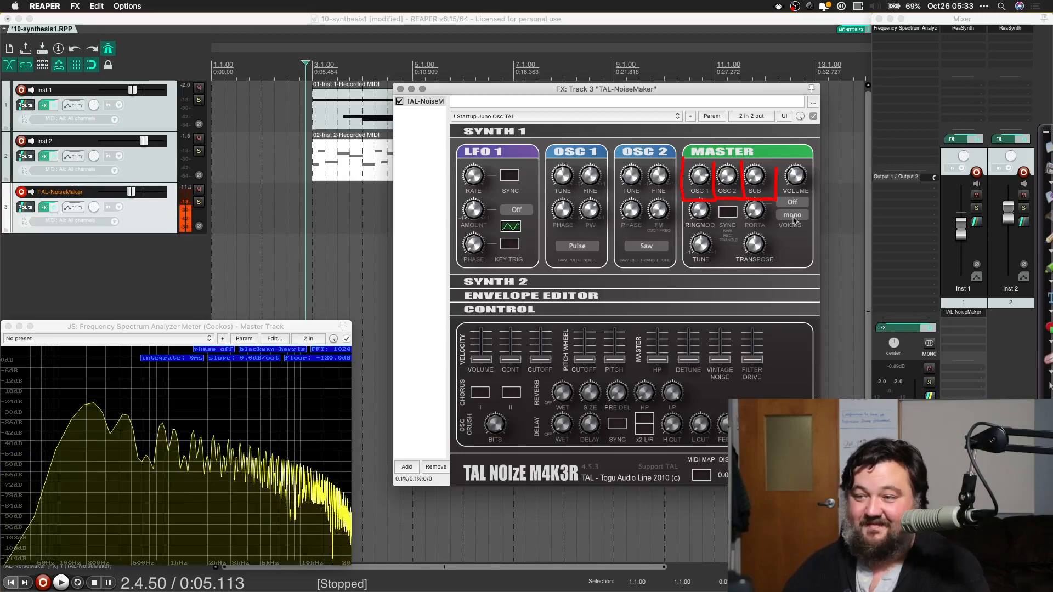
Step: Blend the OSC 1, OSC 2 and SUB levels in the Master section, raising OSC 2 and SUB and fine-tuning oscillator 2
left_click_drag(725, 174, 741, 70)
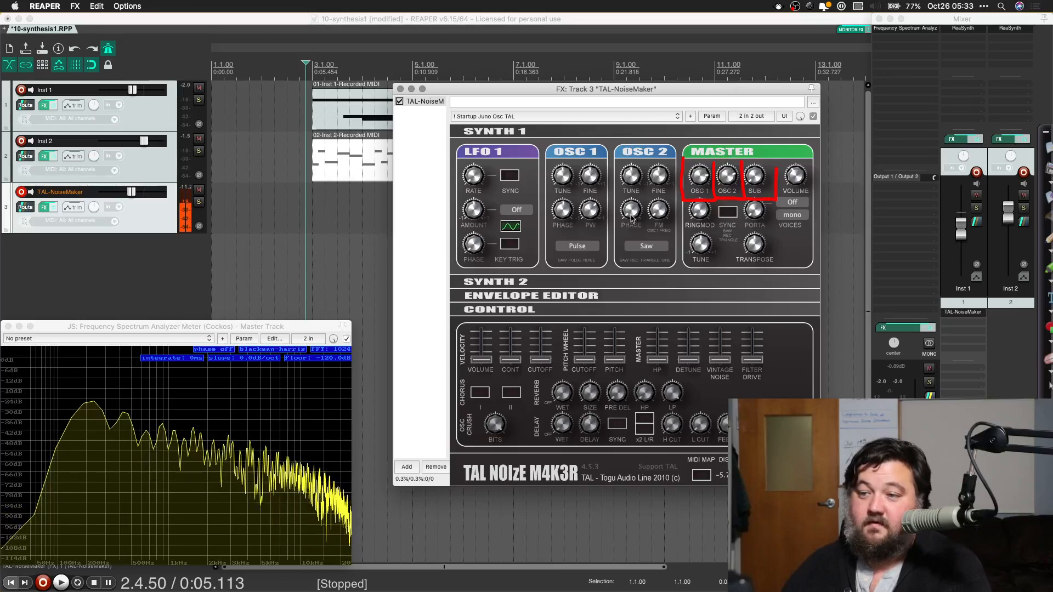
mouse_move(692, 181)
left_mouse_down()
mouse_move(696, 326)
mouse_move(708, 180)
left_mouse_up()
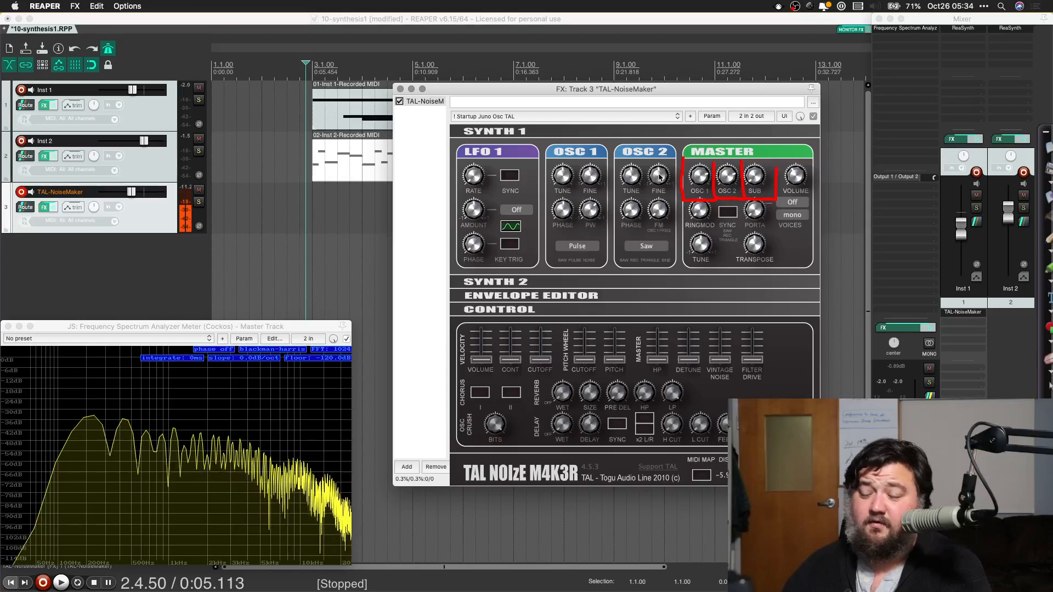
left_click_drag(659, 174, 659, 168)
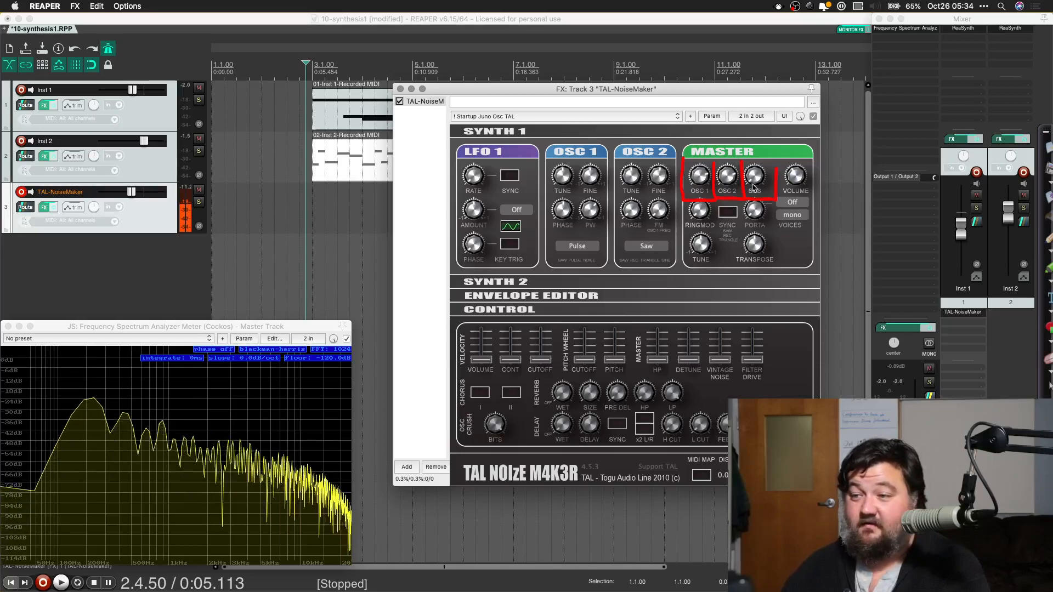
left_click_drag(755, 183, 759, 84)
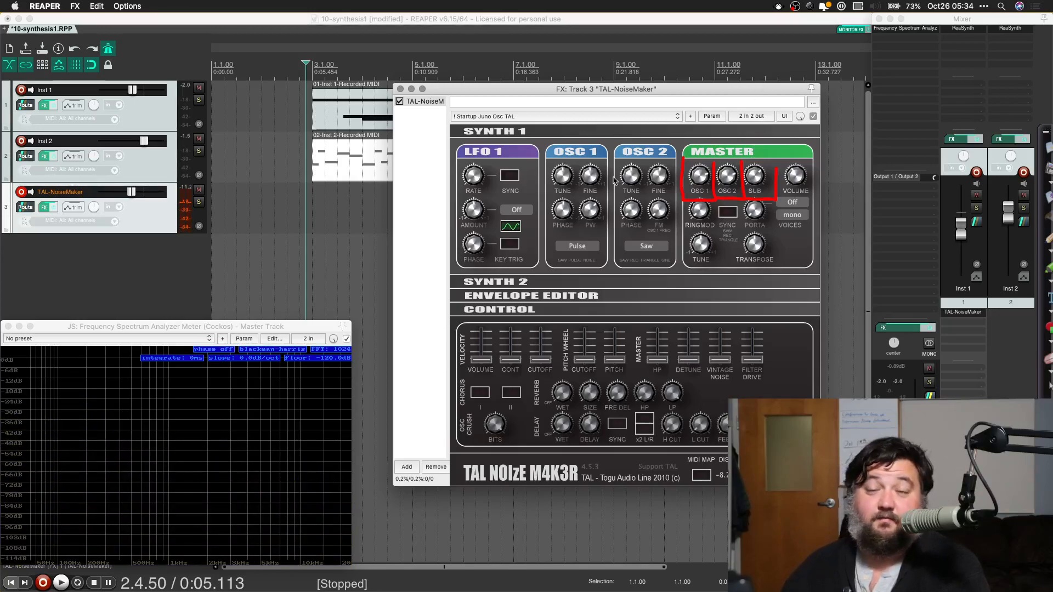
Step: Expand the Synth 2 section and lower the ADSR sustain to roughly a quarter, leaving the envelope destination Off
left_click(505, 291)
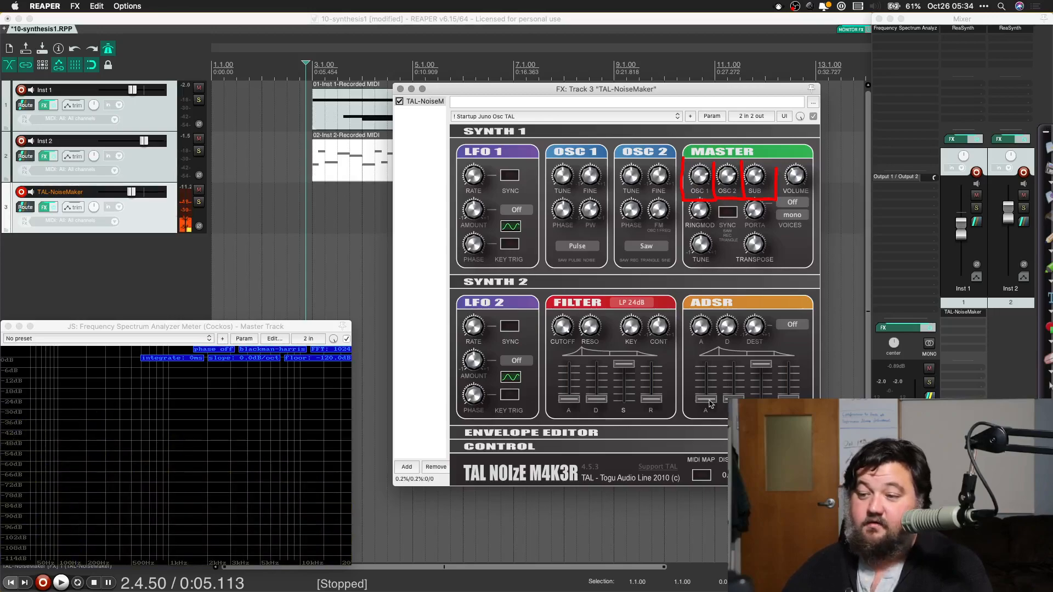
left_click_drag(762, 369, 762, 394)
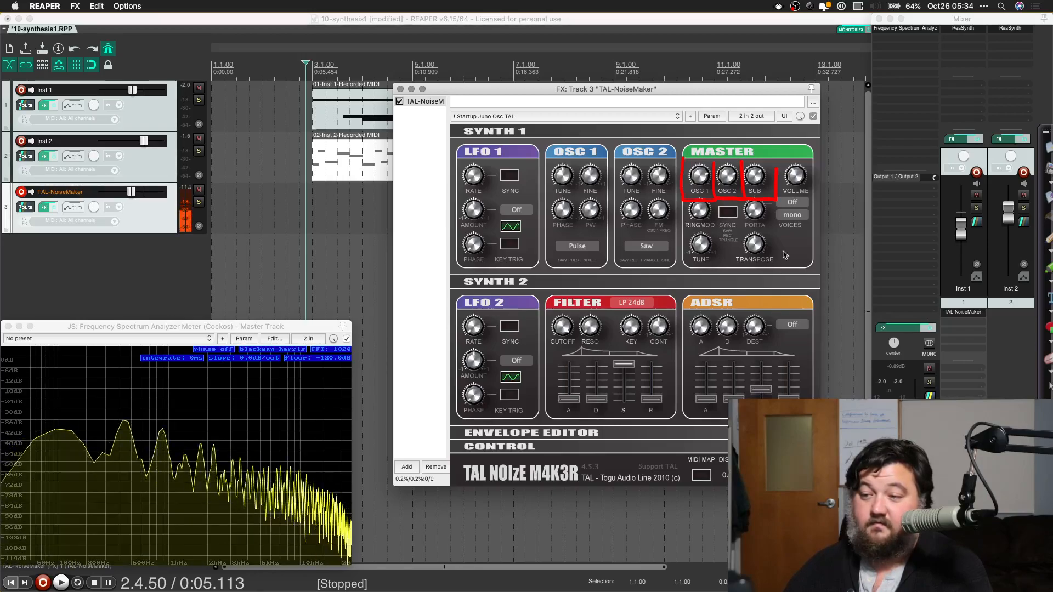
left_click(790, 327)
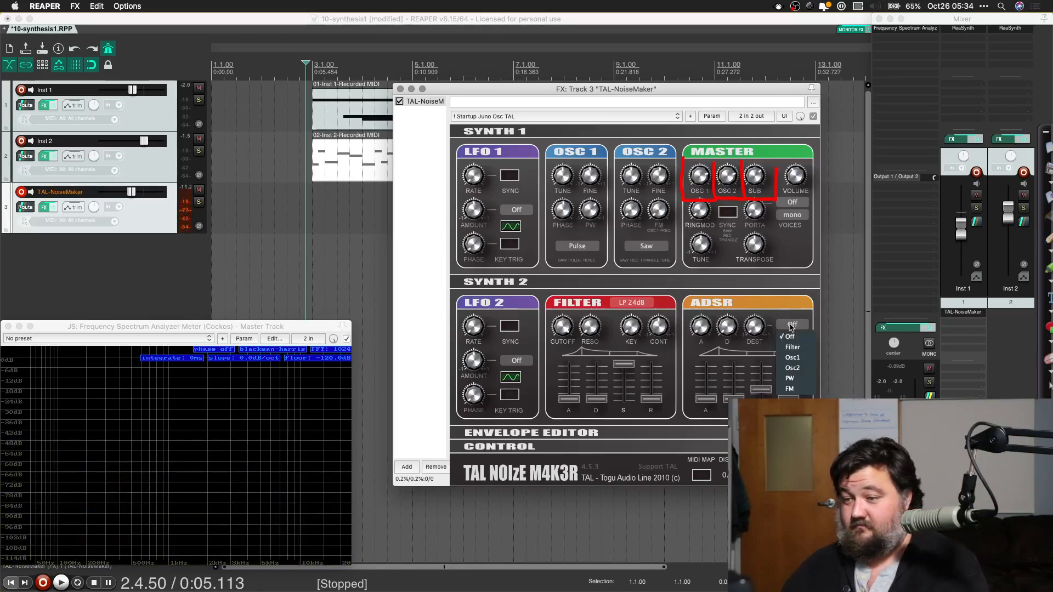
left_click(790, 327)
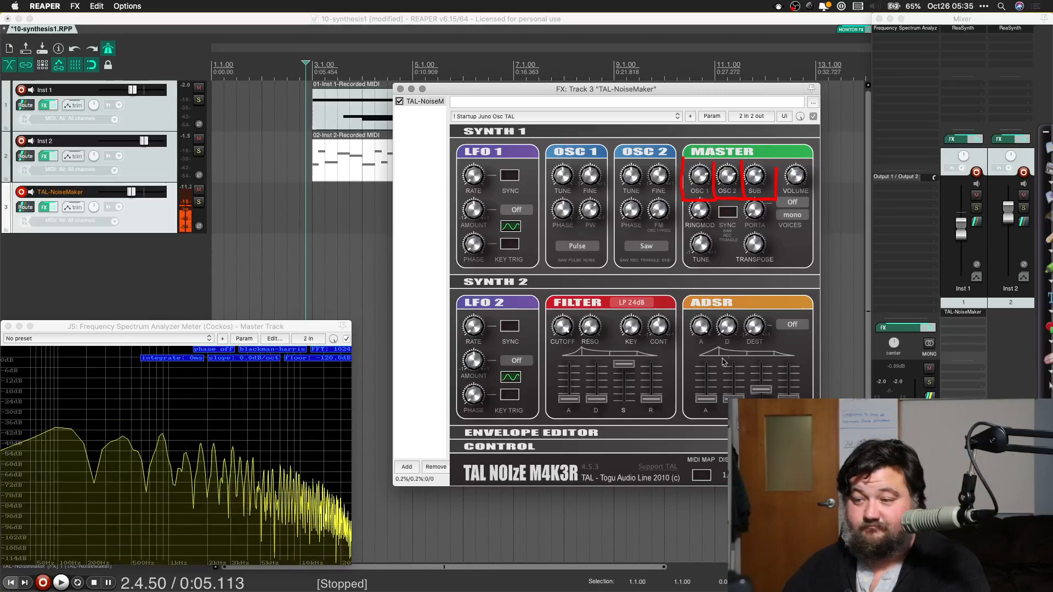
Step: Try slower ADSR attack settings and return the attack to its minimum
left_click_drag(709, 399, 710, 340)
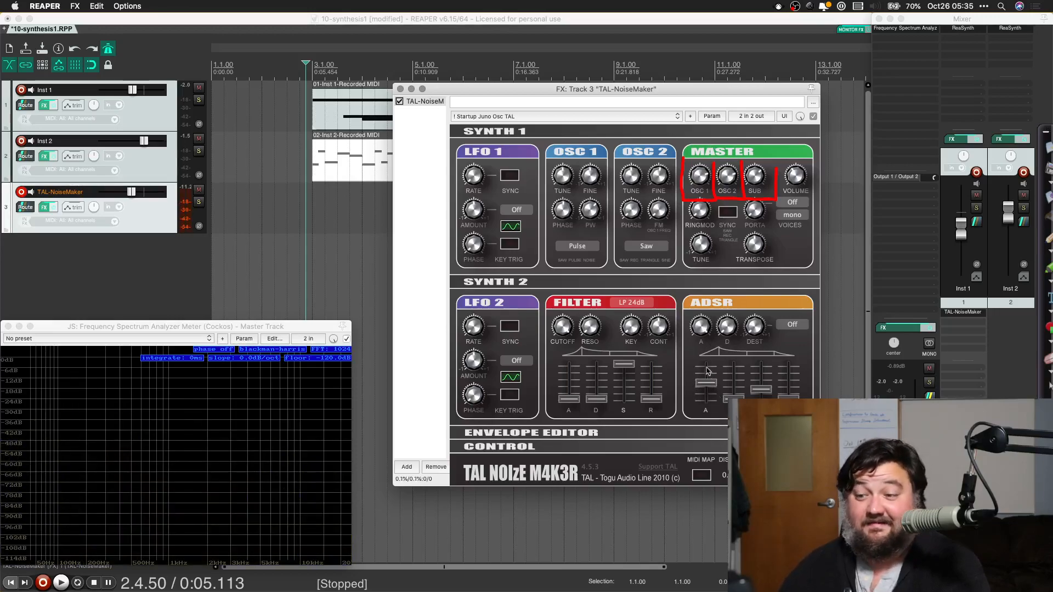
left_click_drag(705, 388, 708, 367)
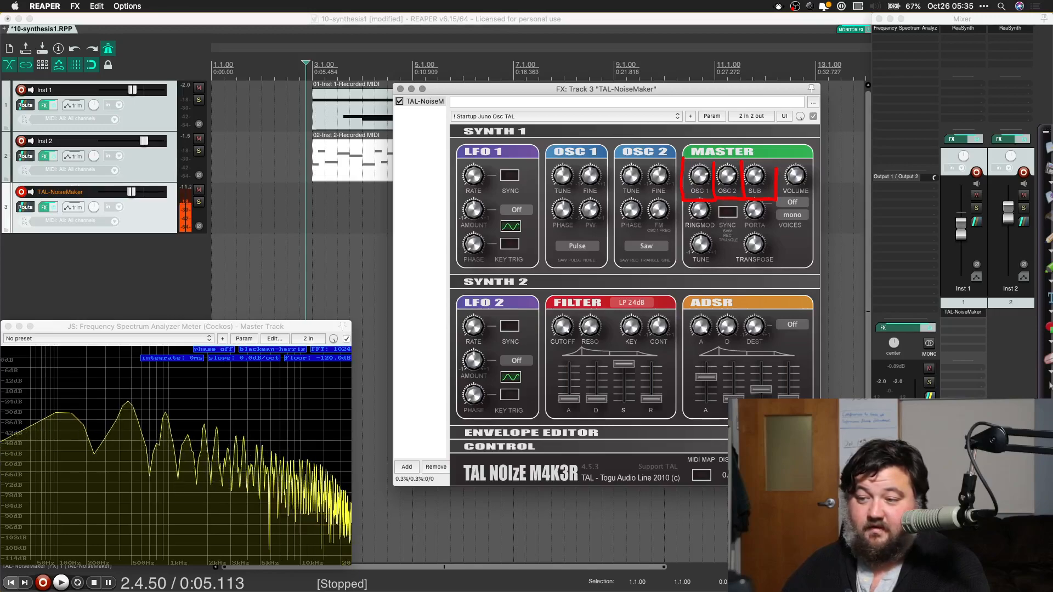
left_click_drag(704, 376, 708, 456)
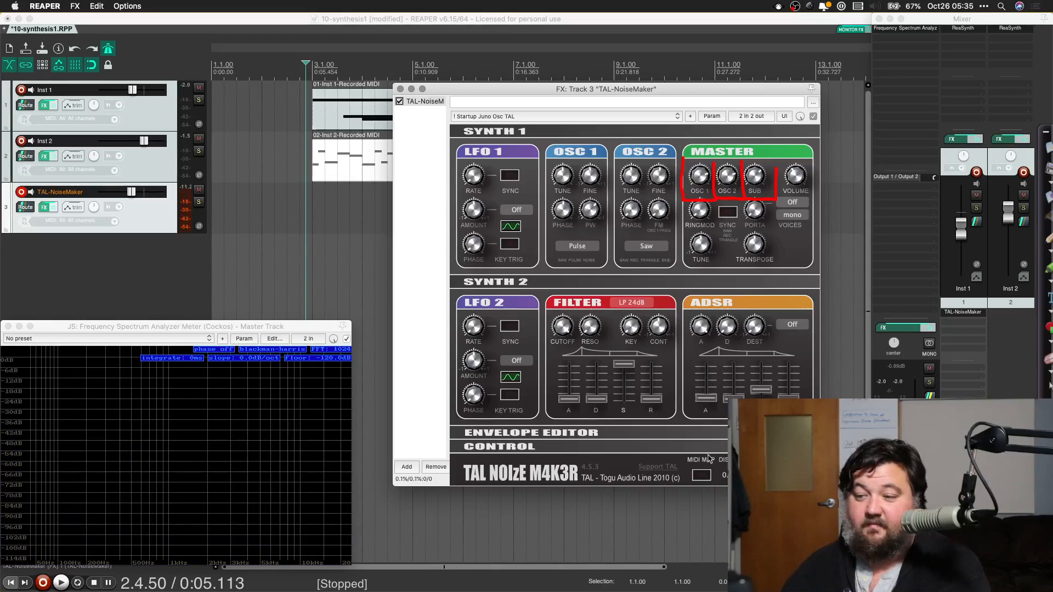
Step: Raise the ADSR decay to about half and lengthen the release to a little over half
left_click_drag(733, 398, 739, 300)
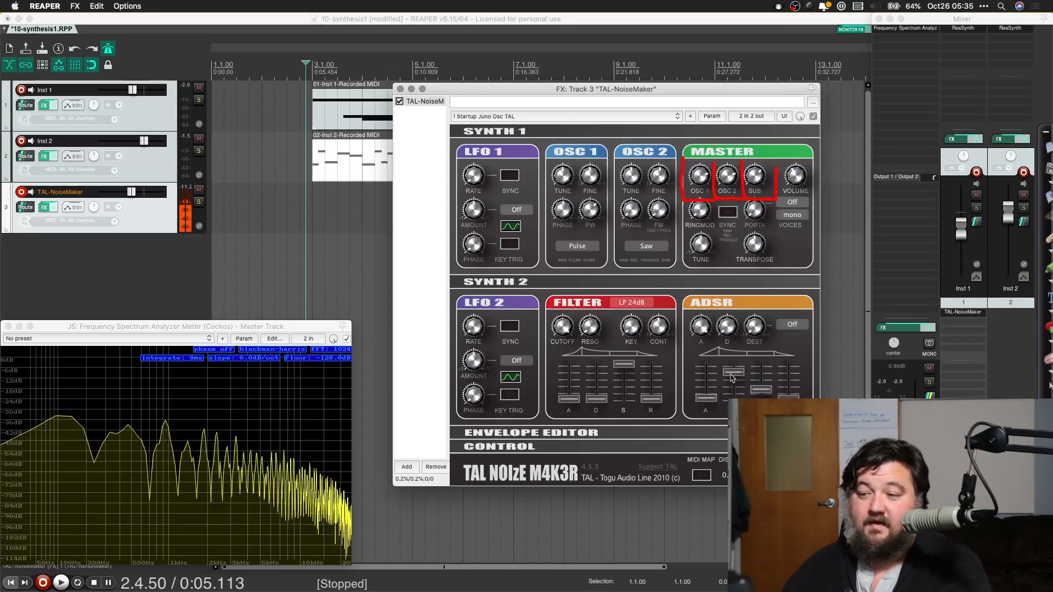
left_click_drag(731, 376, 746, 377)
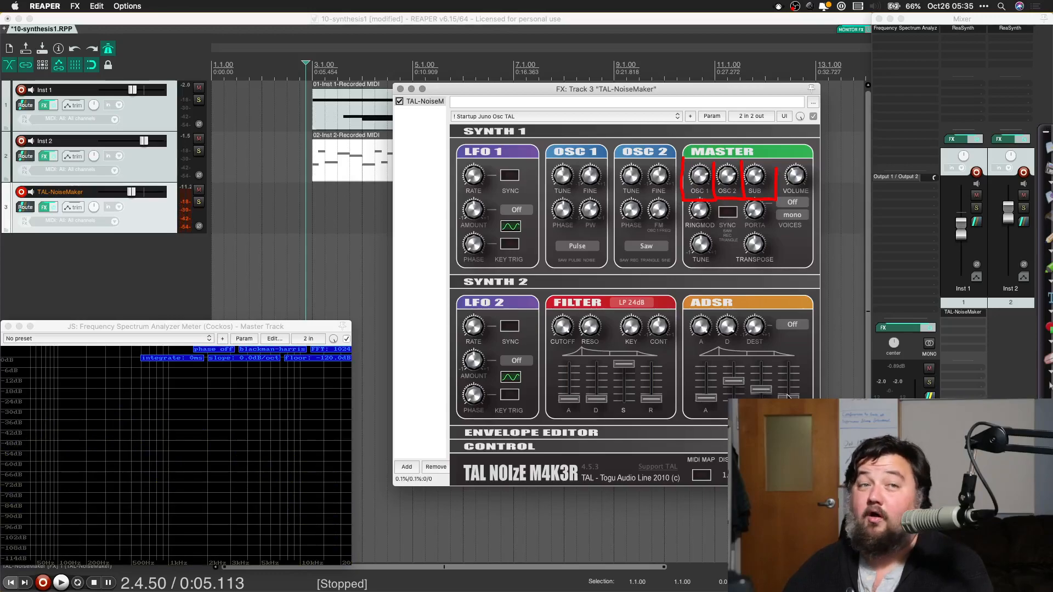
left_click_drag(788, 396, 790, 378)
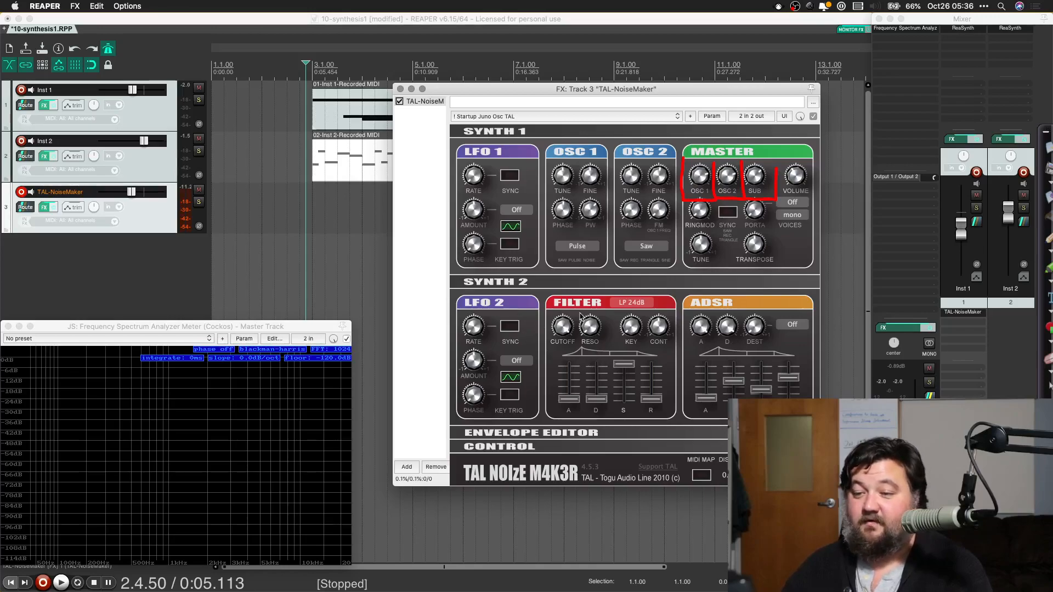
Step: Raise the filter envelope's attack slightly and turn down the filter cutoff
left_click_drag(571, 404, 570, 383)
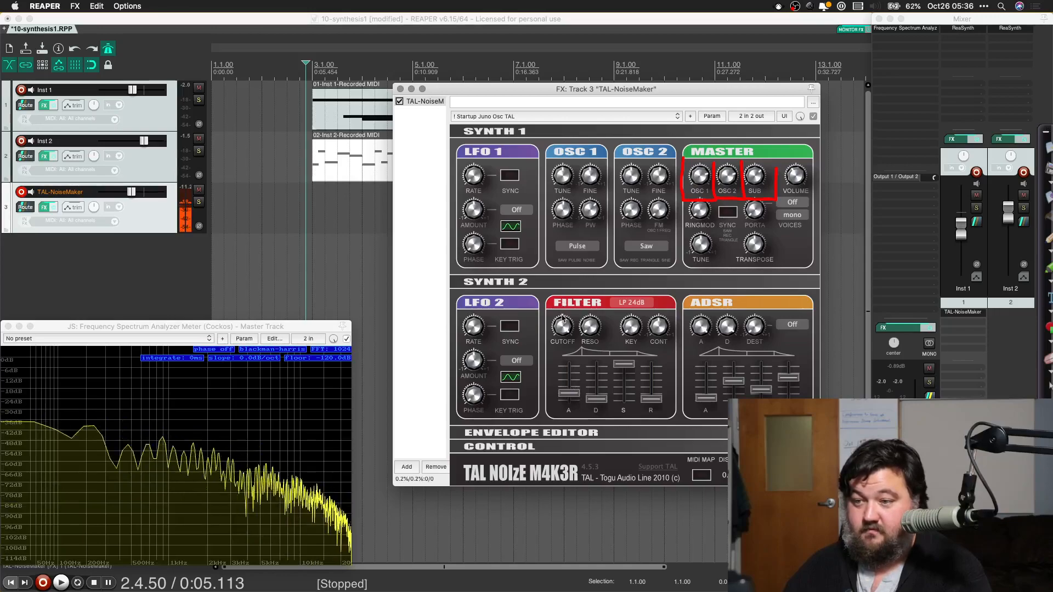
left_click_drag(563, 327, 565, 436)
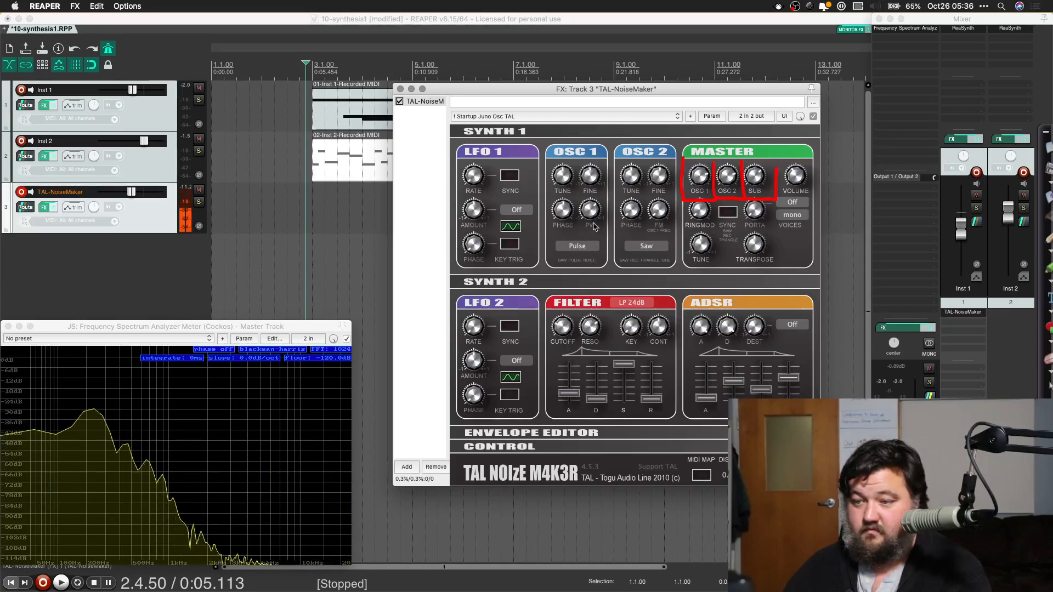
Step: Set the filter envelope's decay and sustain to about half with a higher cutoff, and lower the ADSR release to near minimum
left_click_drag(599, 403, 618, 450)
left_click_drag(571, 394, 572, 405)
left_click_drag(564, 331, 571, 281)
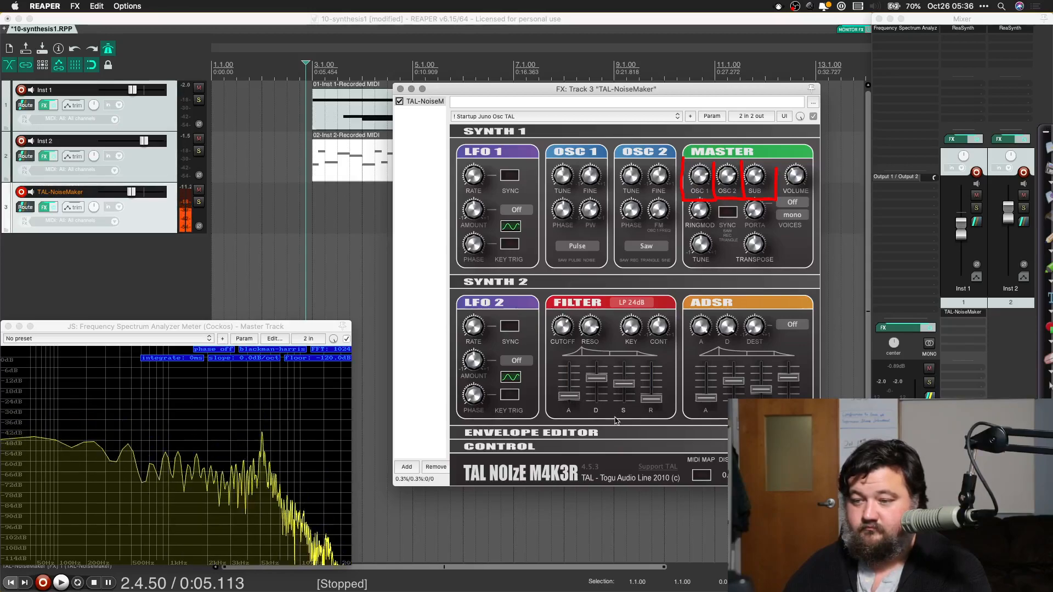
left_click_drag(790, 382, 790, 398)
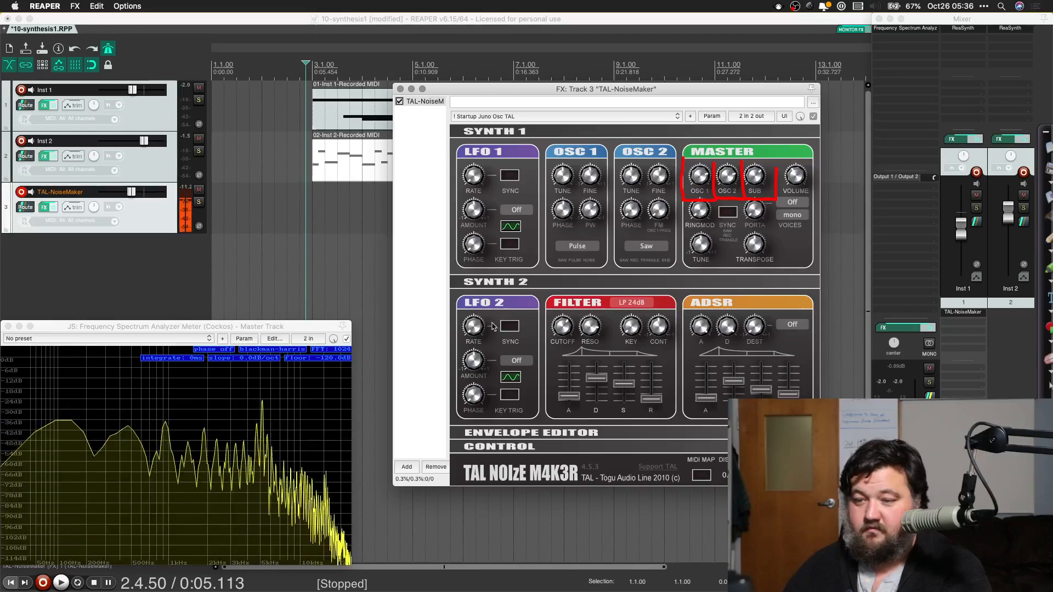
Step: Route both LFO 1 and LFO 2 to Osc1 & 2, adjusting the LFO 1 amount
left_click(514, 215)
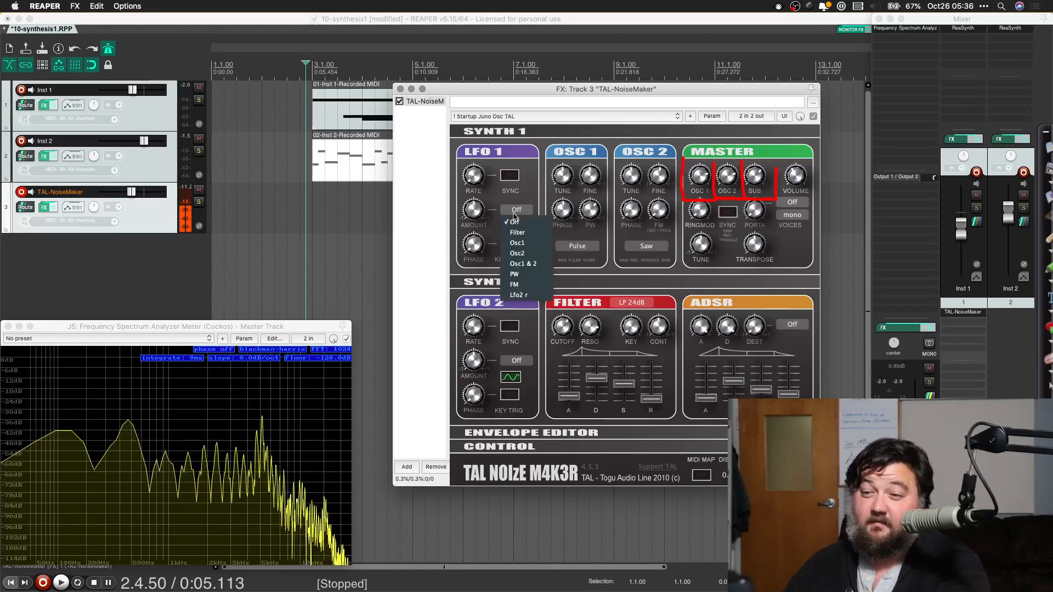
left_click(522, 265)
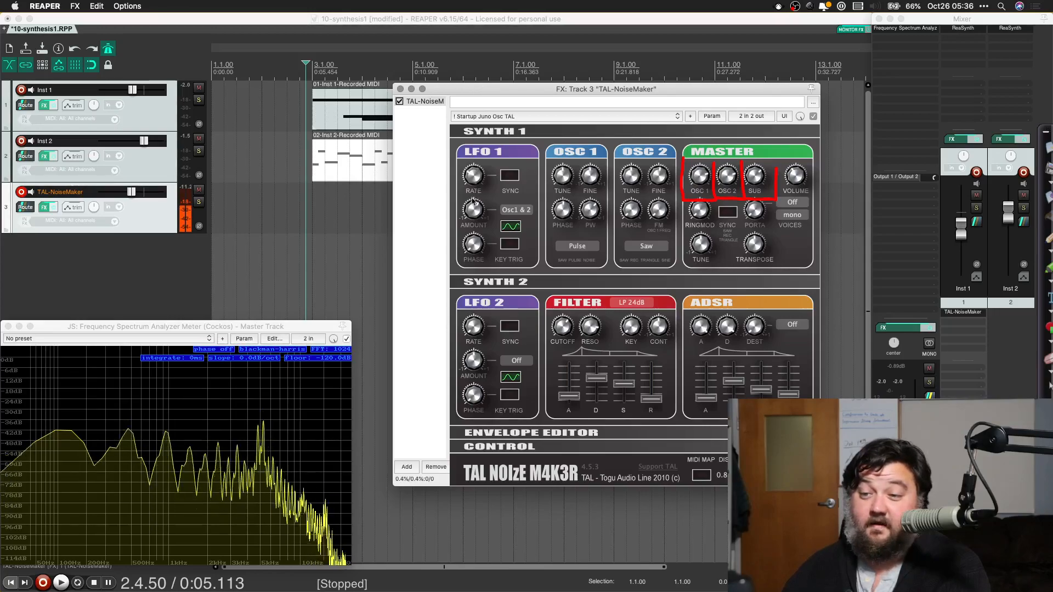
left_click_drag(472, 215, 472, 211)
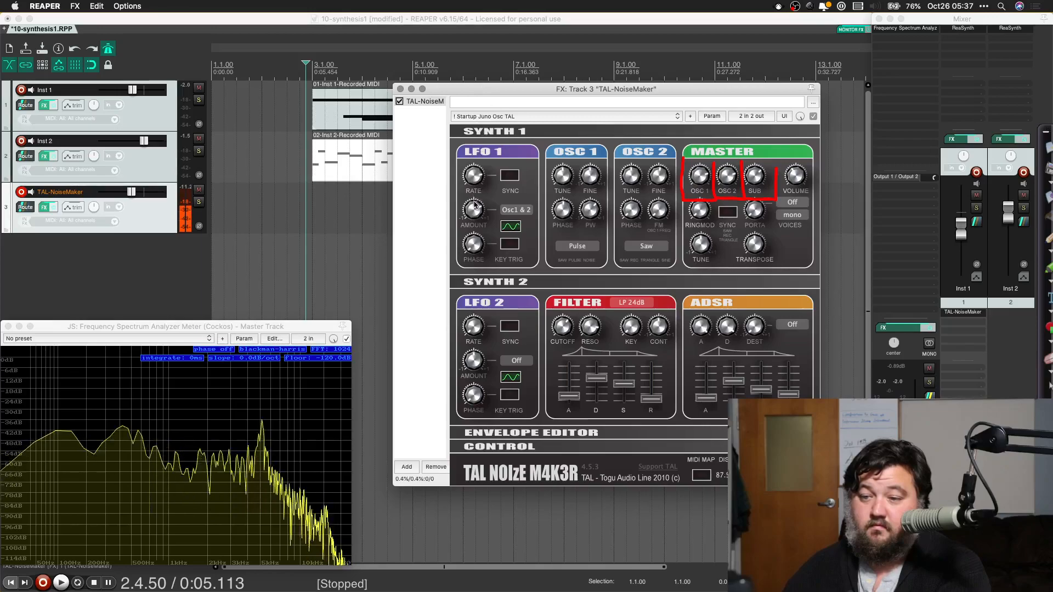
left_click(518, 362)
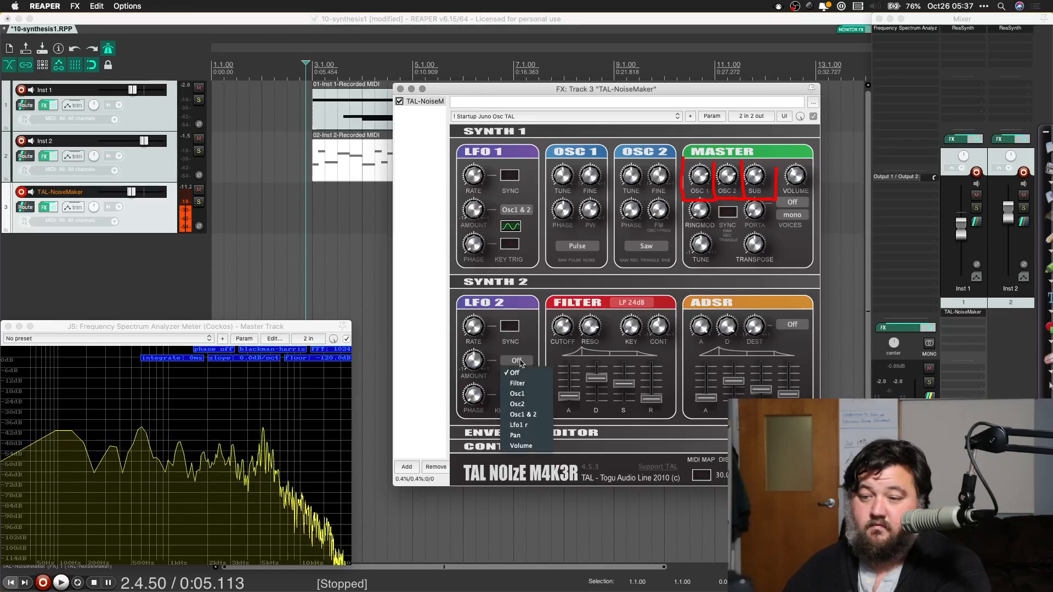
left_click(520, 414)
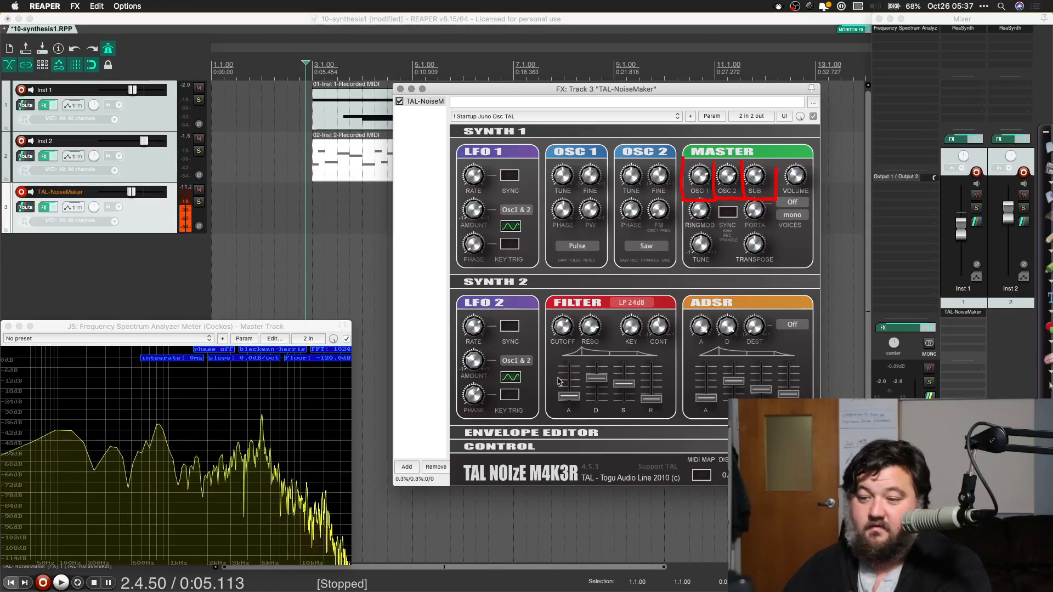
Step: View the Control and Envelope Editor sections and return to the Synth 2 section
left_click(521, 448)
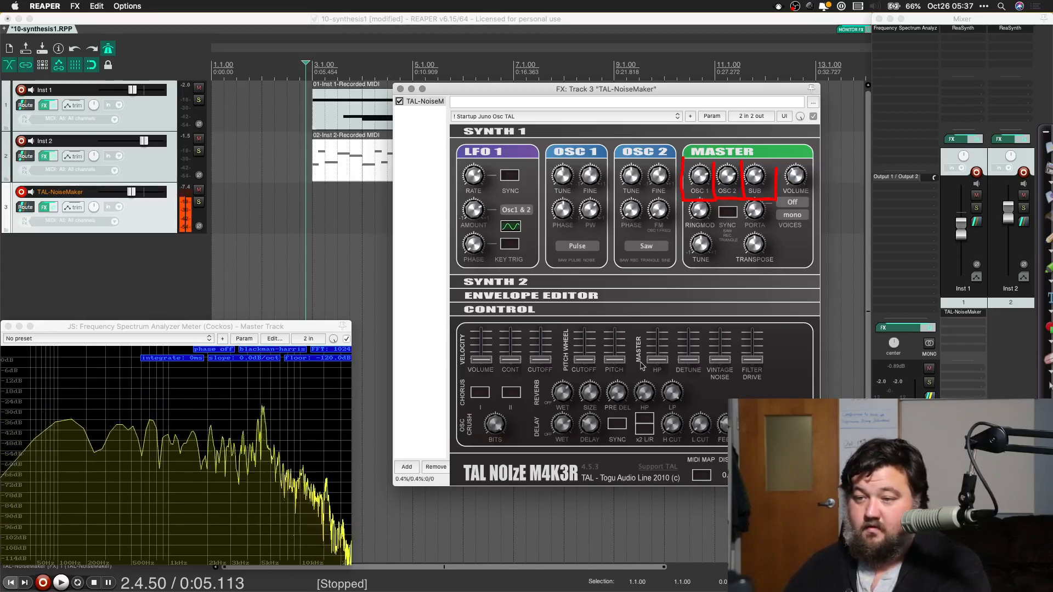
left_click(584, 297)
left_click(687, 284)
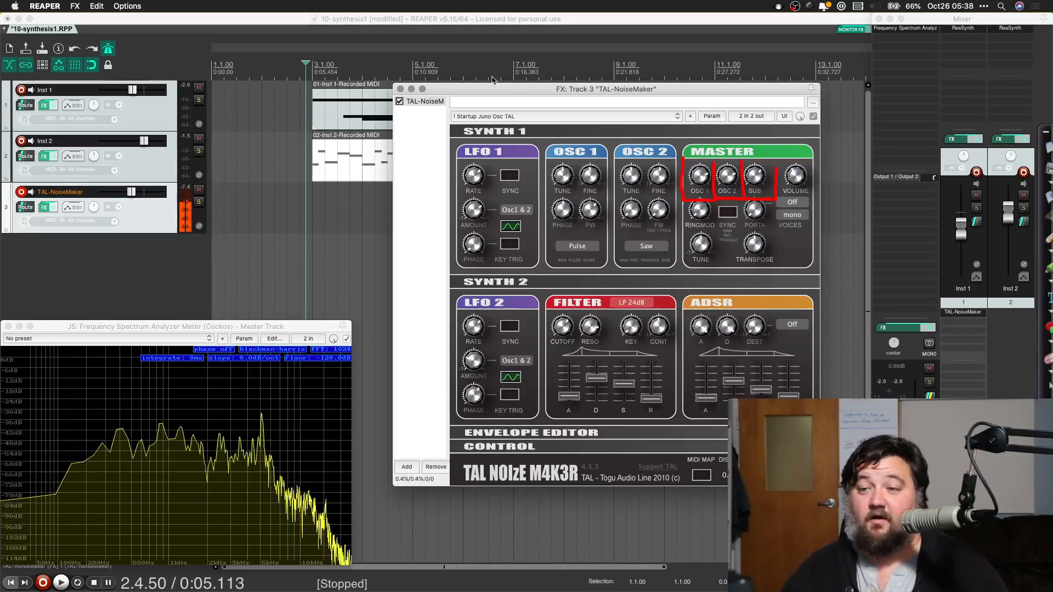
Step: Browse TAL-NoiseMaker's built-in programs and load the preset LD Slop AS
left_click(489, 117)
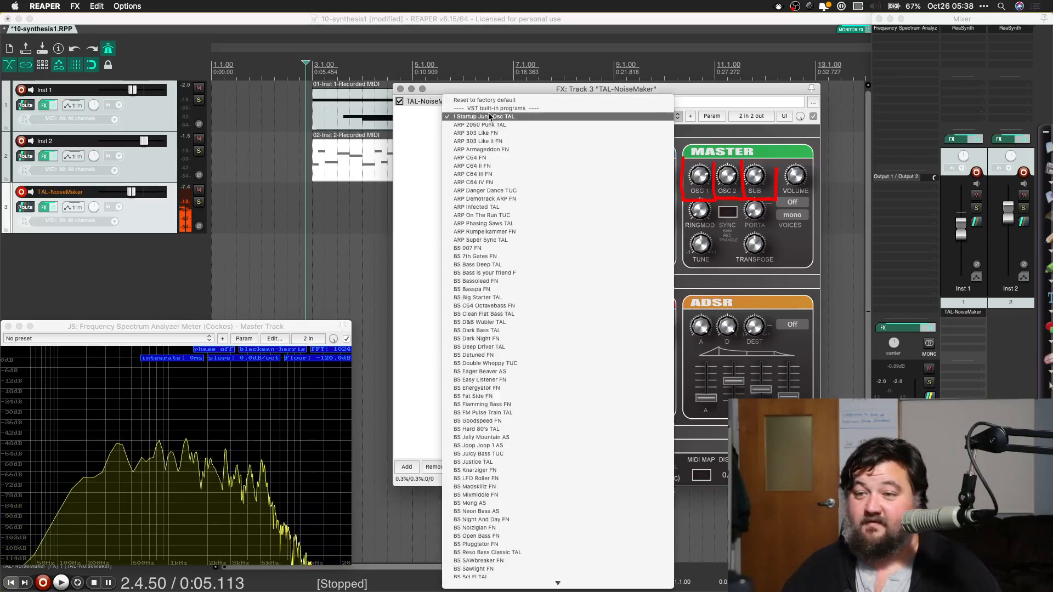
scroll(505, 307, "down", 4)
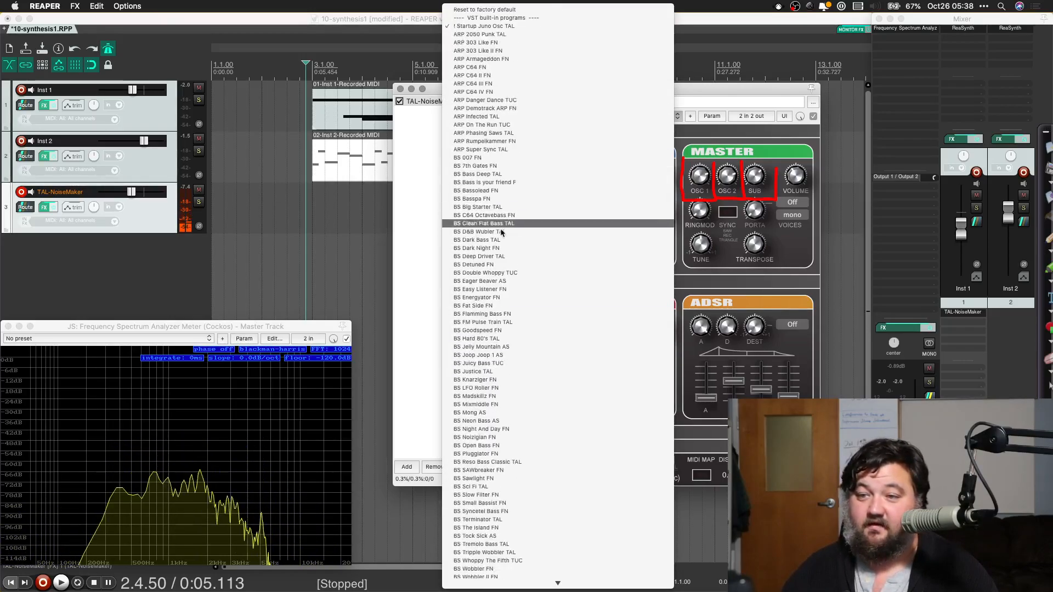
scroll(503, 247, "down", 5)
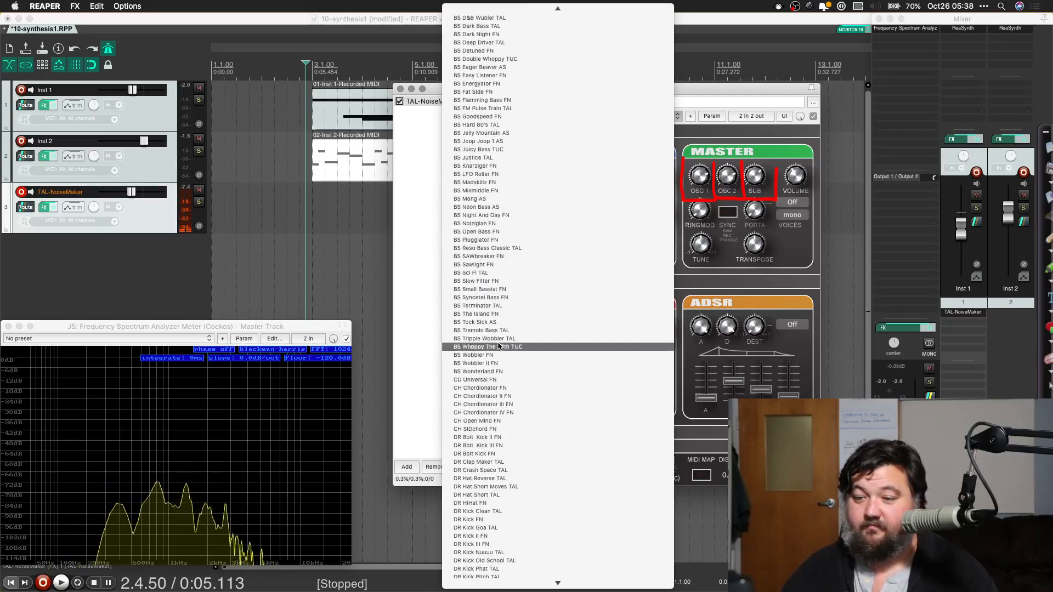
scroll(493, 437, "down", 6)
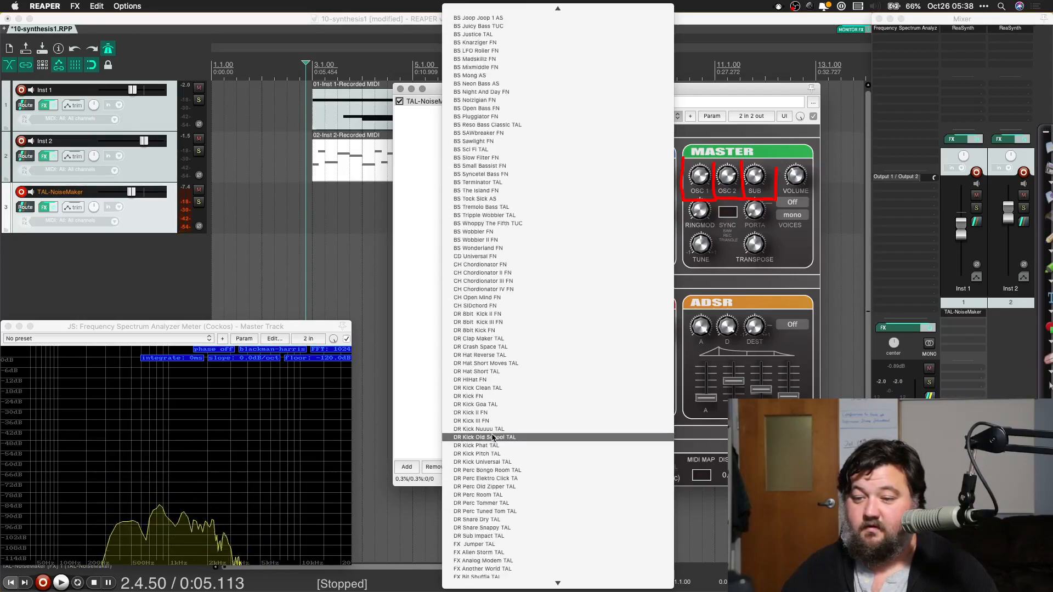
scroll(489, 327, "down", 10)
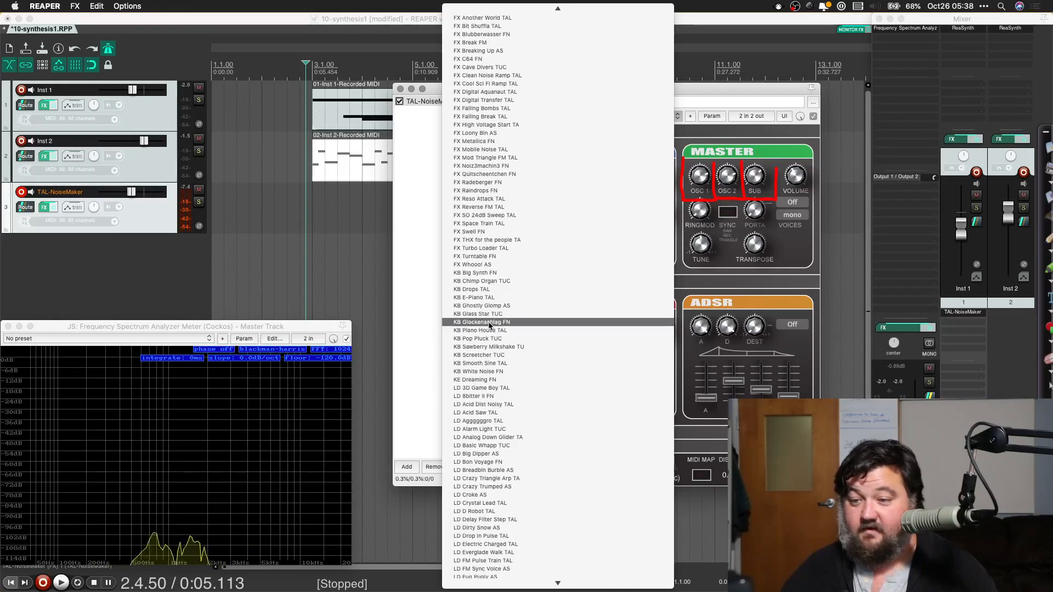
scroll(482, 363, "down", 5)
scroll(472, 431, "down", 10)
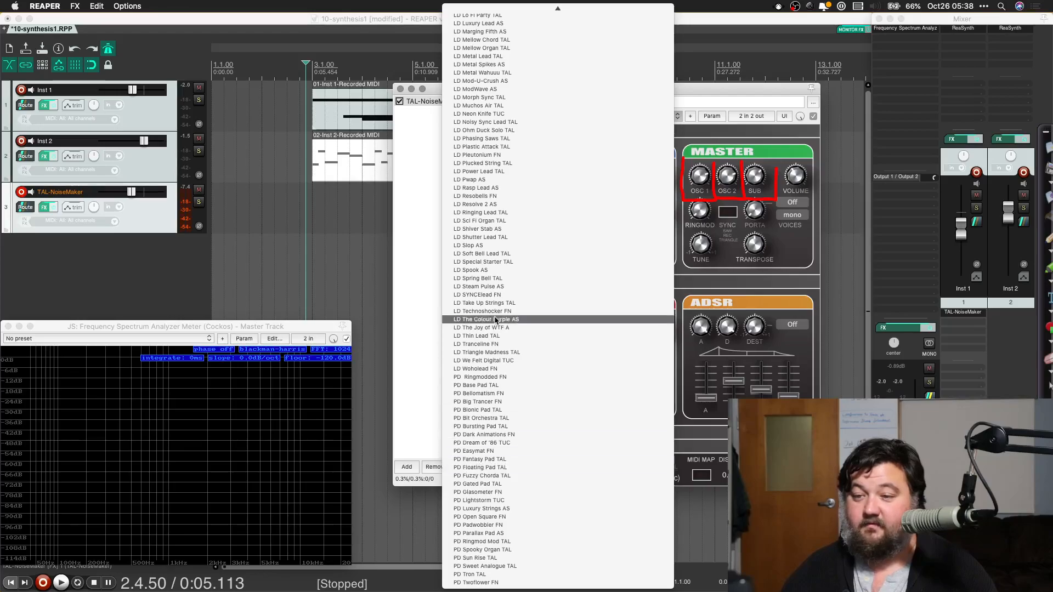
left_click(498, 247)
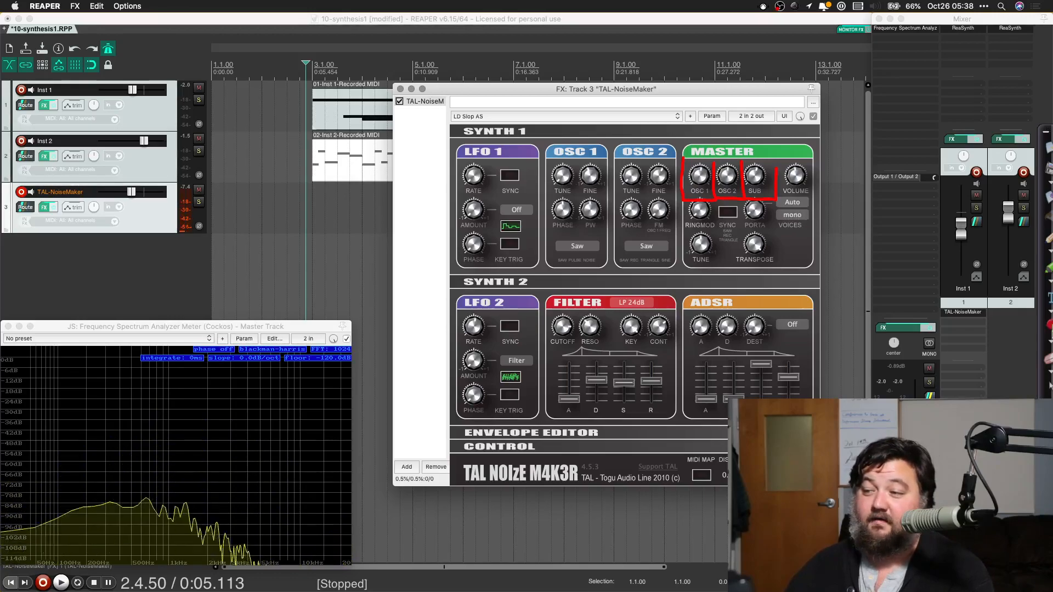
Step: Mark the mono voices setting in the Master section with the red annotation pen
left_click(1049, 239)
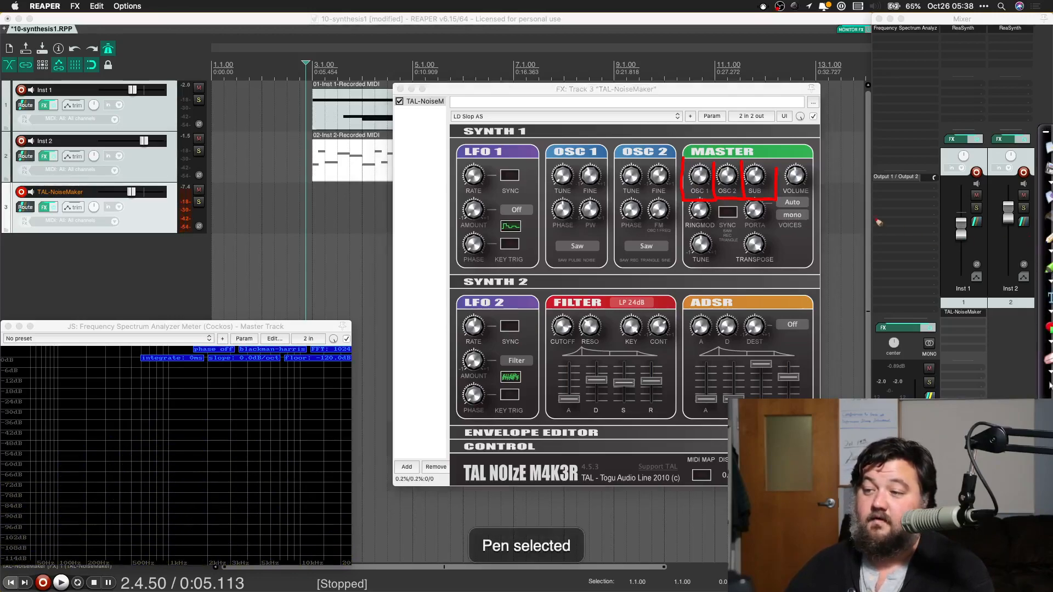
left_click_drag(770, 243, 821, 229)
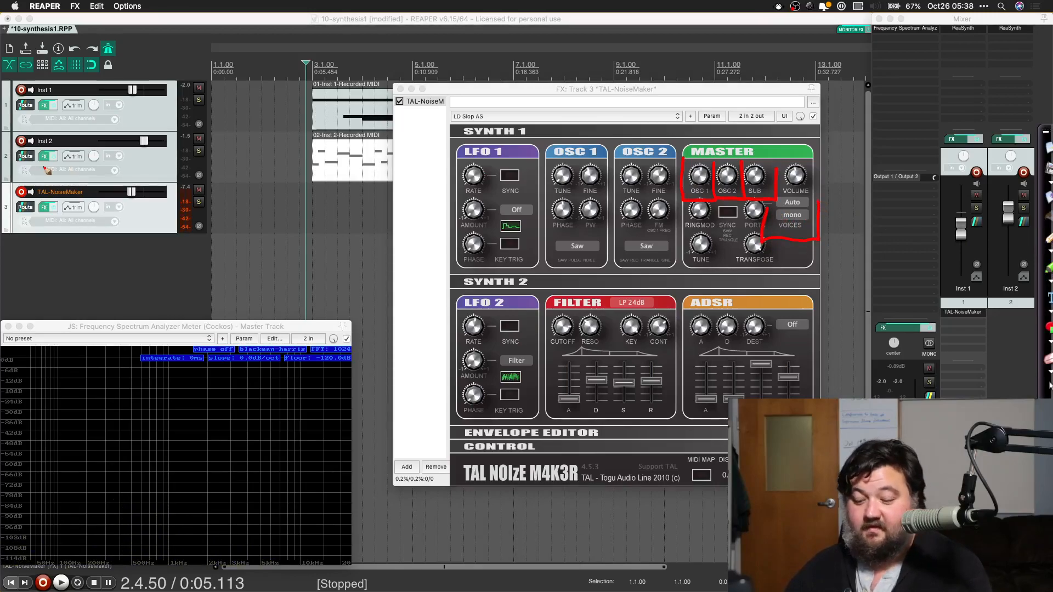
key("Escape")
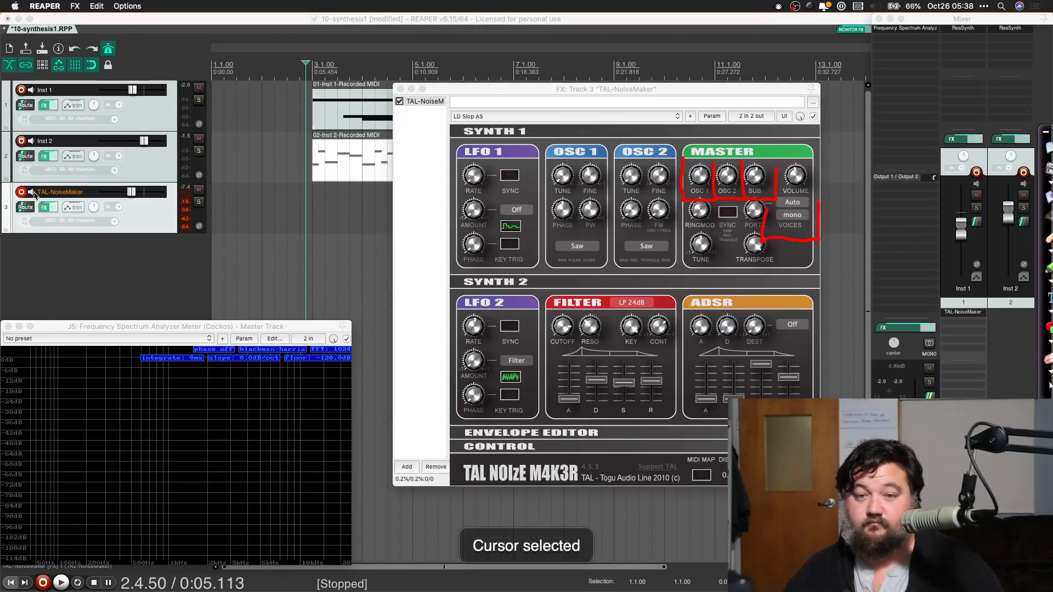
Step: Record a MIDI part on the TAL-NoiseMaker track with Inst 1 and Inst 2 muted, moving the plugin window below the tracks
left_click(44, 584)
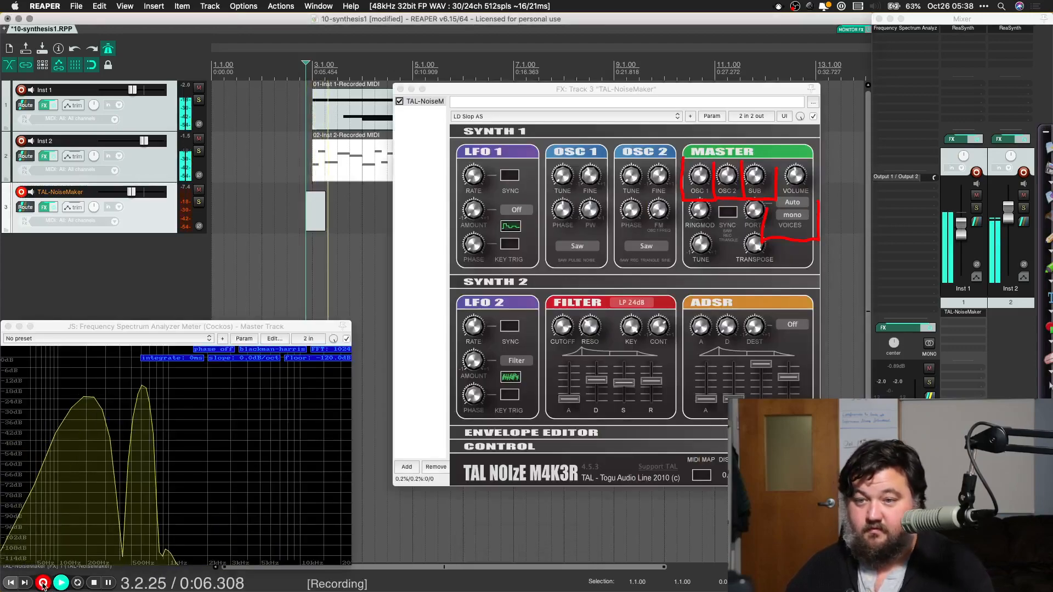
left_click(198, 139)
left_click(198, 88)
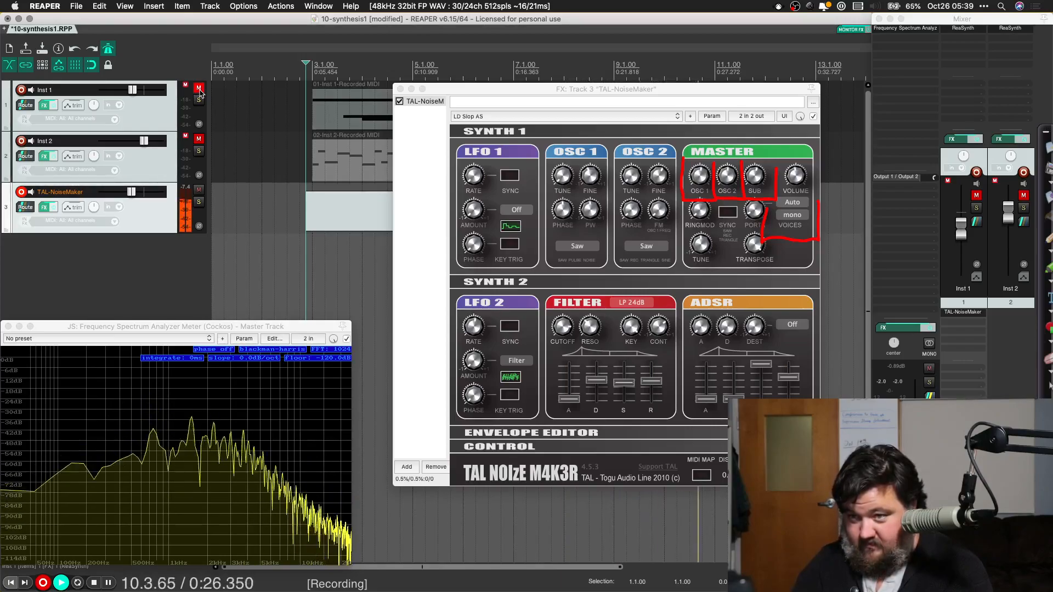
left_click_drag(446, 90, 425, 304)
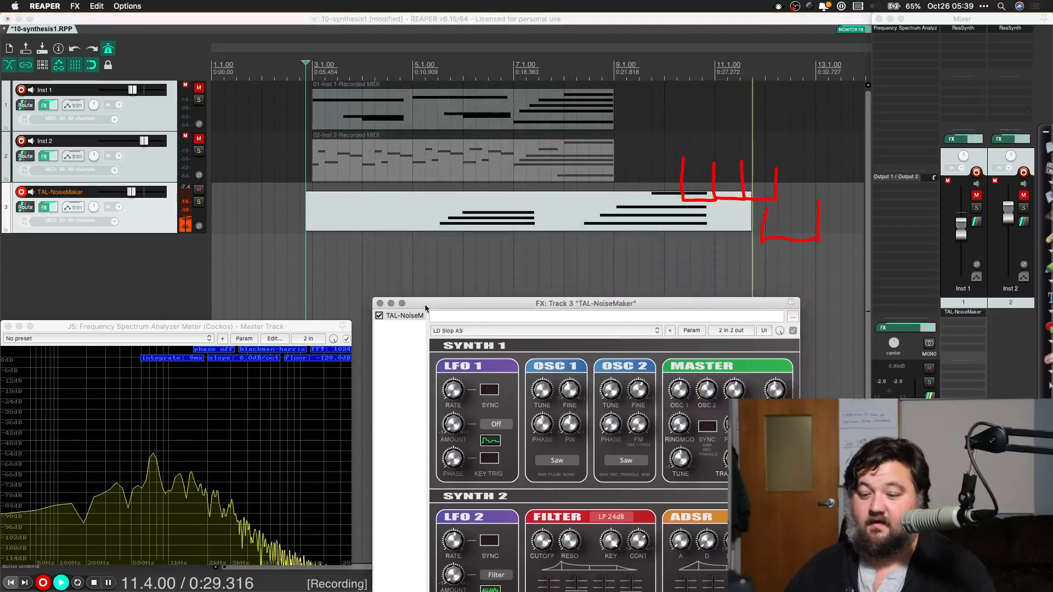
key("space")
Step: Play back the recorded TAL-NoiseMaker part several times from position 5.2.00 and stop playback
left_click(538, 273)
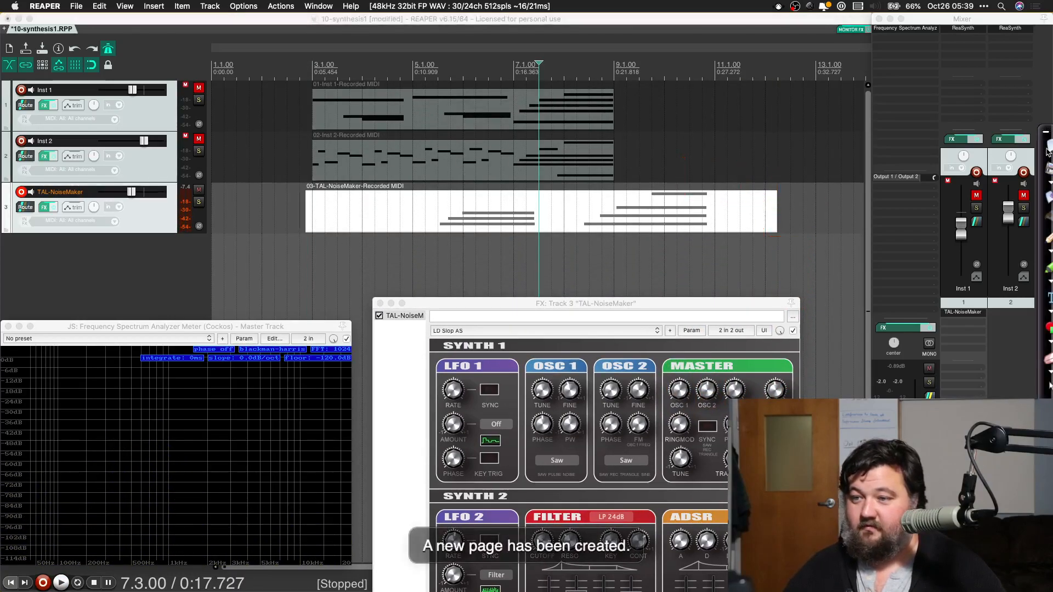
left_click(420, 197)
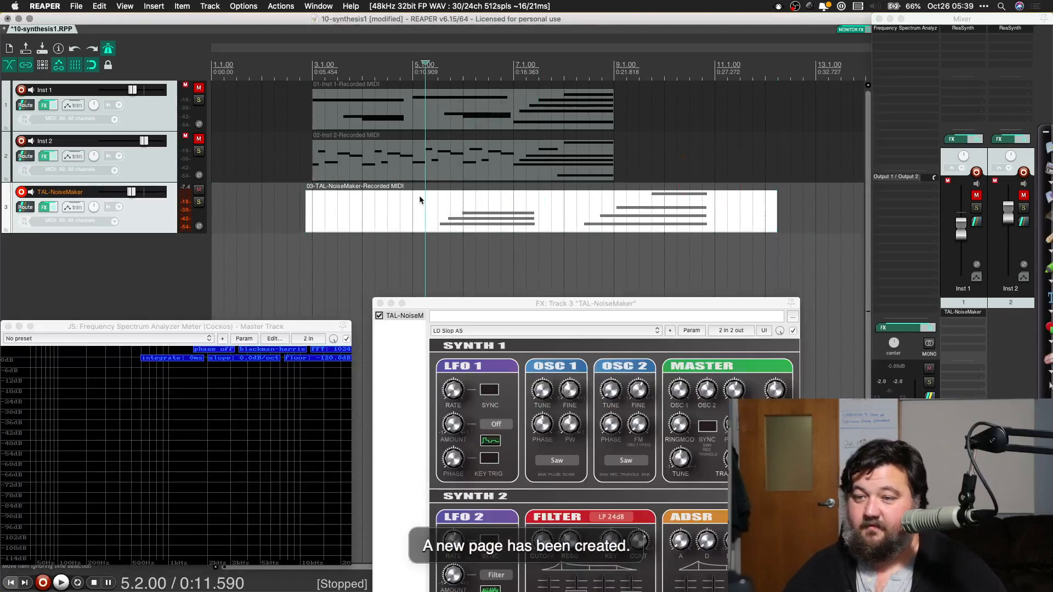
key("space")
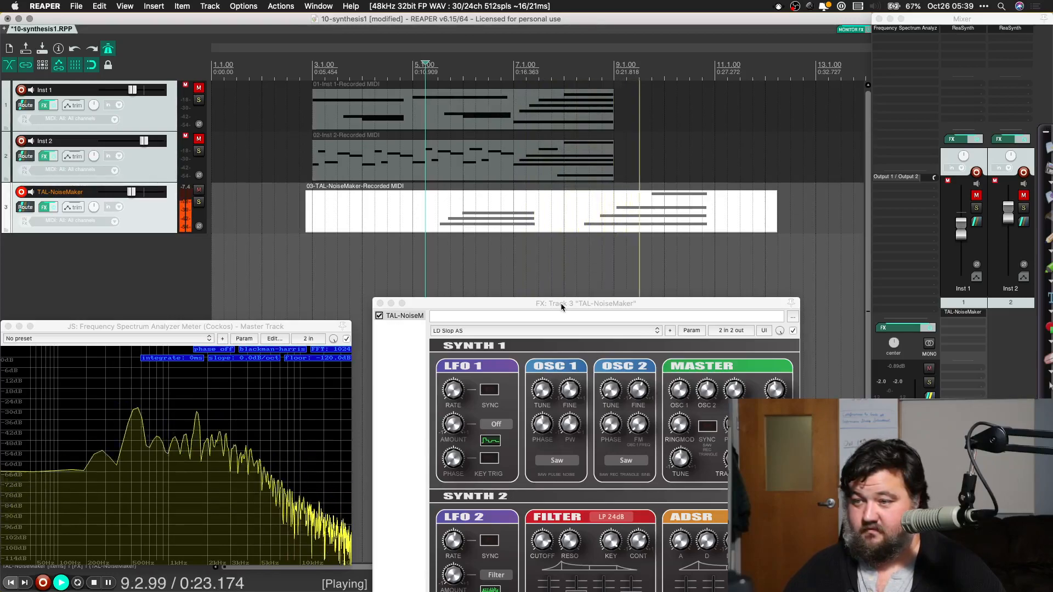
key("space")
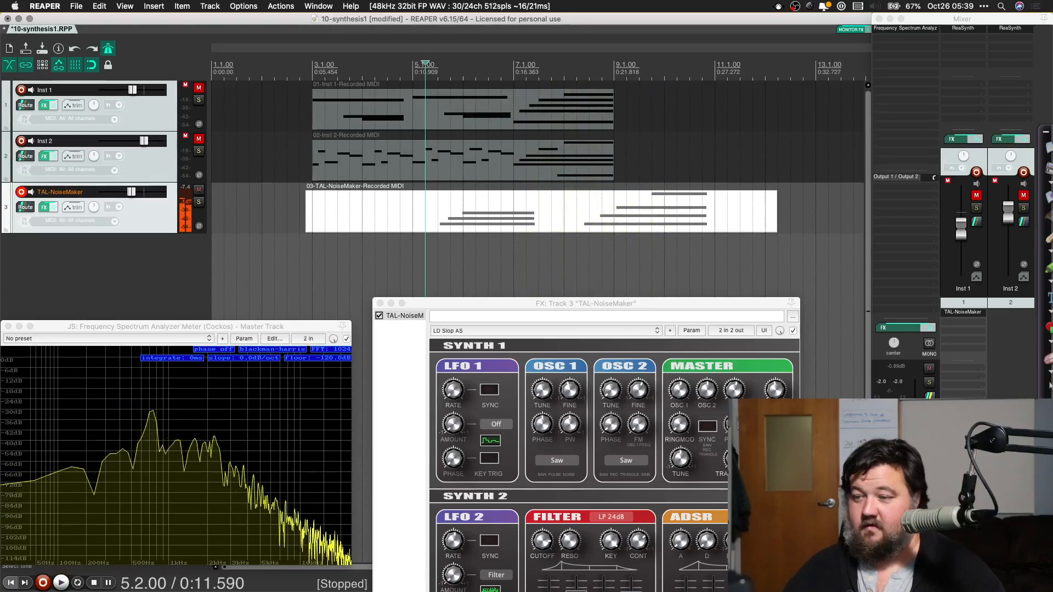
left_click(560, 302)
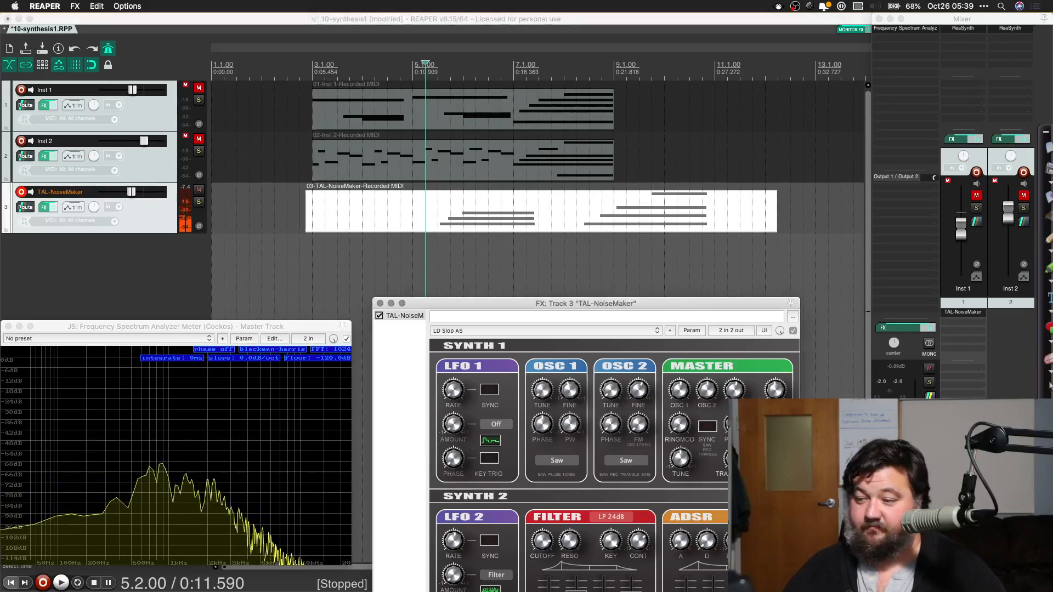
key("space")
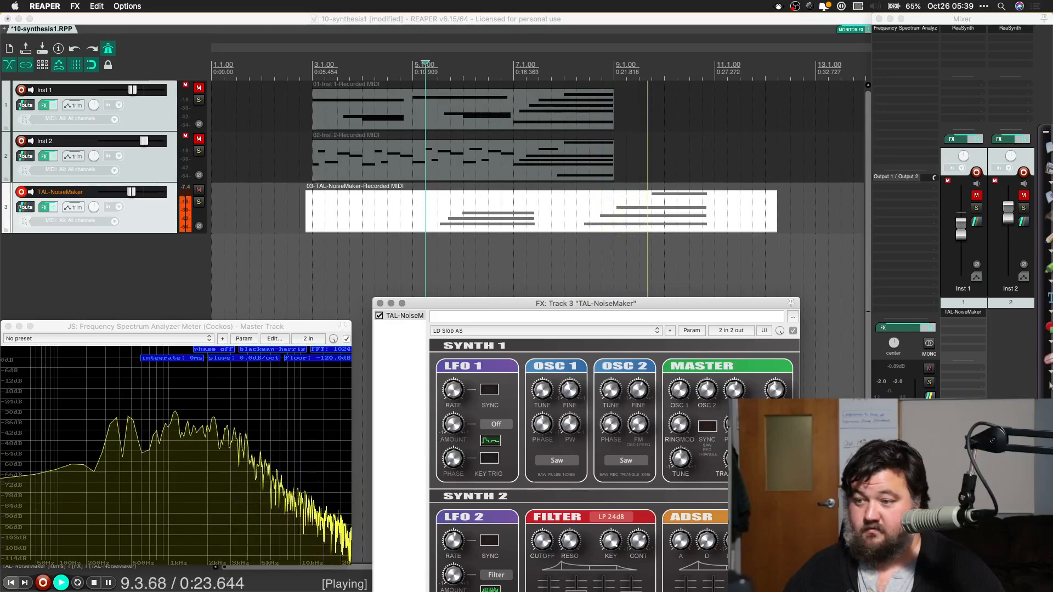
key("space")
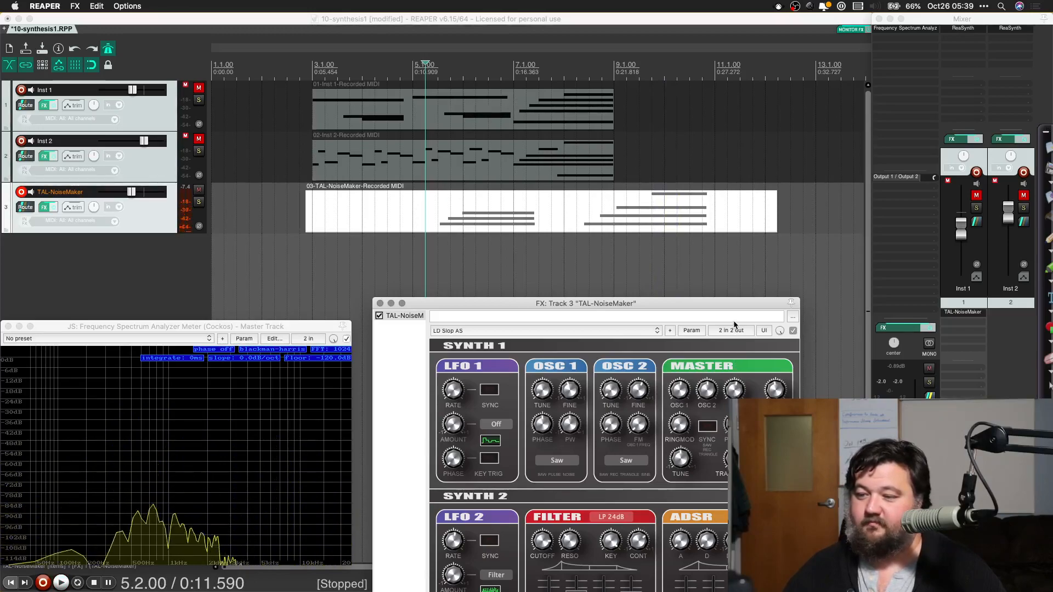
key("space")
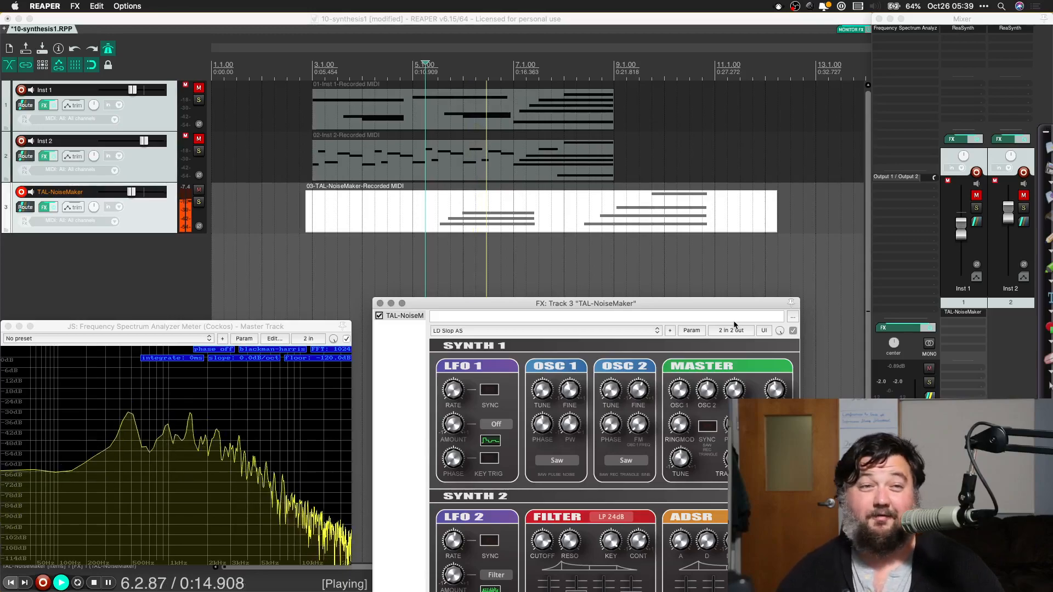
key("space")
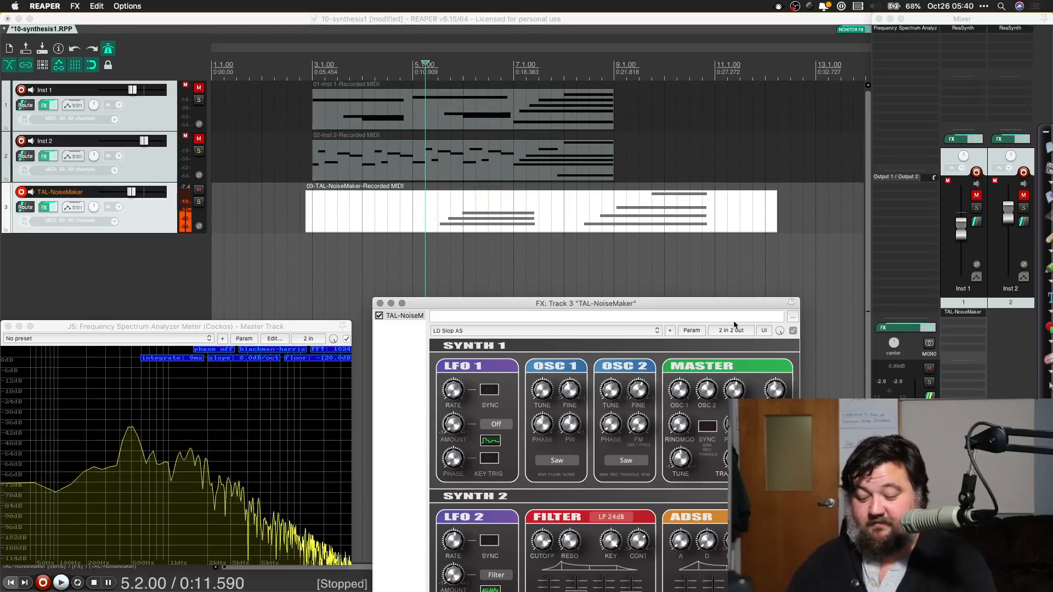
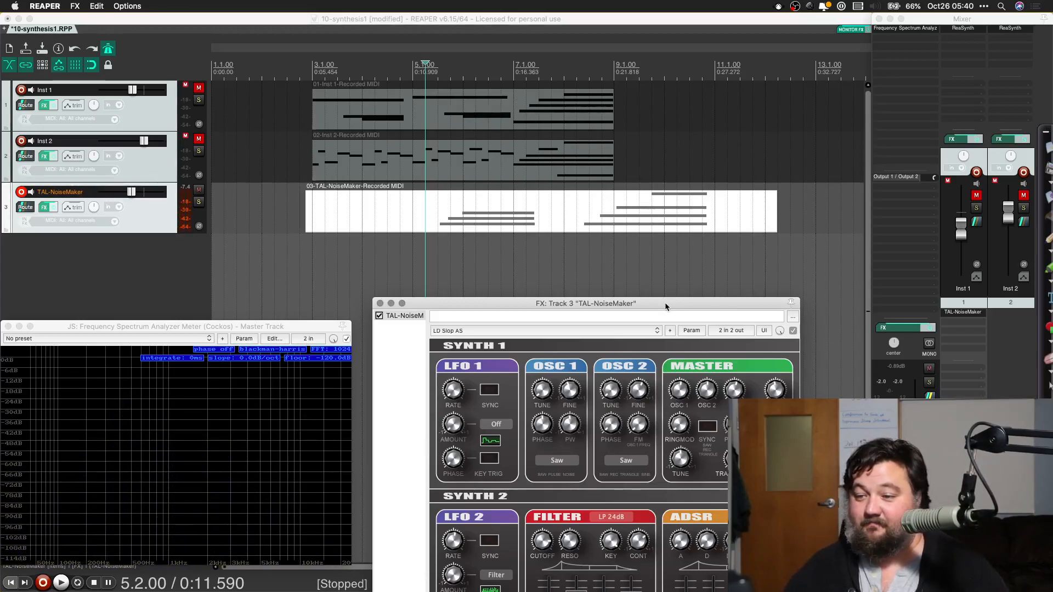
Step: Mute the TAL-NoiseMaker track and insert the SocaLabs VSTi SN76489 as a virtual instrument on a new track
left_click_drag(666, 306, 672, 232)
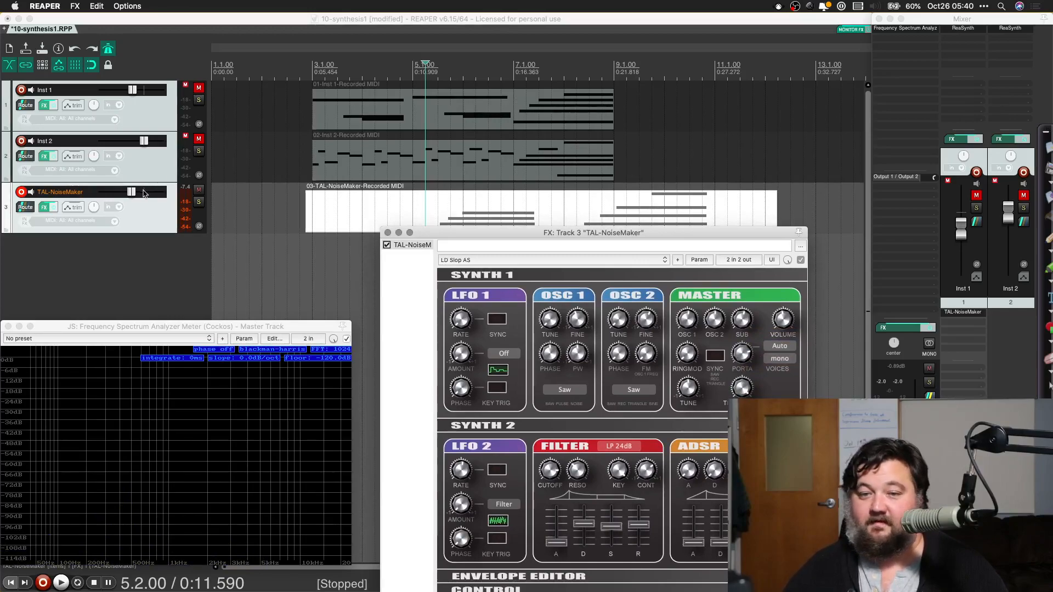
left_click(199, 189)
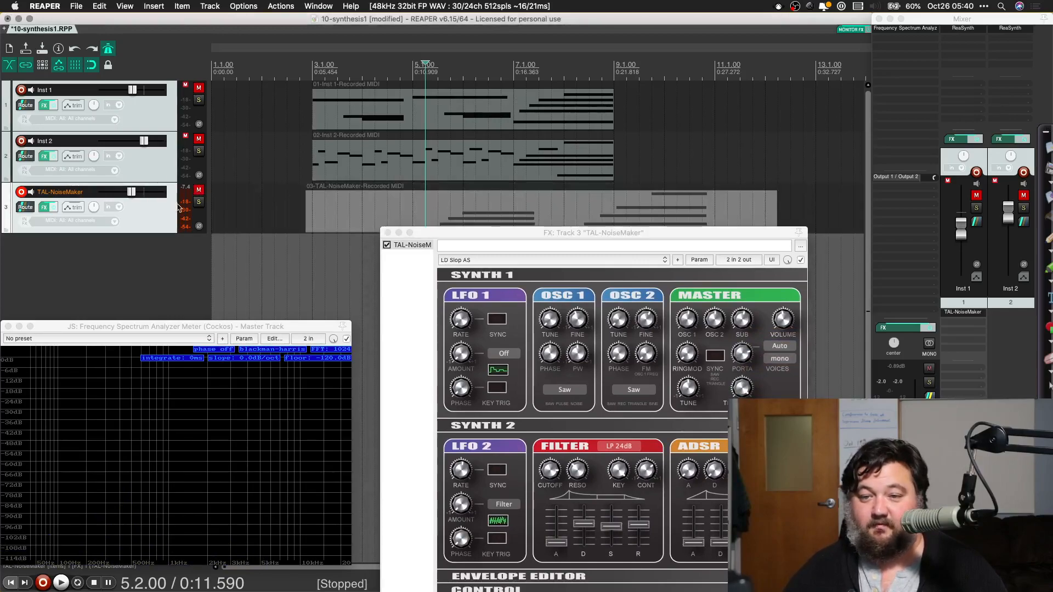
left_click(210, 5)
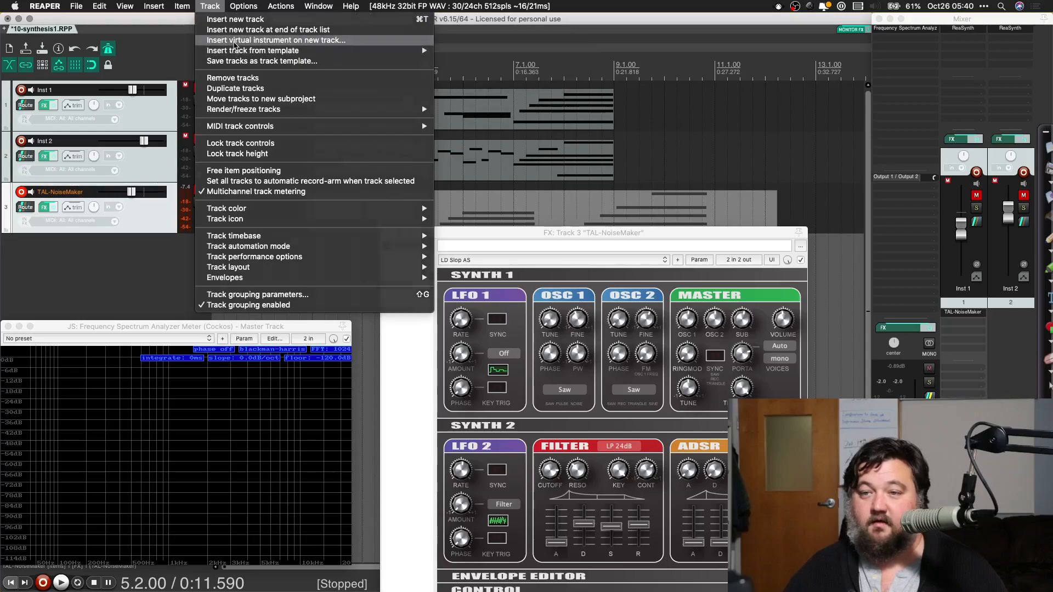
left_click(235, 40)
scroll(577, 212, "up", 3)
scroll(613, 253, "down", 6)
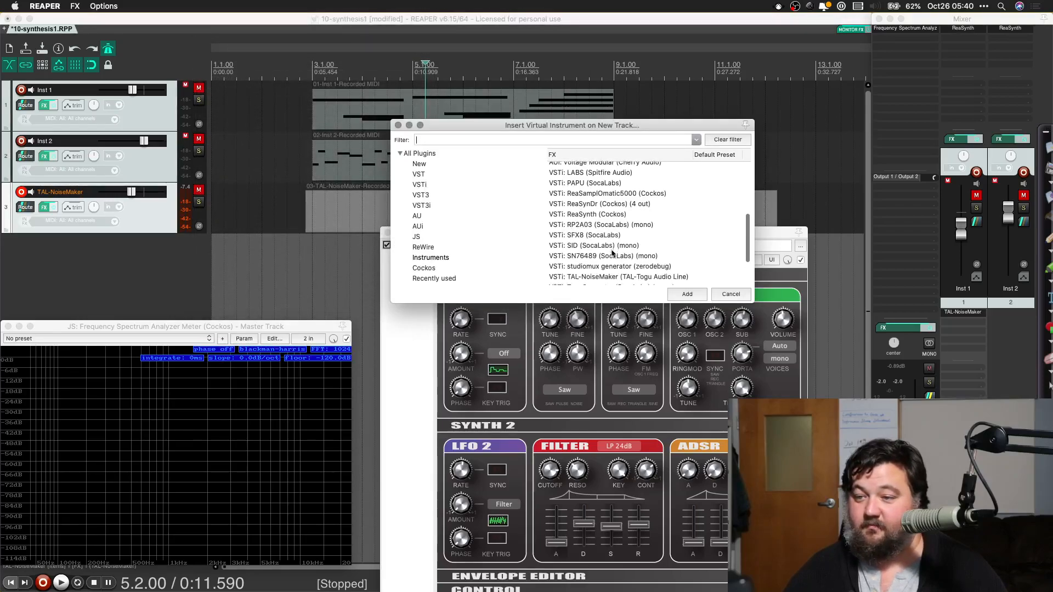
scroll(612, 253, "down", 2)
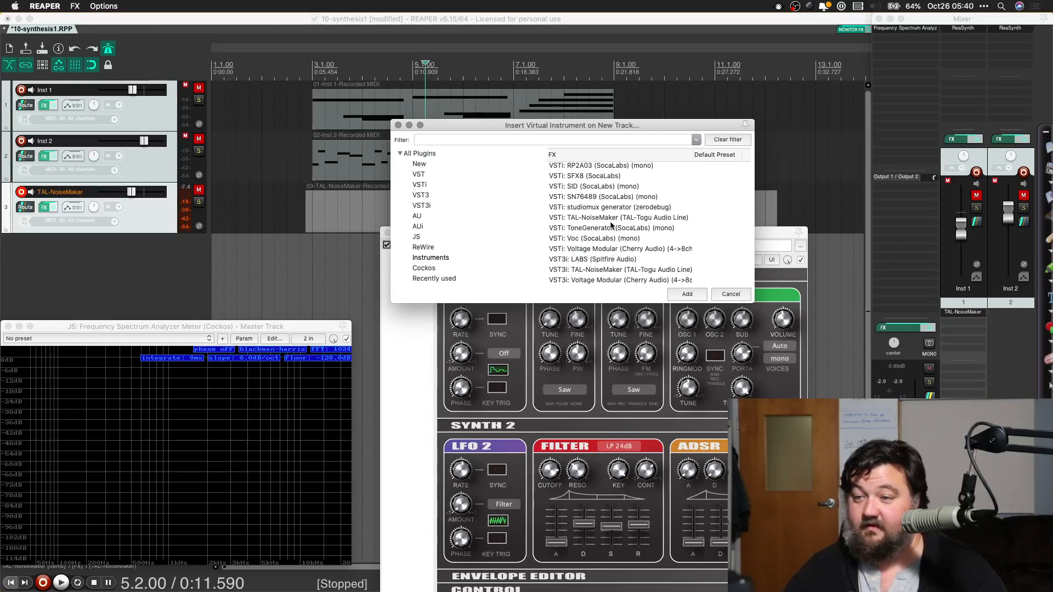
left_click(579, 198)
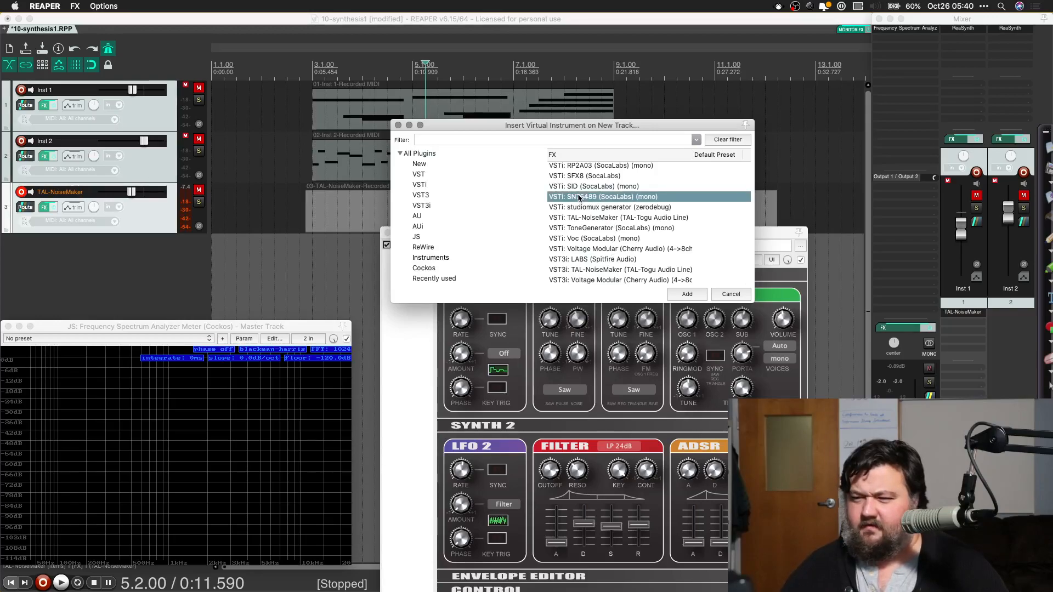
double_click(579, 198)
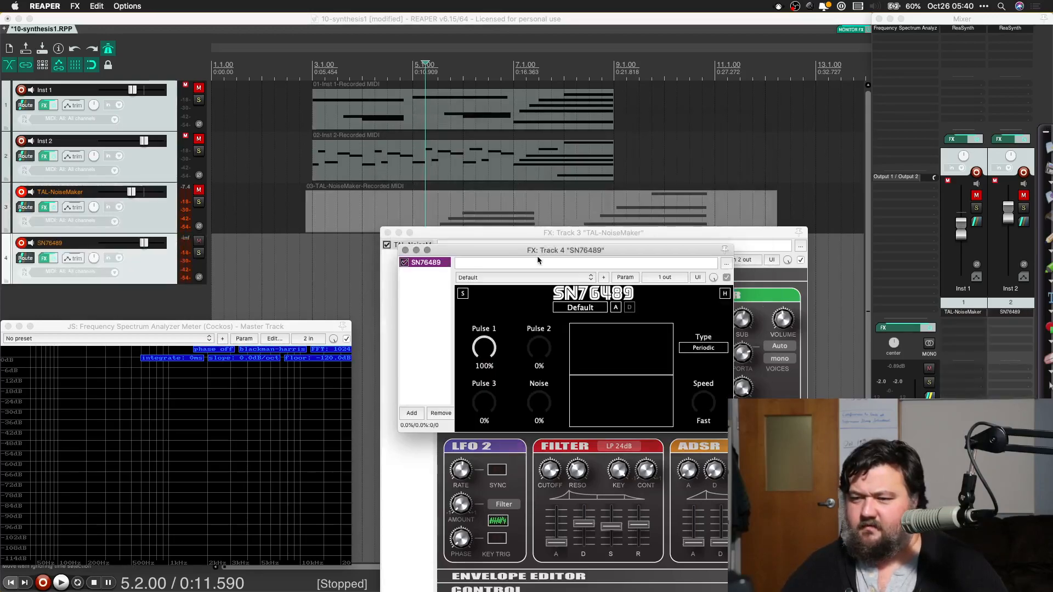
left_click_drag(513, 258, 533, 165)
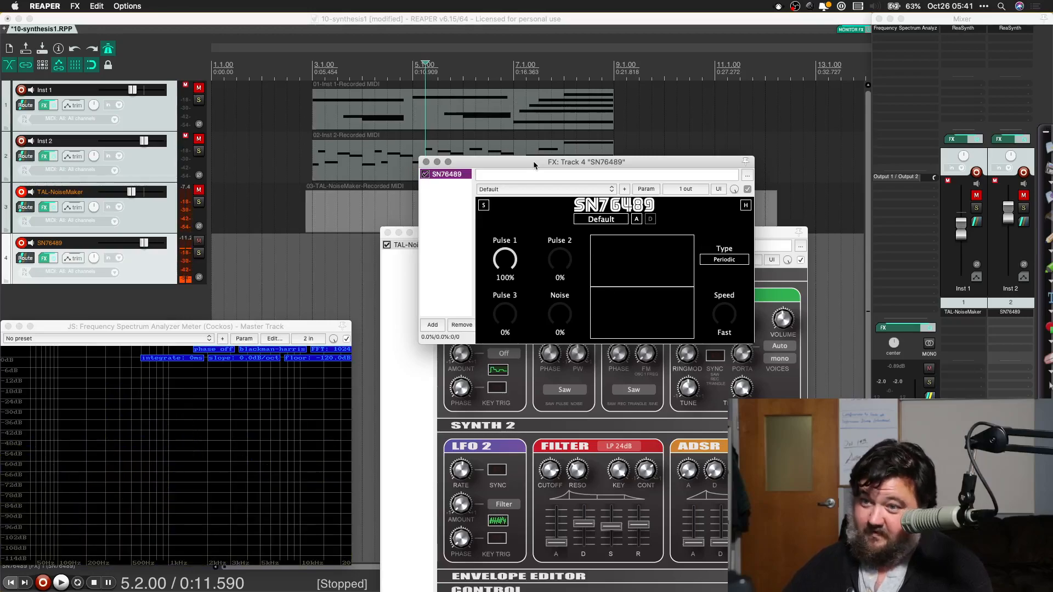
Step: Replace the SN76489 plugin on track 4 with the SocaLabs VSTi RP2A03 and move its floating window up
left_click(1010, 313)
right_click(1010, 313)
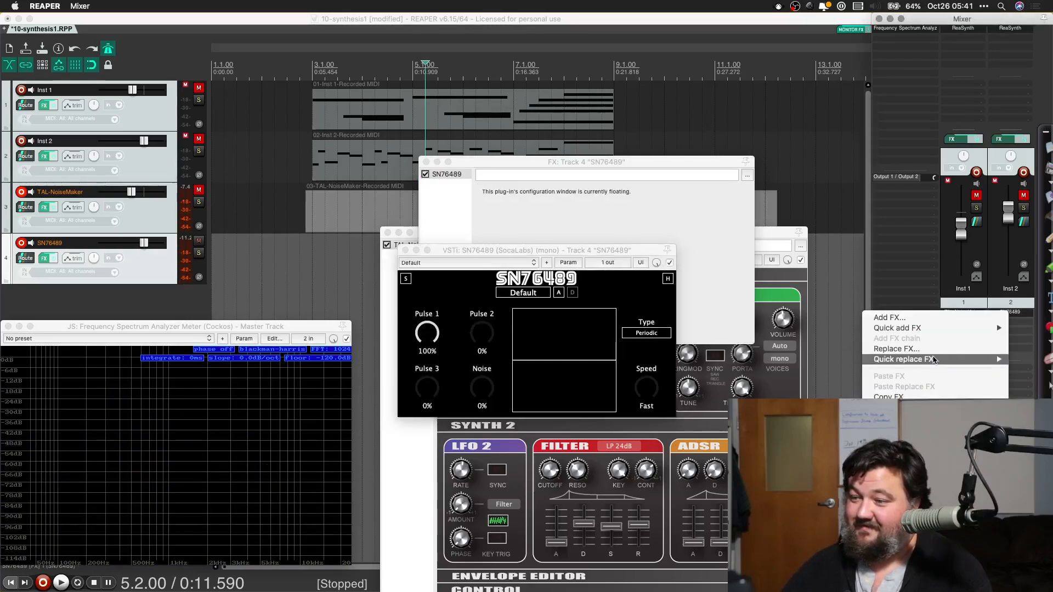
left_click(930, 349)
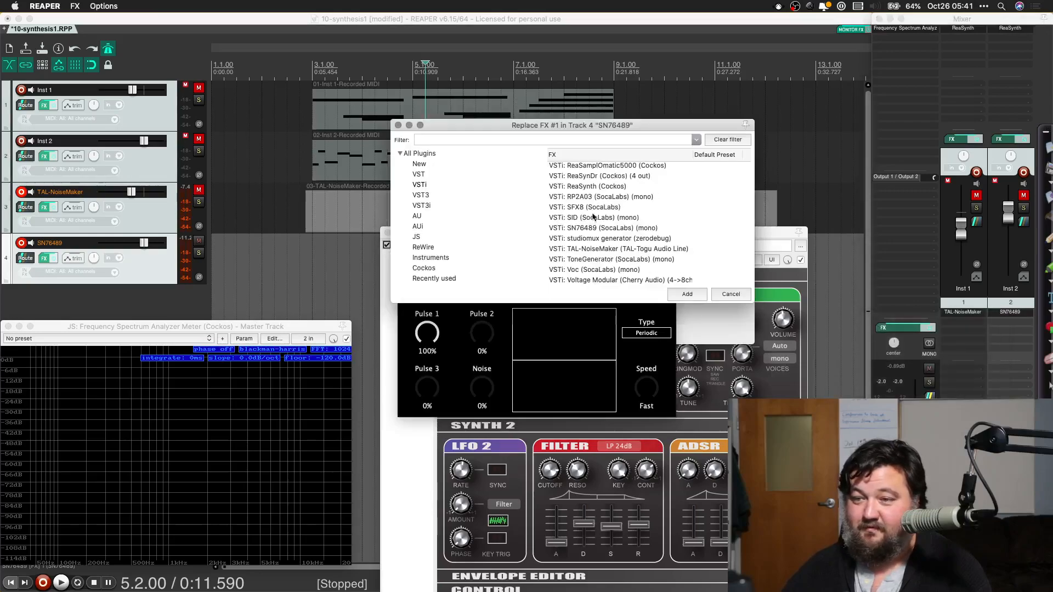
double_click(607, 197)
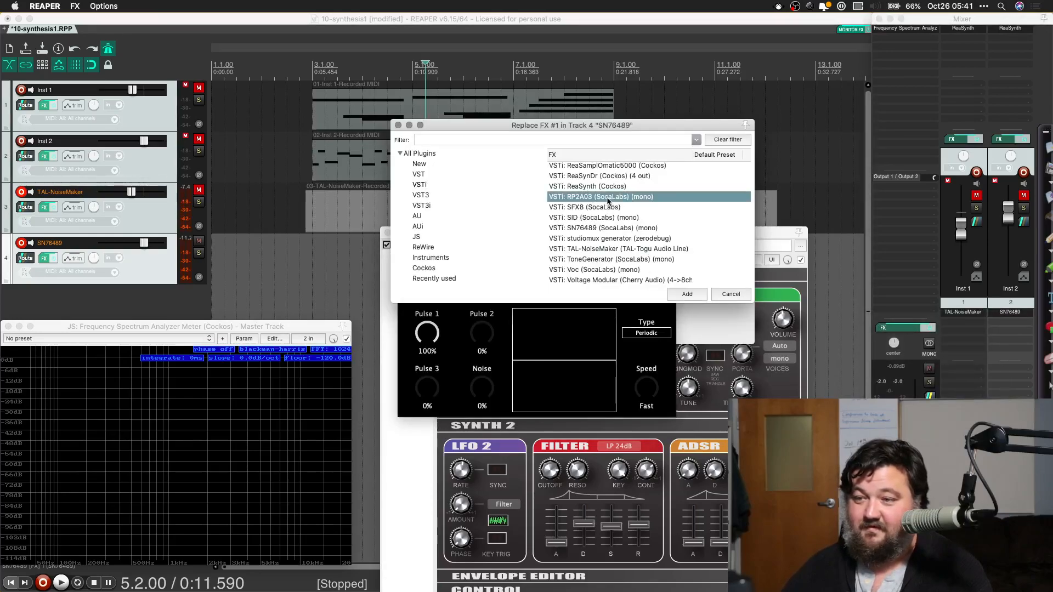
left_click_drag(580, 250, 577, 146)
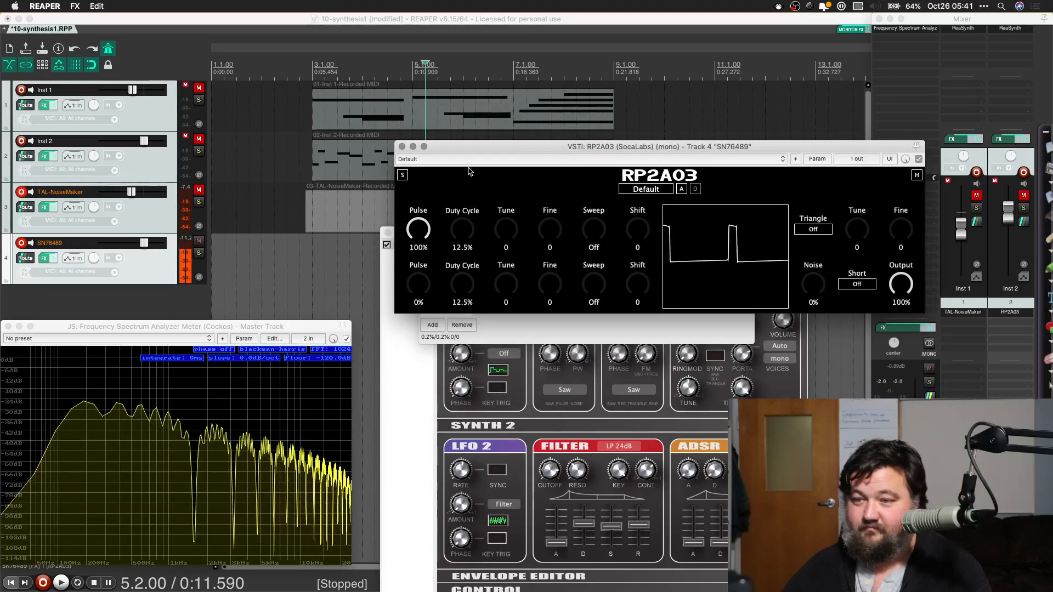
Step: Try out RP2A03's pulse controls, setting the second pulse to 22%, its Fine to 22, Sweep to 8 and Shift to 2
left_click_drag(460, 209, 459, 143)
left_click_drag(460, 223, 439, 269)
left_click_drag(505, 292, 597, 278)
left_click_drag(601, 232, 628, 250)
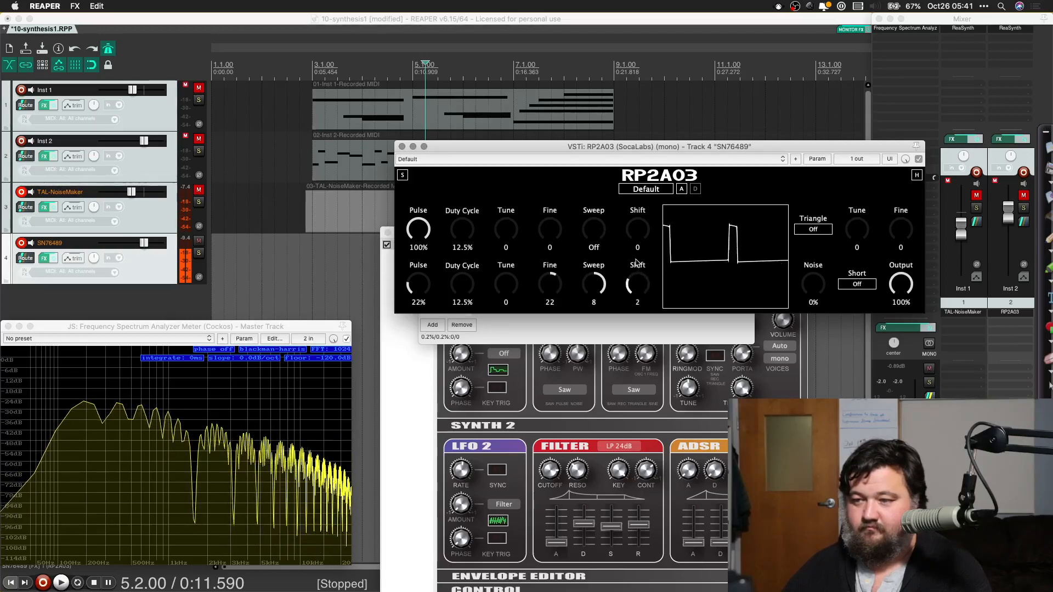
Step: Turn on RP2A03's triangle with Tune 2 and Fine -19, and toggle the noise Short option on and off
left_click(813, 230)
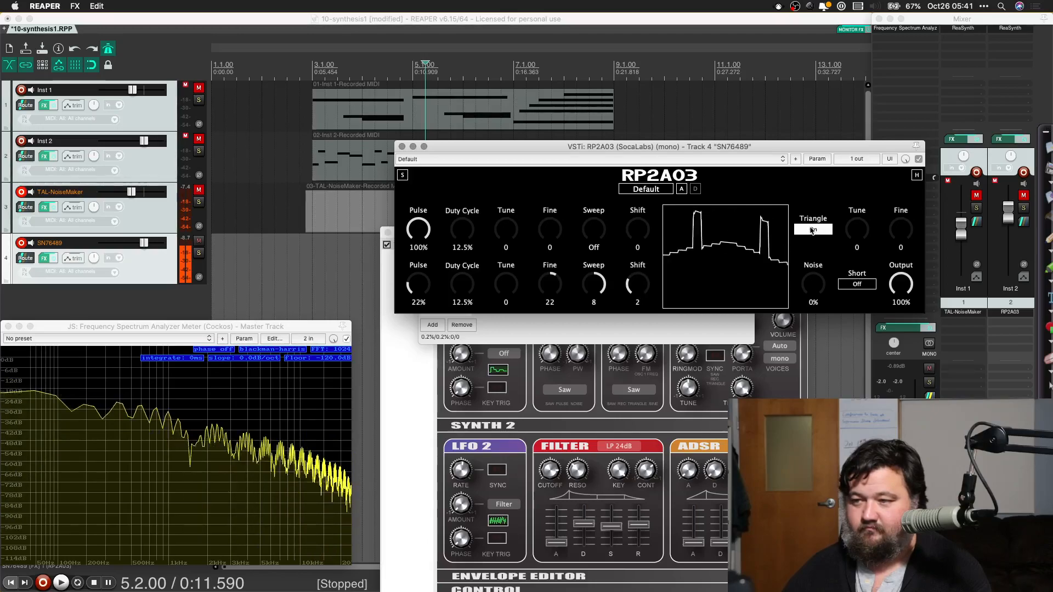
mouse_move(861, 238)
left_mouse_down()
mouse_move(861, 227)
mouse_move(861, 237)
left_mouse_up()
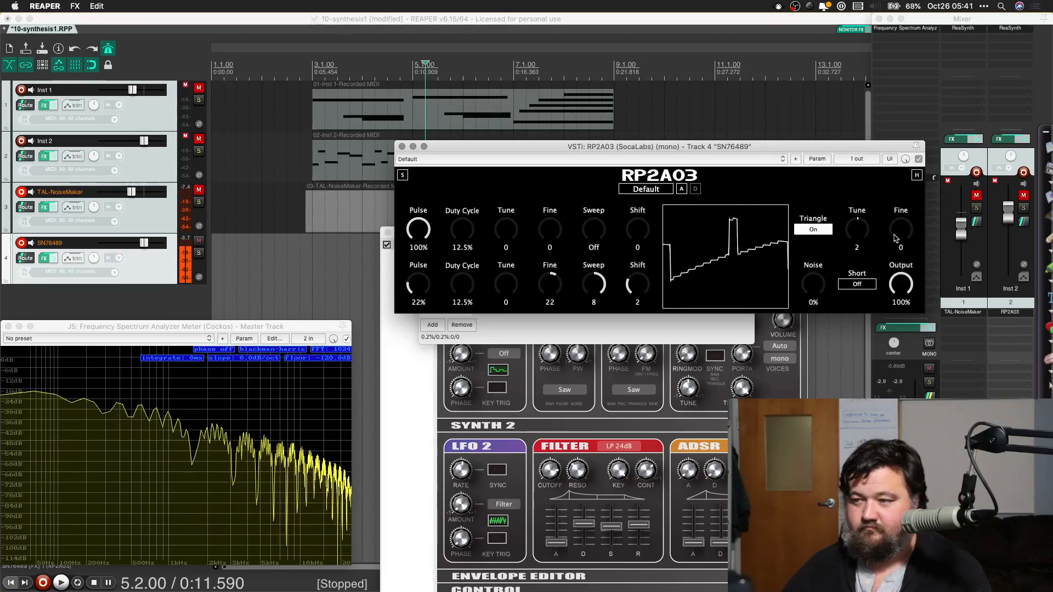
left_click_drag(897, 247, 897, 249)
left_click(853, 283)
left_click(854, 284)
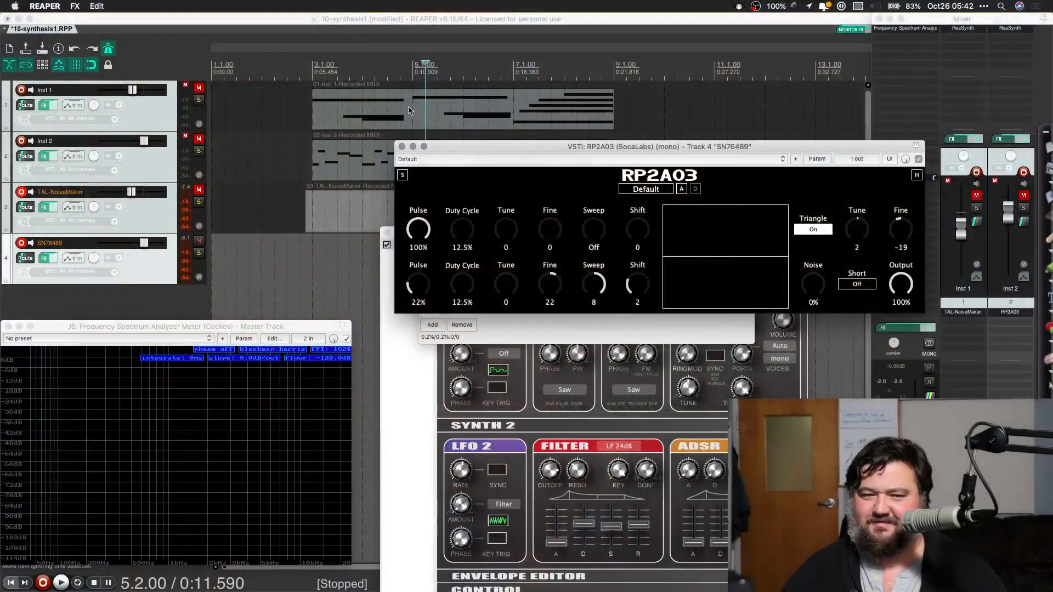
Step: Close the open plugin windows and delete the recorded MIDI item on the TAL-NoiseMaker track
left_click(403, 147)
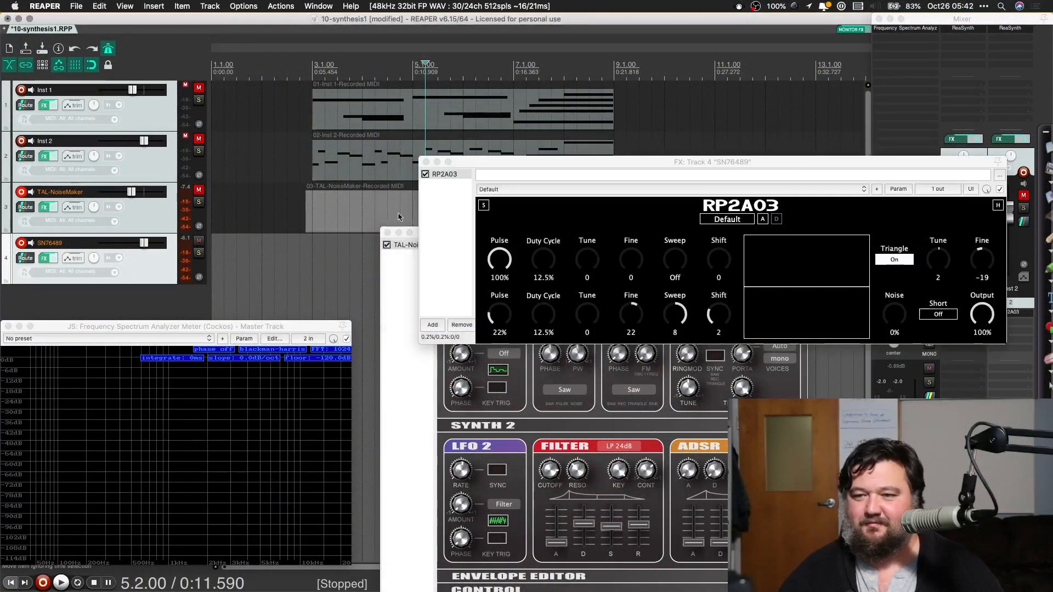
left_click(427, 162)
left_click(387, 232)
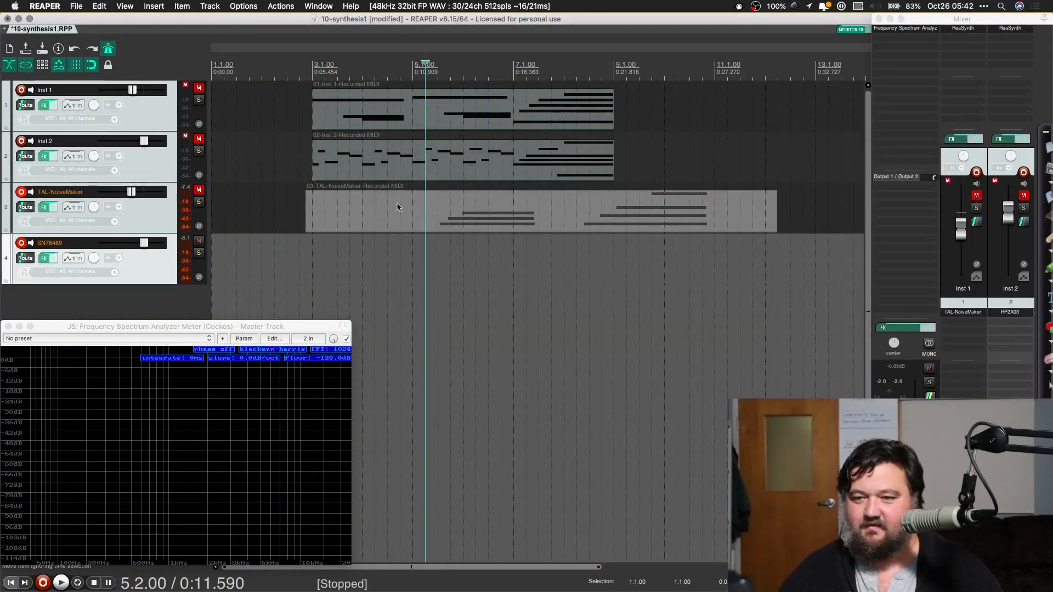
left_click(398, 207)
key("Delete")
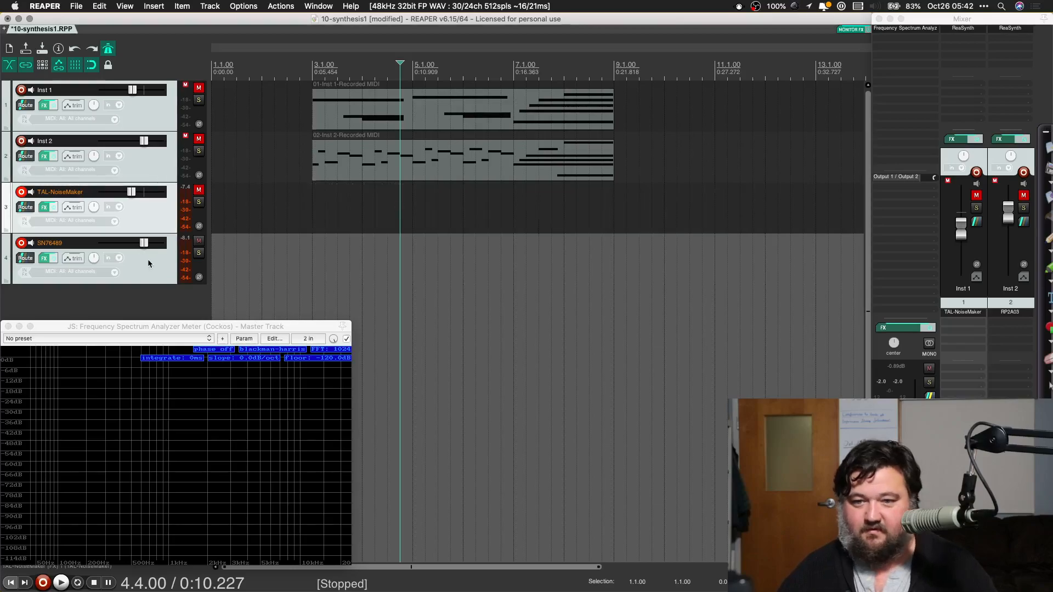
Step: Mute the SN76489 and TAL-NoiseMaker tracks, select the Inst 2 MIDI item and unmute Inst 2
left_click(199, 241)
left_click(199, 190)
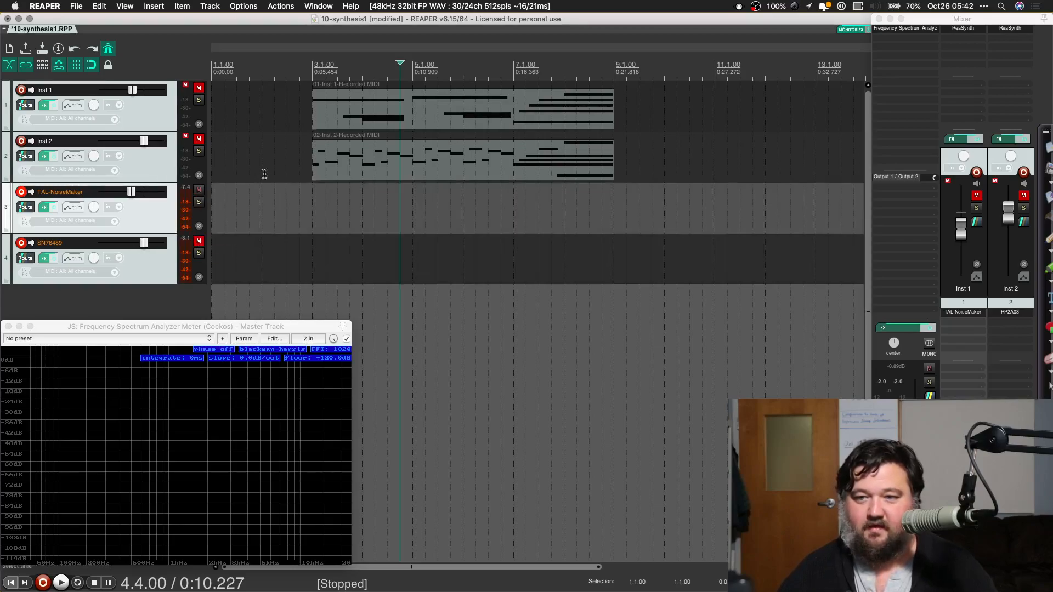
left_click(337, 159)
left_click(199, 138)
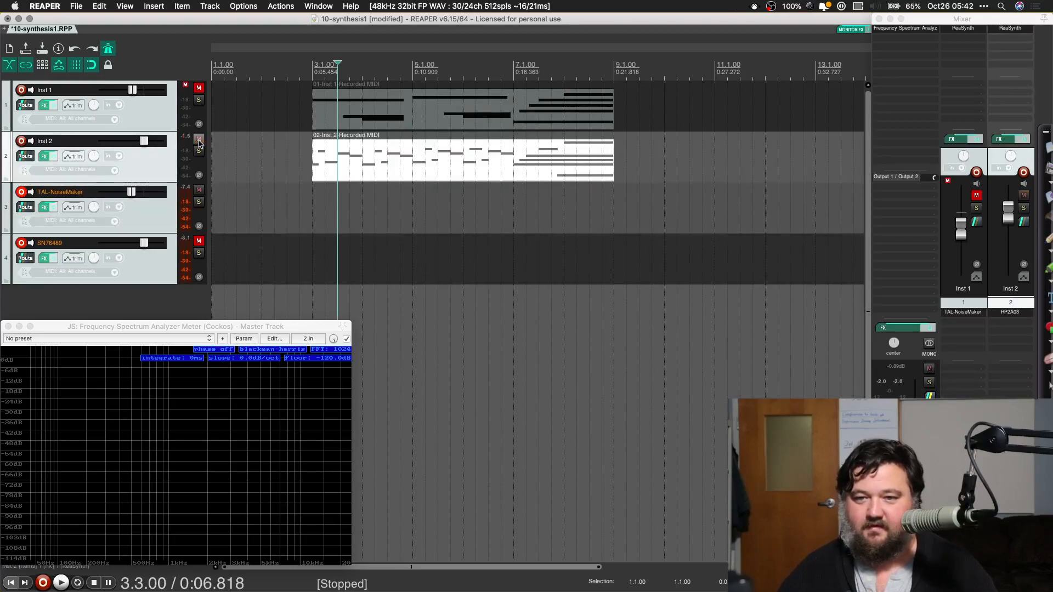
left_click(199, 190)
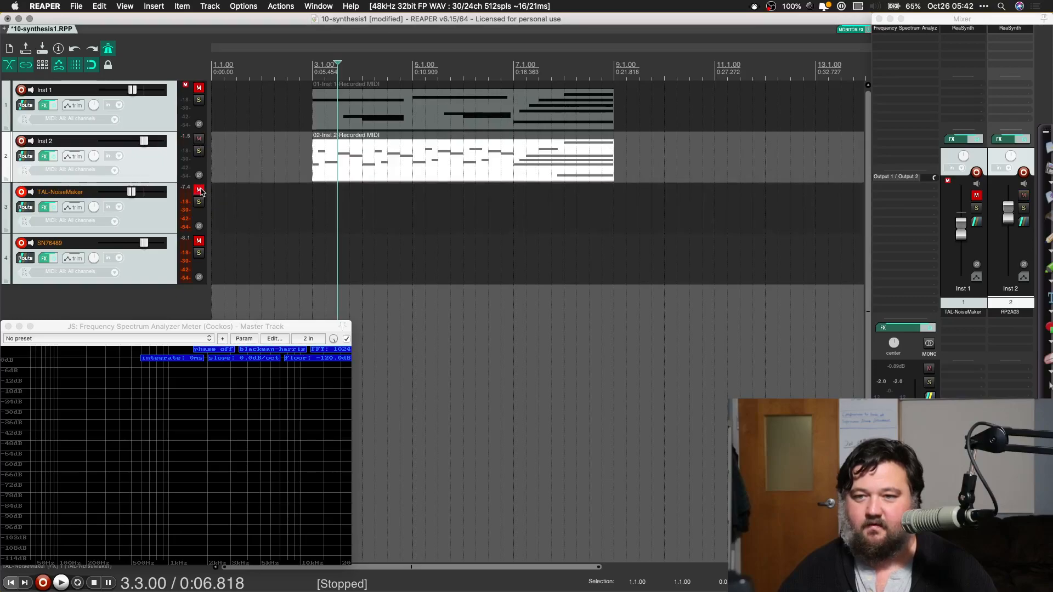
Step: Copy the Inst 2 MIDI item to the SN76489 track at 3.1.00, muting Inst 2 and unmuting SN76489
left_click(368, 160)
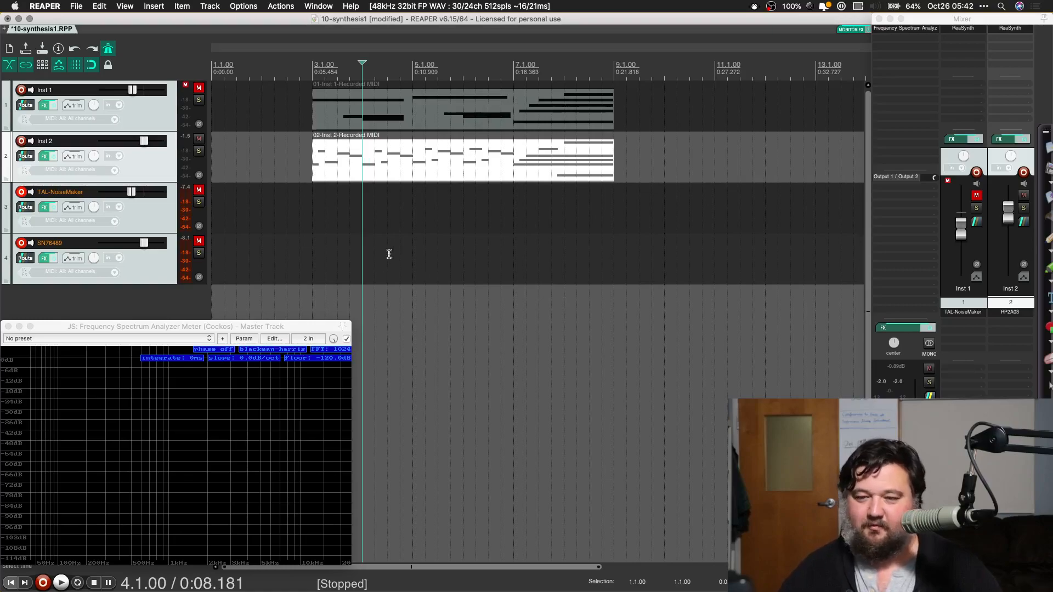
left_click(312, 249)
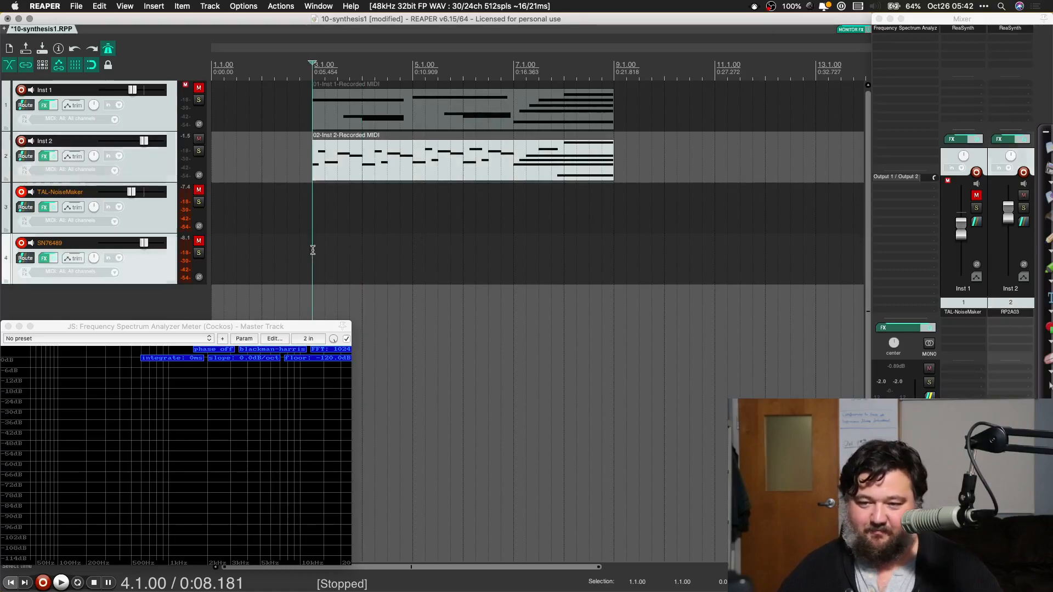
key("super+v")
left_click(199, 138)
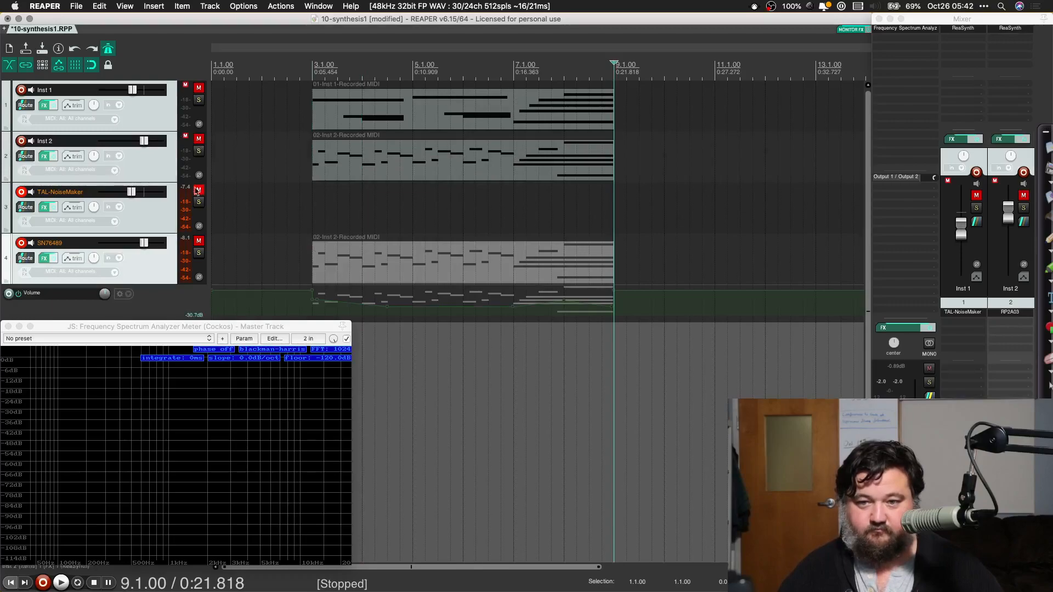
left_click(199, 241)
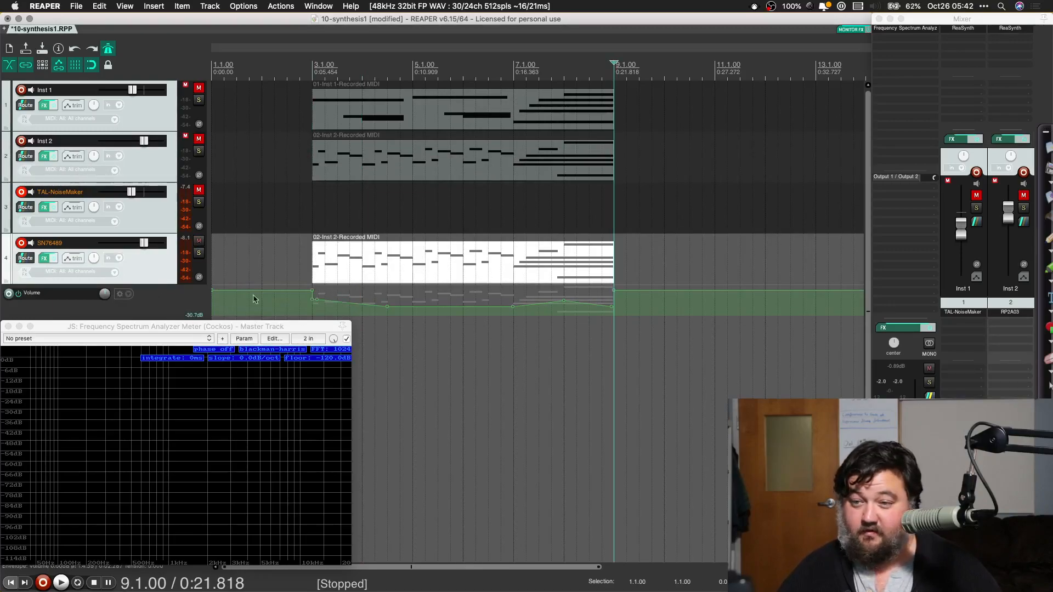
Step: Remove the pasted volume envelope from the SN76489 track and trim its MIDI item to one bar, from 3.1.00 to 4.1.00
left_click(292, 303)
key("super+z")
key("super+z")
left_click_drag(612, 268, 360, 276)
Step: Glue the one-bar item on the SN76489 track and extend it as a loop until 9.1.00
right_click(340, 273)
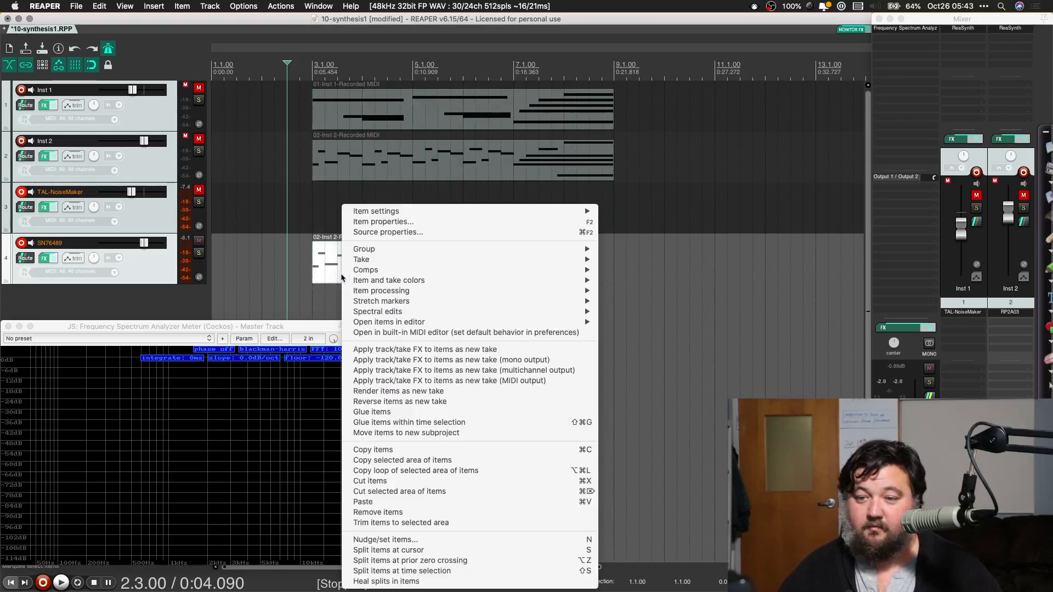
left_click(396, 413)
left_click_drag(362, 271, 614, 258)
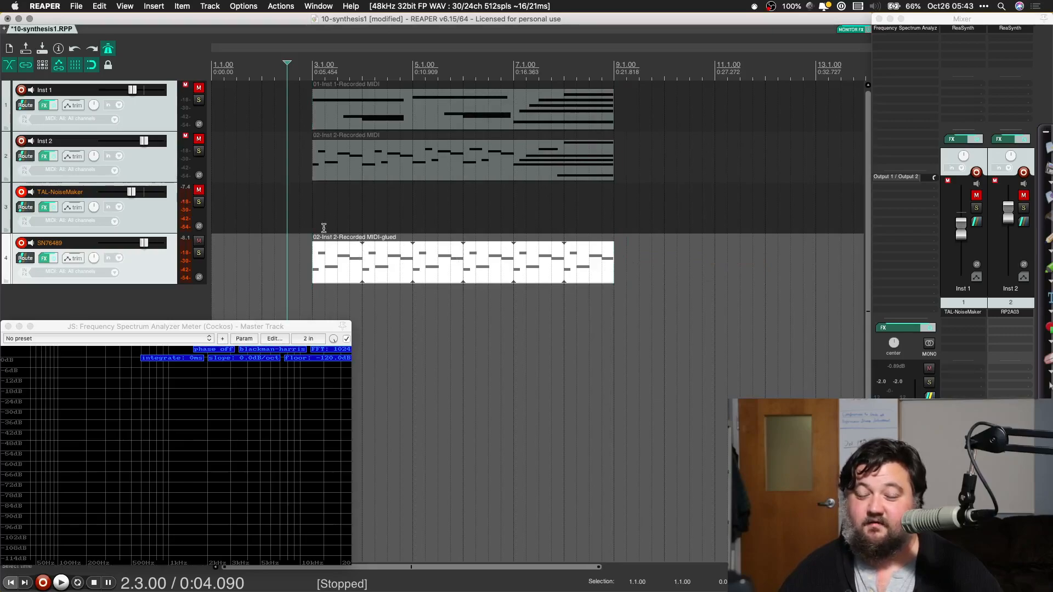
Step: Play back the looped part from 2.3.00 and lower the SN76489 track's volume
key("space")
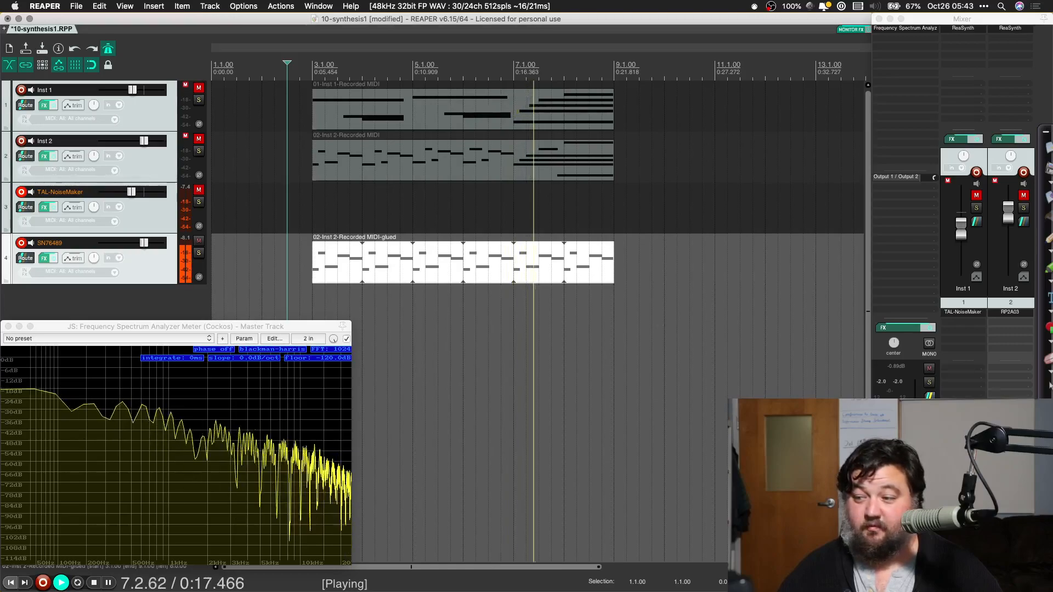
left_click_drag(1007, 497, 1008, 521)
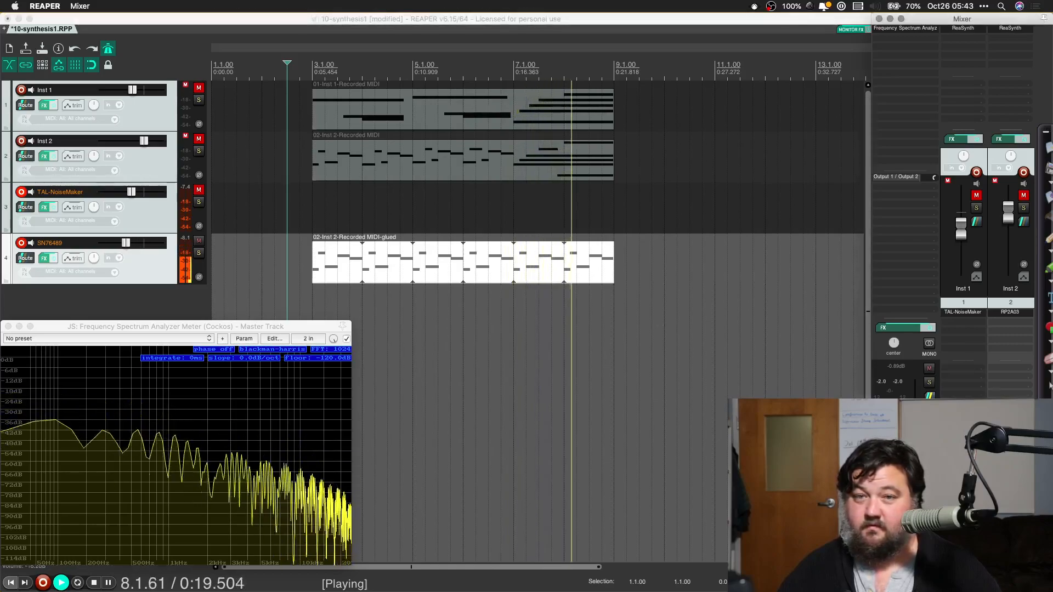
left_click(244, 20)
Step: Insert the SocaLabs AUi SID as a virtual instrument on a new track and move its plugin window below the tracks
left_click(156, 6)
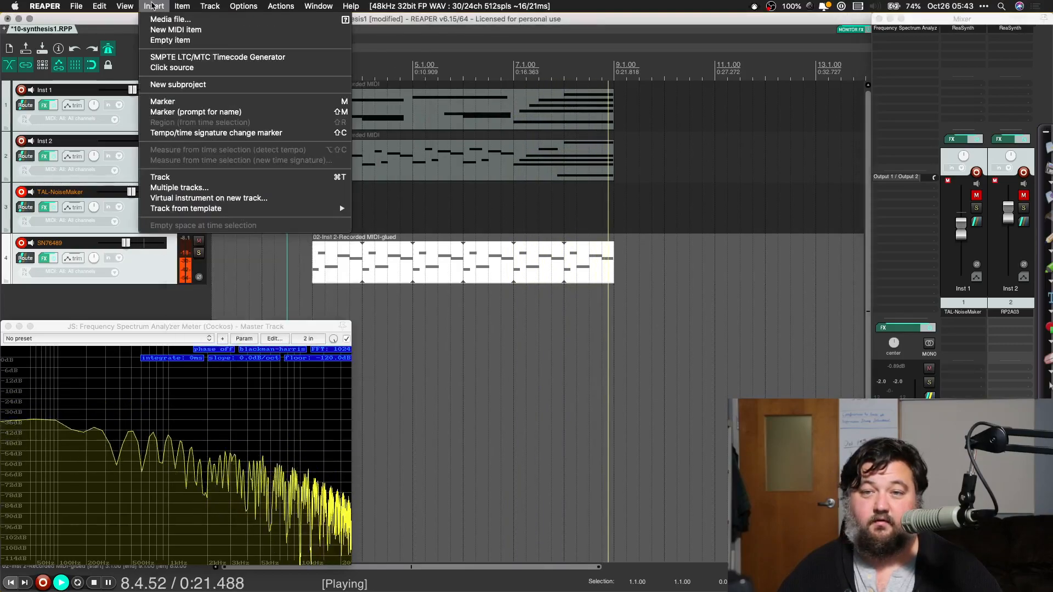
mouse_move(209, 6)
mouse_move(236, 52)
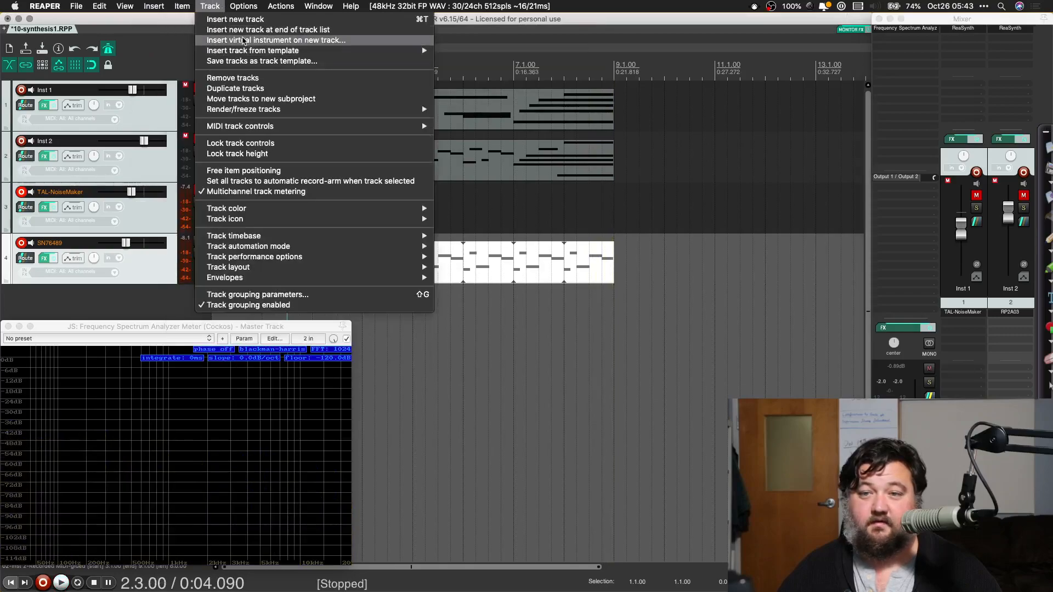
left_click(243, 40)
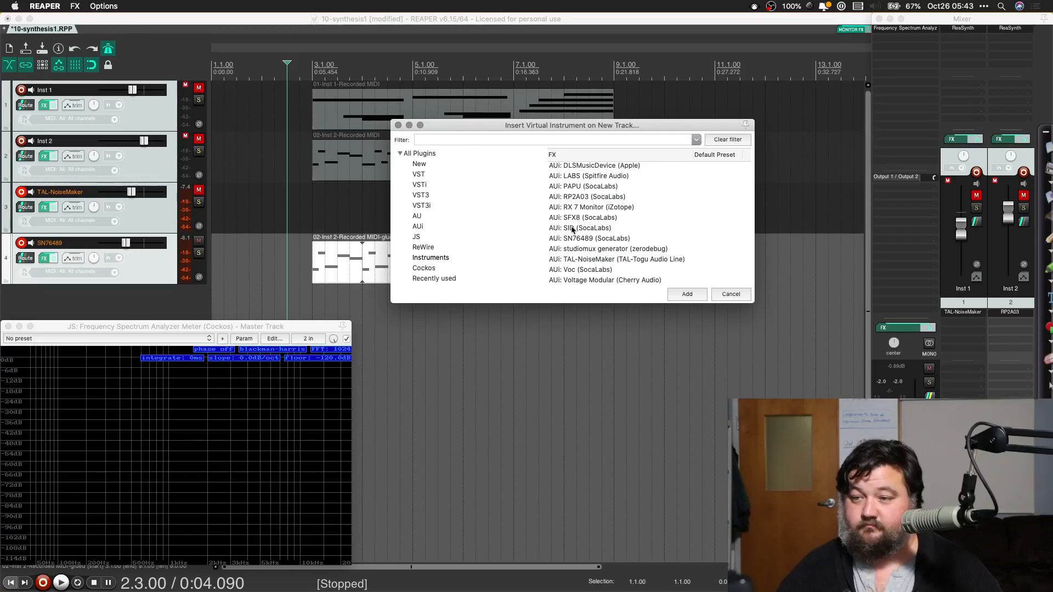
double_click(571, 230)
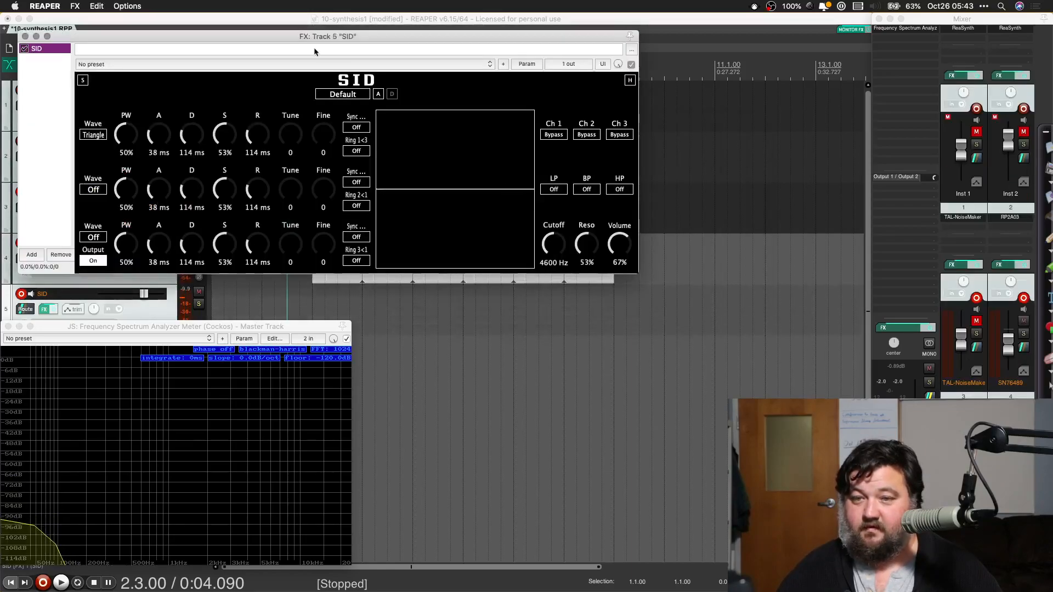
left_click_drag(293, 45, 390, 387)
Step: Copy the looped MIDI item from the SN76489 track onto the SID track, starting at 3.3.00
left_click(349, 264)
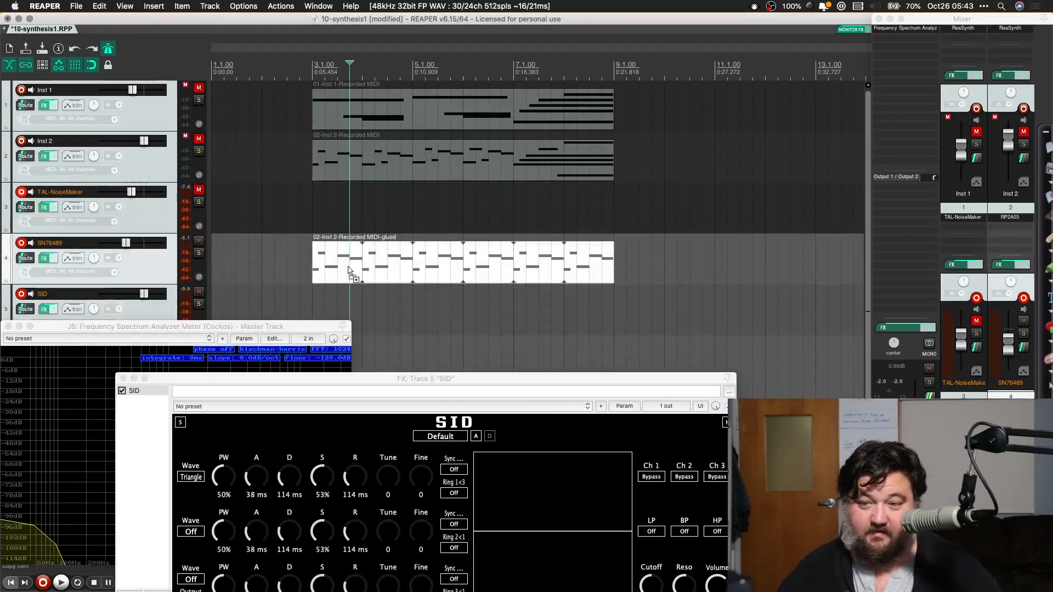
left_click(325, 298)
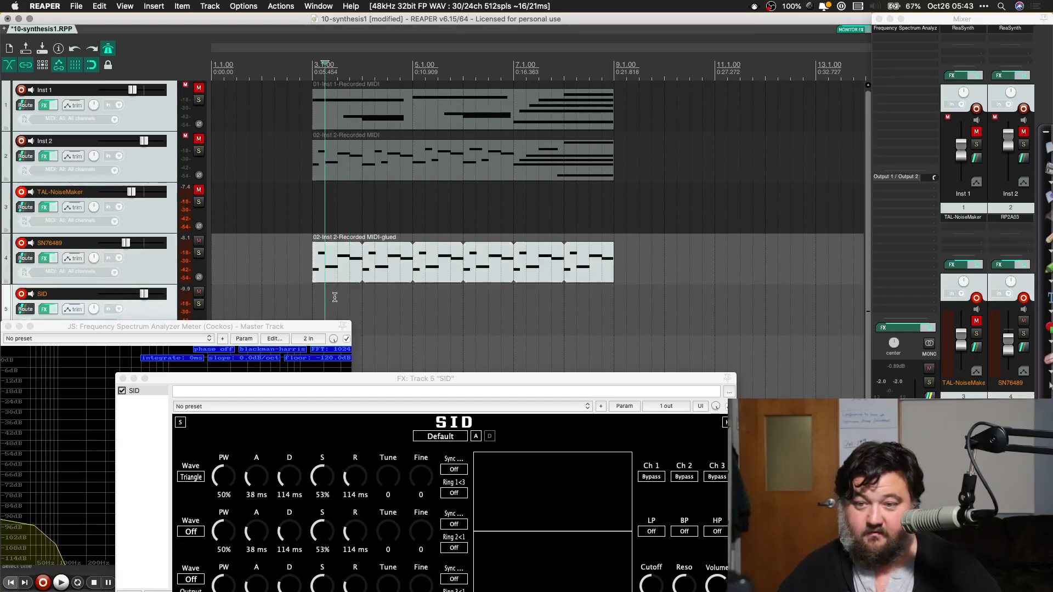
left_click_drag(336, 296, 340, 300)
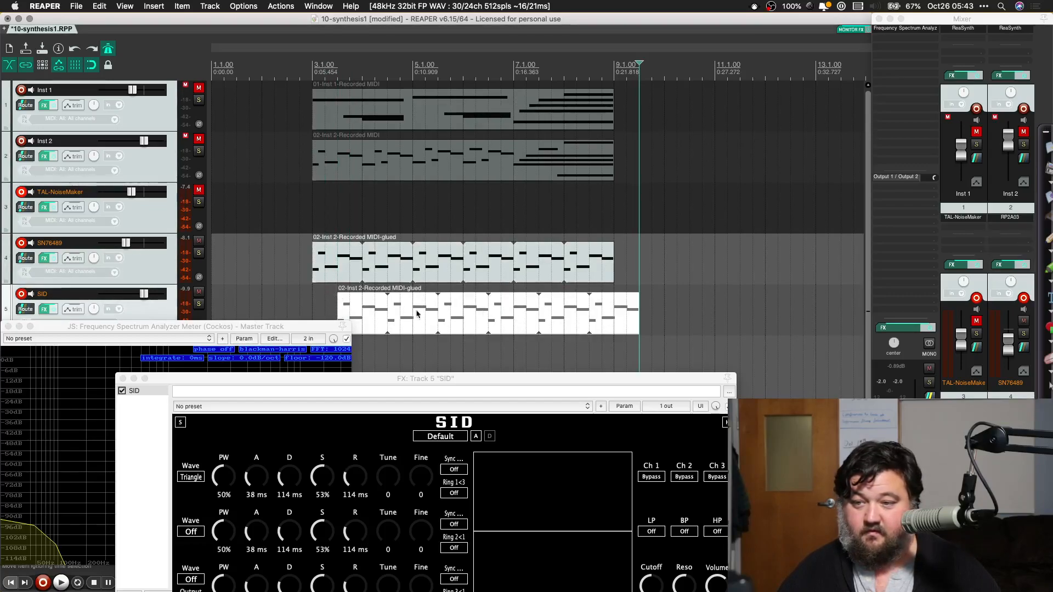
Step: Transpose all notes of the SID track's MIDI item up one octave, so the first note becomes G4, and close the editor
double_click(356, 309)
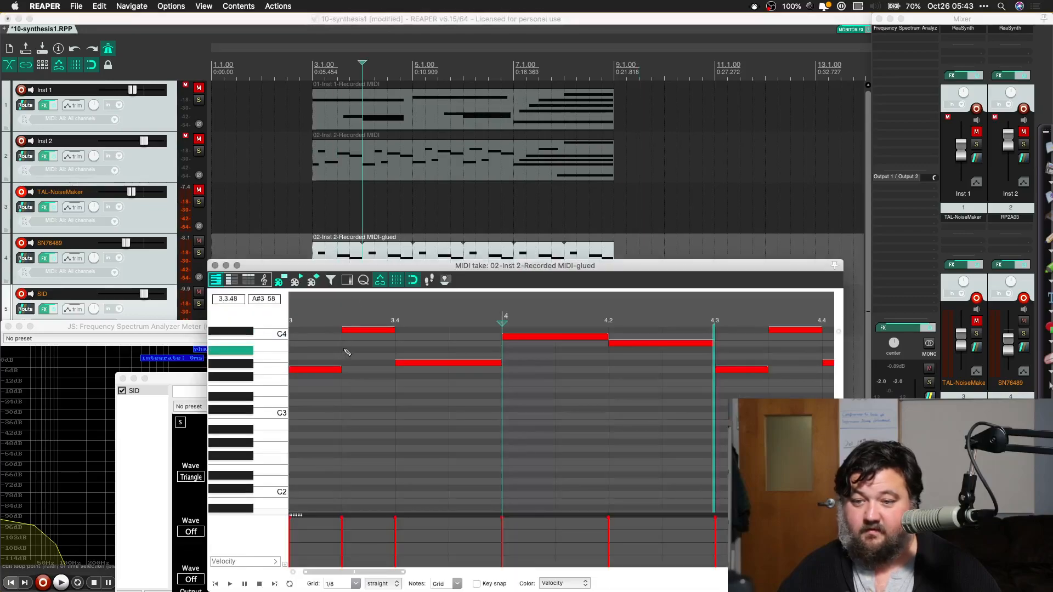
scroll(352, 352, "down", 10)
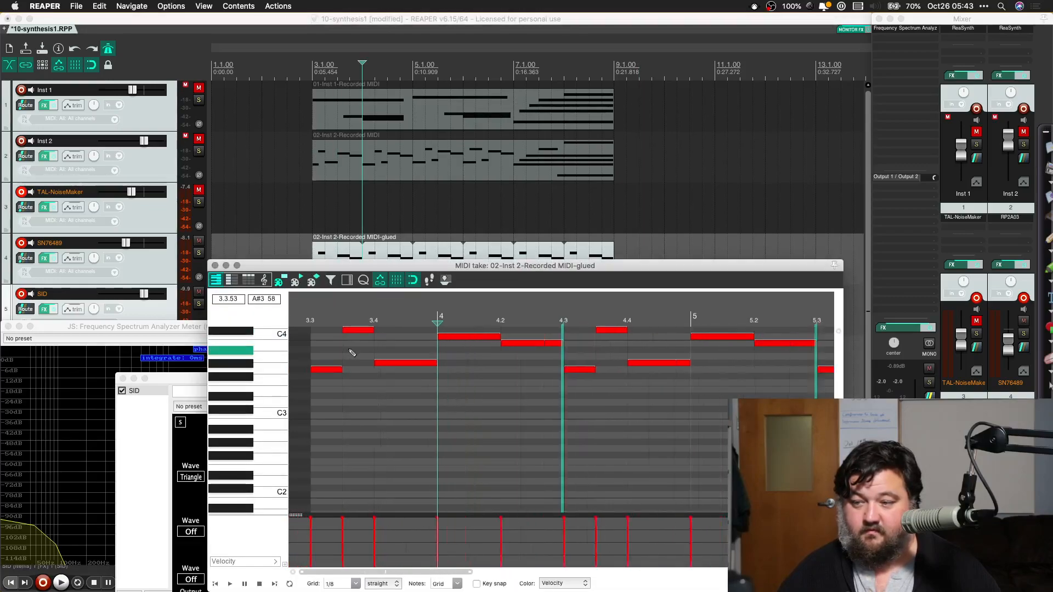
scroll(351, 353, "down", 5)
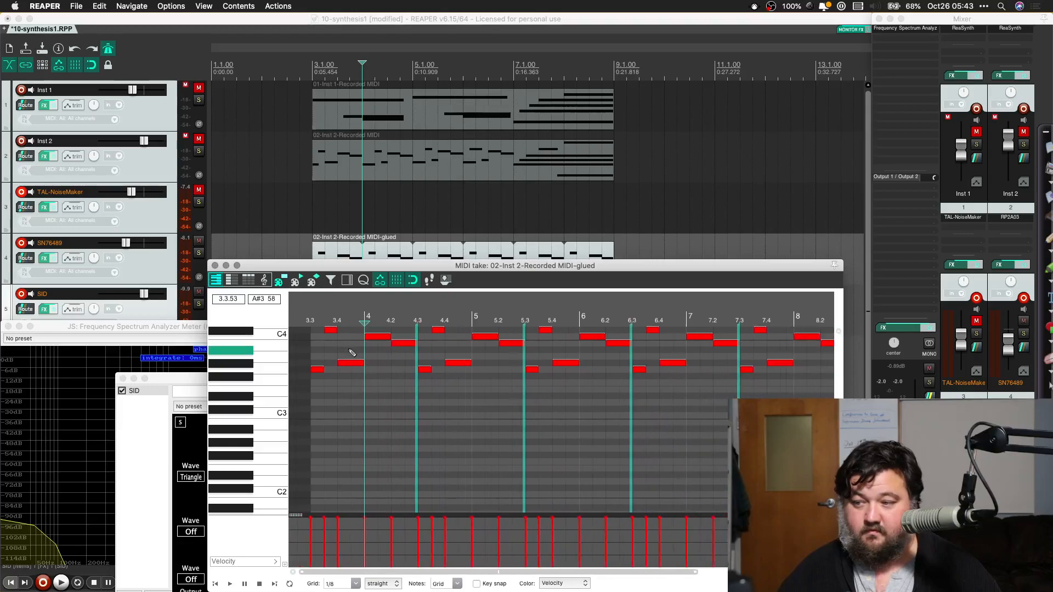
scroll(352, 352, "up", 12)
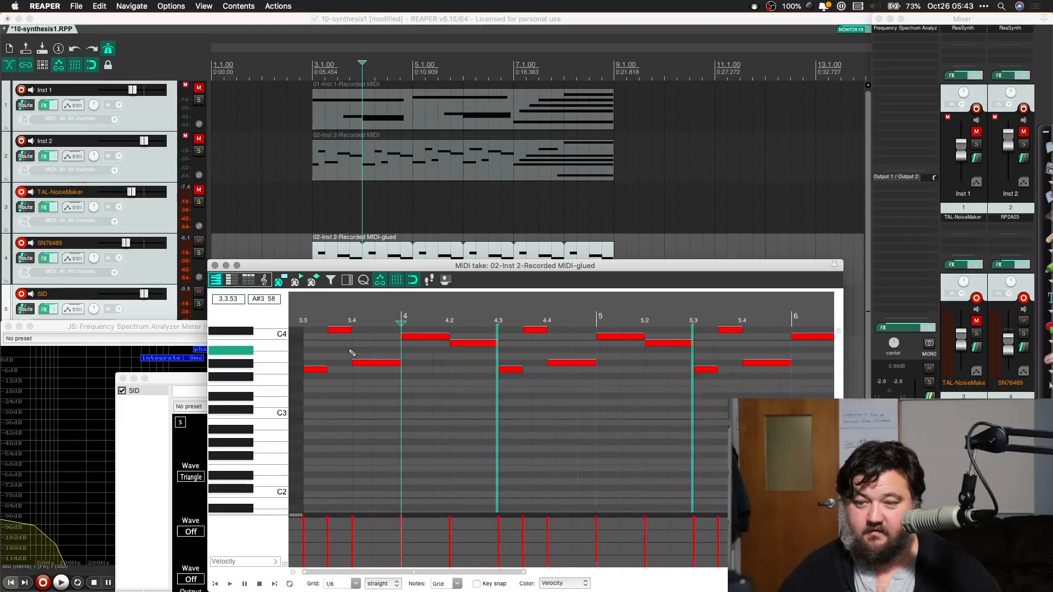
scroll(250, 360, "up", 5)
key("super+a")
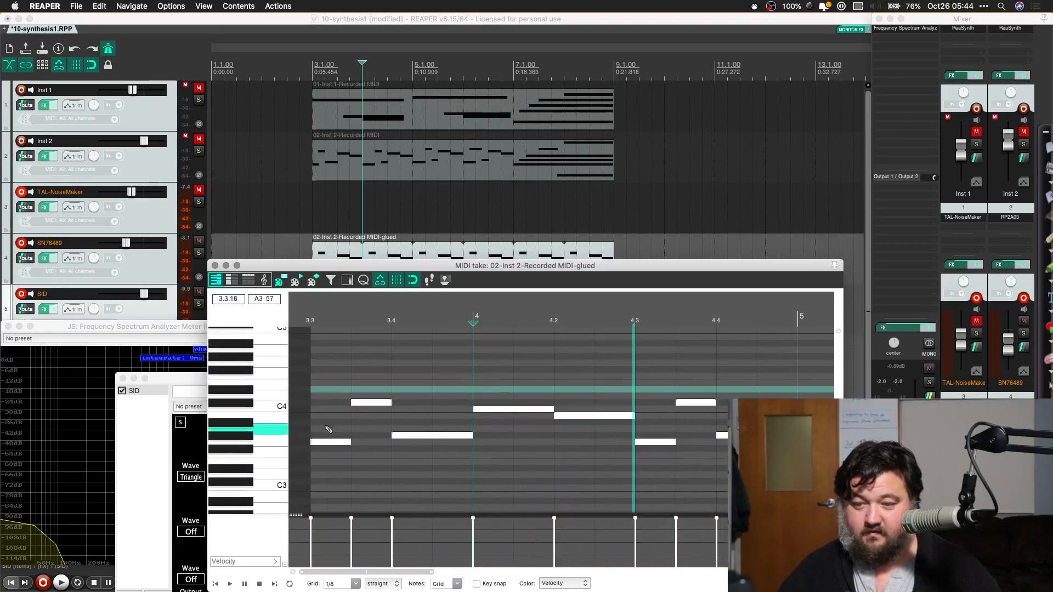
scroll(217, 376, "up", 2)
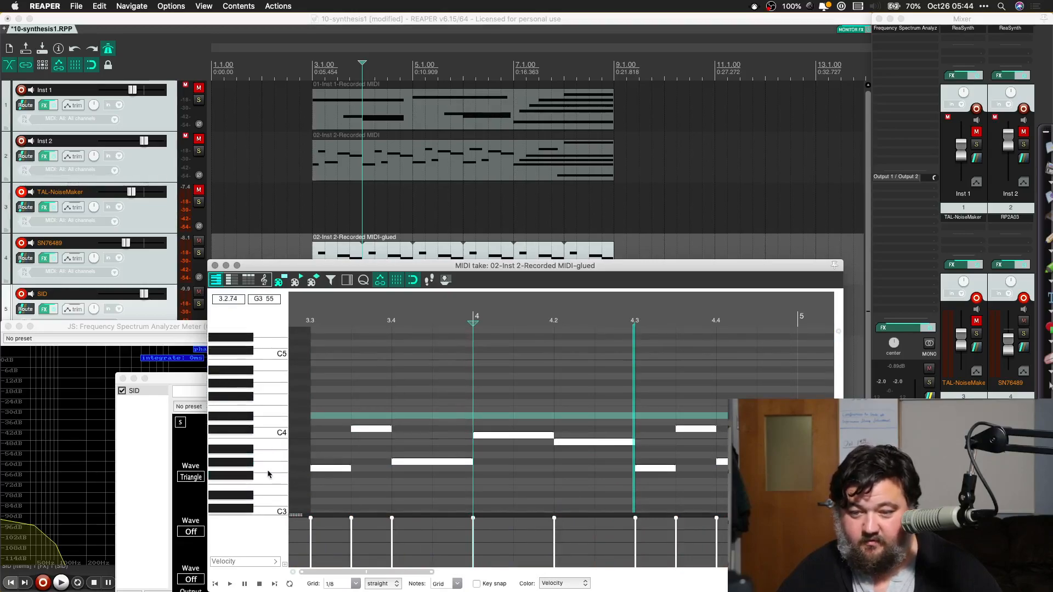
left_click_drag(337, 471, 337, 394)
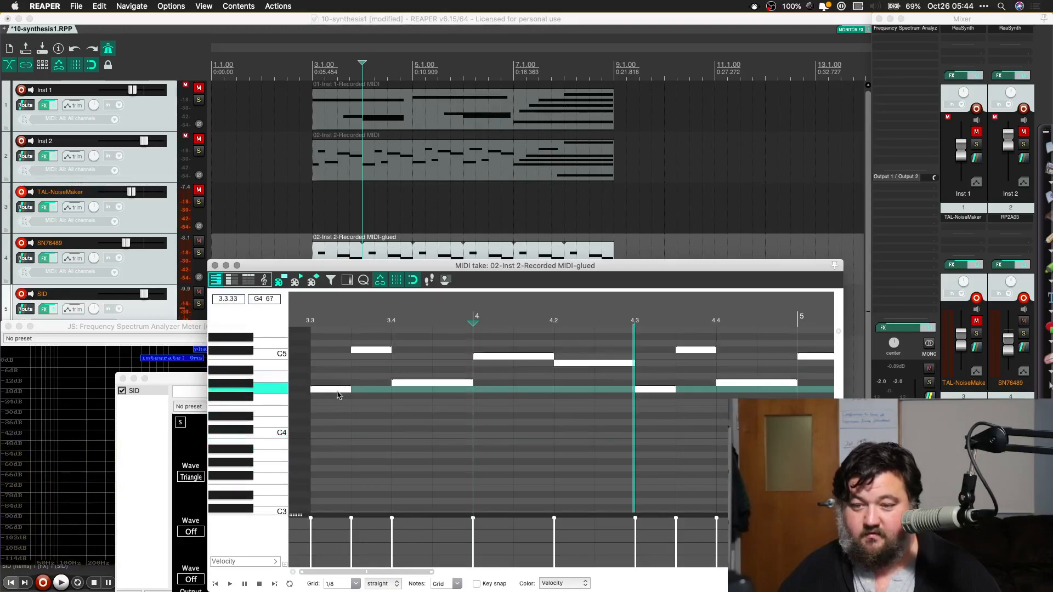
left_click(215, 266)
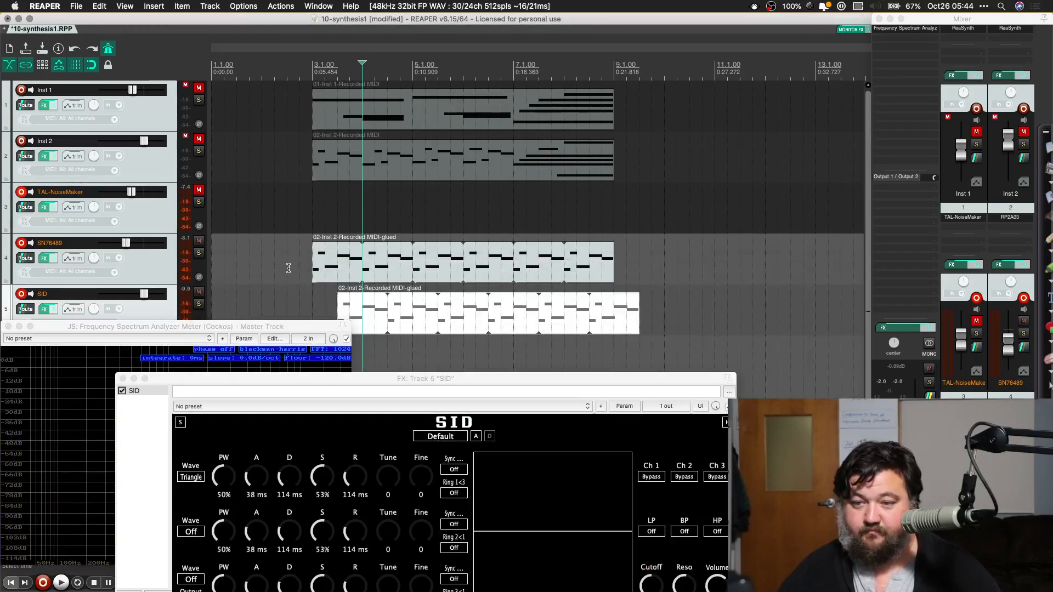
Step: Play back both parts from 2.4.00, raise the SID track's volume slightly and bring its whole plugin window into view
left_click(301, 301)
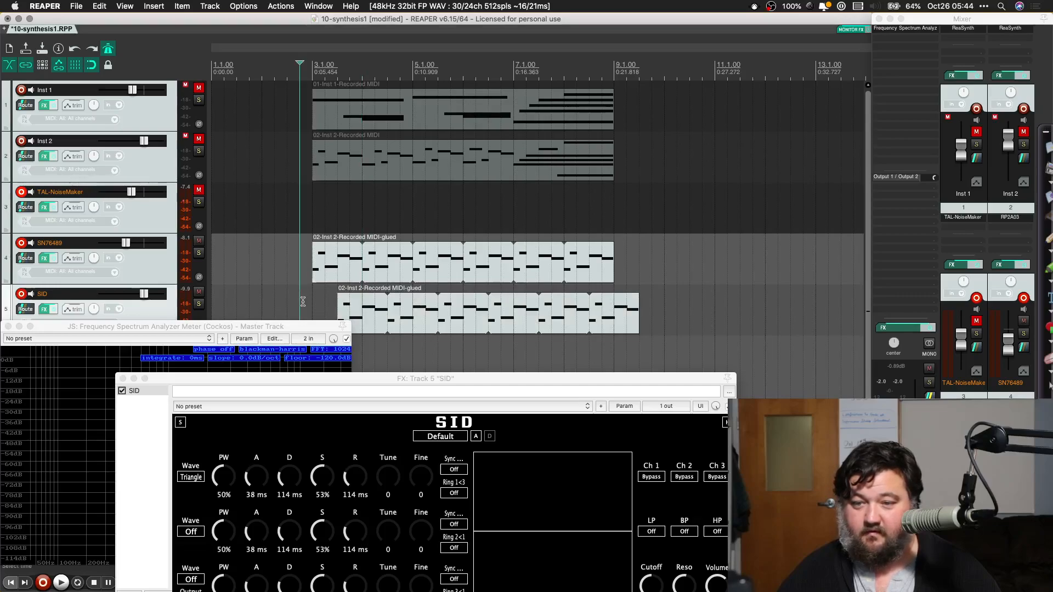
key("space")
left_click_drag(960, 518, 961, 516)
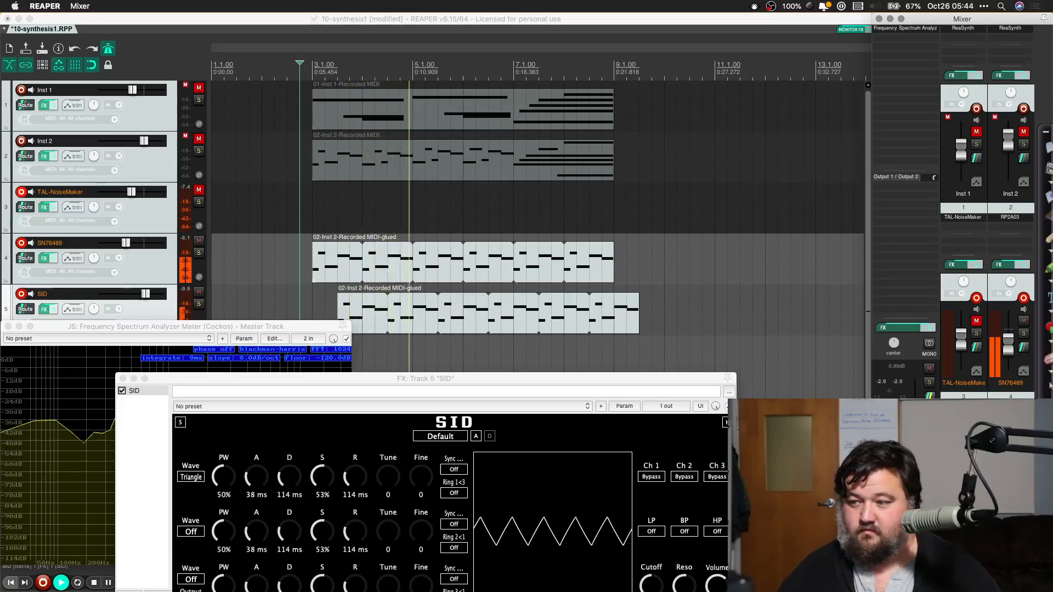
left_click_drag(962, 470, 962, 465)
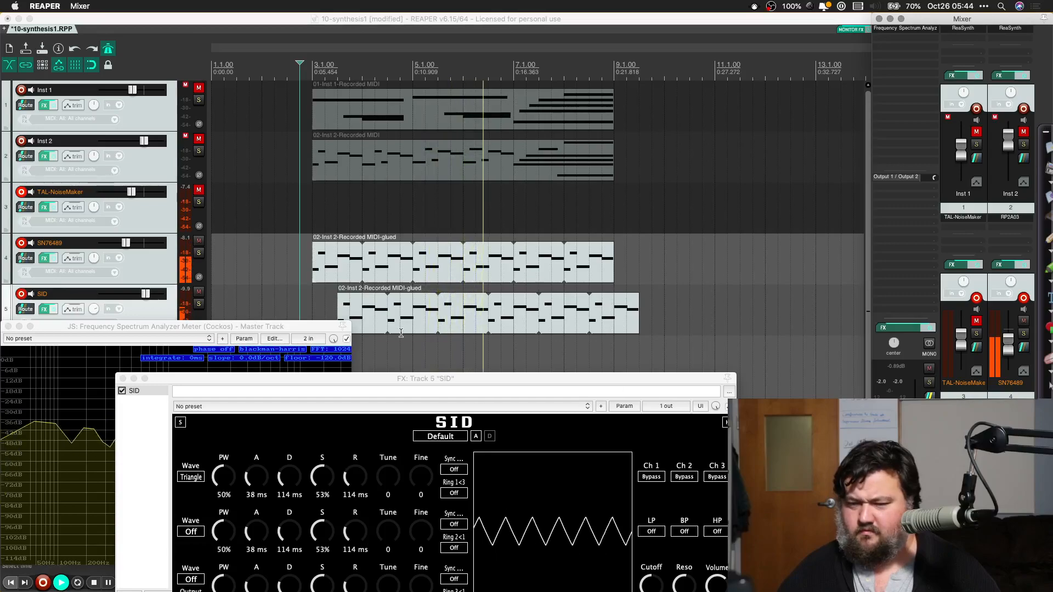
left_click_drag(345, 379, 345, 245)
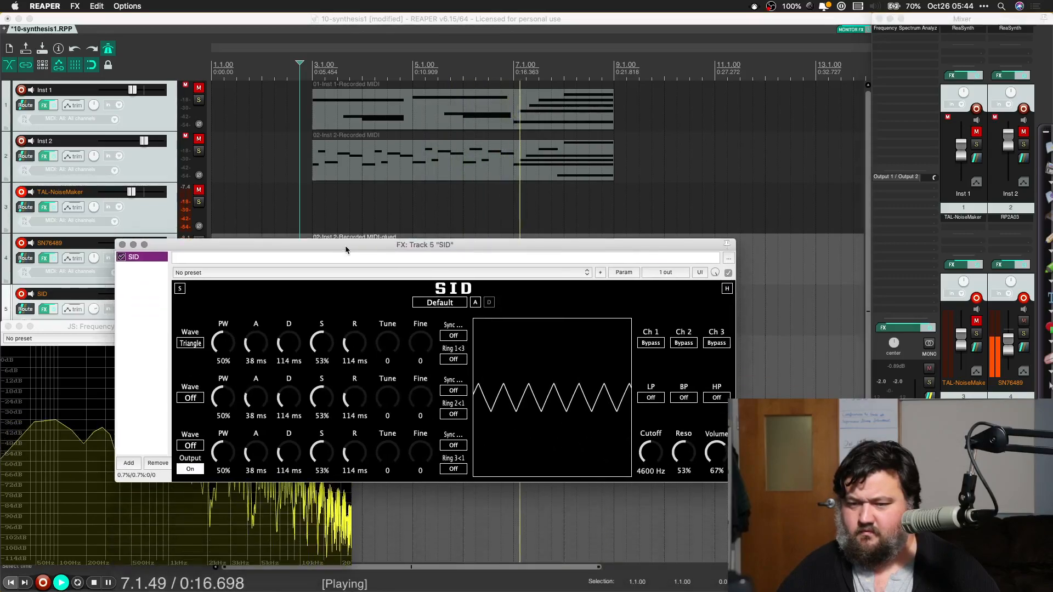
key("space")
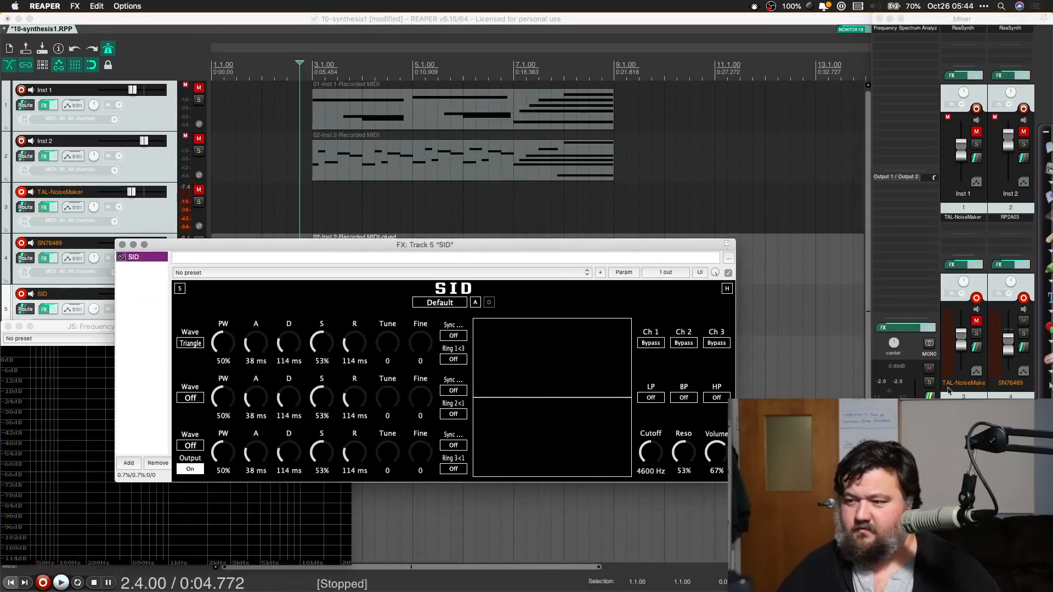
Step: Replace the SID instrument on track 5 with the SocaLabs ToneGenerator VSTi
right_click(968, 418)
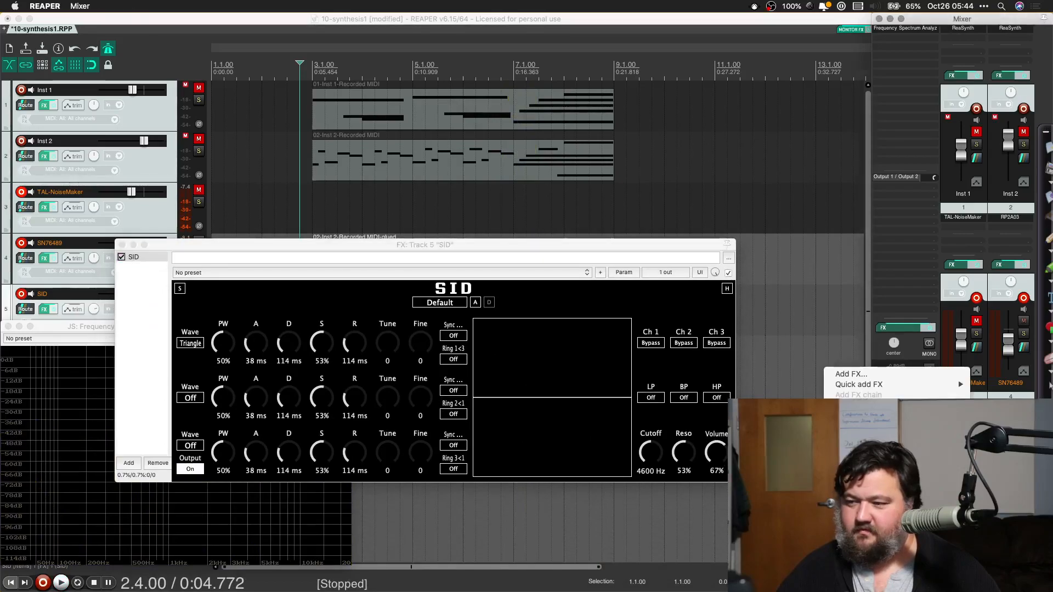
left_click(899, 447)
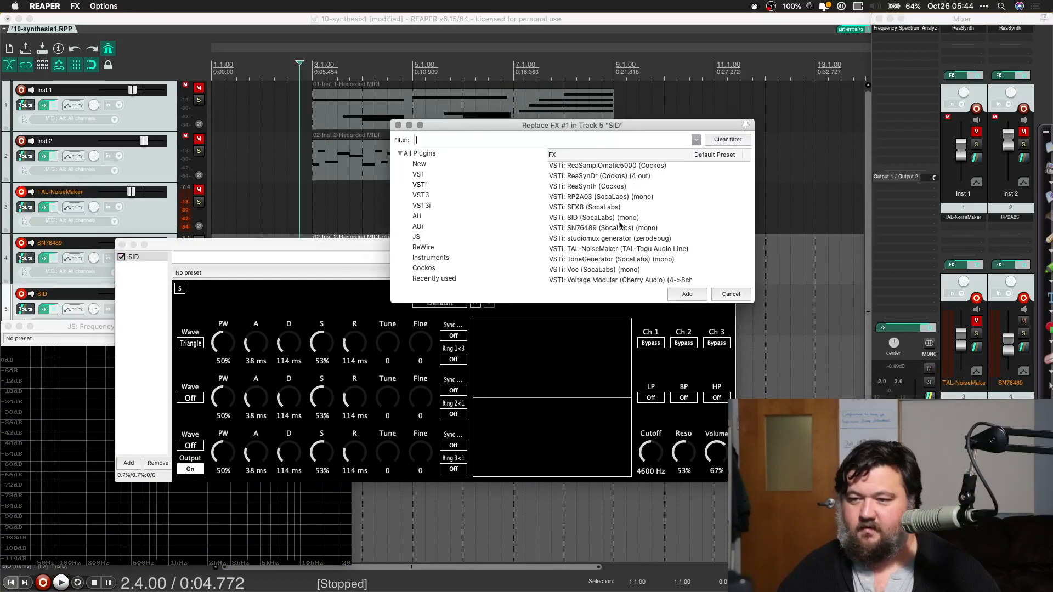
double_click(600, 259)
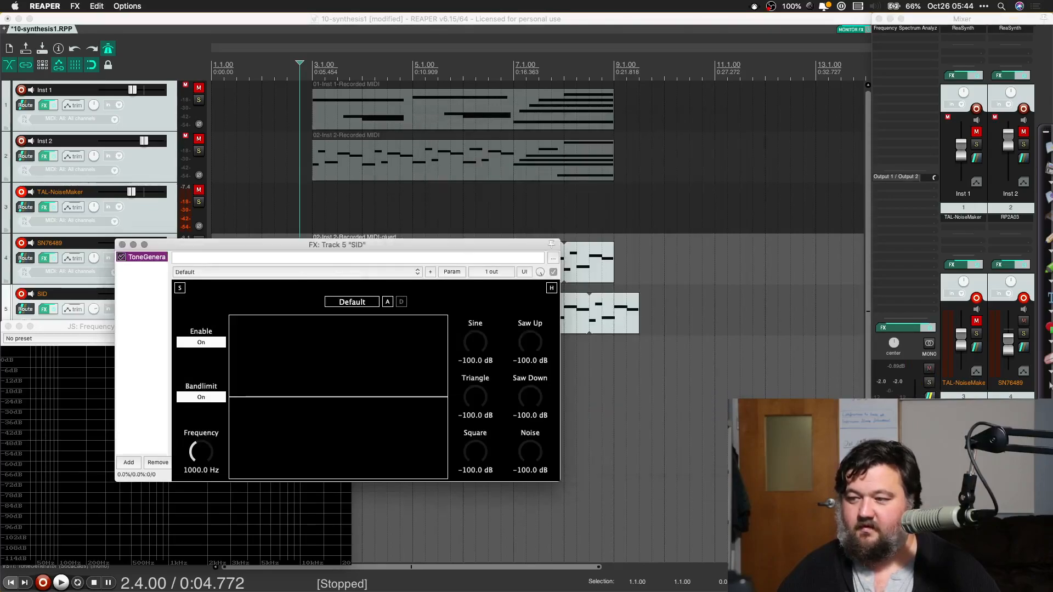
Step: Replace the ToneGenerator on track 5 with the TAL-NoiseMaker VSTi and lower the track's volume
right_click(962, 407)
left_click(877, 446)
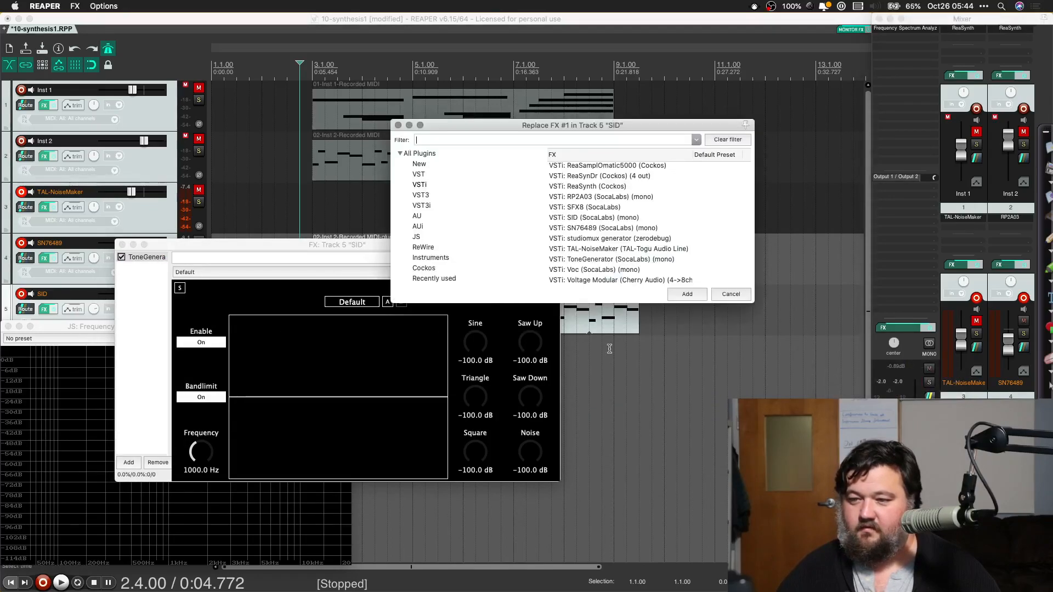
double_click(594, 249)
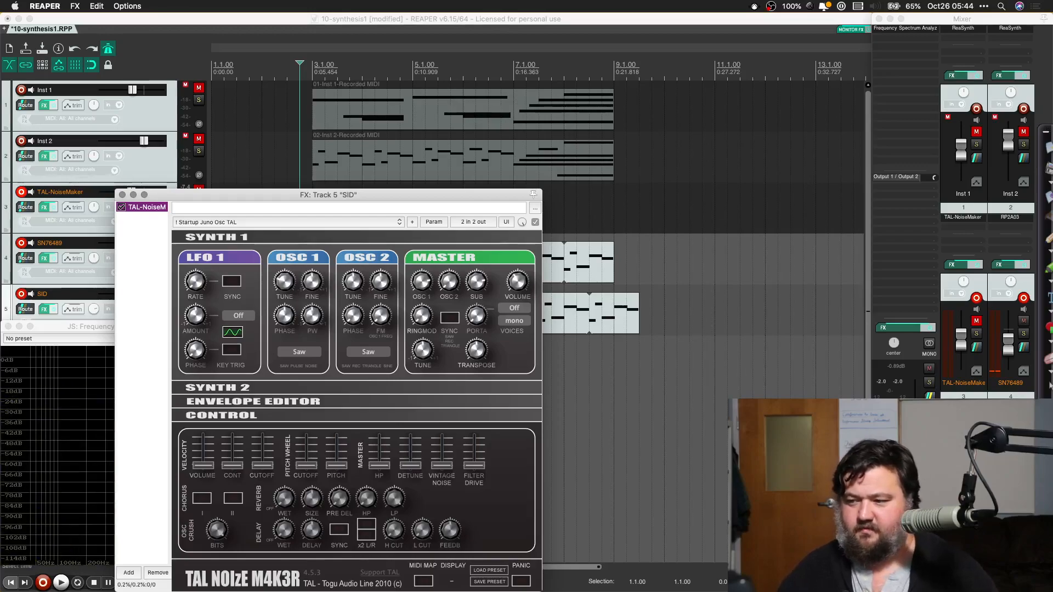
double_click(963, 471)
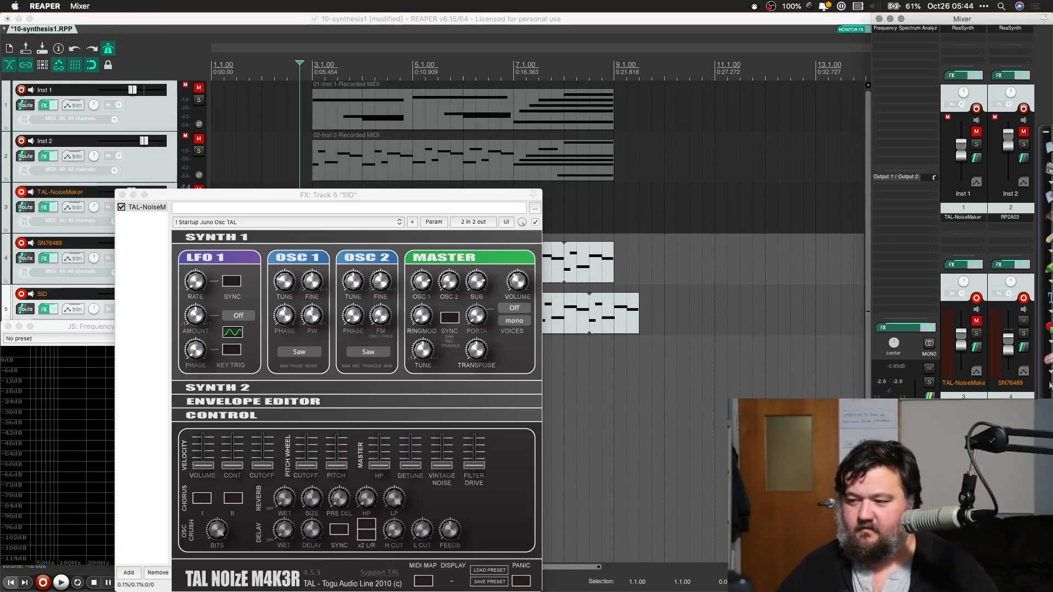
Step: Load the LD Soft Bell Lead TAL preset in track 5's TAL-NoiseMaker
left_click(218, 222)
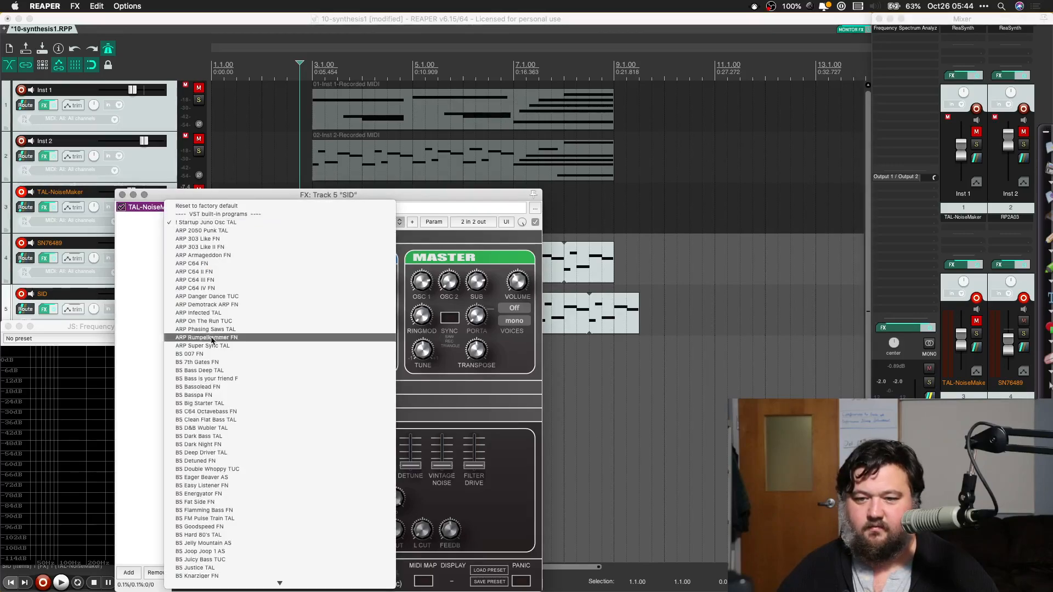
scroll(219, 439, "down", 10)
scroll(200, 568, "down", 10)
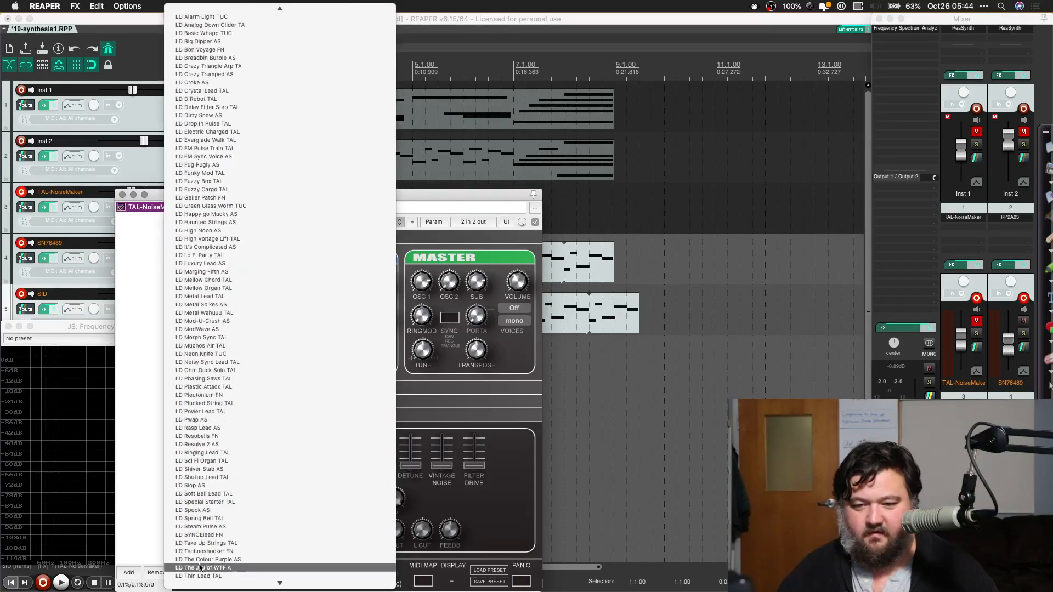
scroll(200, 568, "down", 10)
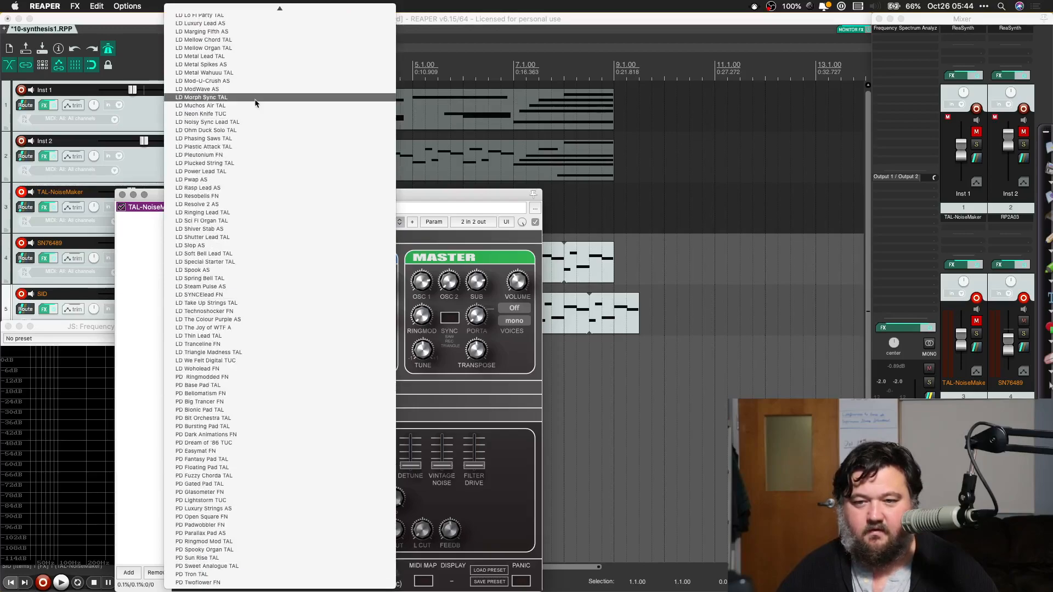
left_click(230, 254)
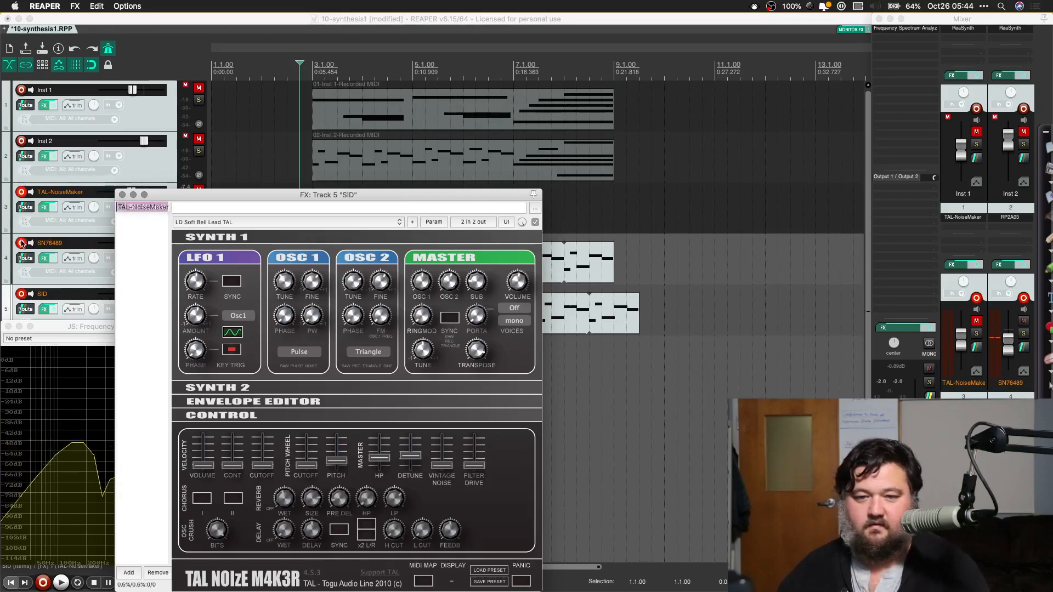
Step: Disarm the SN76489 track, close the TAL-NoiseMaker window and raise the SN76489 track's volume during playback from 2.4.00
left_click(22, 244)
left_click(122, 196)
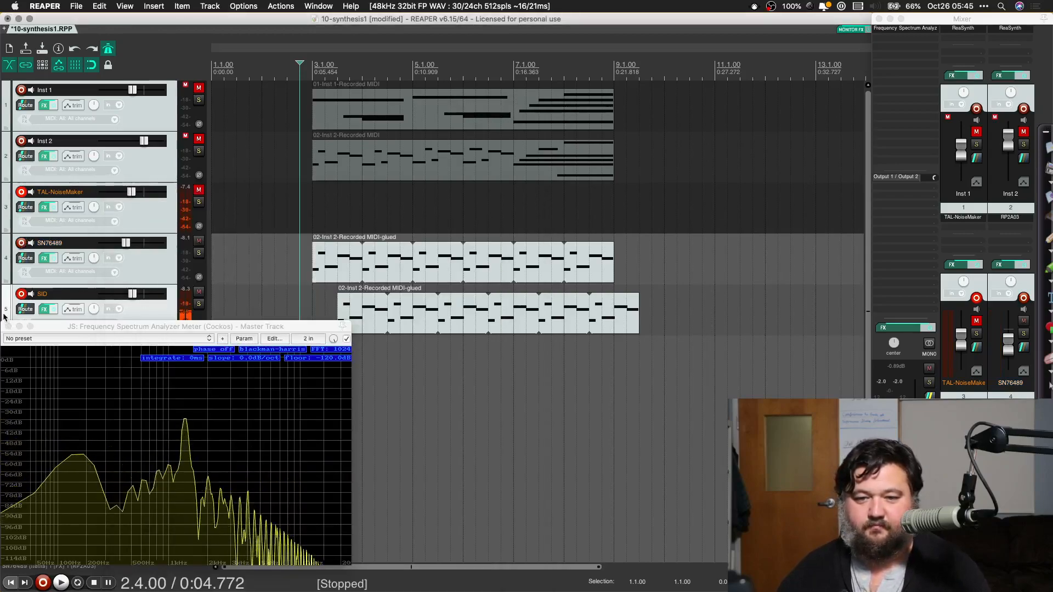
key("space")
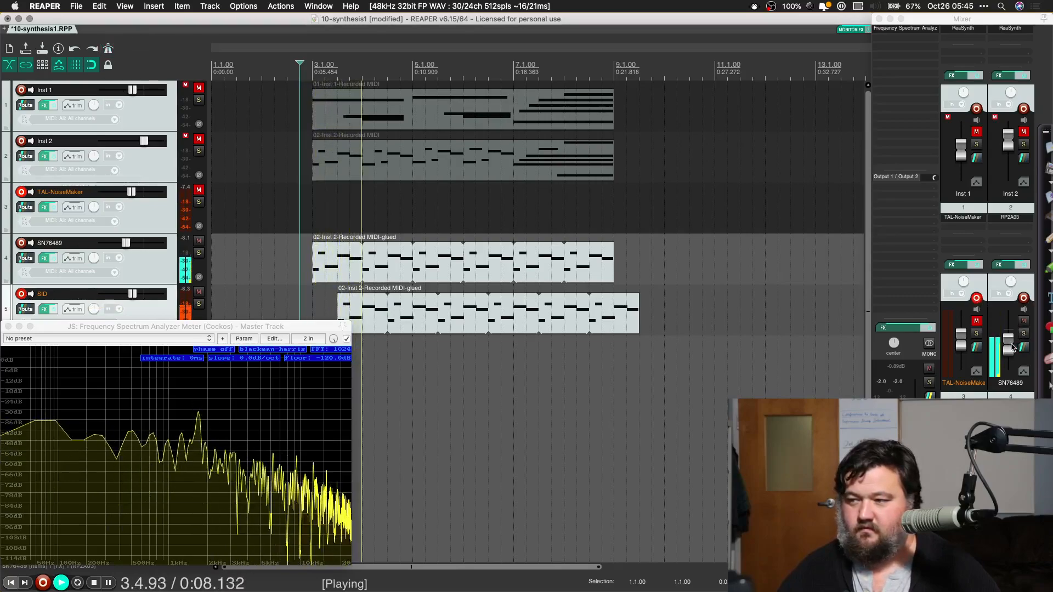
left_click(975, 301)
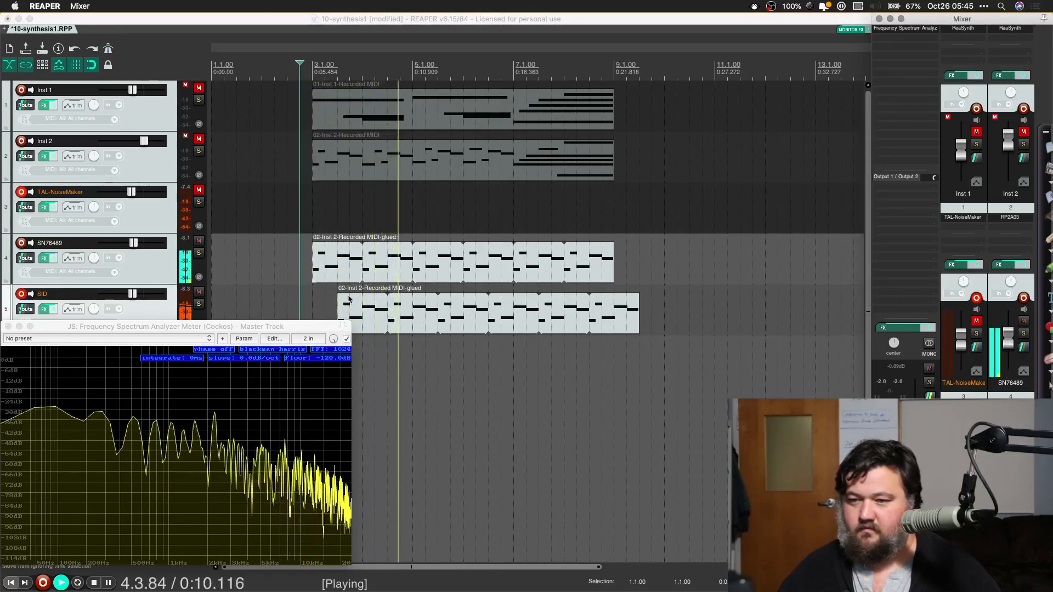
Step: Transpose all notes of the SID track's item down two semitones, the first to F4, then close the editor and stop playback
double_click(366, 316)
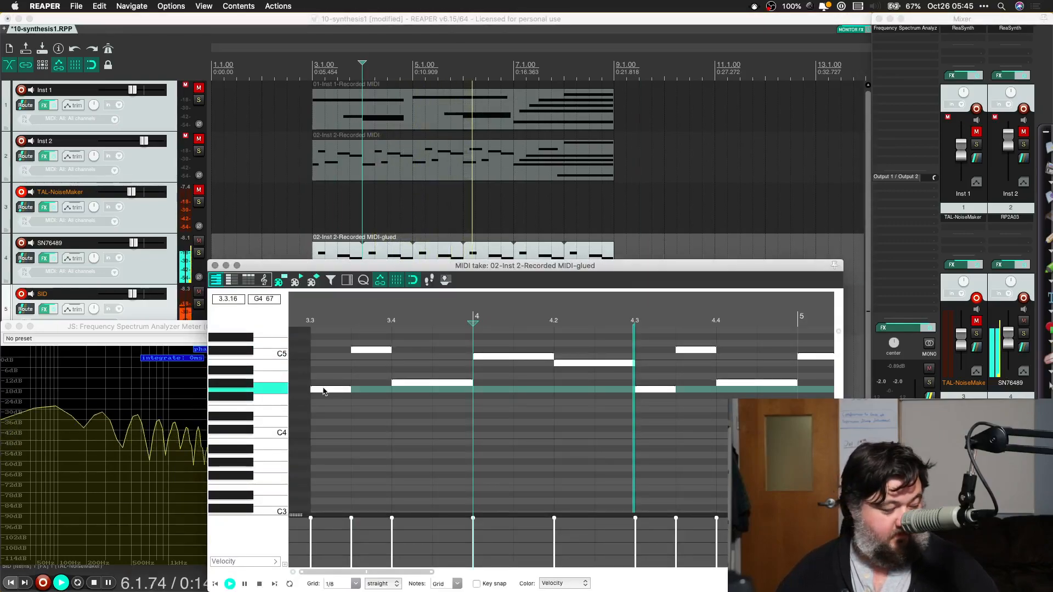
left_click_drag(323, 395, 324, 403)
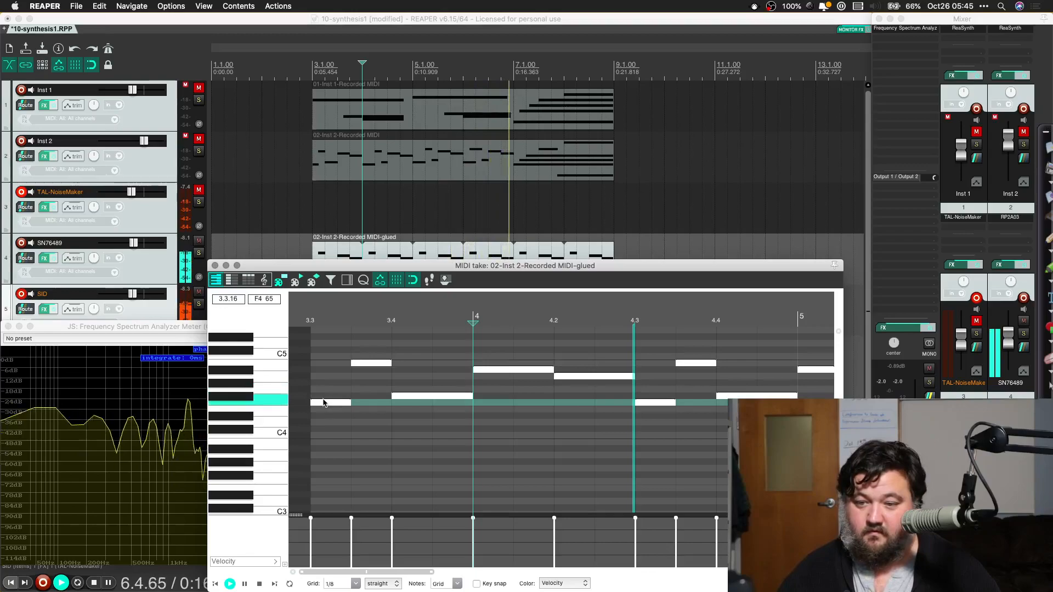
left_click(216, 266)
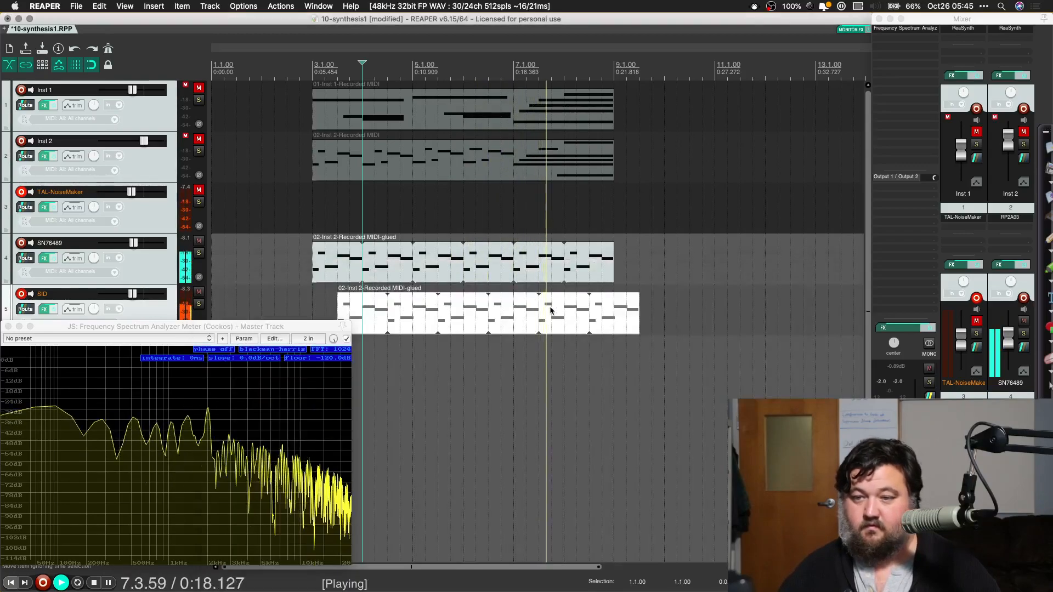
key("space")
Step: Shorten the SID track's item to two bars, ending at 5.3.00, and paste a copy directly after it
left_click_drag(639, 318, 441, 319)
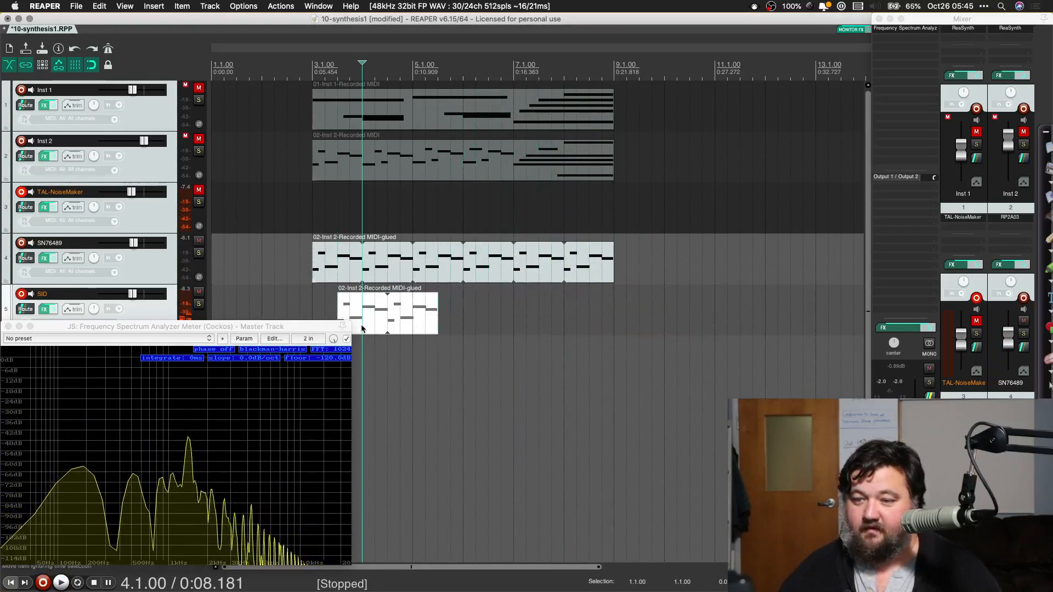
left_click(444, 306)
key("ctrl+v")
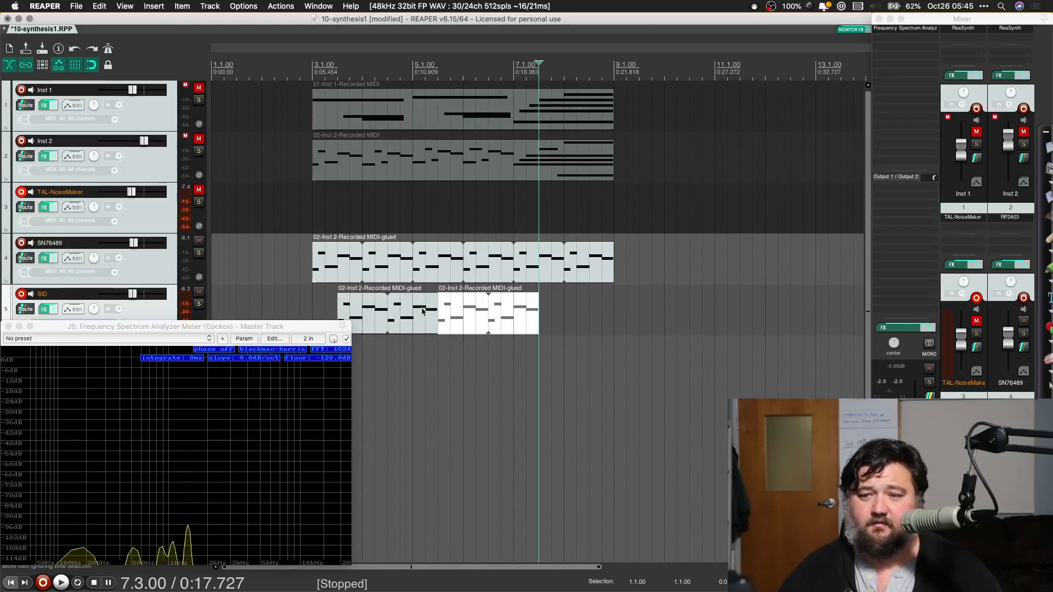
Step: Transpose all notes of the SID track's second item down one semitone, the first to E4, and play back from 3.2.00
double_click(469, 324)
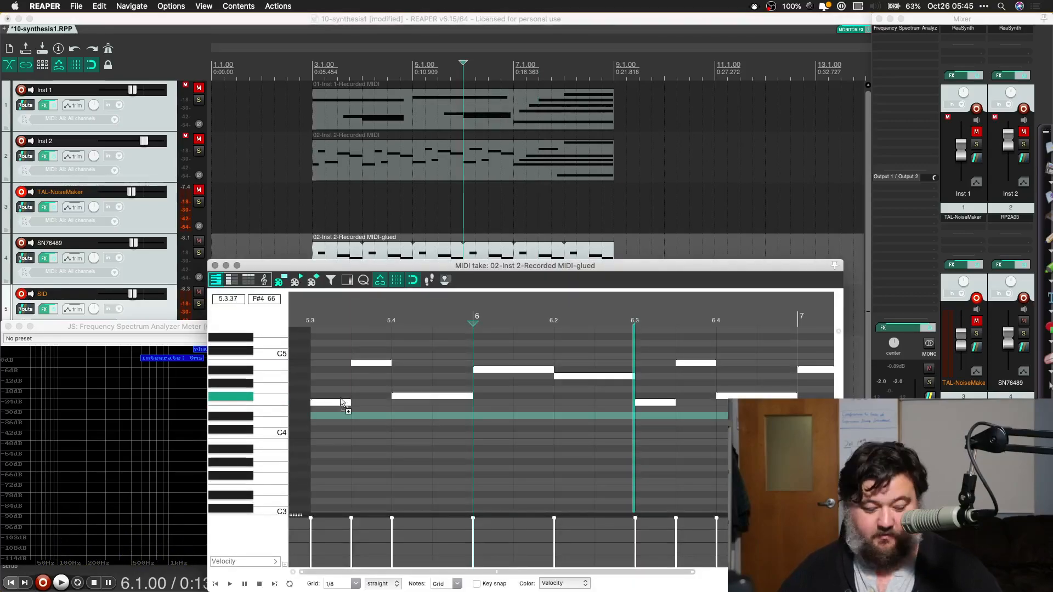
left_click_drag(320, 404, 322, 411)
left_click(215, 266)
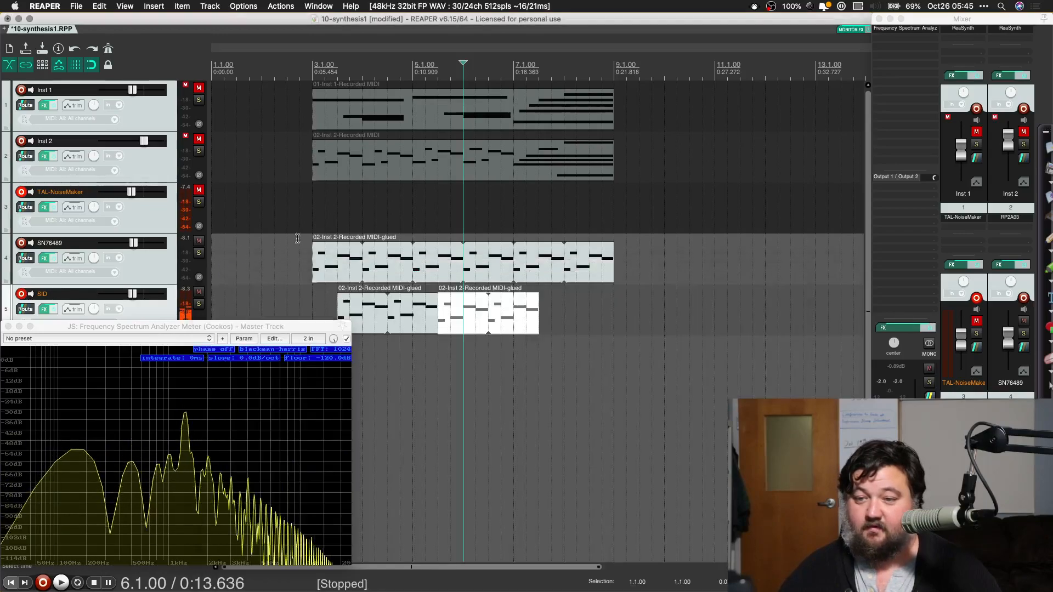
left_click(326, 298)
key("space")
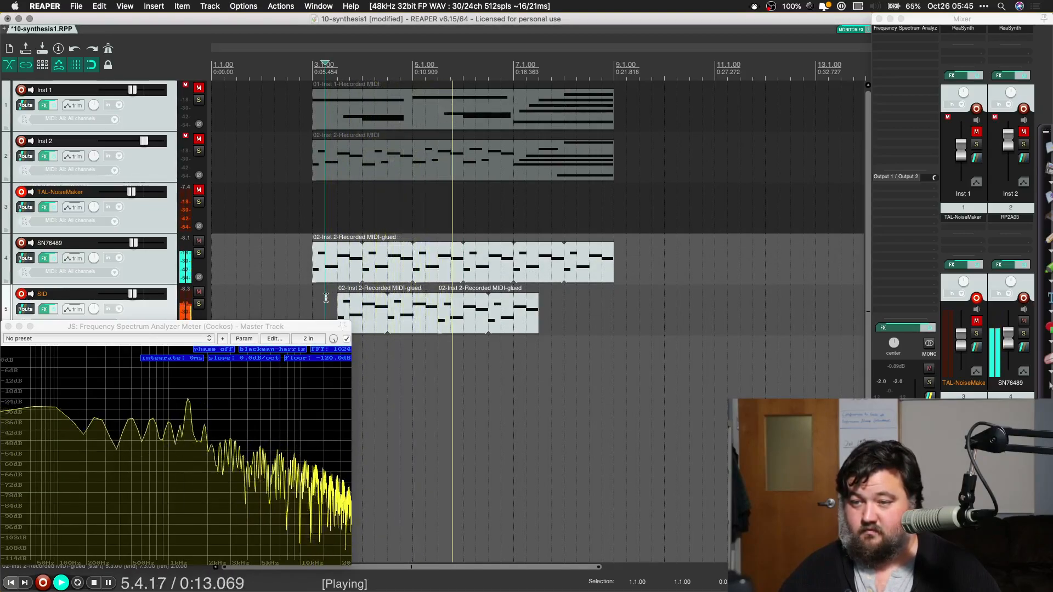
key("space")
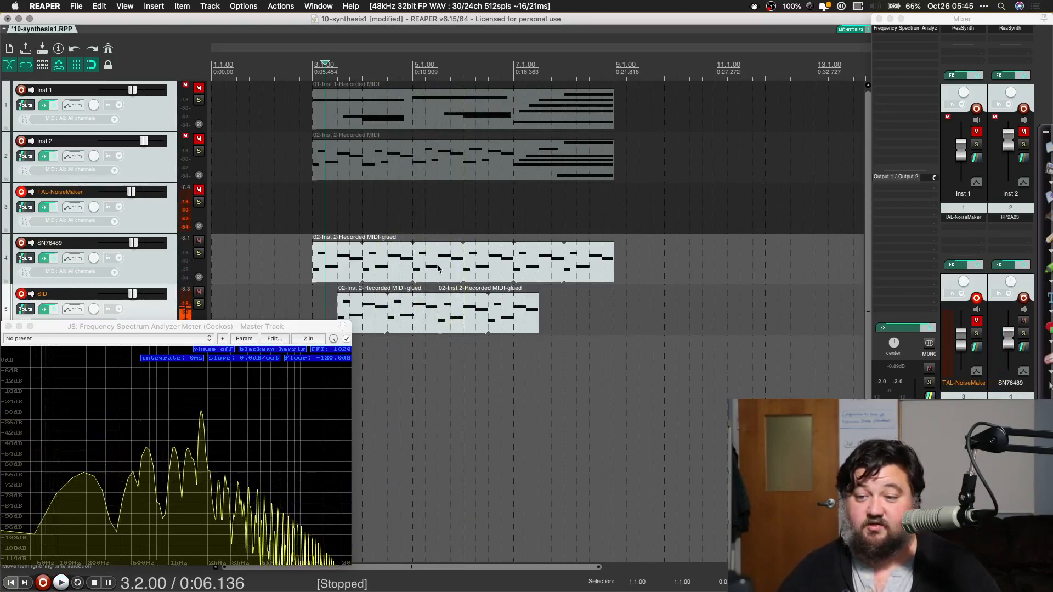
Step: Shorten the SN76489 track's item to two bars, ending at 5.1.00, and place a copy directly after it
left_click(438, 269)
left_click_drag(614, 260, 412, 274)
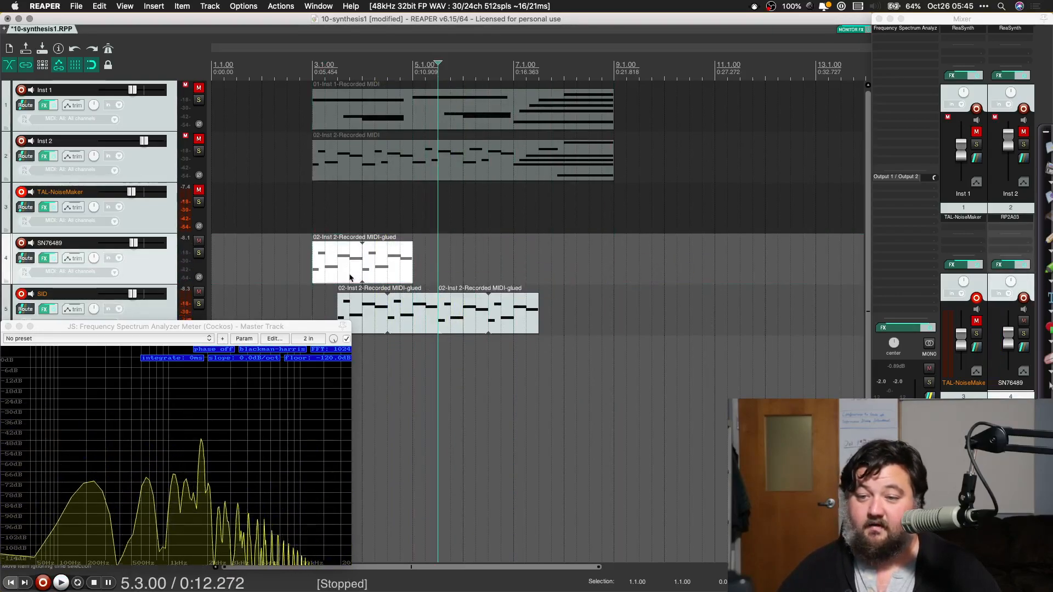
left_click(414, 236)
left_click_drag(417, 240, 514, 250)
Step: Try the SN76489 track's second item two semitones higher, its first note at G4, and play it from 4.1.00
double_click(425, 255)
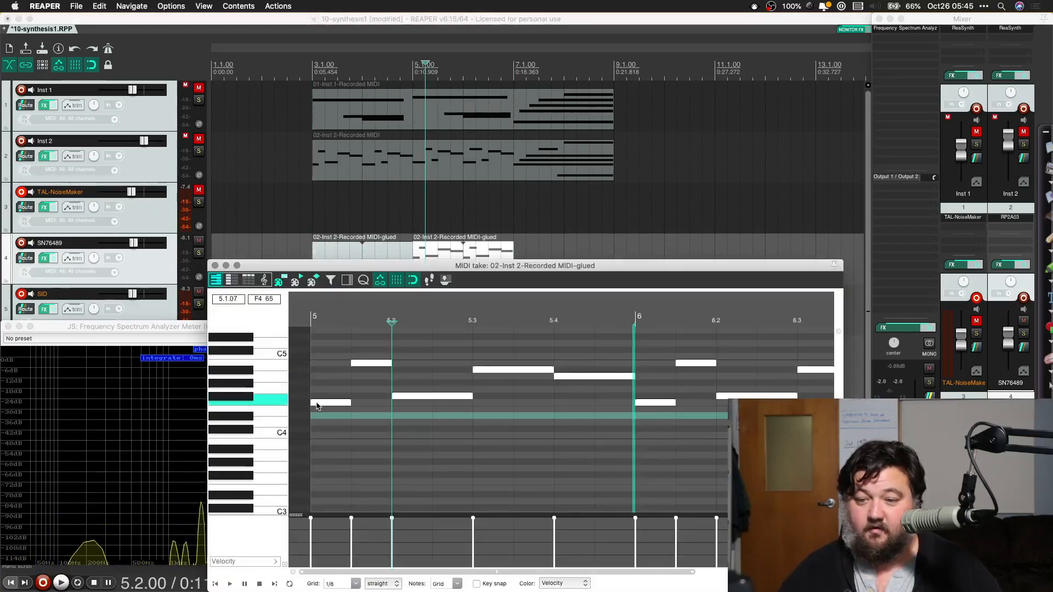
left_click_drag(316, 406, 317, 395)
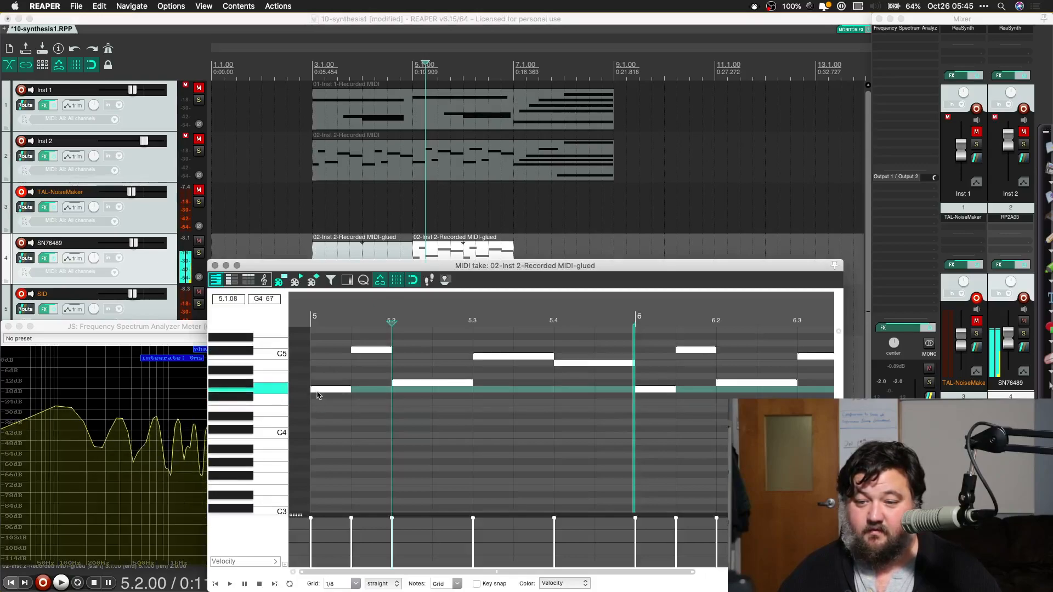
left_click(215, 265)
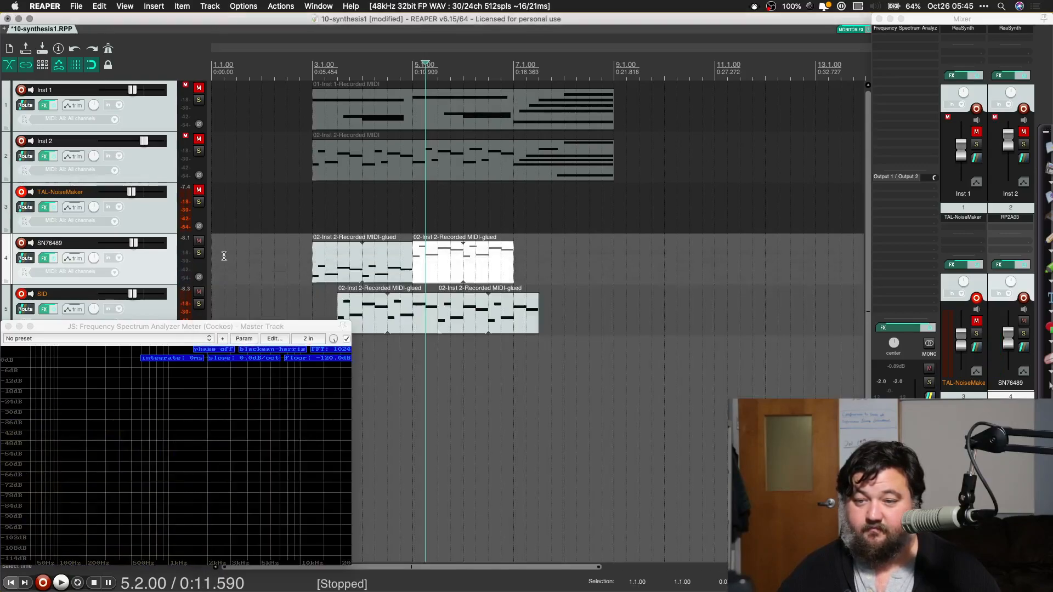
left_click(360, 217)
key("space")
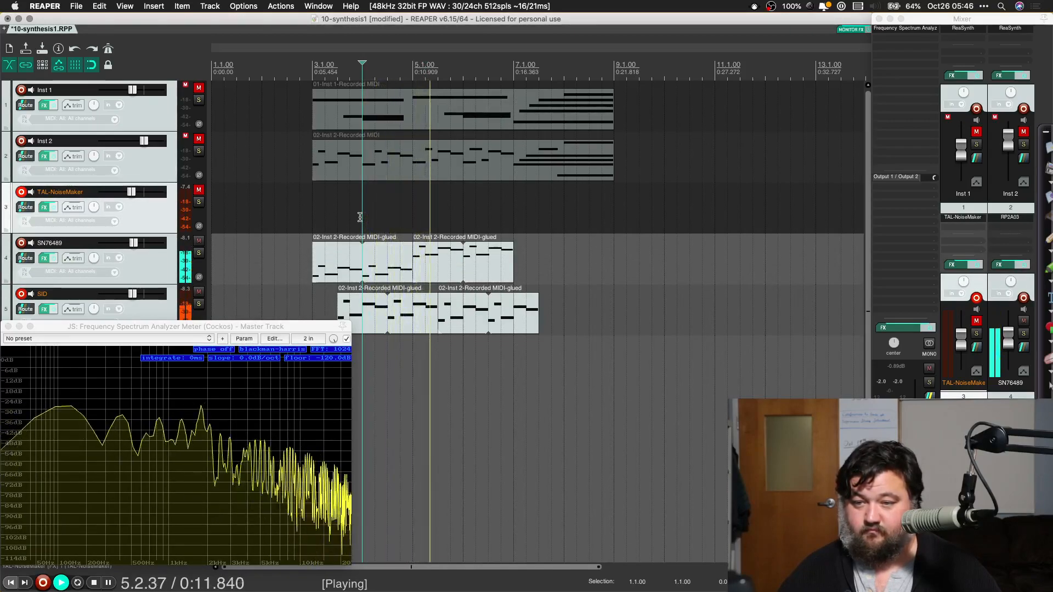
key("space")
Step: Transpose the second SN76489 item's notes down so the first is G#3, and audition the passage from 4.1.00
double_click(432, 268)
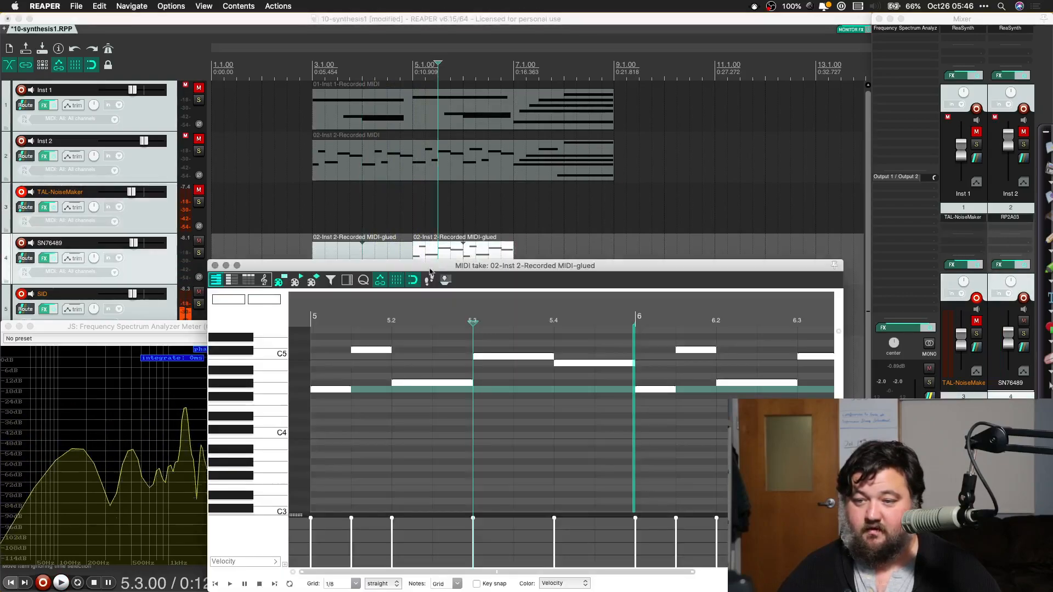
left_click_drag(323, 394, 323, 464)
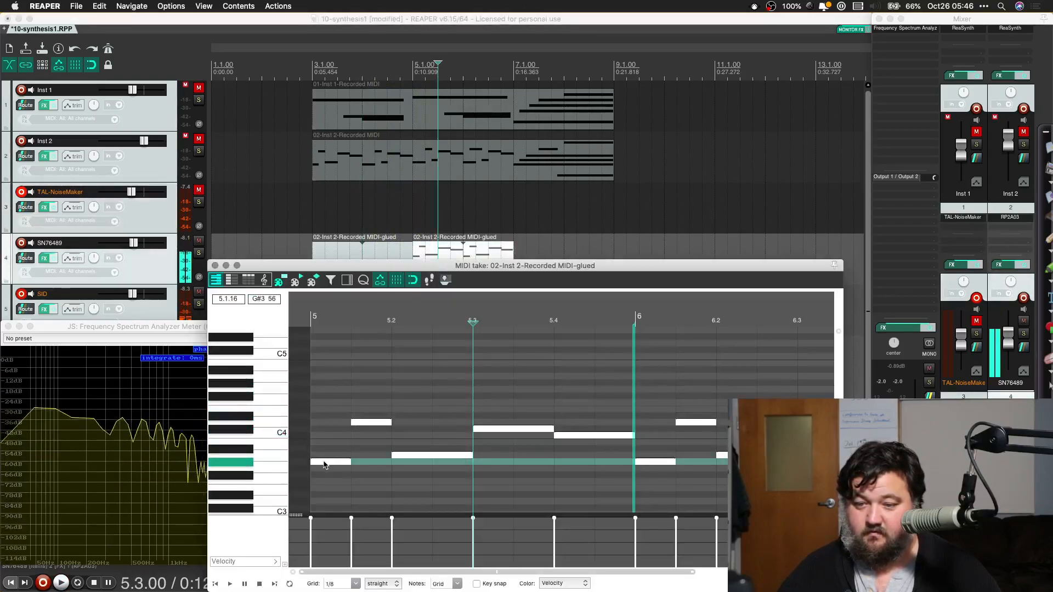
left_click(215, 265)
left_click(401, 201)
key("space")
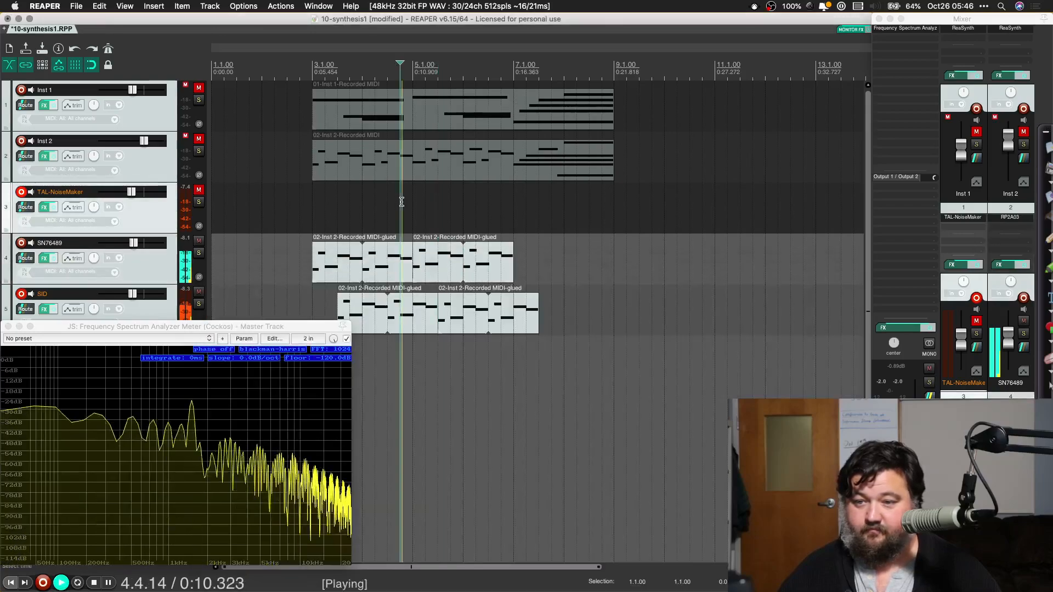
key("space")
left_click(356, 221)
key("space")
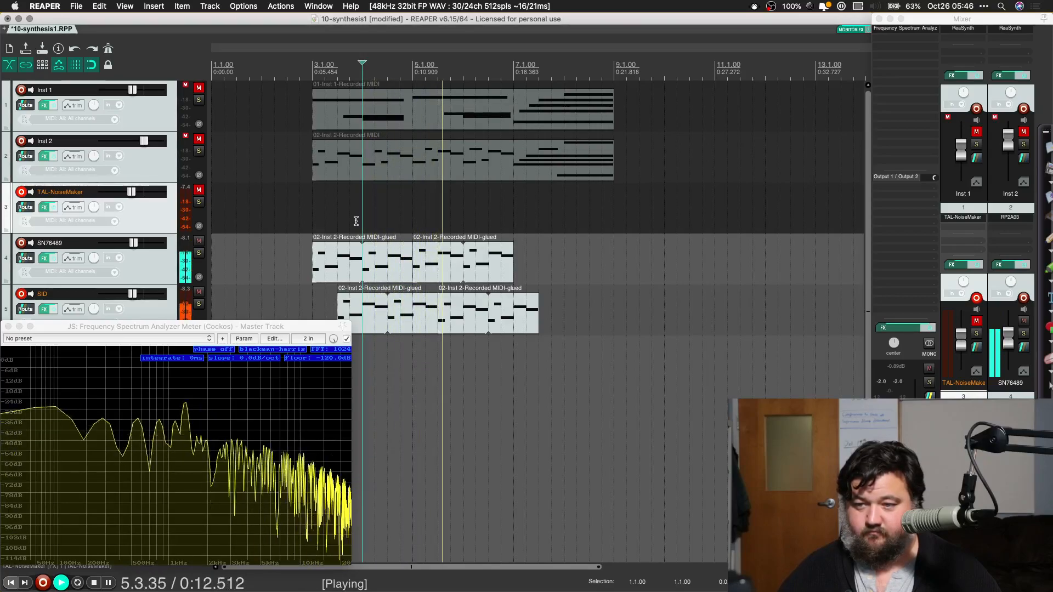
key("space")
Step: Shorten the second SN76489 item to one bar, ending at 6.1.00, and paste a copy directly after it
left_click_drag(513, 257, 464, 259)
left_click(432, 264)
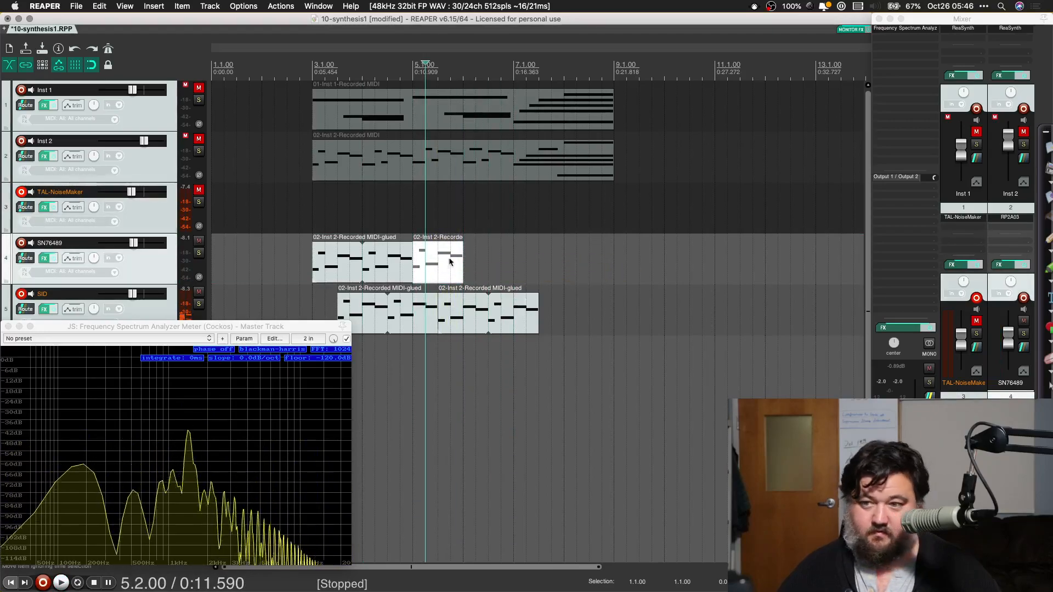
left_click(468, 253)
key("super+v")
Step: Transpose the pasted SN76489 item's notes up one semitone, the first to A3, and play back from 5.2.00
double_click(479, 274)
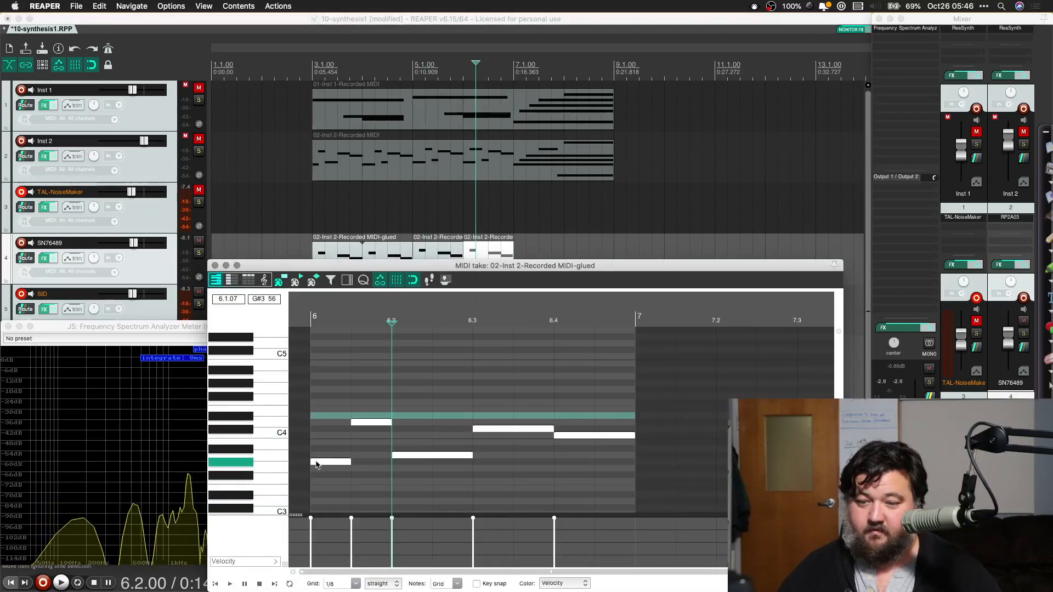
left_click_drag(316, 463, 317, 460)
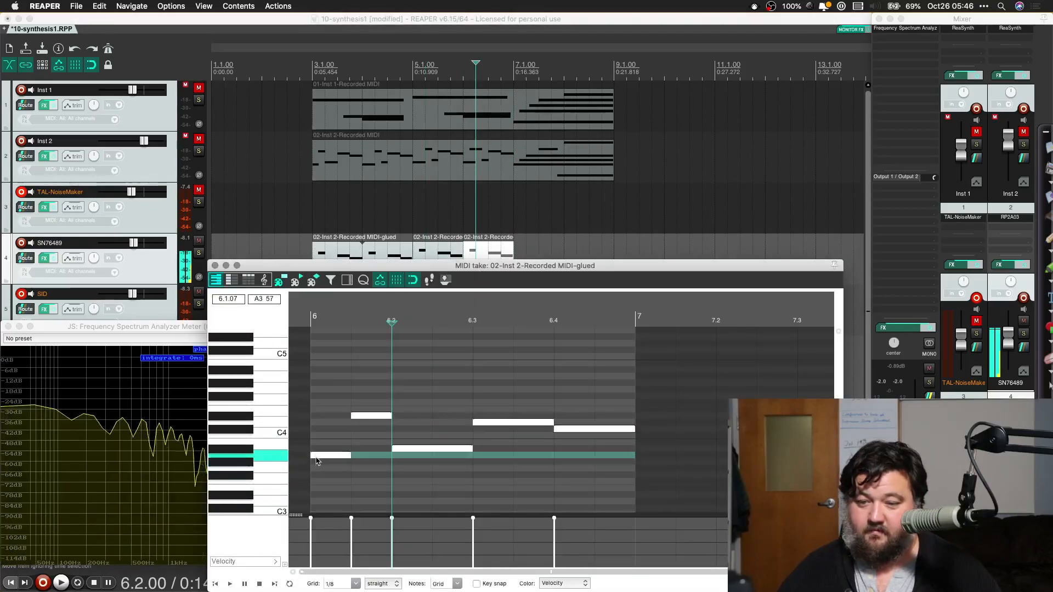
left_click(215, 266)
left_click(427, 195)
key("space")
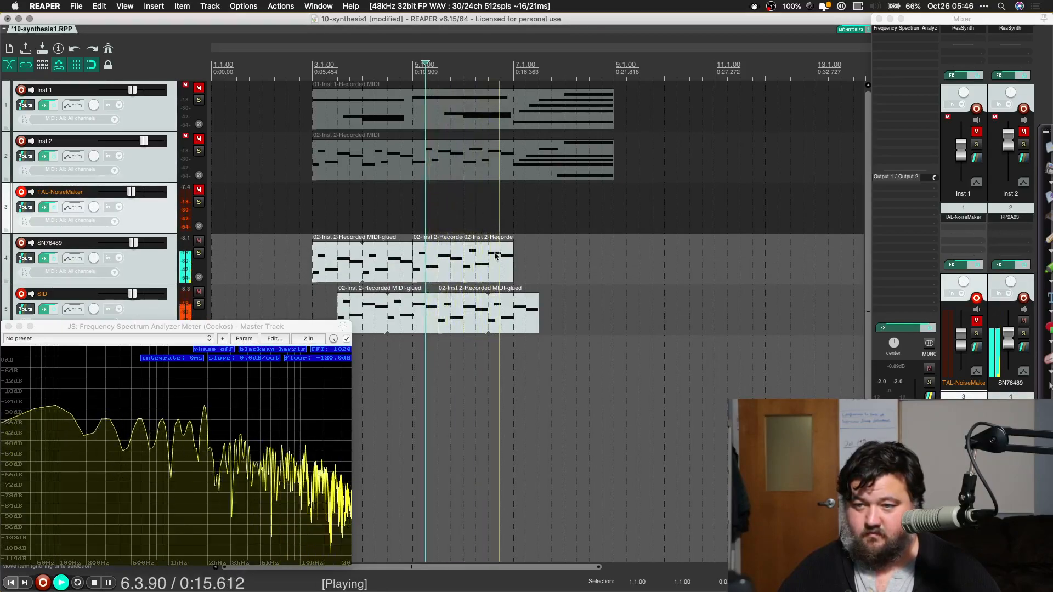
key("space")
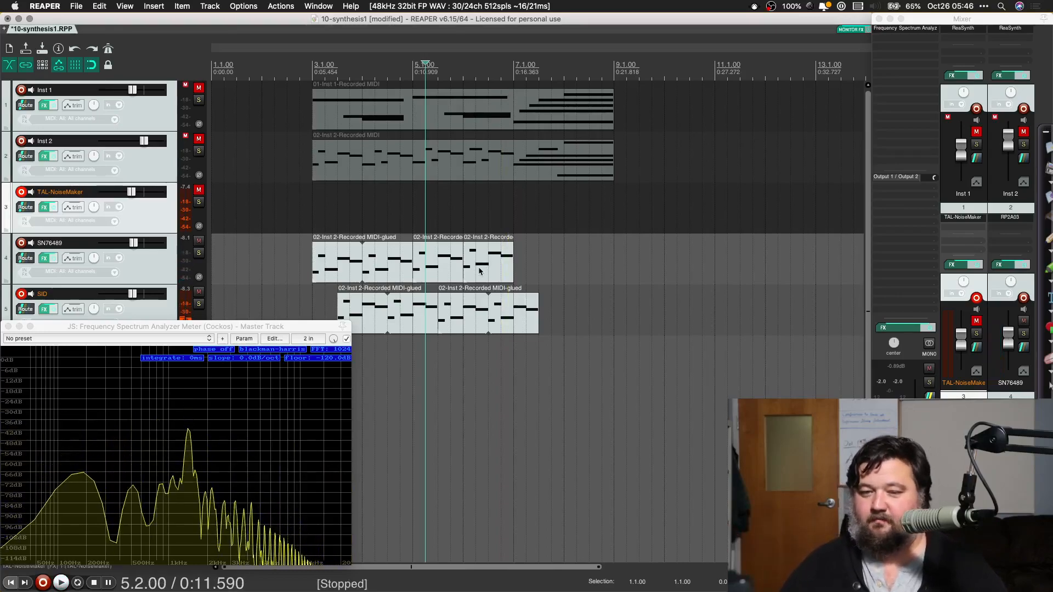
Step: Try creating a region from a time selection spanning 7.2.00 to 9.1.00, and undo the region
left_click(523, 266)
left_click_drag(523, 266, 614, 255)
right_click(547, 260)
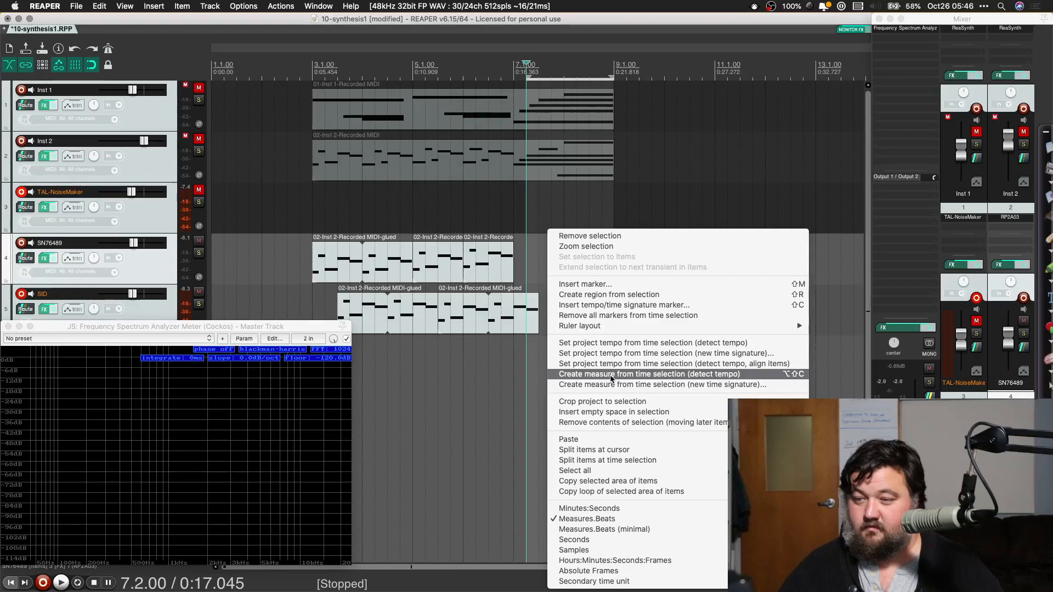
left_click(598, 294)
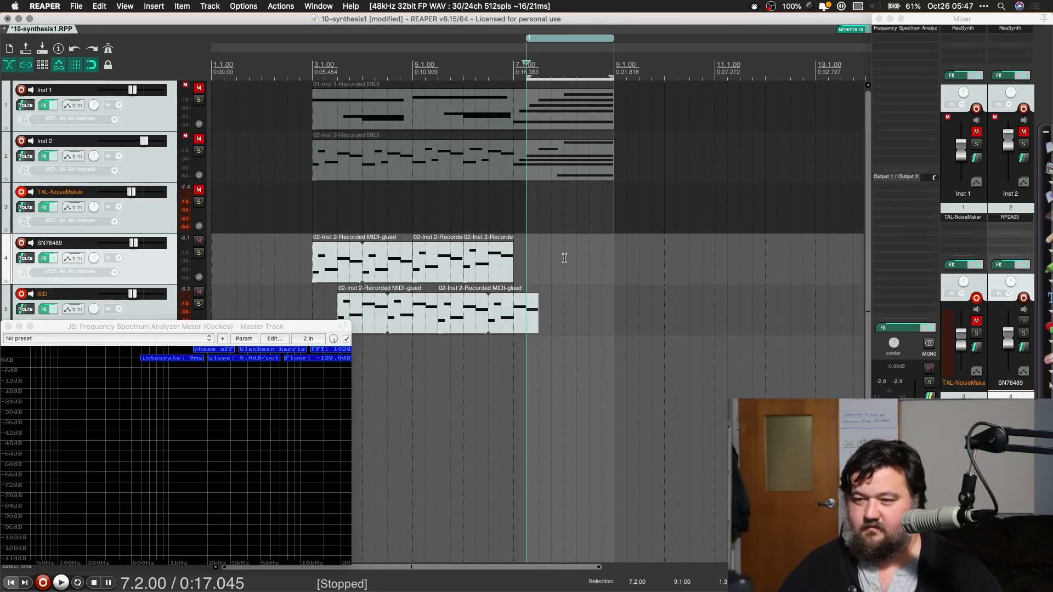
right_click(542, 258)
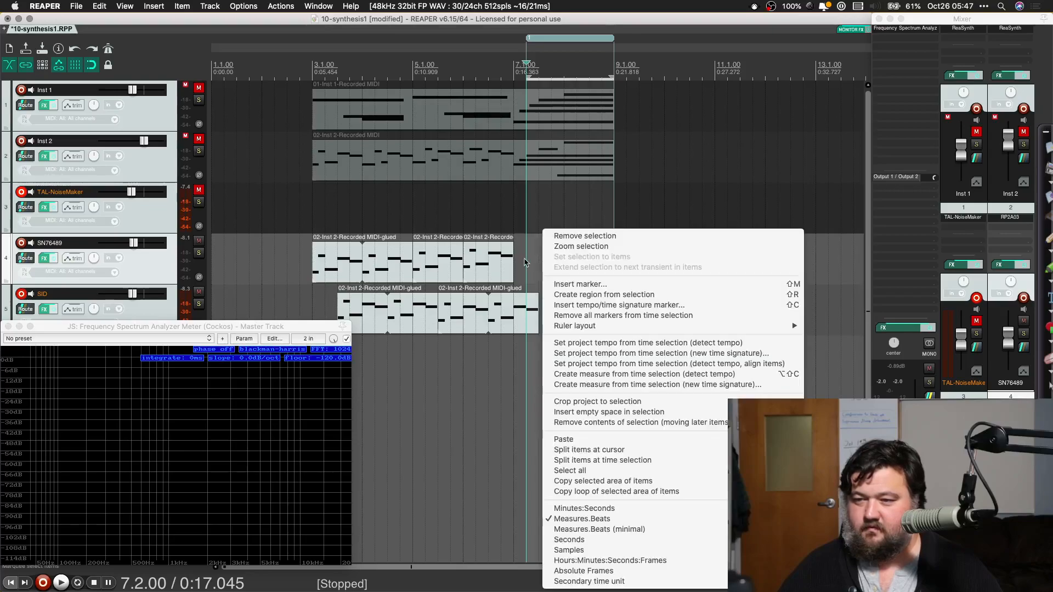
left_click(524, 263)
key("super+z")
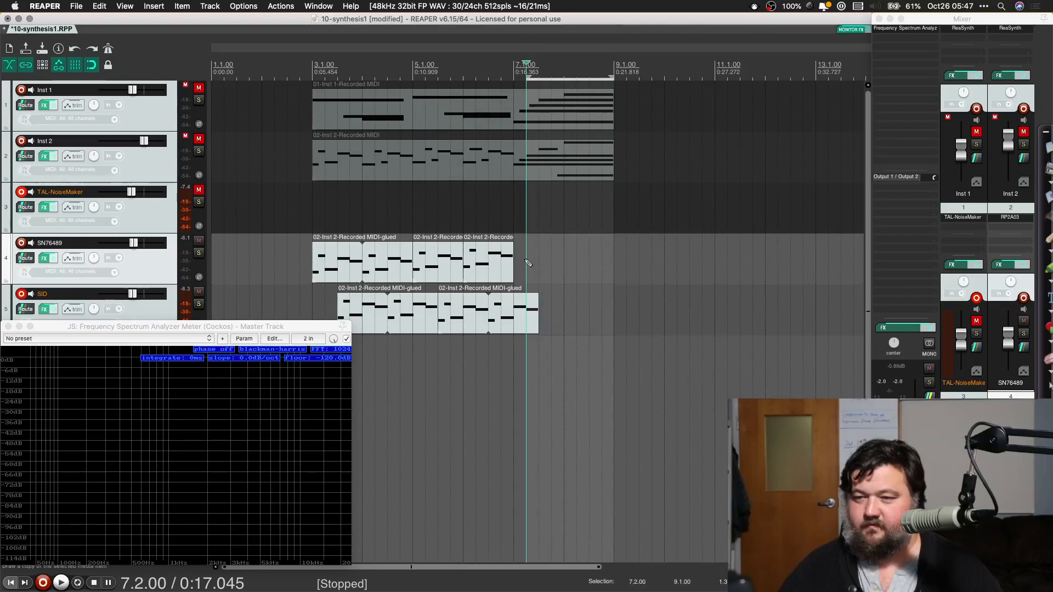
Step: Paste a copy of the last one-bar SN76489 item at 7.2.00 on the same track
left_click(488, 267)
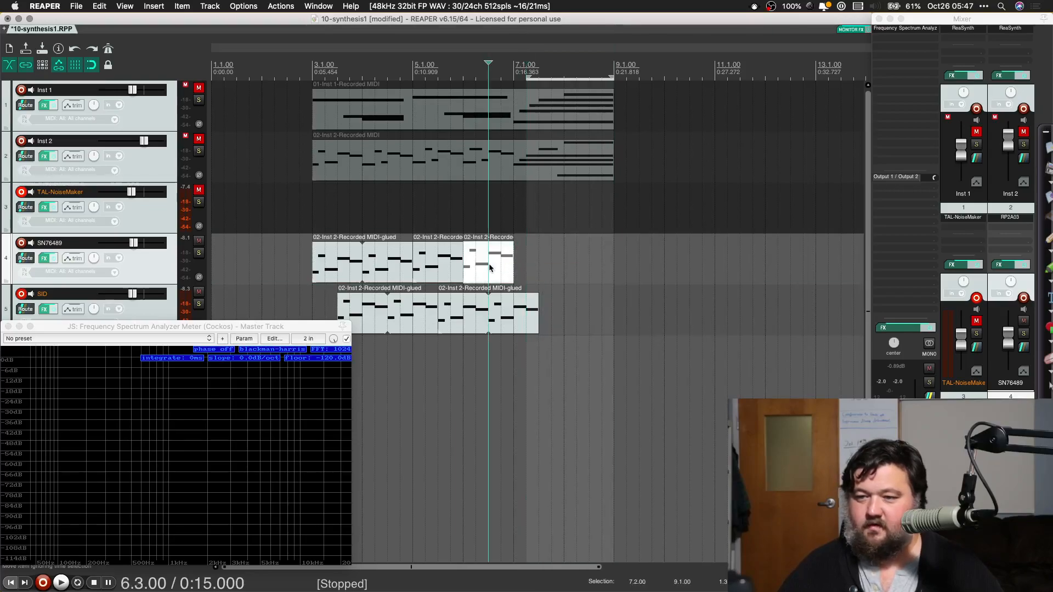
left_click(526, 255)
key("super+v")
Step: Delete the second, third and fourth notes of the SN76489 item at 7.2.00, keeping its first and last notes
double_click(547, 265)
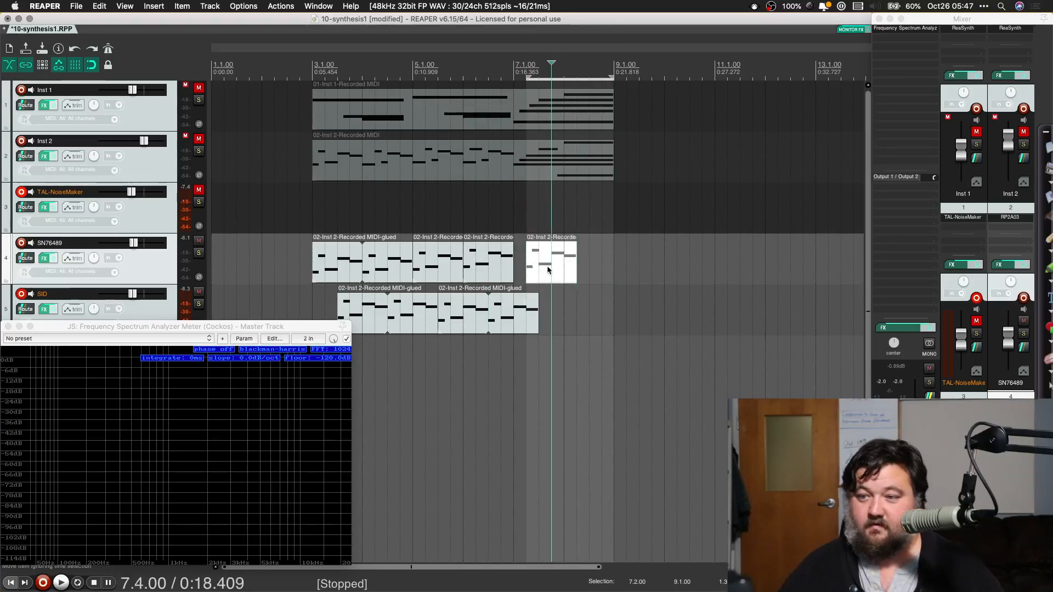
scroll(354, 388, "down", 4)
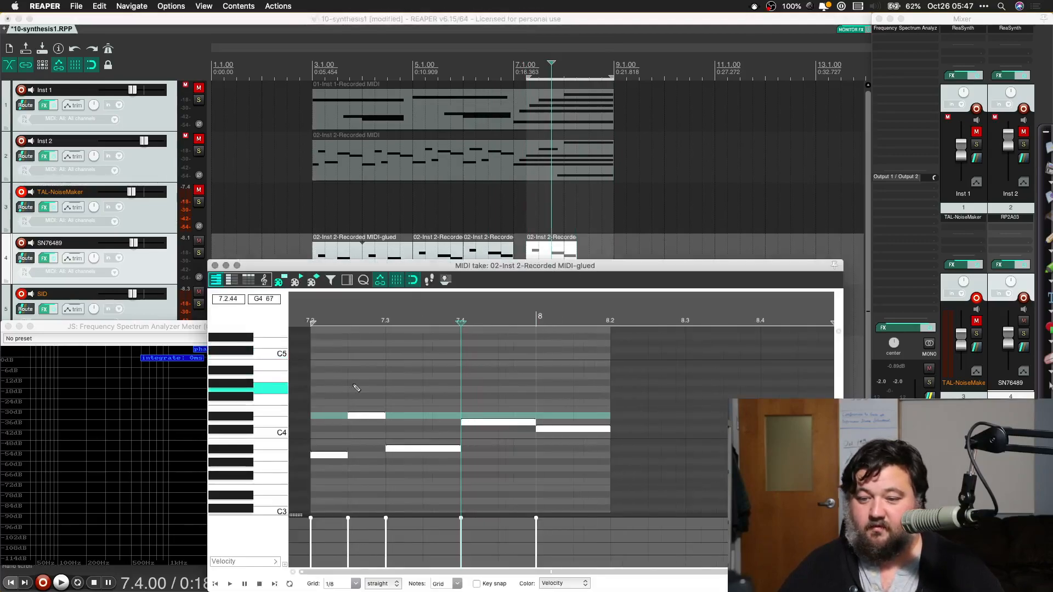
scroll(354, 388, "down", 2)
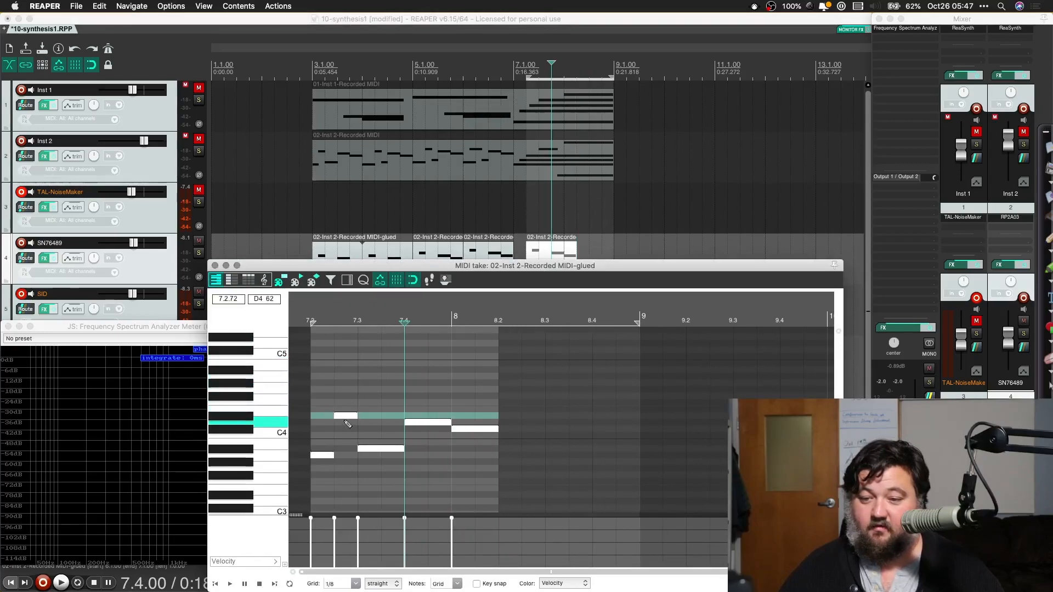
left_click(344, 418)
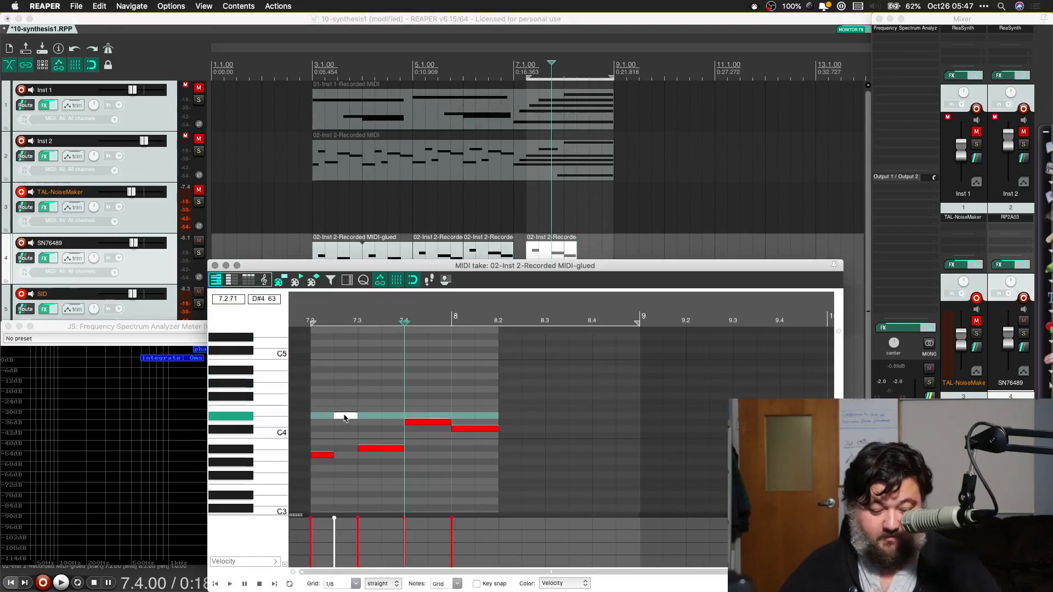
double_click(379, 449)
double_click(422, 423)
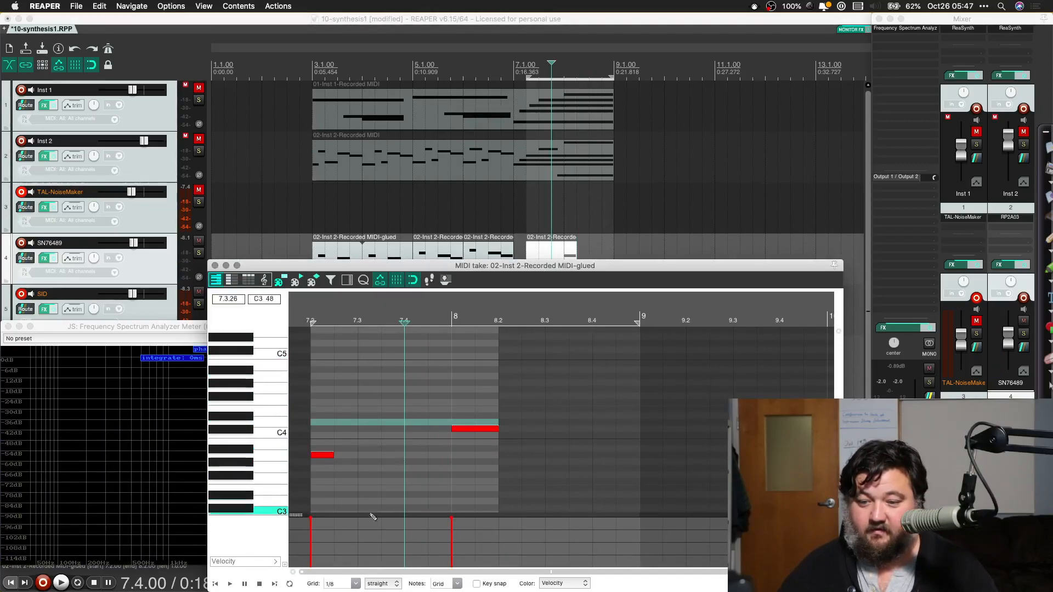
Step: Set the MIDI grid to 1/64 and draw a rising run of short notes from B3 to D5, ending just before bar 8
left_click(356, 584)
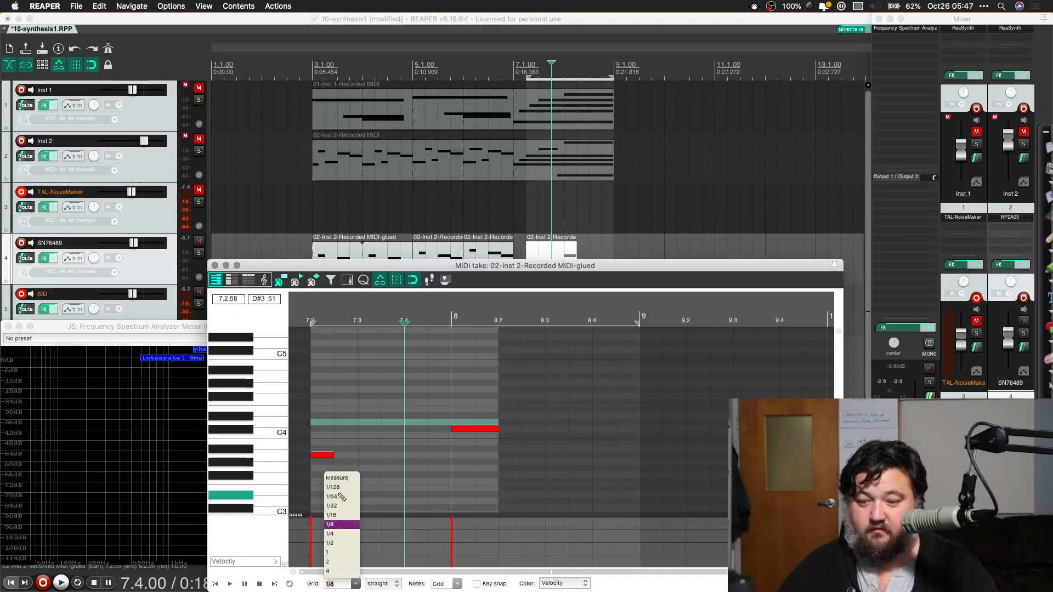
left_click(336, 497)
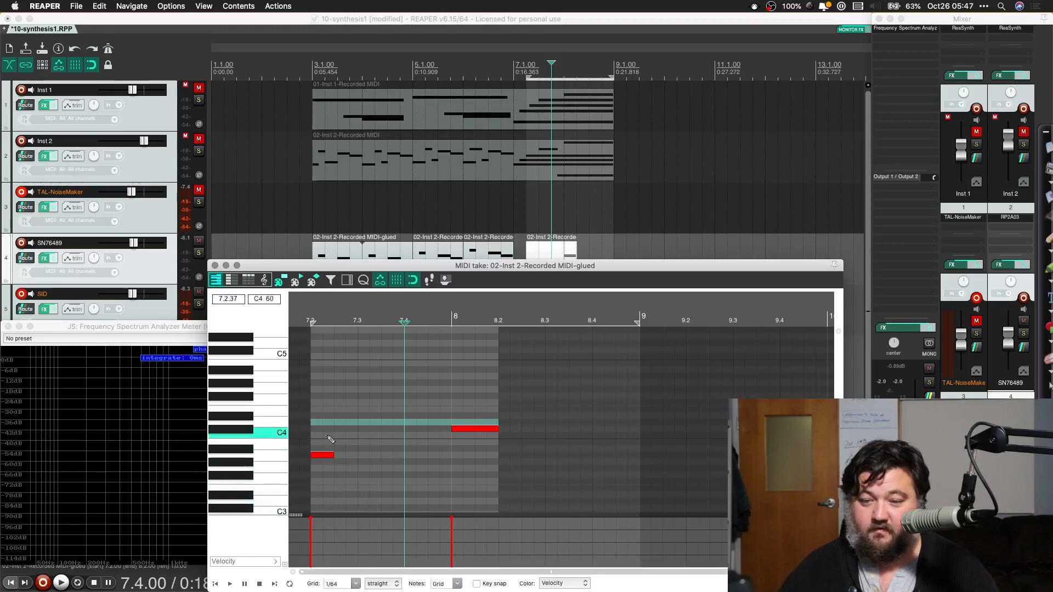
left_click(330, 442)
left_click(333, 437)
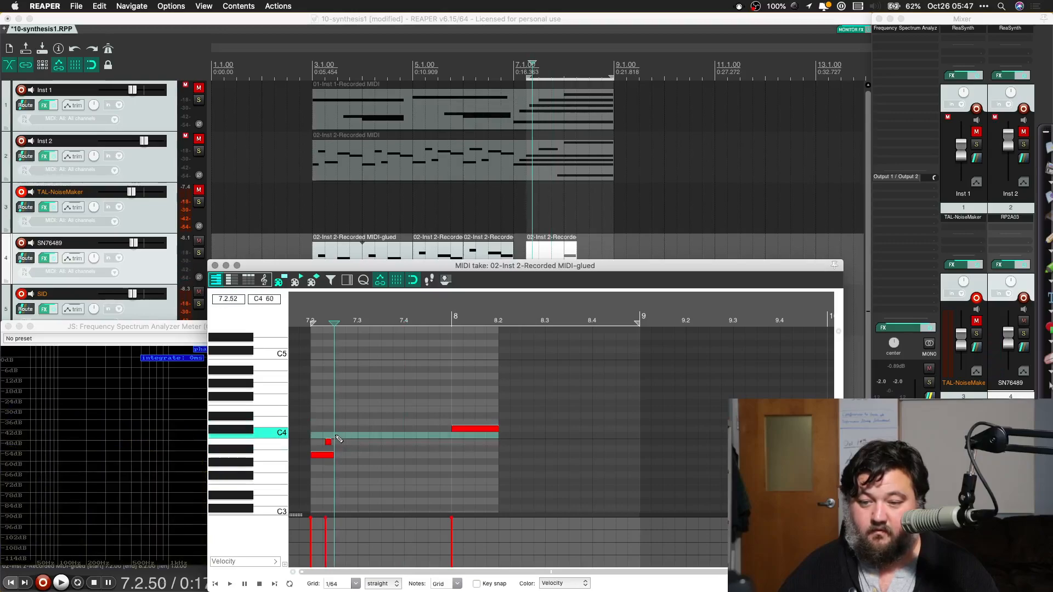
left_click(338, 435)
left_click(341, 429)
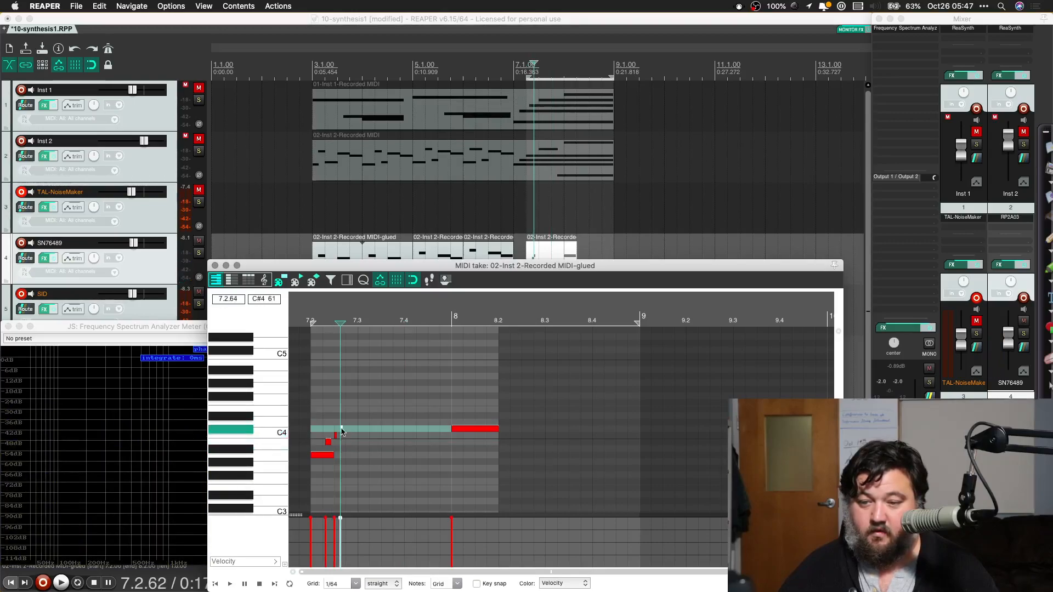
left_click(344, 422)
left_click(355, 415)
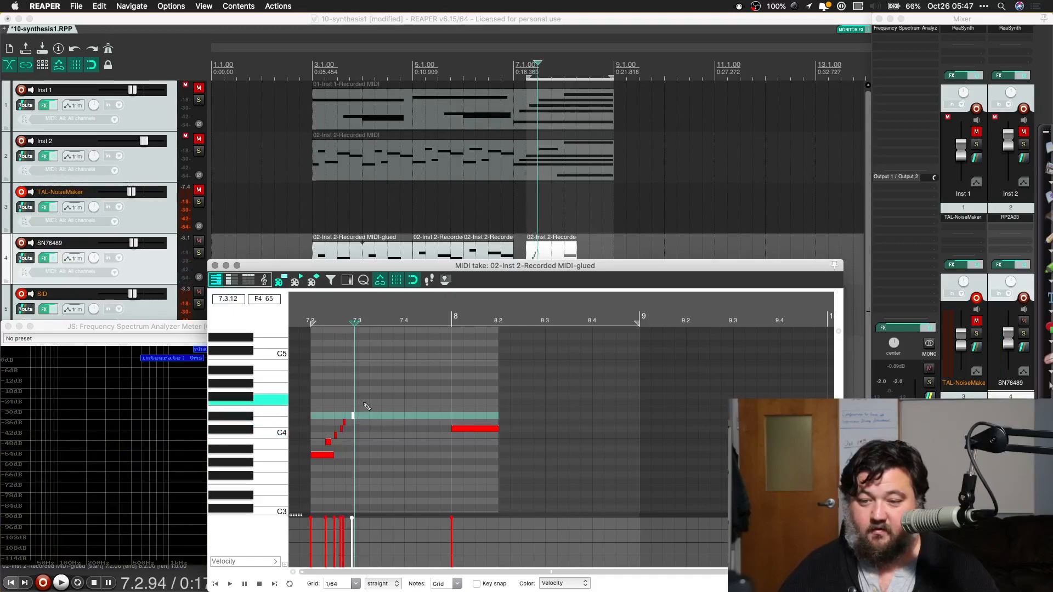
left_click(364, 402)
left_click(370, 396)
left_click(383, 390)
left_click(388, 376)
left_click(400, 369)
left_click(414, 362)
left_click(427, 349)
left_click(450, 344)
Step: Draw a second, lower rising run of short notes from D4 at about 7.3.69 to A4 just before 8.2
left_click(387, 422)
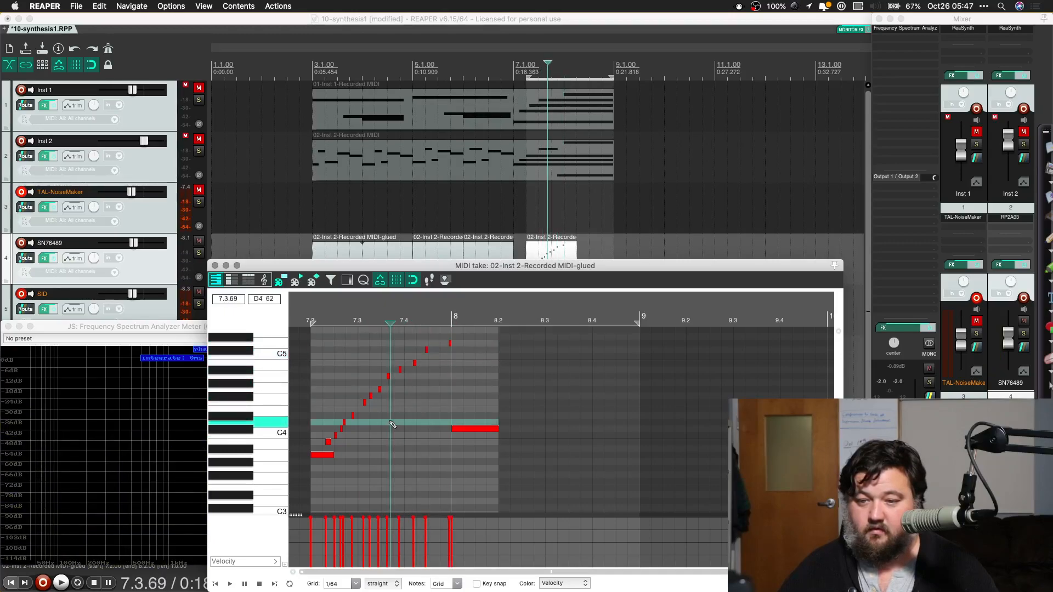
left_click(411, 409)
left_click(428, 401)
left_click(446, 389)
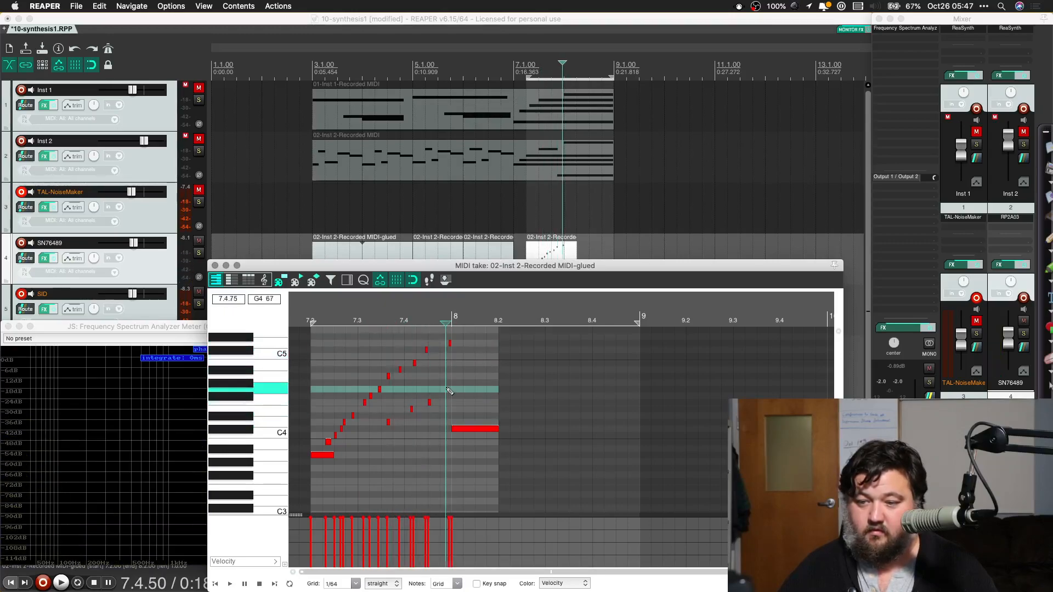
left_click(475, 376)
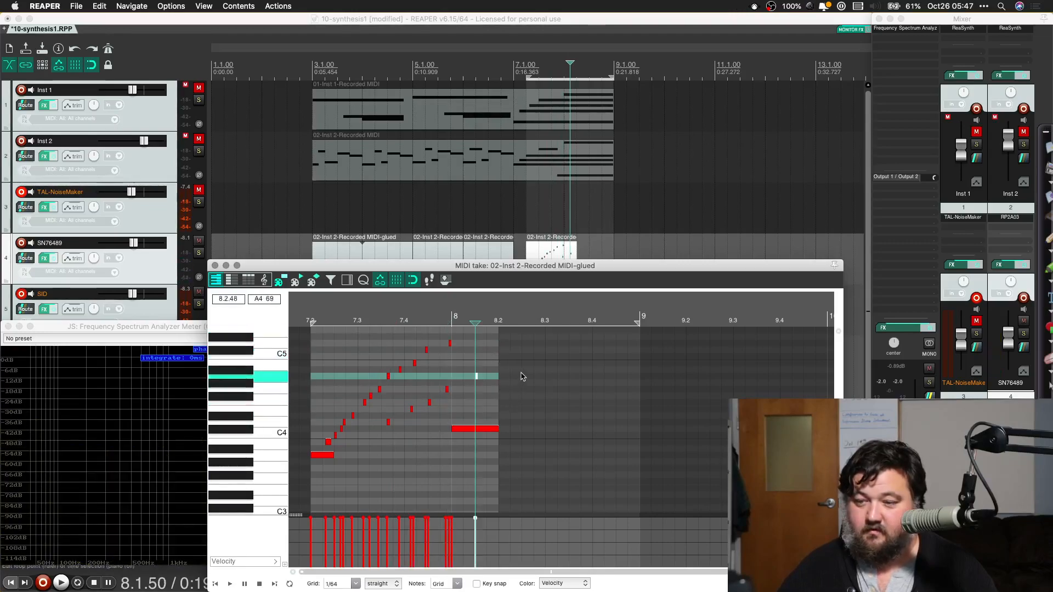
Step: Extend the SN76489 item past bar 9 and draw a curved pattern of short and long notes between C#4 and D5 across 8.2 to 9
left_click_drag(497, 362, 641, 354)
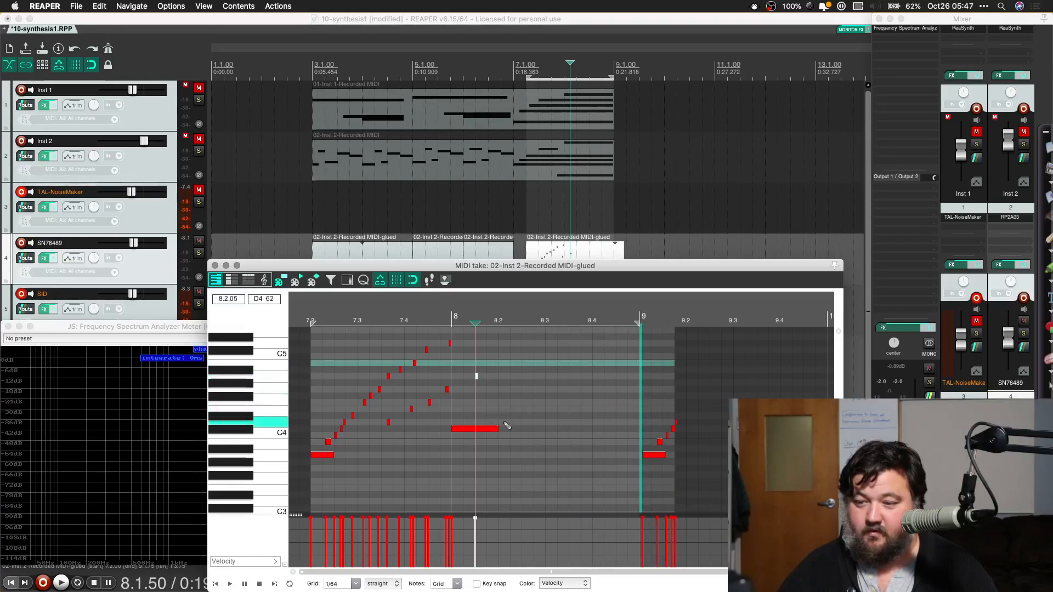
left_click_drag(535, 417, 598, 419)
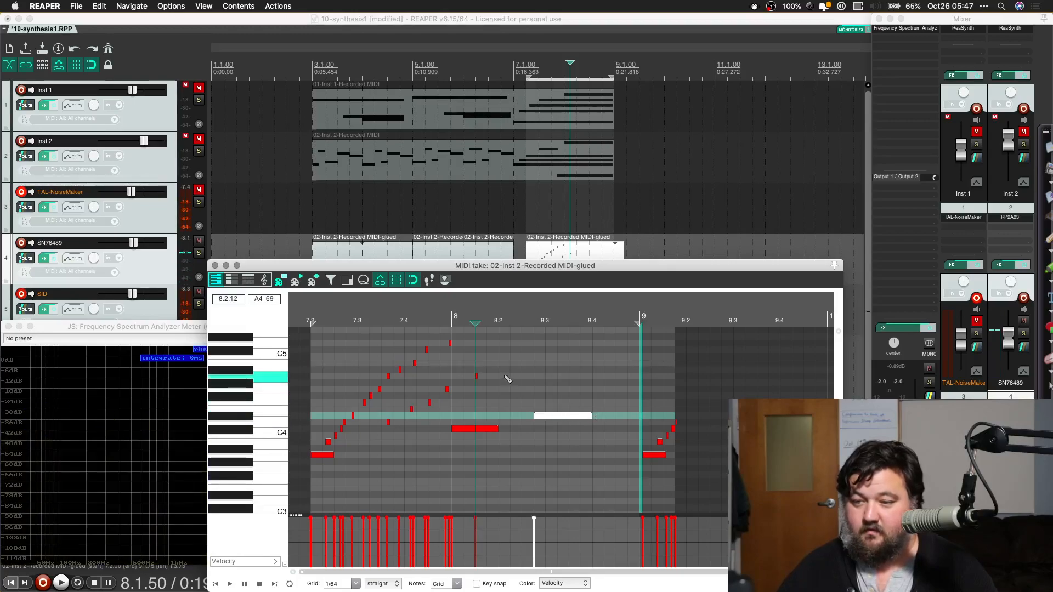
left_click(523, 390)
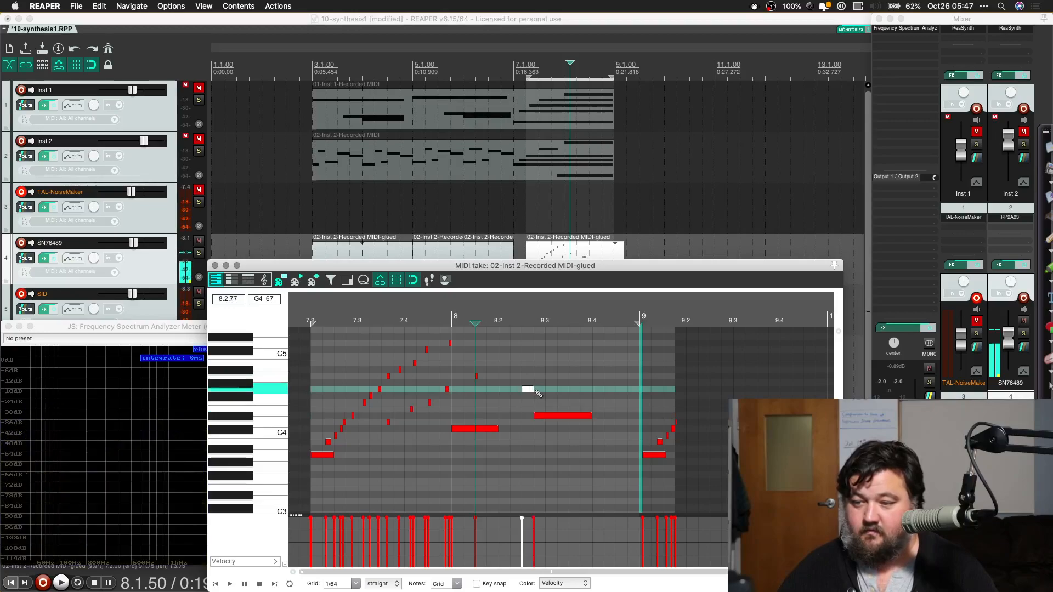
left_click(594, 389)
left_click_drag(611, 390, 605, 390)
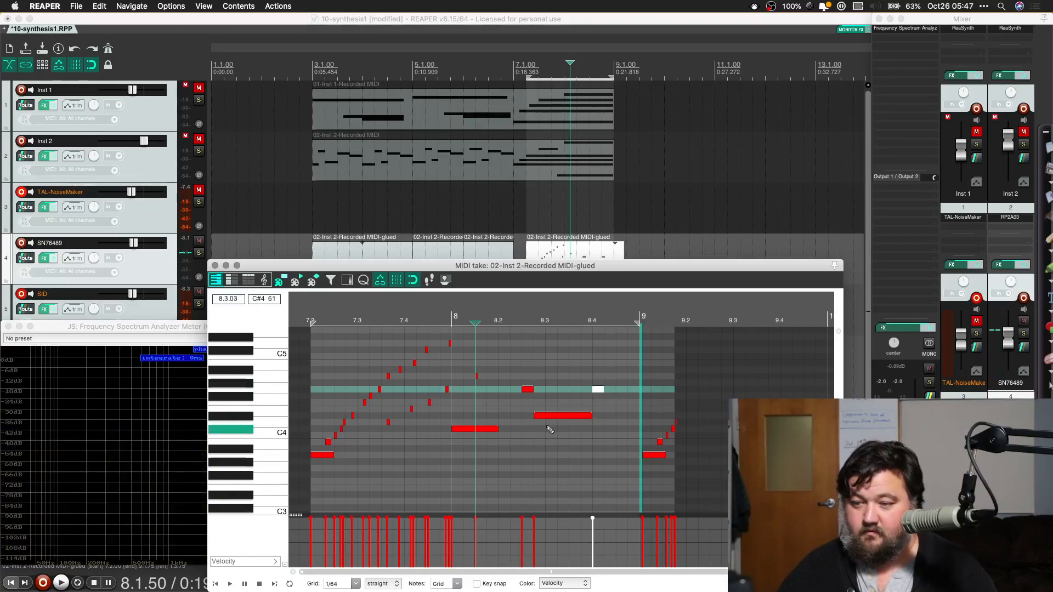
mouse_move(547, 423)
left_mouse_down()
mouse_move(583, 425)
mouse_move(552, 429)
mouse_move(571, 429)
left_mouse_up()
mouse_move(511, 351)
left_mouse_down()
mouse_move(579, 343)
mouse_move(533, 344)
mouse_move(624, 358)
mouse_move(606, 363)
mouse_move(623, 364)
mouse_move(618, 418)
left_mouse_up()
Step: Play back the new note patterns, audition the arrangement from 5.3.00, and close the MIDI editor
key("space")
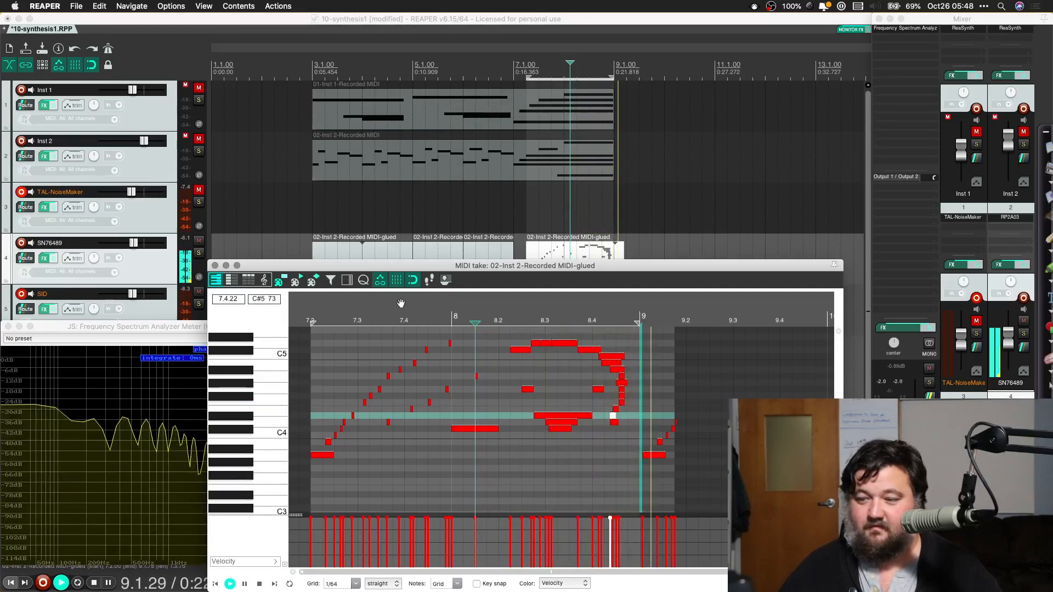
key("space")
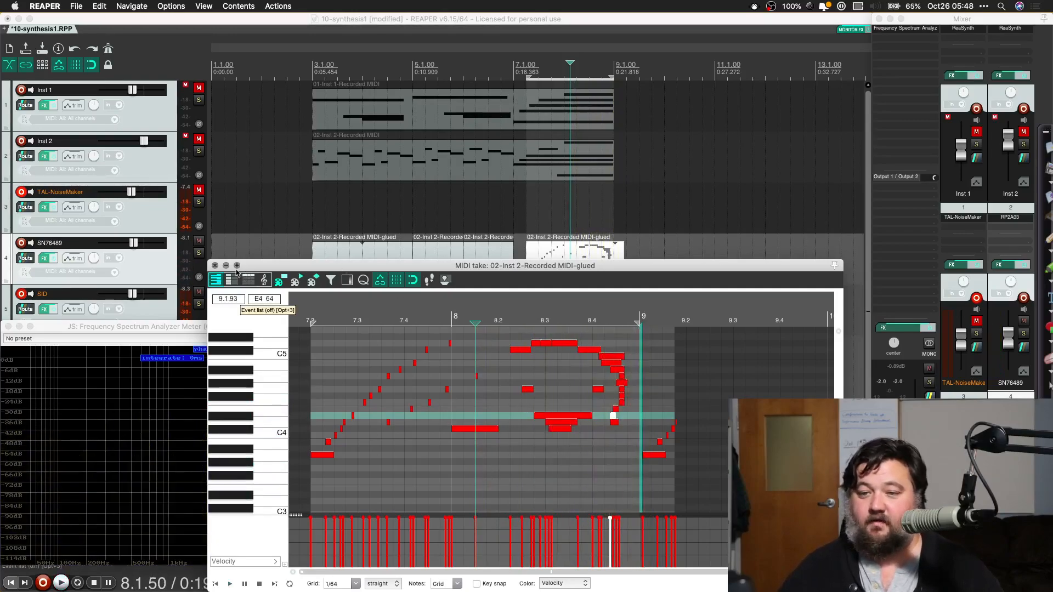
left_click(437, 202)
key("space")
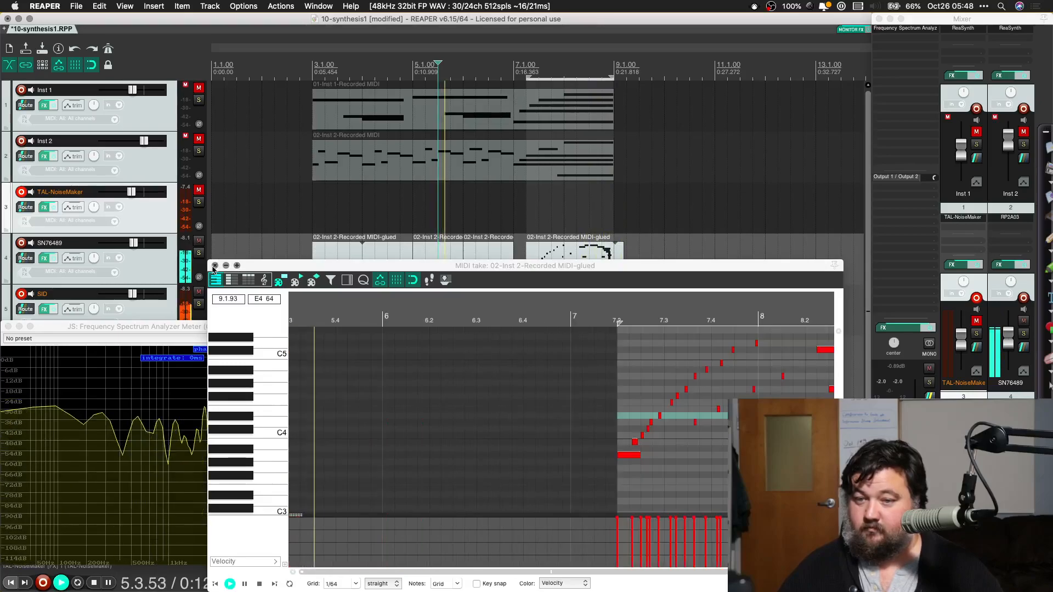
left_click(215, 266)
key("space")
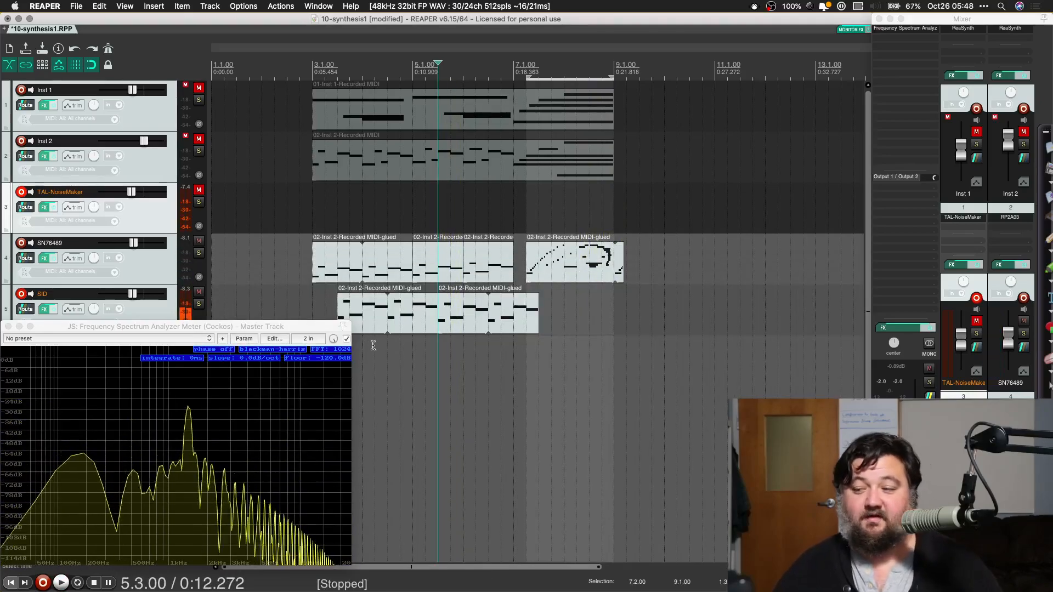
Step: Switch to Safari, search the web for "midi arrangments", and open the Midiworld arrangement files result
key("super+Tab")
key("super+Tab")
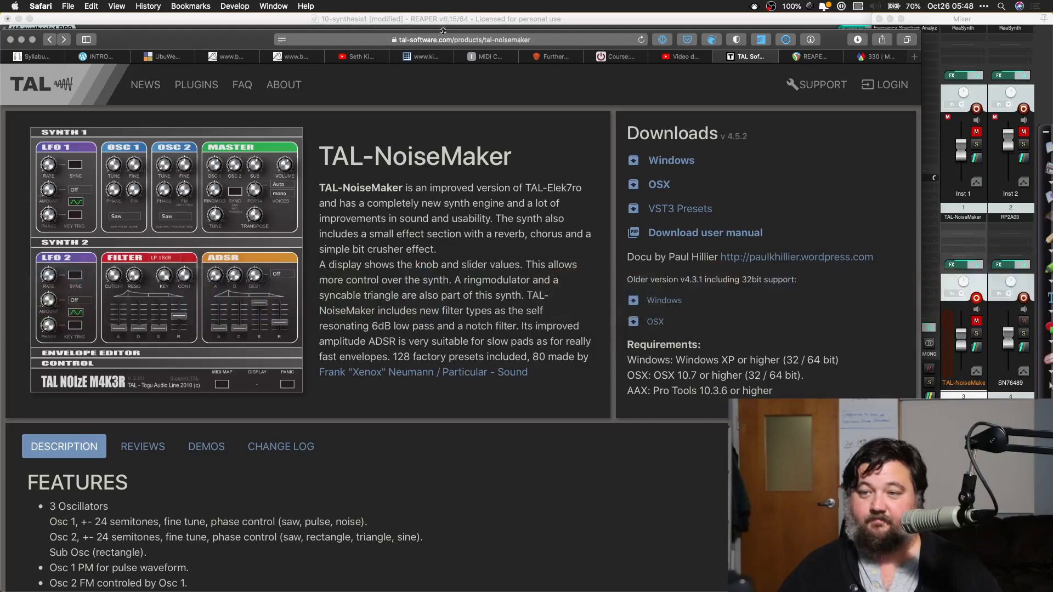
left_click(436, 40)
type("midi ar")
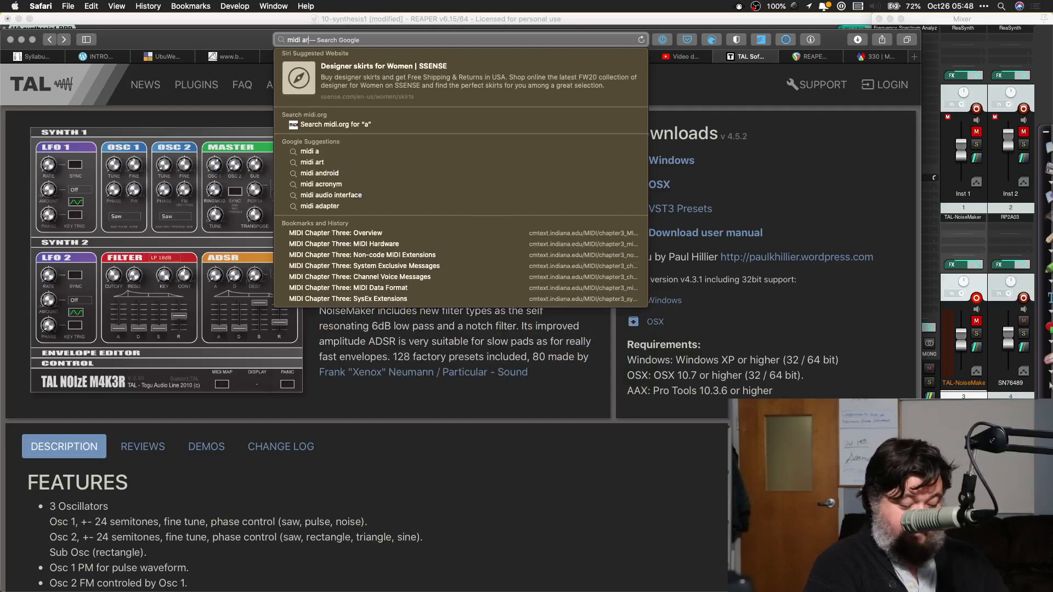
type("rangments")
key("Return")
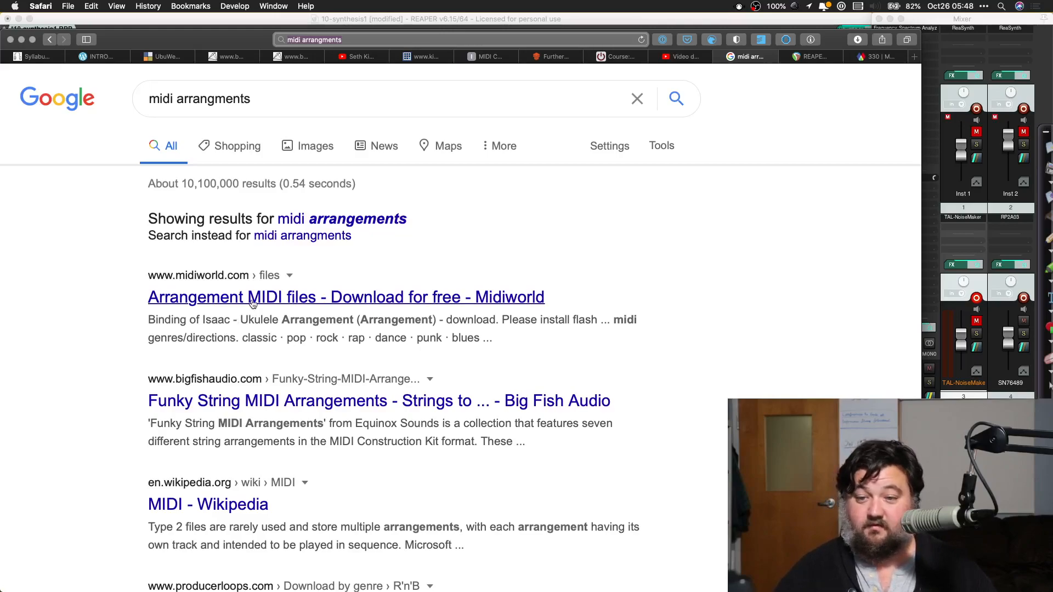
left_click(252, 301)
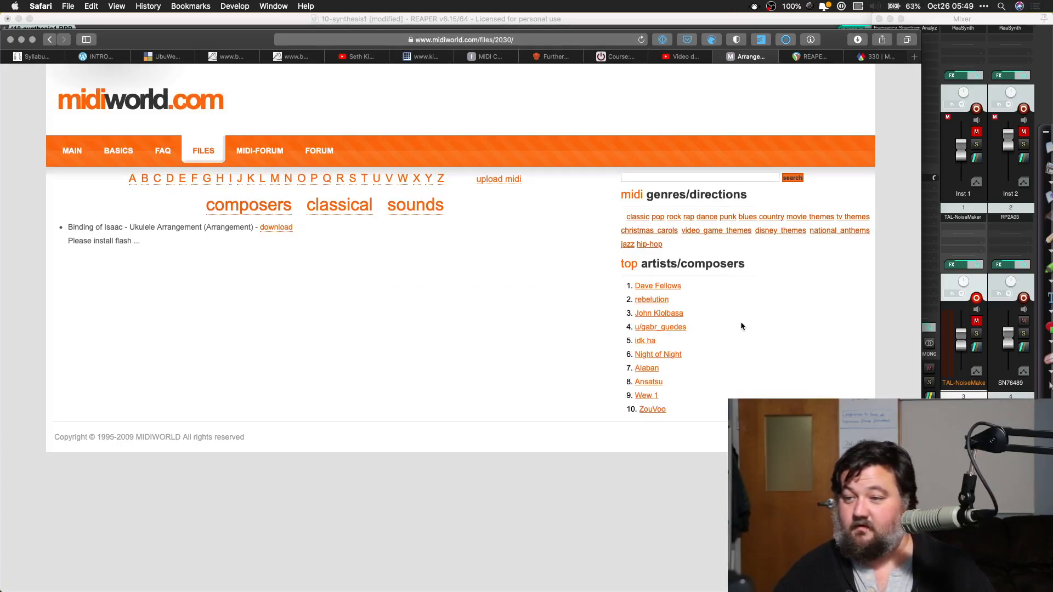
Step: Open the pop genre listing on Midiworld and look through result pages 1, 6, 12 and 40 for a song
left_click(657, 218)
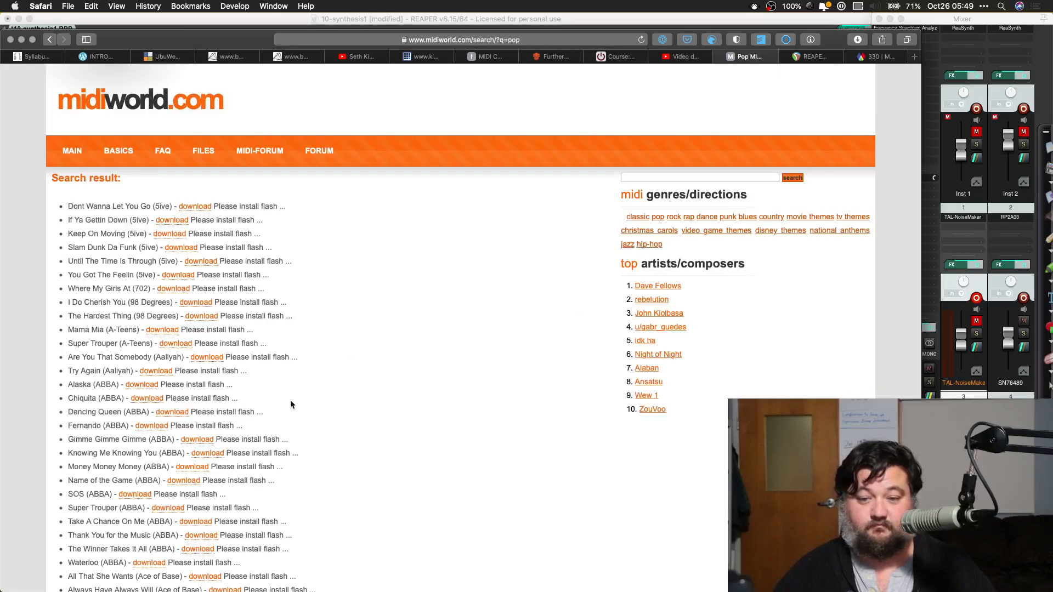
scroll(291, 404, "down", 3)
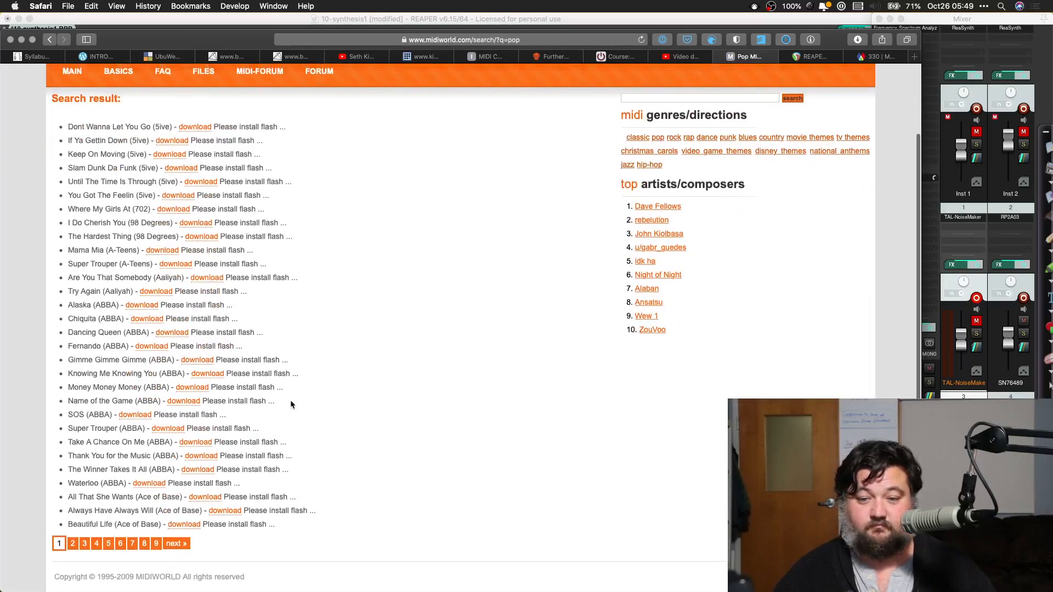
left_click(121, 545)
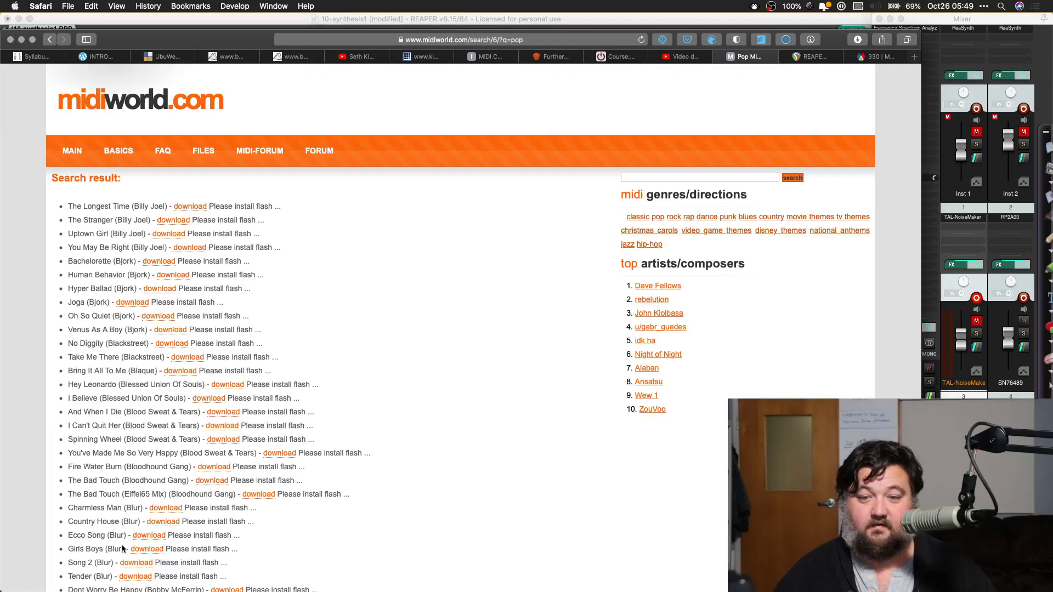
scroll(122, 548, "down", 2)
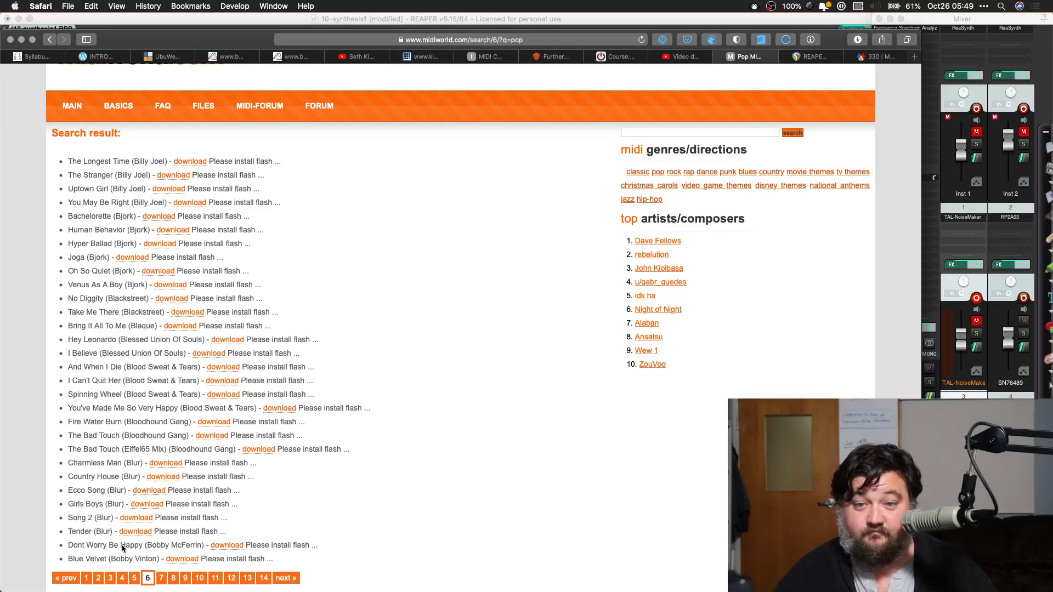
scroll(121, 548, "down", 2)
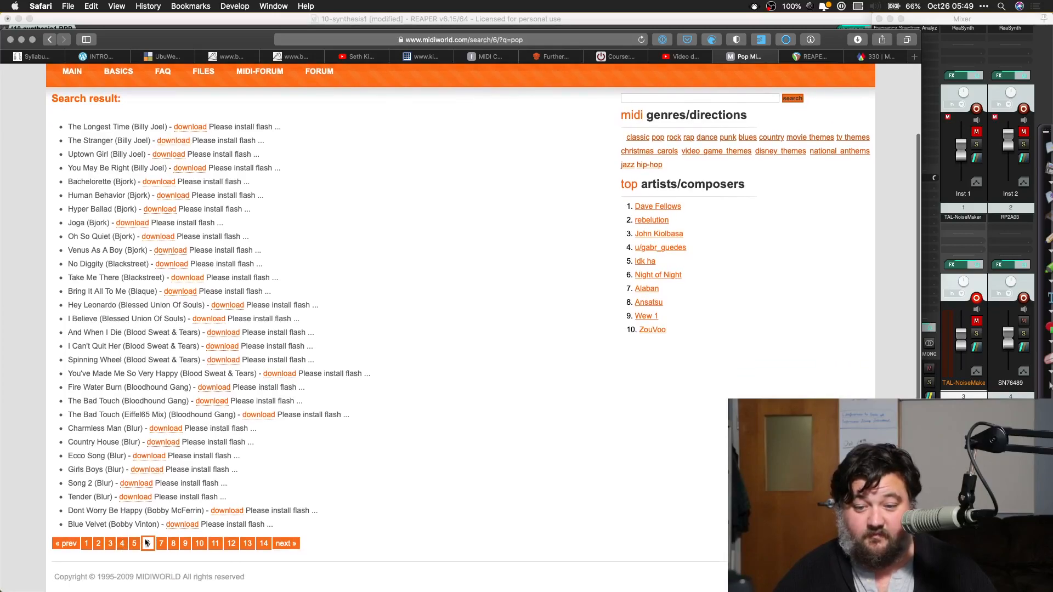
left_click(229, 544)
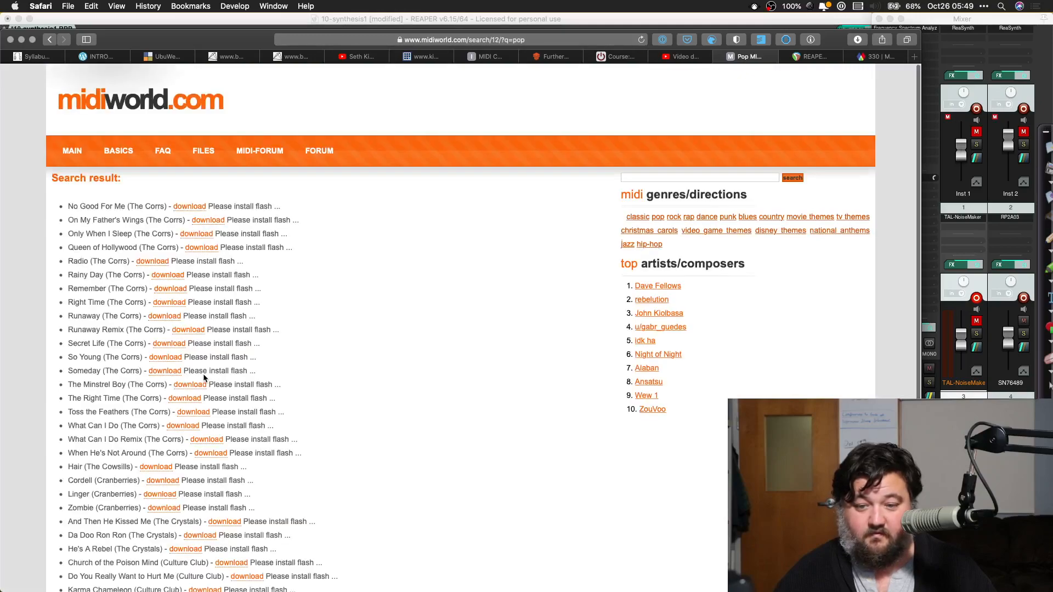
scroll(204, 376, "down", 3)
left_click(262, 543)
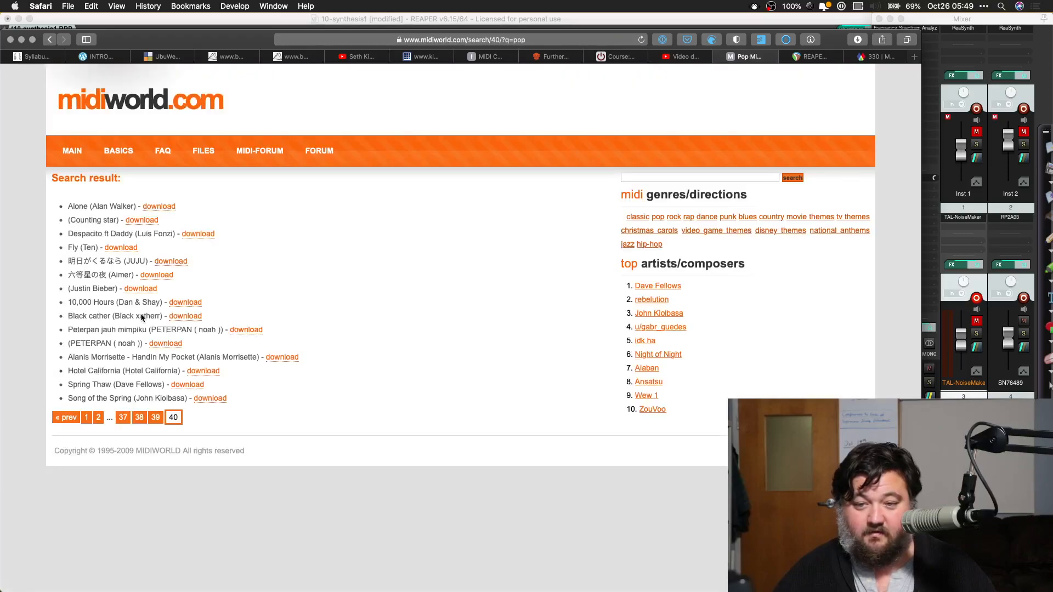
Step: Go back through result pages 37, 34 and 31, and download the MIDI file of No Scrubs (TLC)
left_click(123, 420)
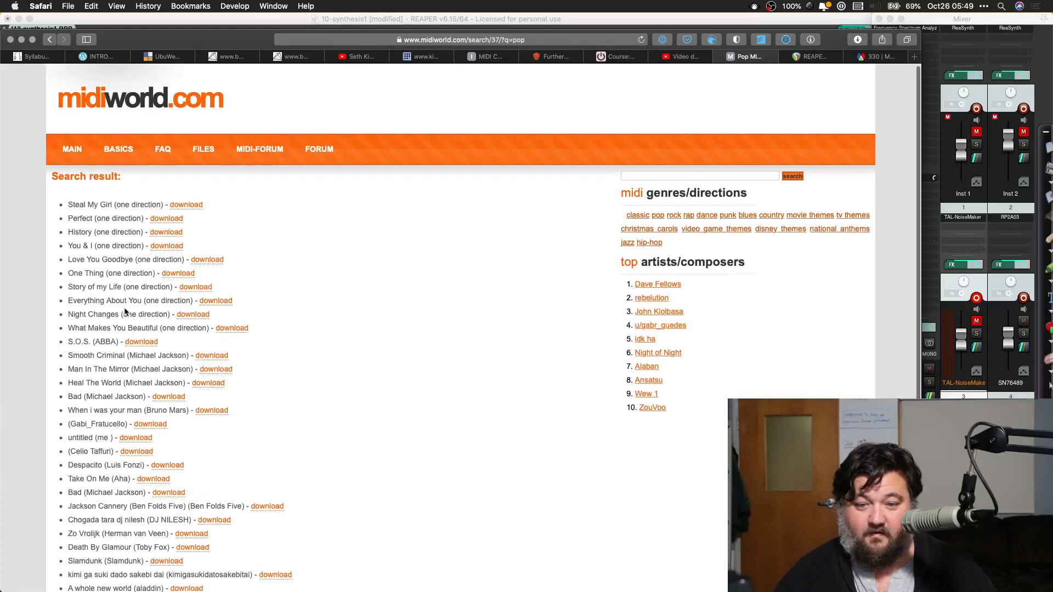
scroll(125, 312, "down", 3)
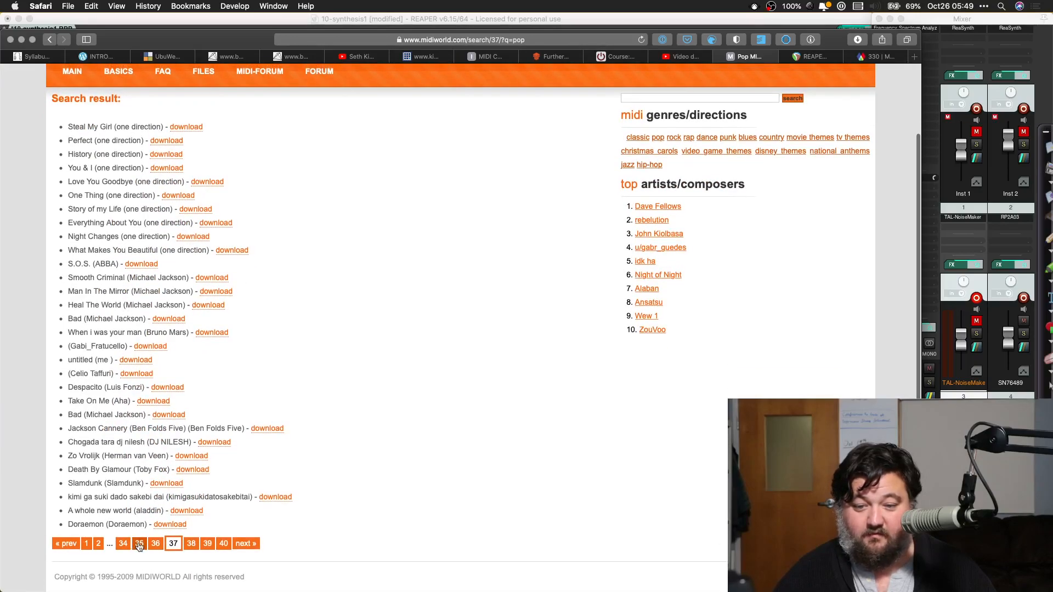
left_click(121, 543)
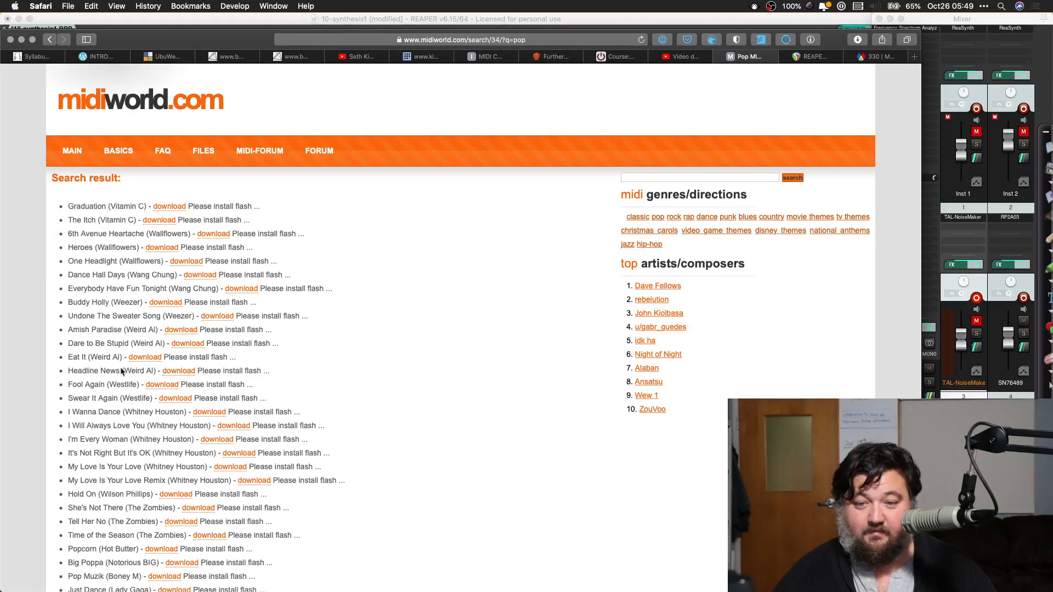
scroll(123, 370, "down", 3)
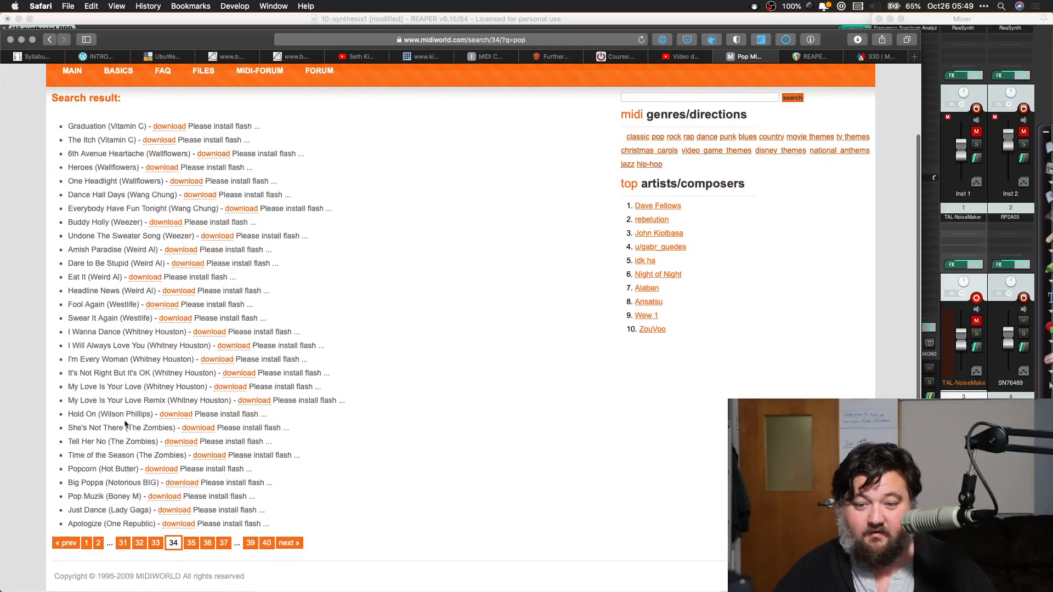
left_click(124, 543)
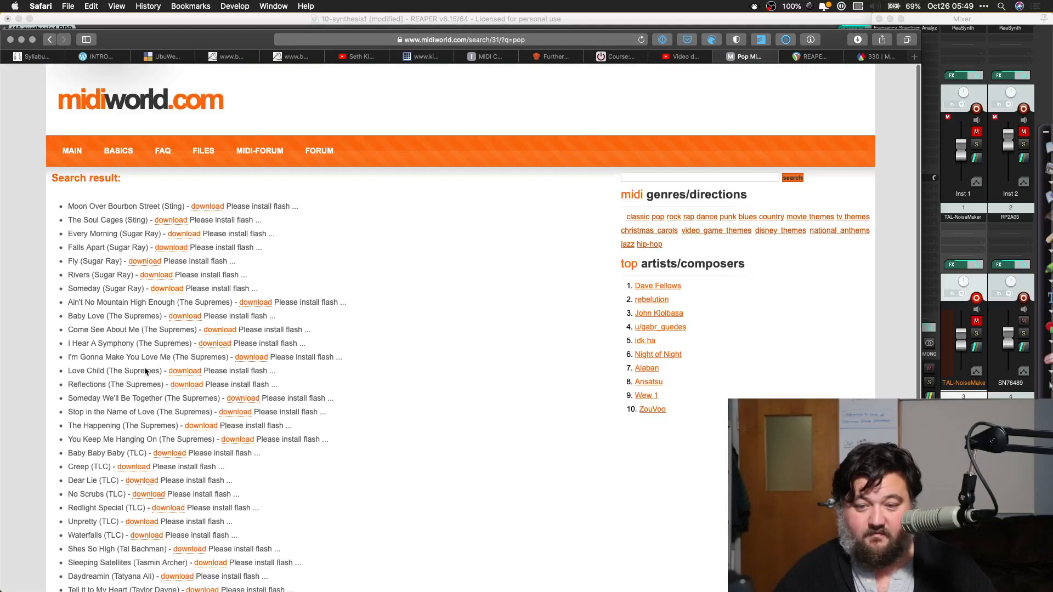
scroll(145, 371, "down", 3)
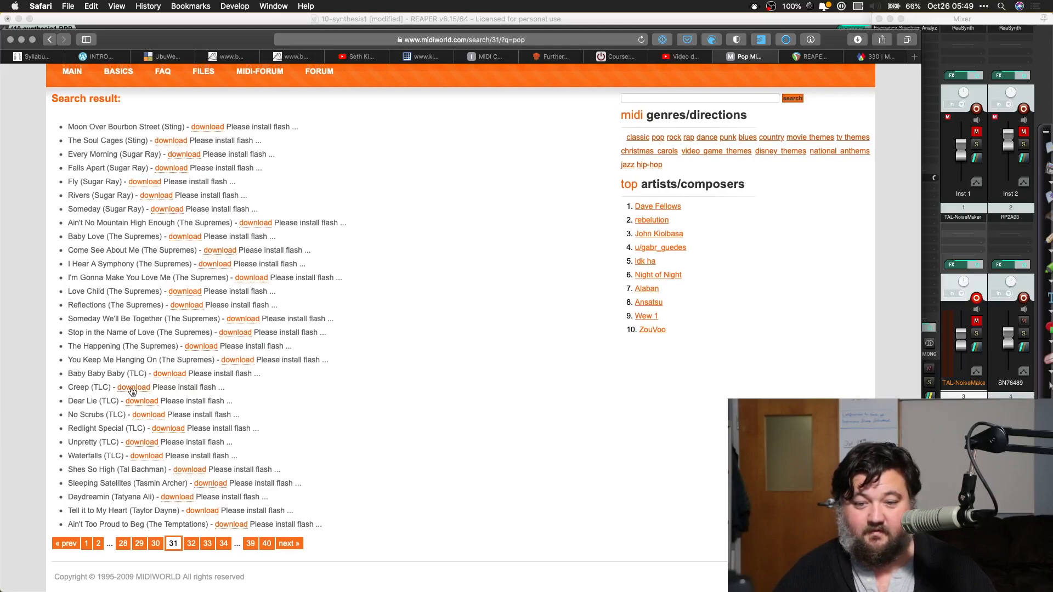
left_click(137, 416)
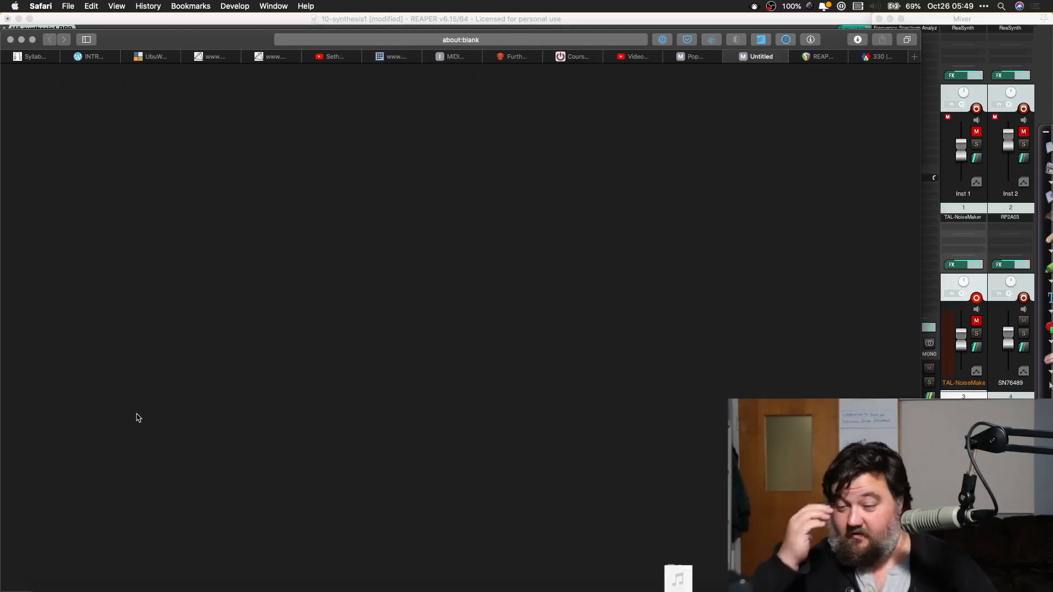
Step: Switch back to REAPER, check the recent downloads, and close the Frequency Spectrum Analyzer Meter window
key("super+Tab")
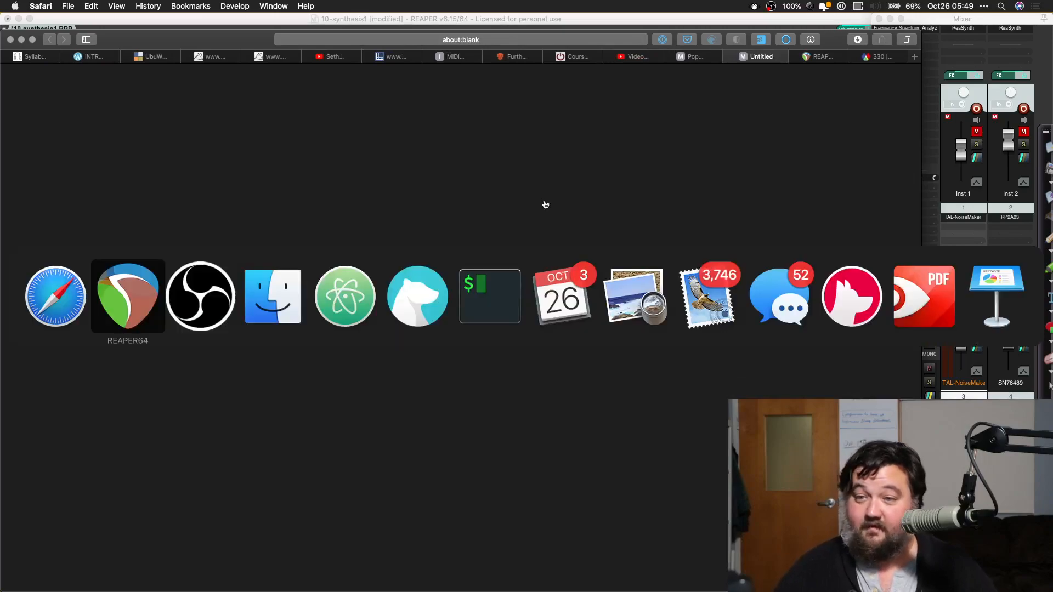
mouse_move(625, 582)
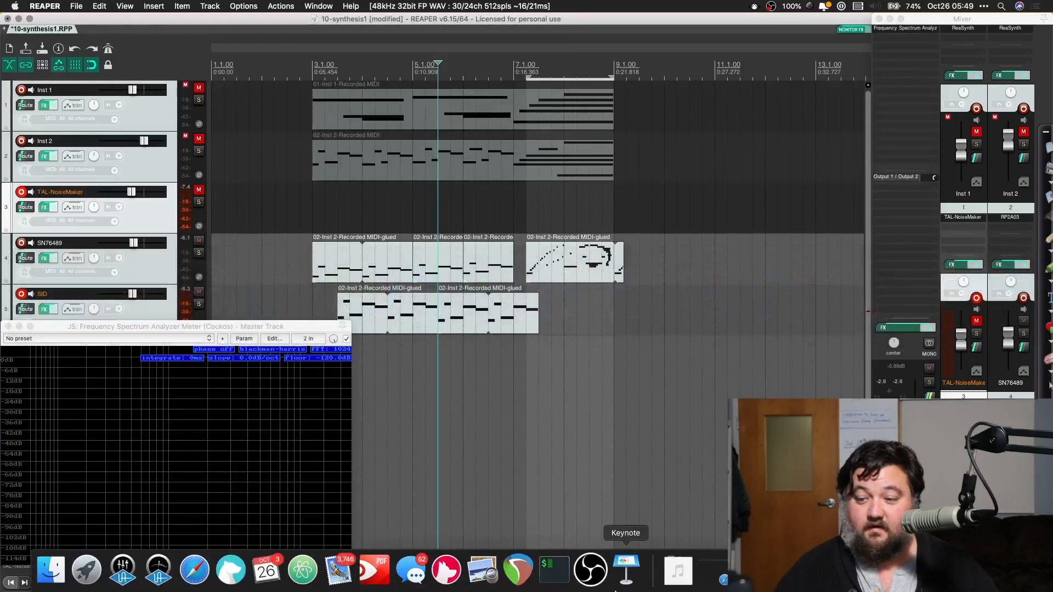
left_click(678, 582)
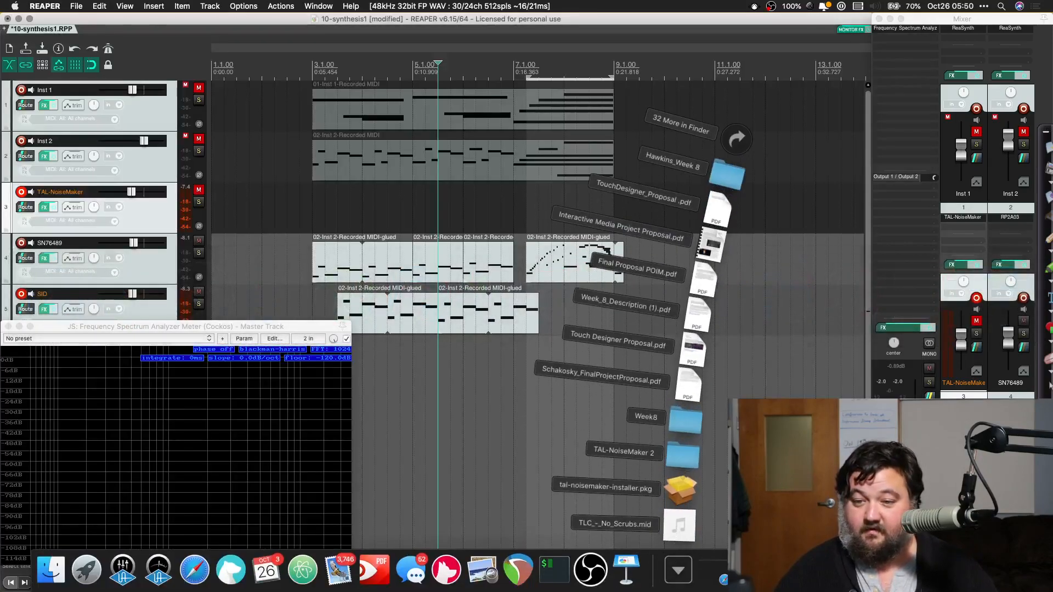
left_click(7, 326)
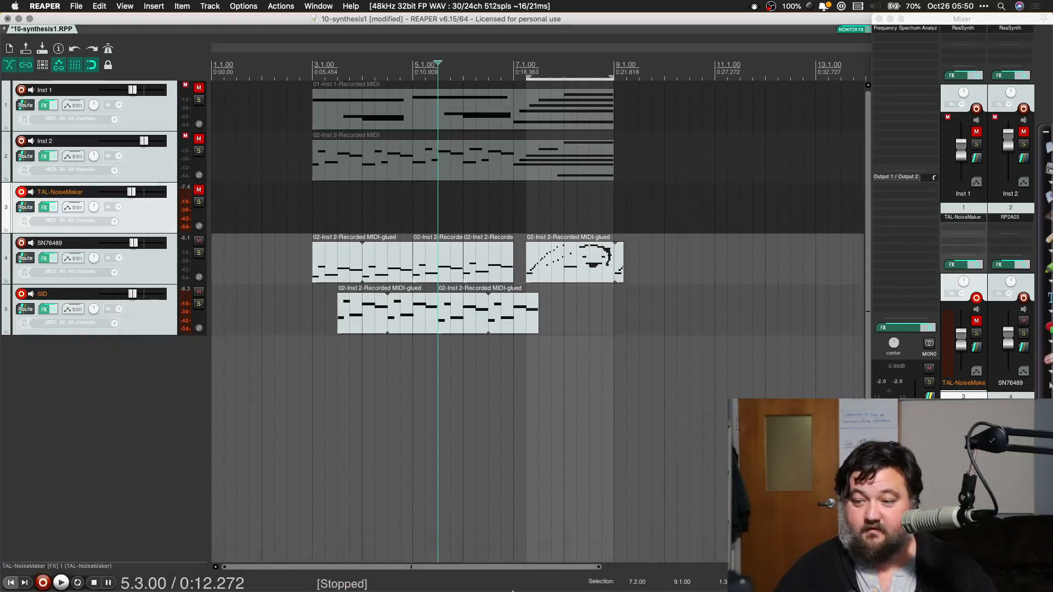
Step: Import TLC_-_No_Scrubs.mid at the project start with its tempo map, as single-channel items on multiple tracks
left_click(678, 568)
left_click_drag(679, 527, 214, 213)
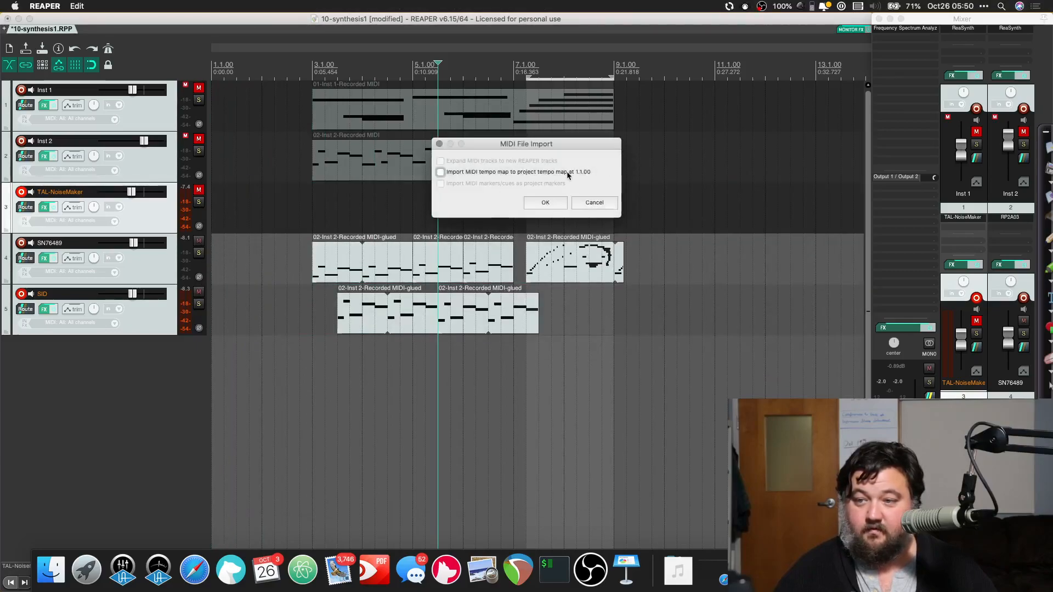
left_click(546, 203)
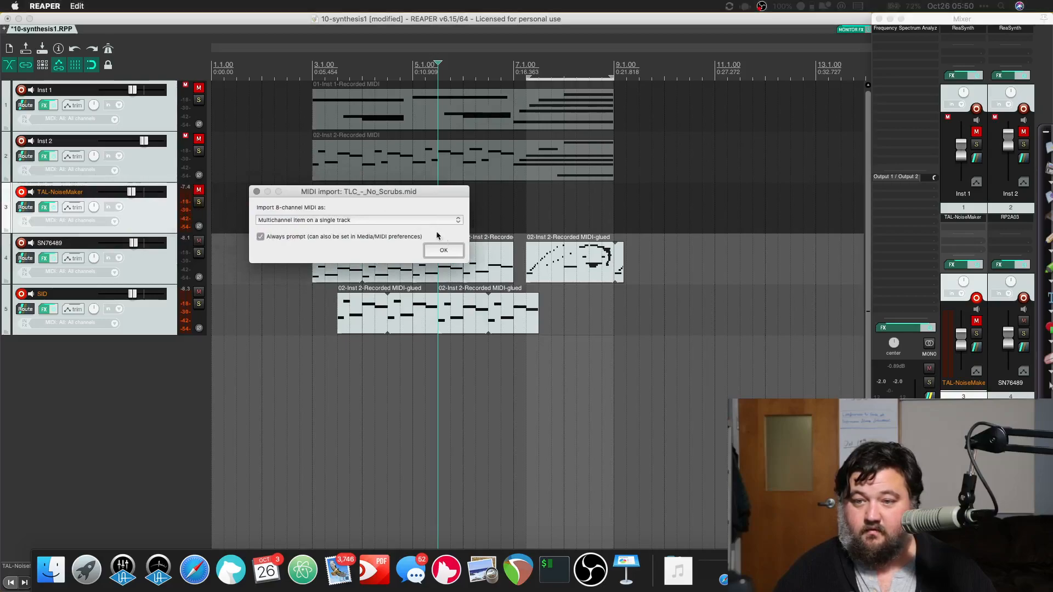
left_click(336, 221)
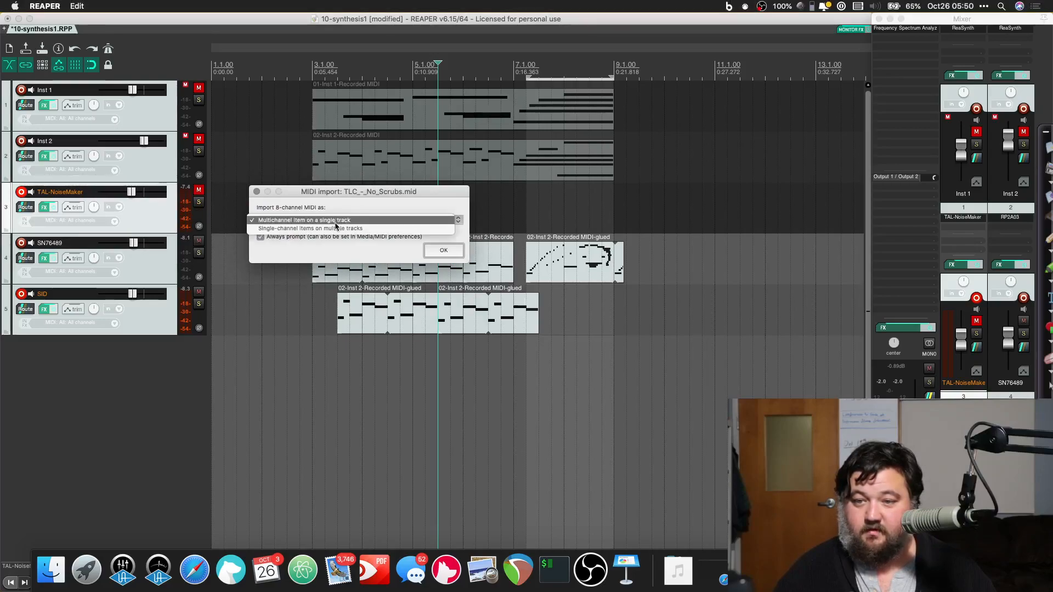
left_click(333, 228)
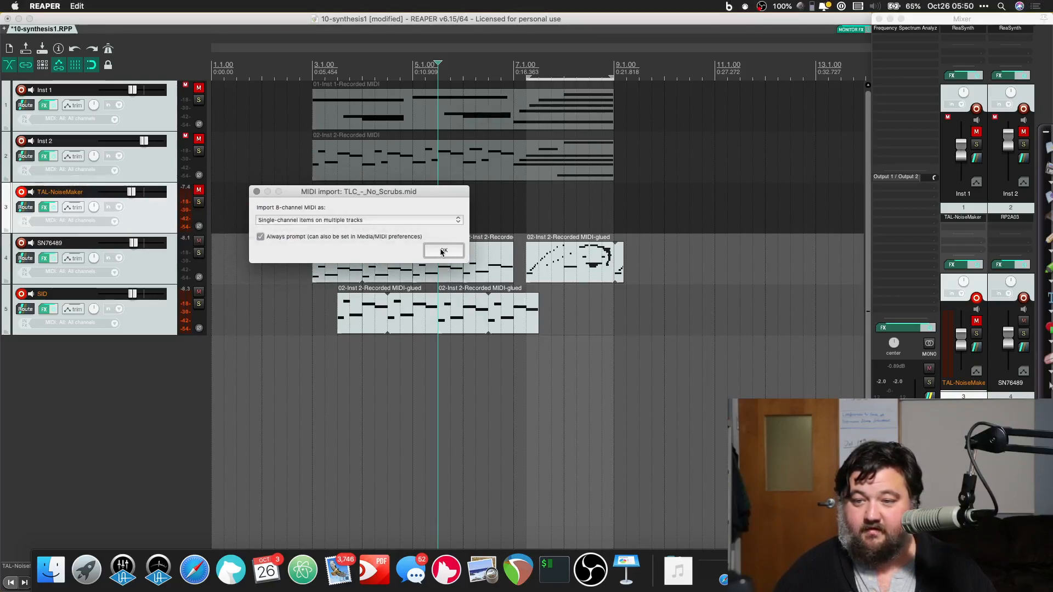
left_click(442, 251)
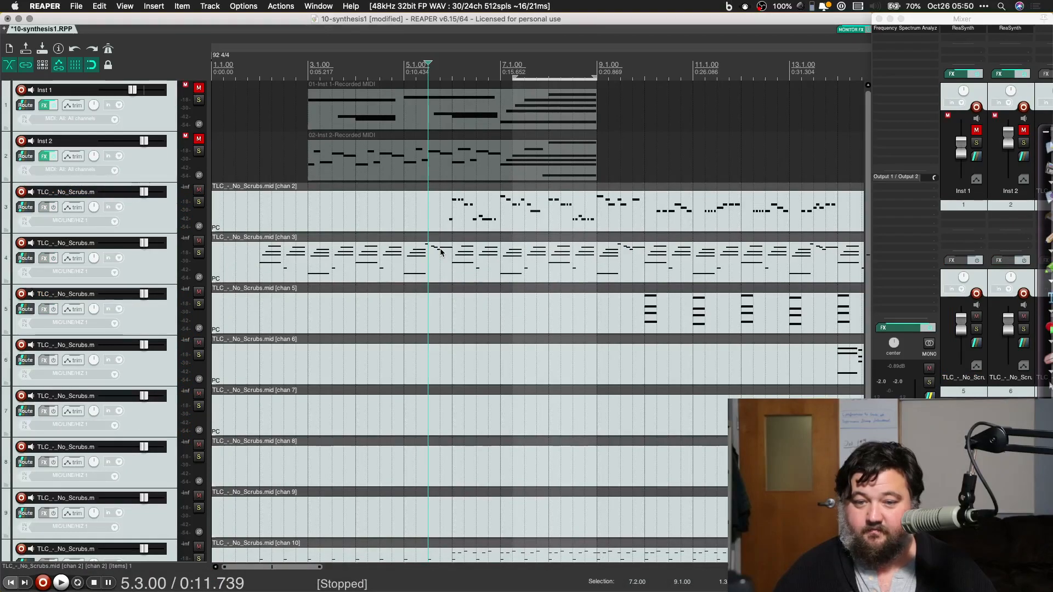
Step: Bring the full mixer into view and put ReaSynth on every No Scrubs track, replacing the synths on the SN76489 and SID tracks
scroll(441, 252, "down", 1)
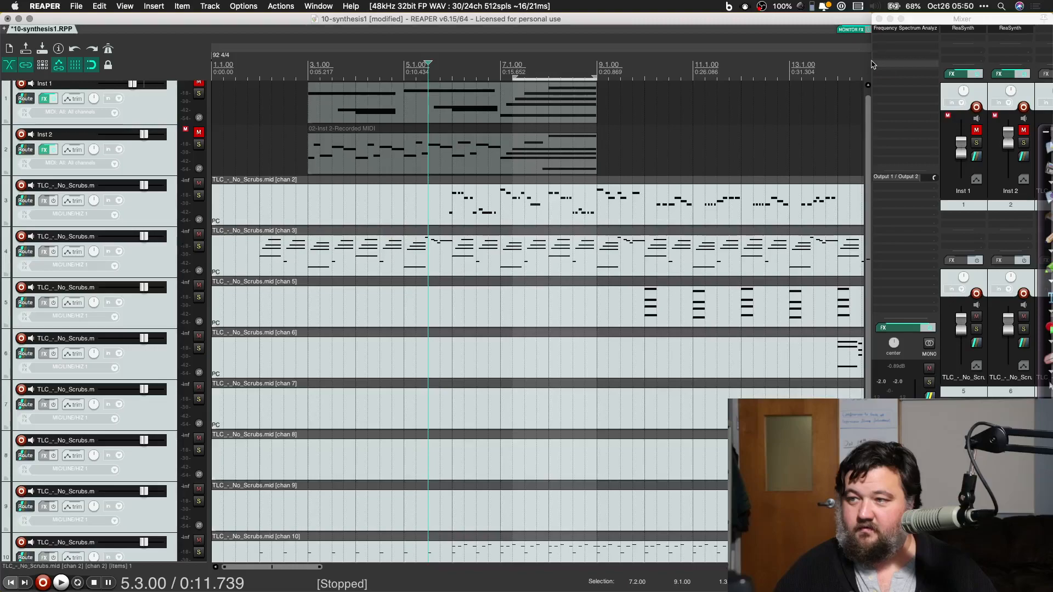
left_click(928, 18)
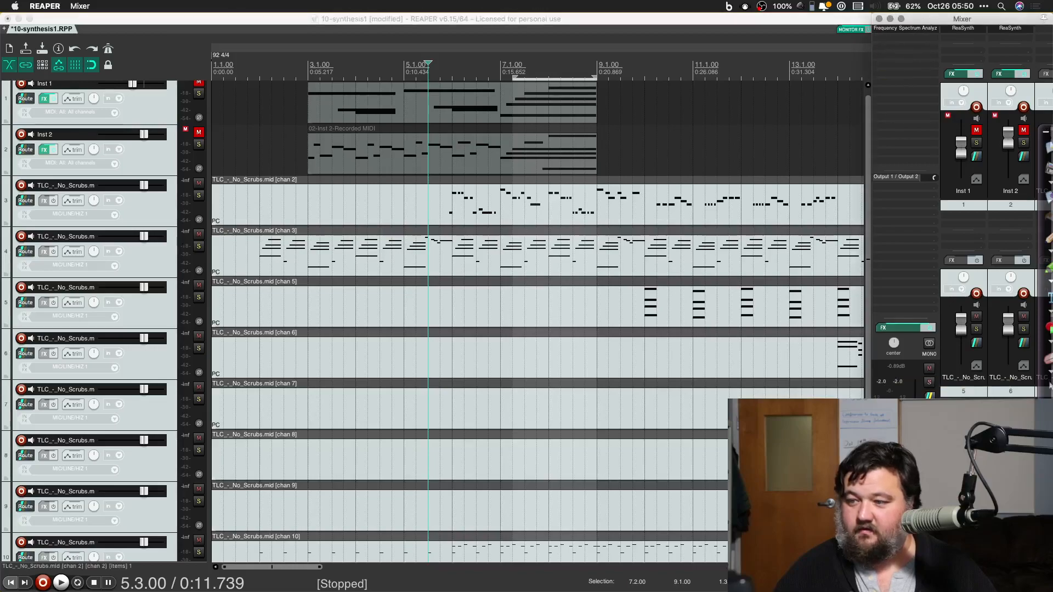
left_click_drag(872, 505, 213, 506)
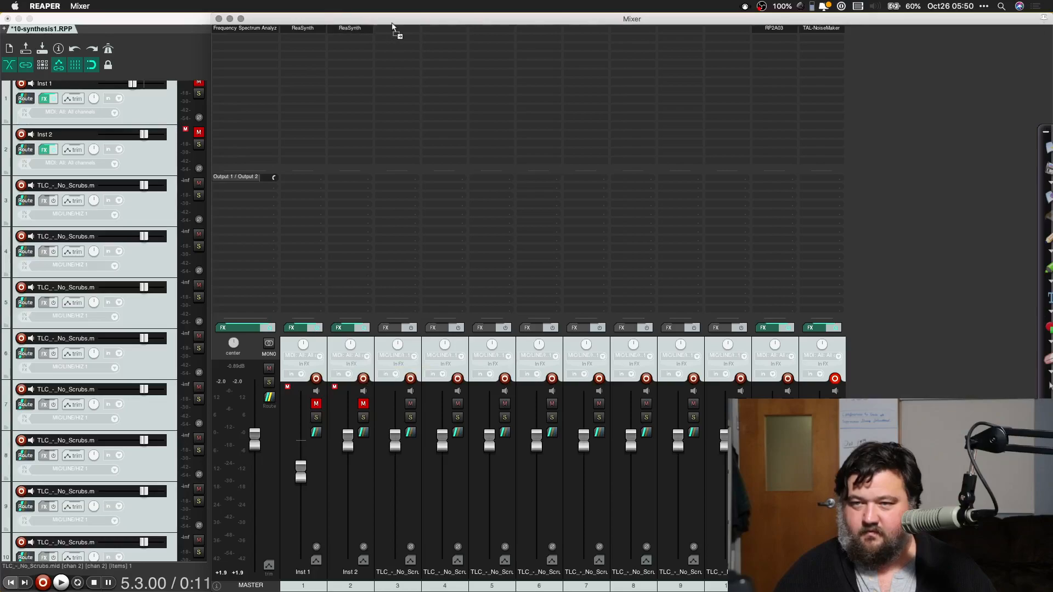
left_click_drag(393, 33, 393, 32)
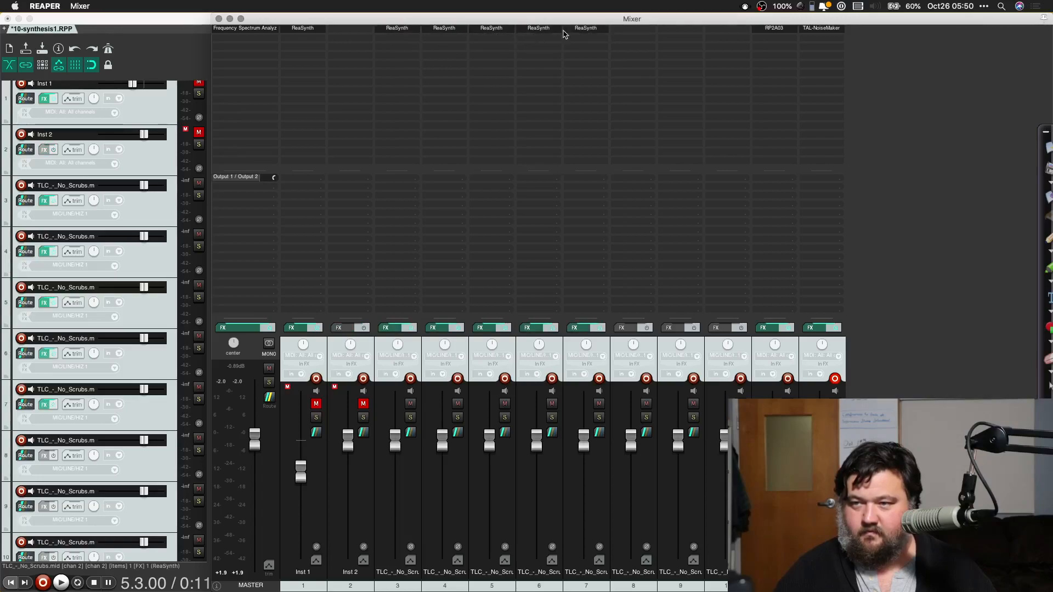
left_click_drag(597, 30, 610, 30)
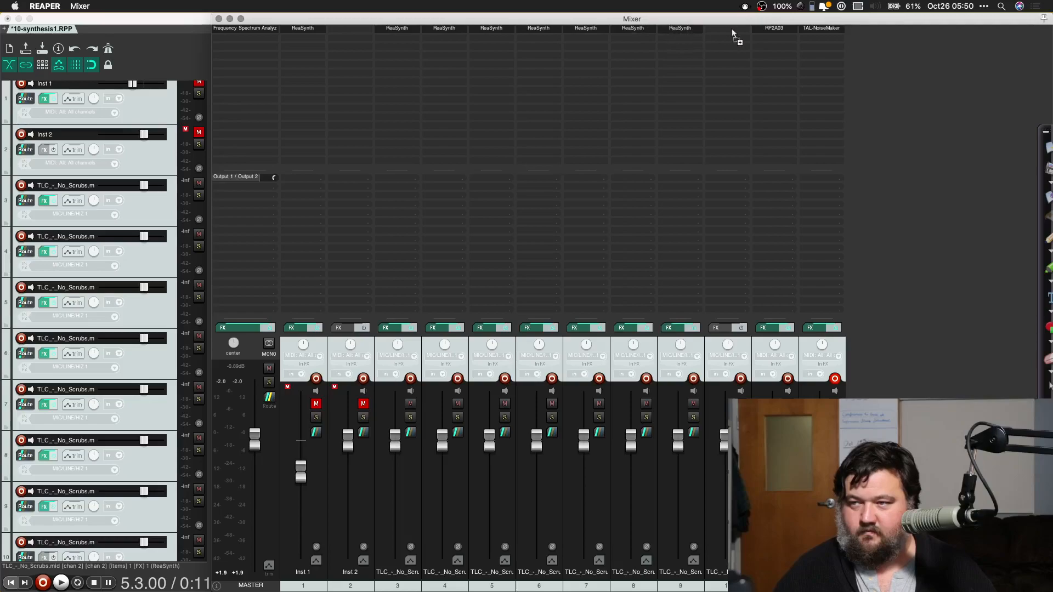
left_click_drag(776, 34, 819, 41)
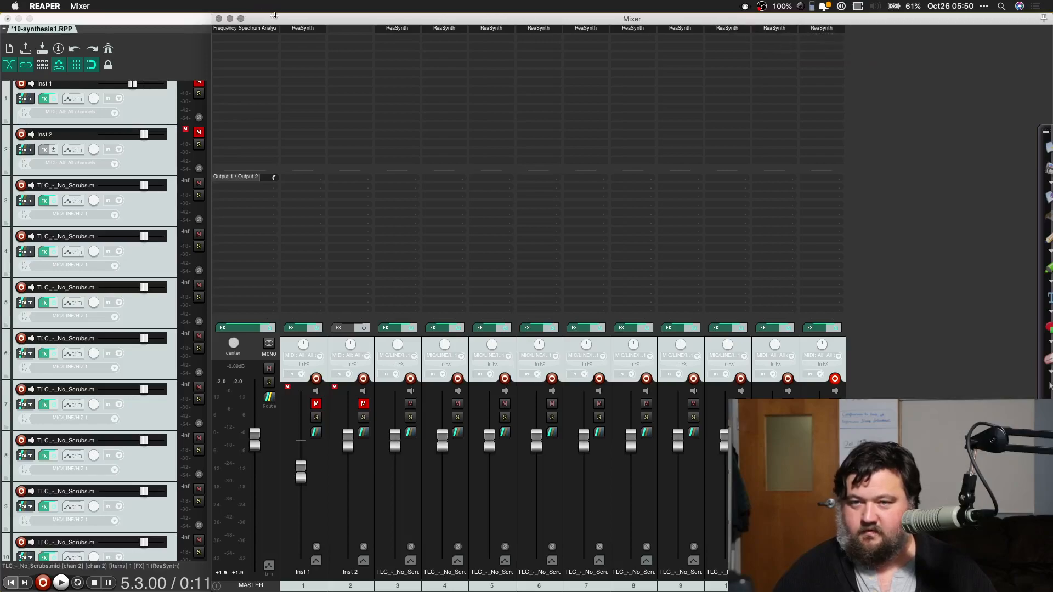
Step: Move the mixer aside to uncover the arrangement and play the project from the beginning
left_click_drag(277, 20, 930, 184)
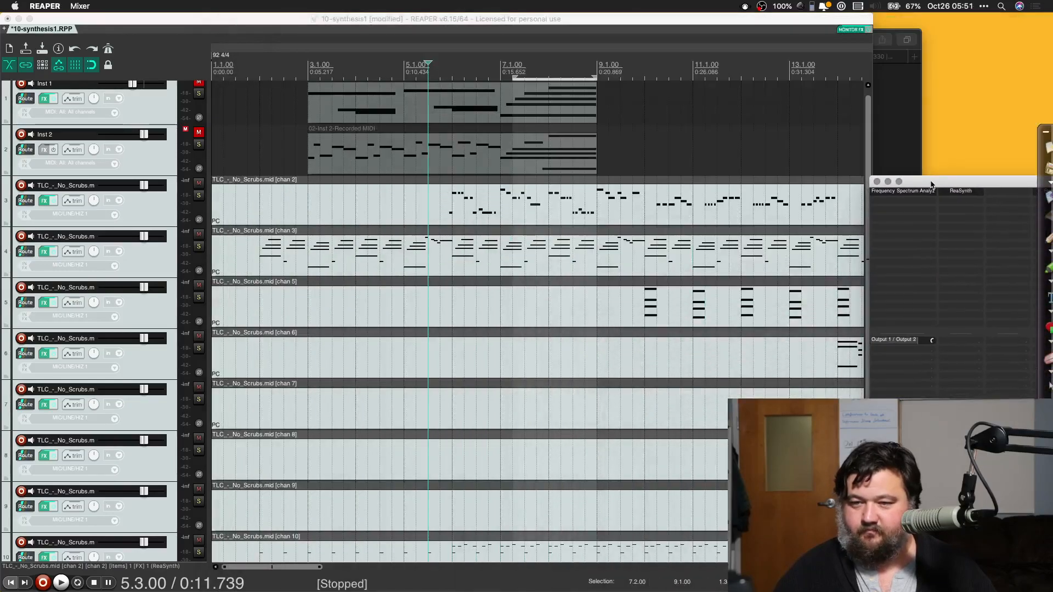
key("Home")
key("space")
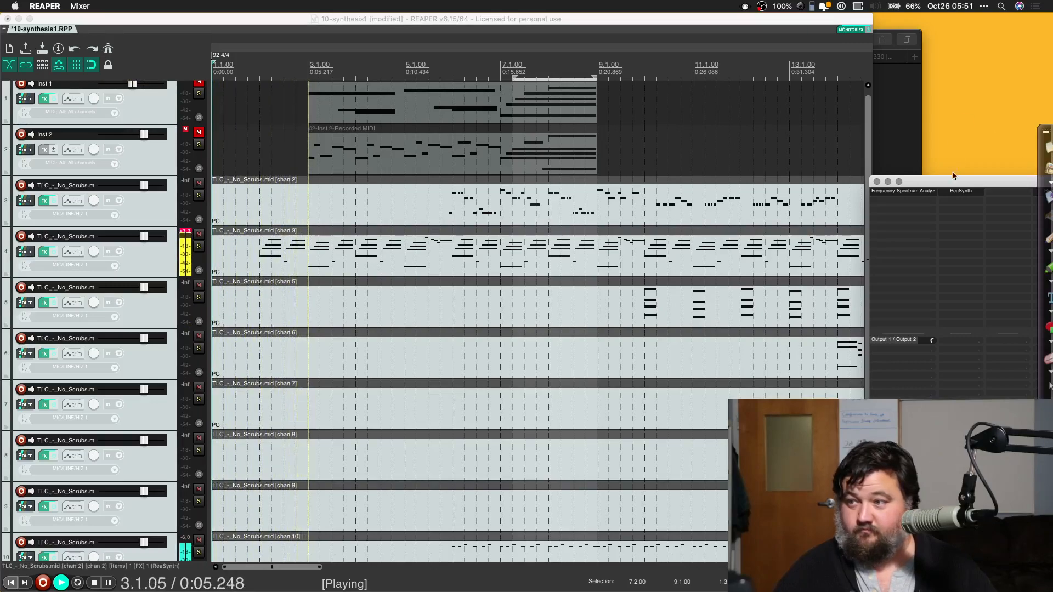
Step: Bring the mixer back and lower the volume faders of Inst 2 and all the No Scrubs tracks during playback
left_click_drag(942, 180, 135, 1)
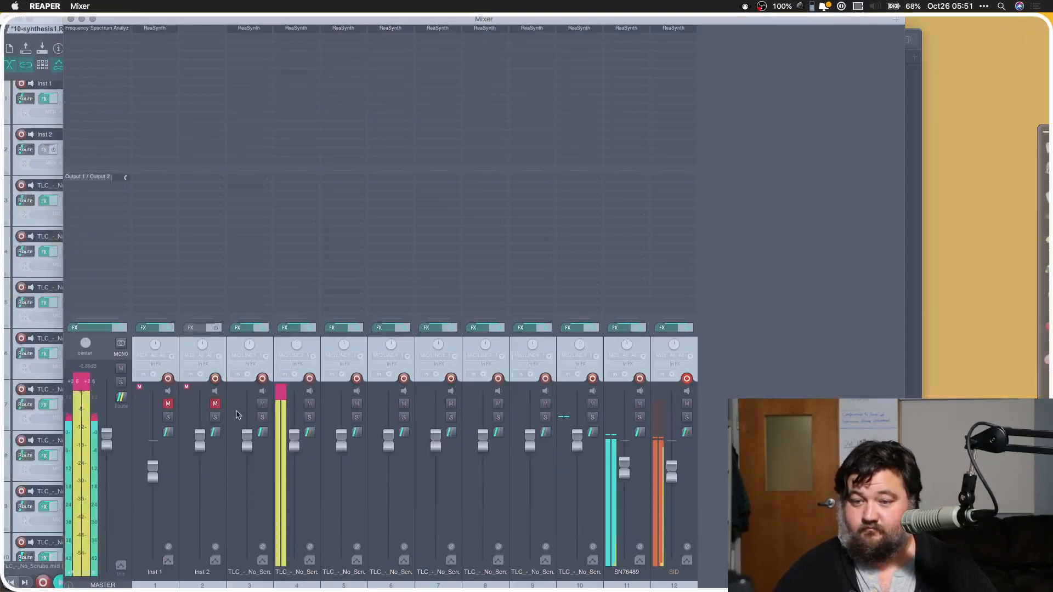
left_click_drag(137, 440, 184, 473)
left_click_drag(231, 439, 230, 477)
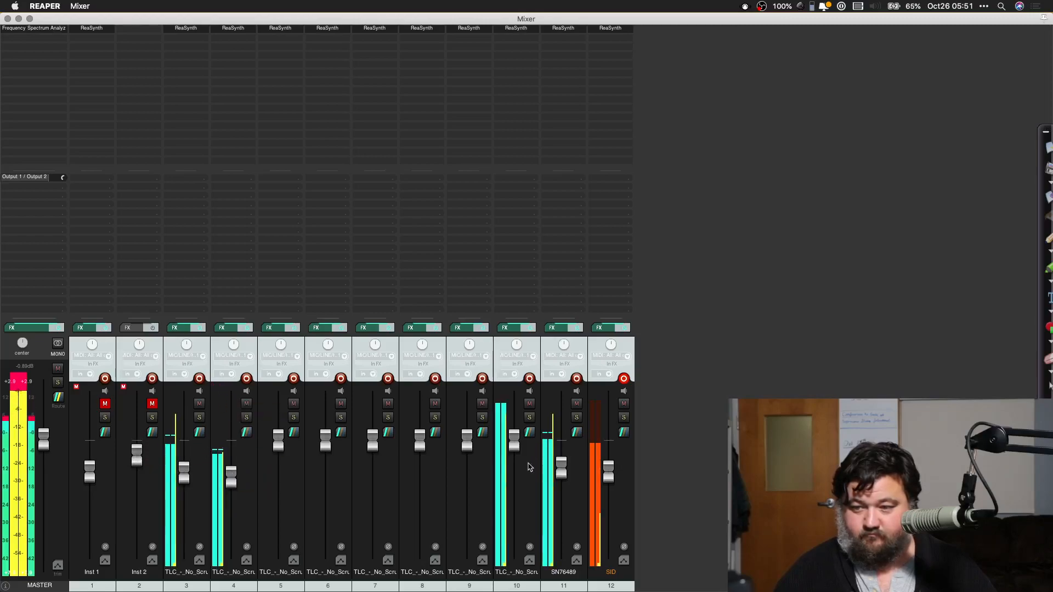
left_click_drag(515, 439, 515, 470)
left_click_drag(466, 447, 466, 465)
left_click_drag(419, 440, 325, 476)
left_click_drag(279, 439, 281, 467)
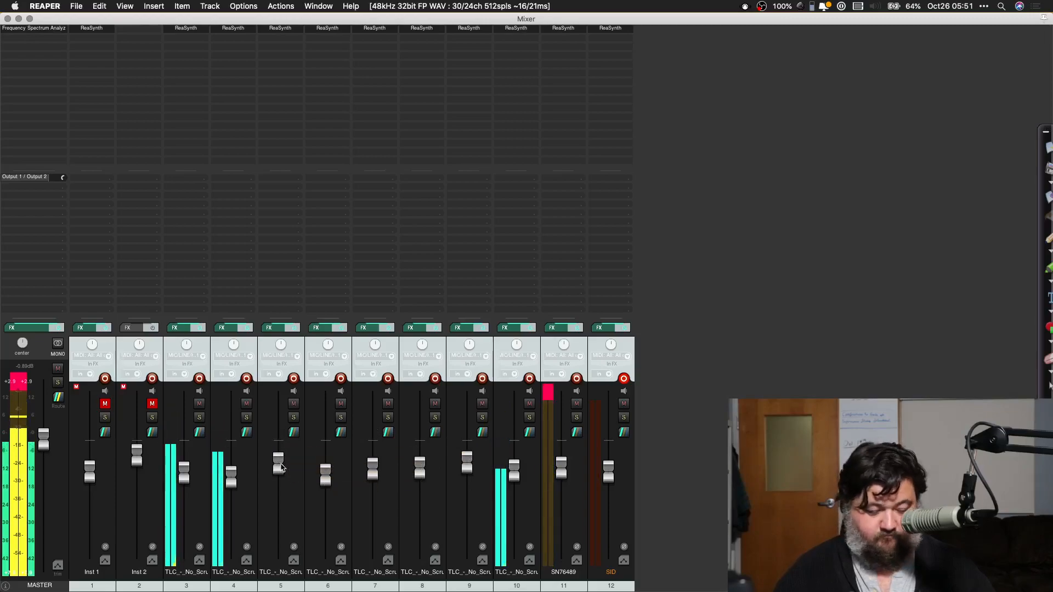
left_click(398, 359)
key("super+Tab")
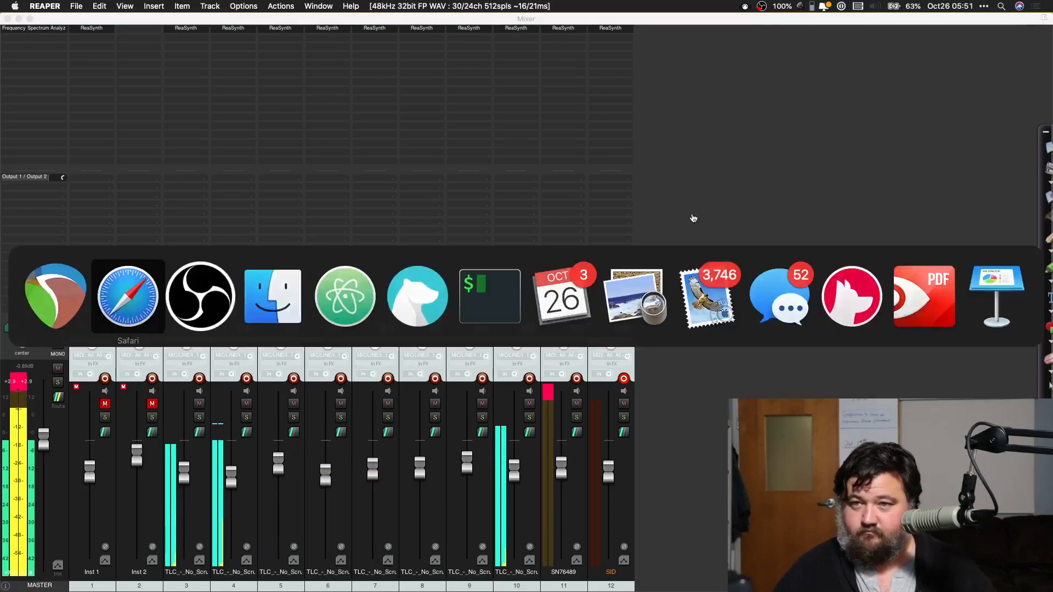
key("super+Tab")
left_click(692, 218)
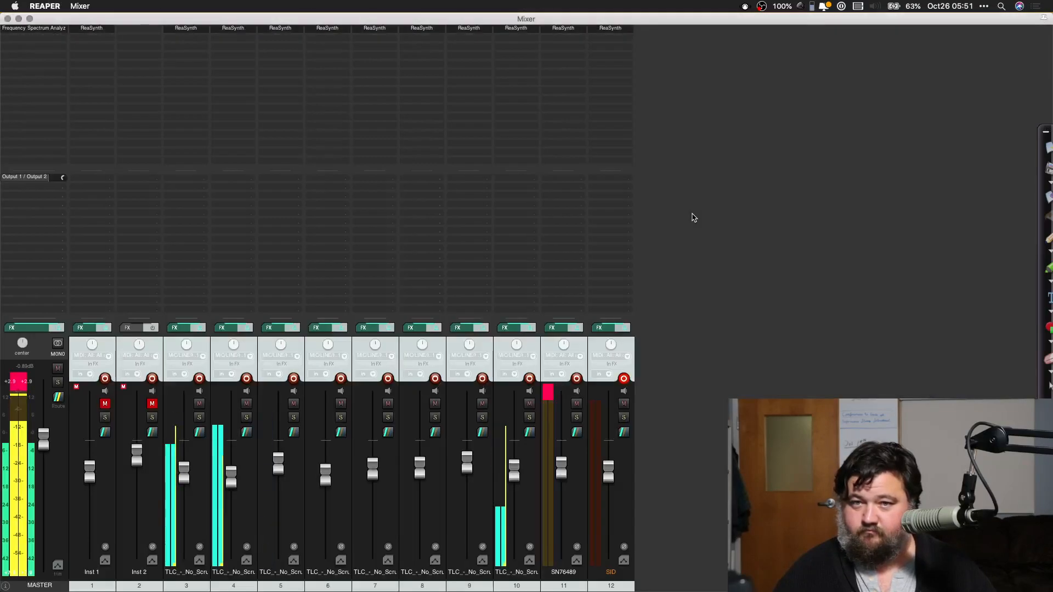
key("super+Tab")
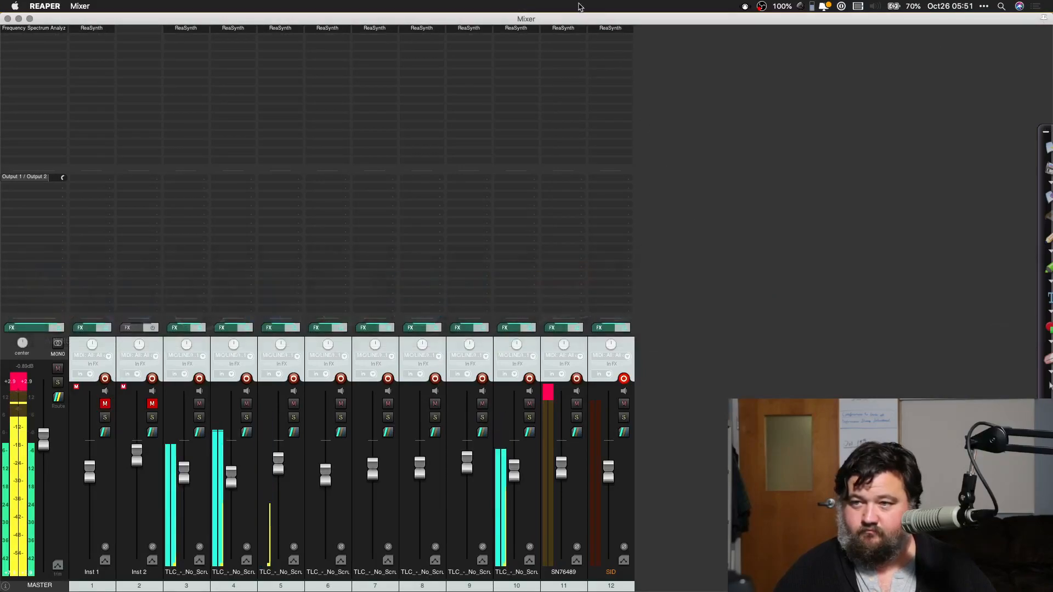
Step: Uncover the arrangement, mute and delete the SN76489 and SID tracks, and stop playback
left_click_drag(573, 19, 698, 561)
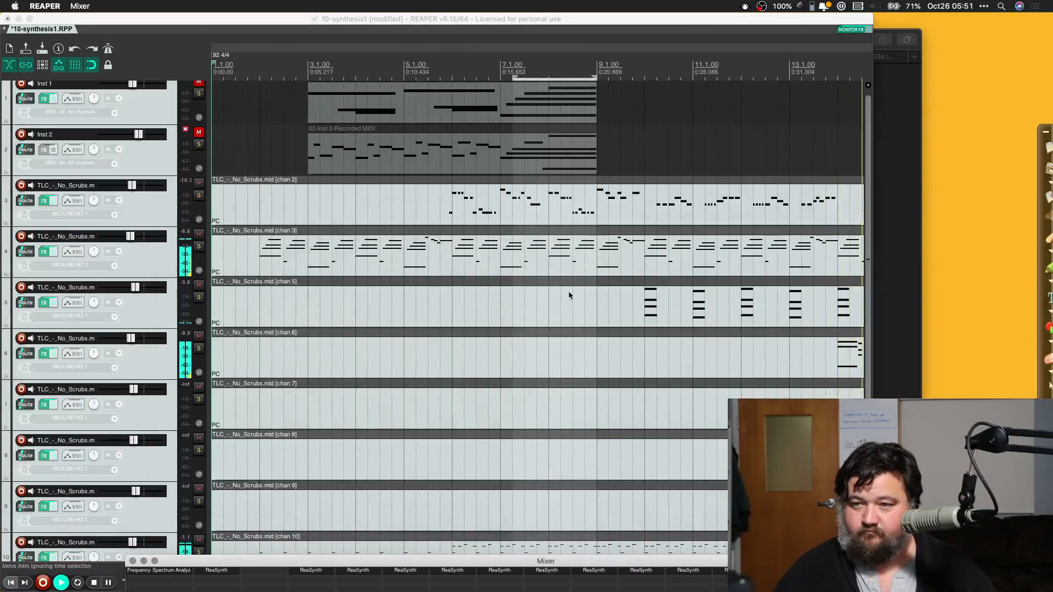
scroll(569, 296, "down", 5)
scroll(569, 296, "right", 10)
scroll(568, 290, "left", 1)
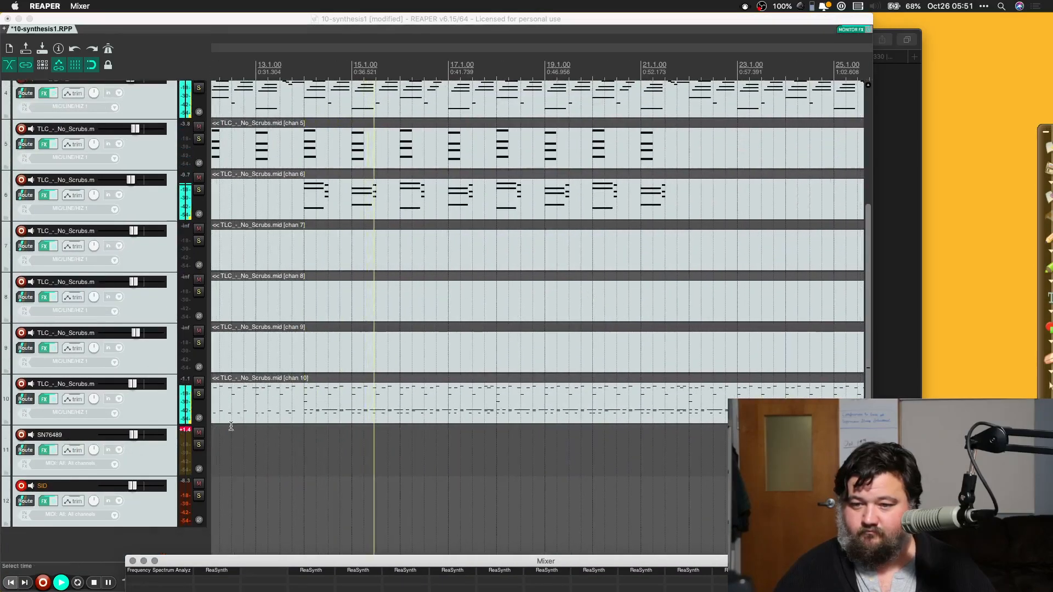
left_click(198, 432)
left_click(199, 484)
left_click(152, 508)
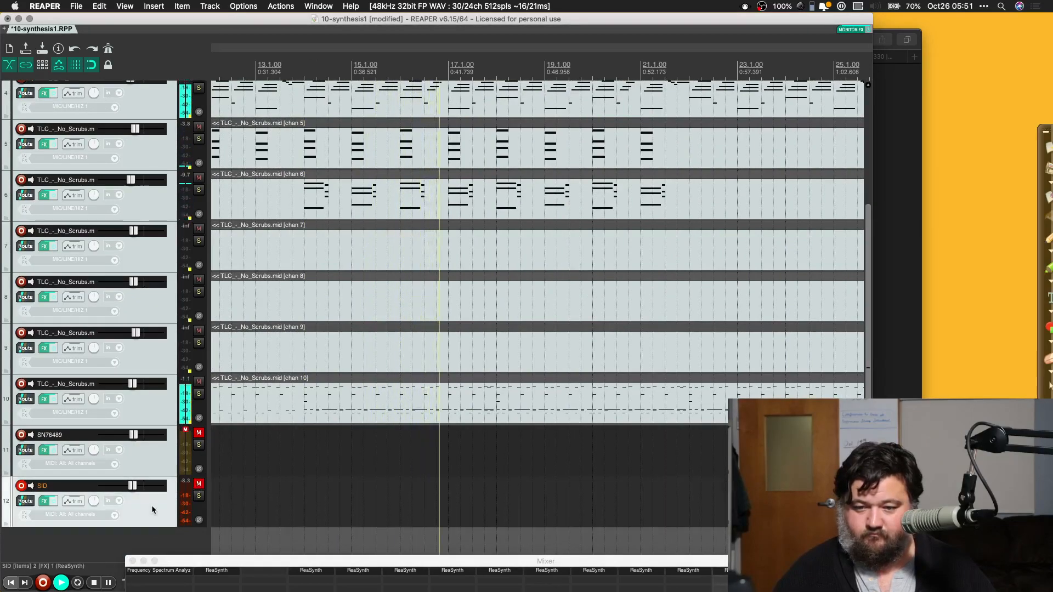
left_click(148, 460, "shift")
key("Delete")
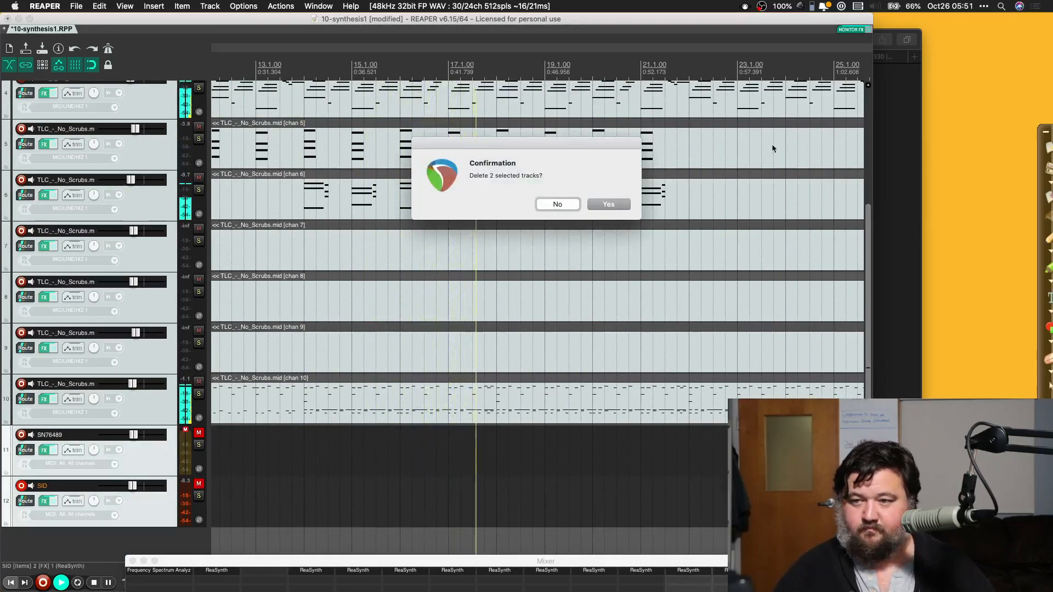
left_click(608, 204)
key("space")
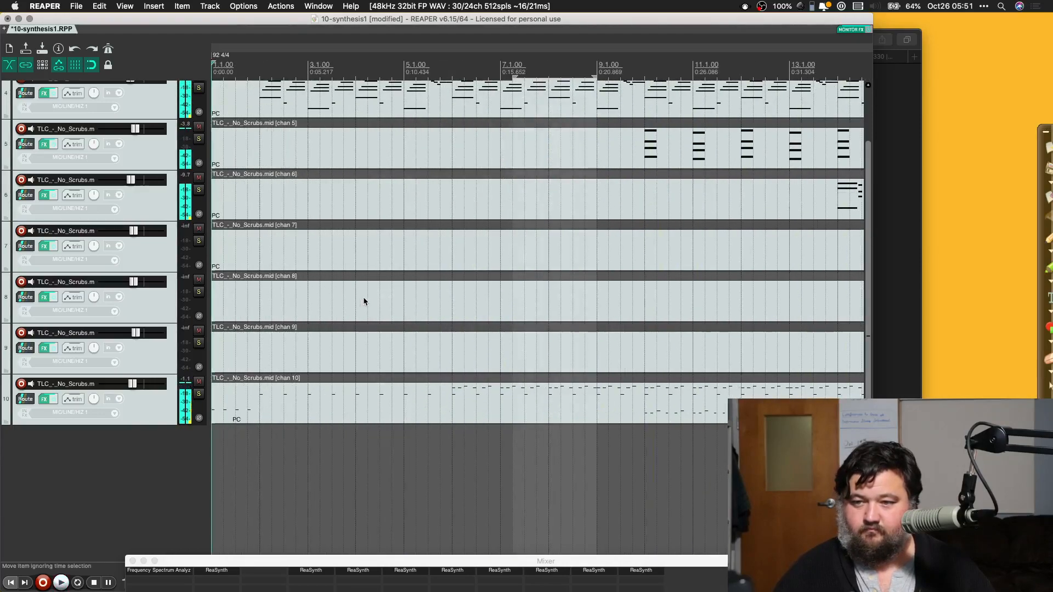
Step: Play the arrangement from just before the channel 3 chords, stop, and place the edit cursor just after the start of measure 5
scroll(363, 300, "up", 2)
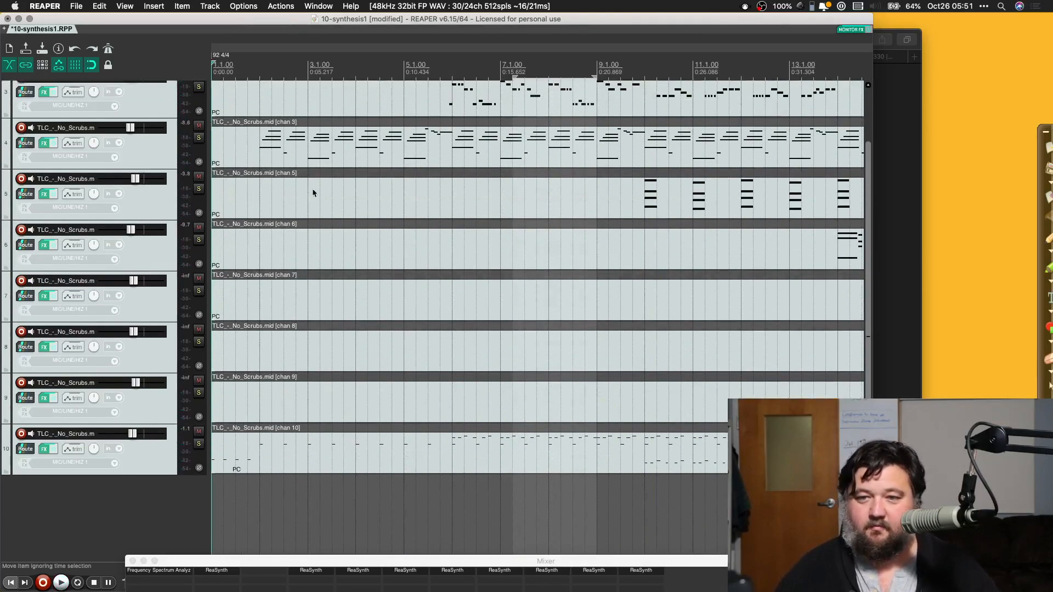
scroll(247, 162, "up", 2)
left_click(248, 185)
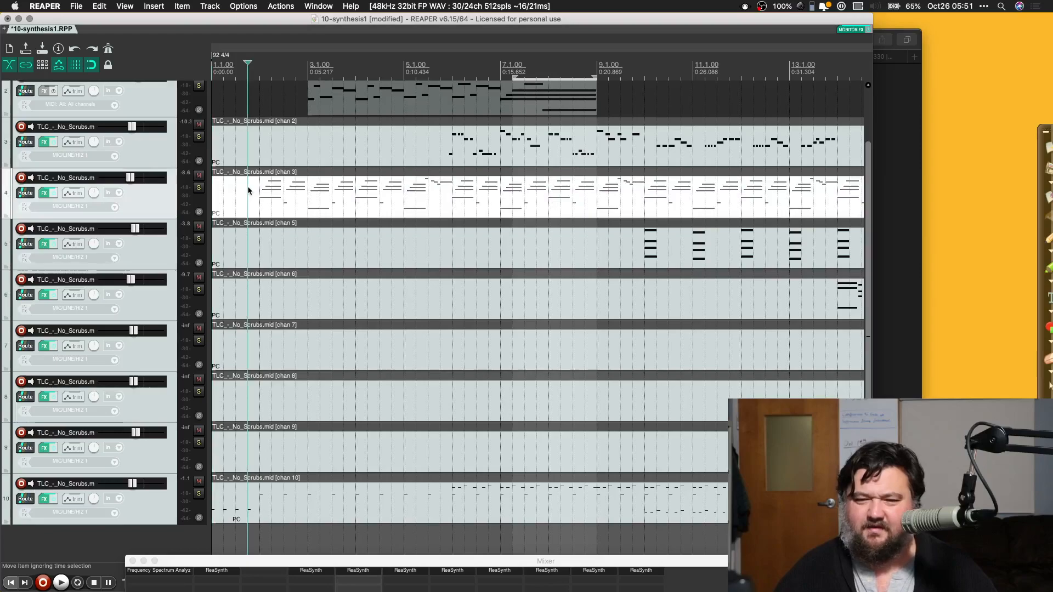
key("space")
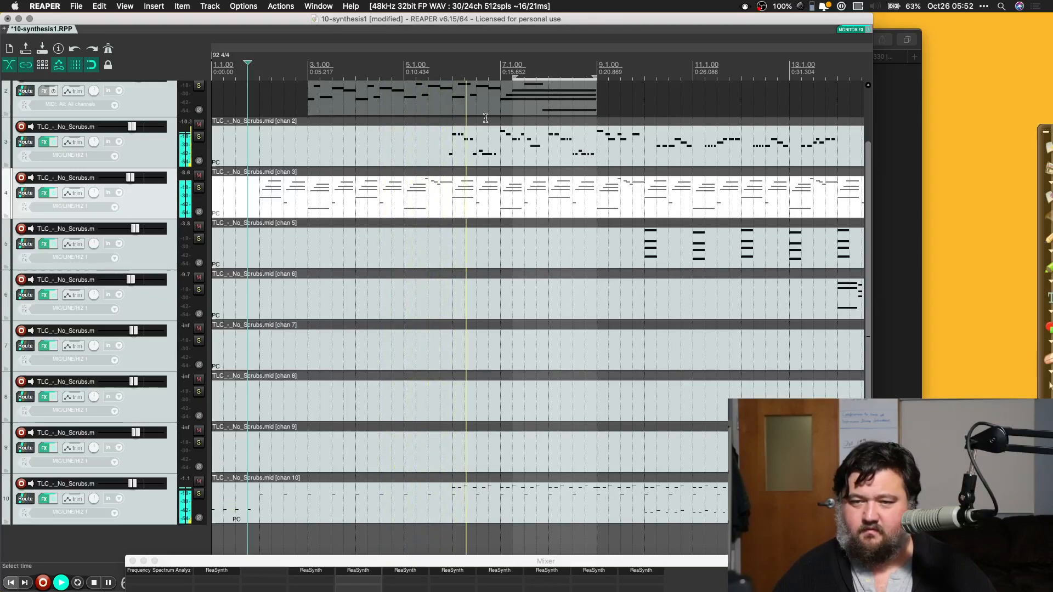
key("space")
left_click(410, 141)
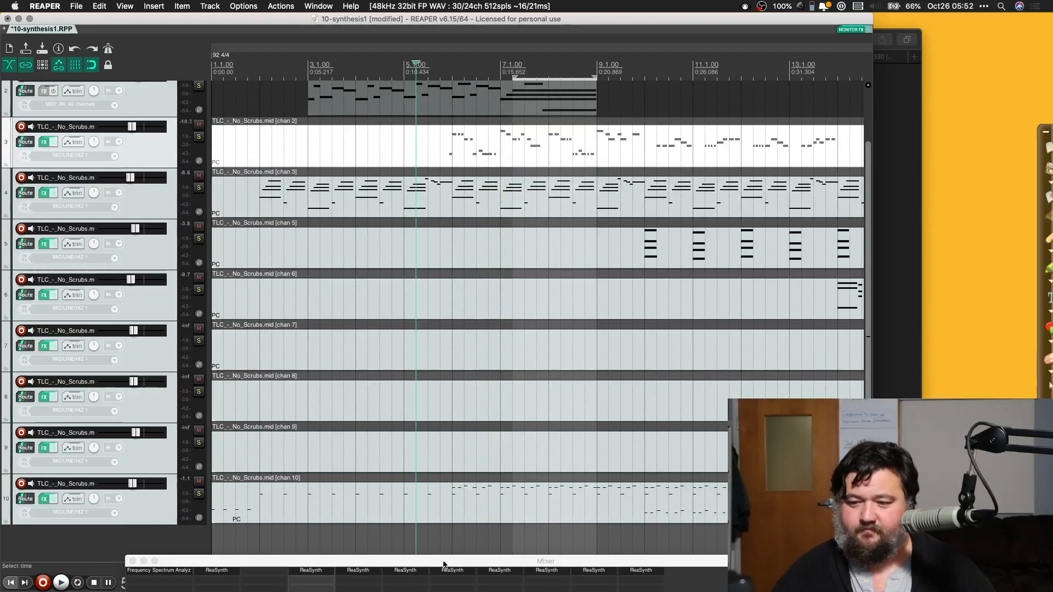
Step: Bring the mixer back up and delete the Inst 1 and Inst 2 tracks
left_click_drag(444, 565, 460, 22)
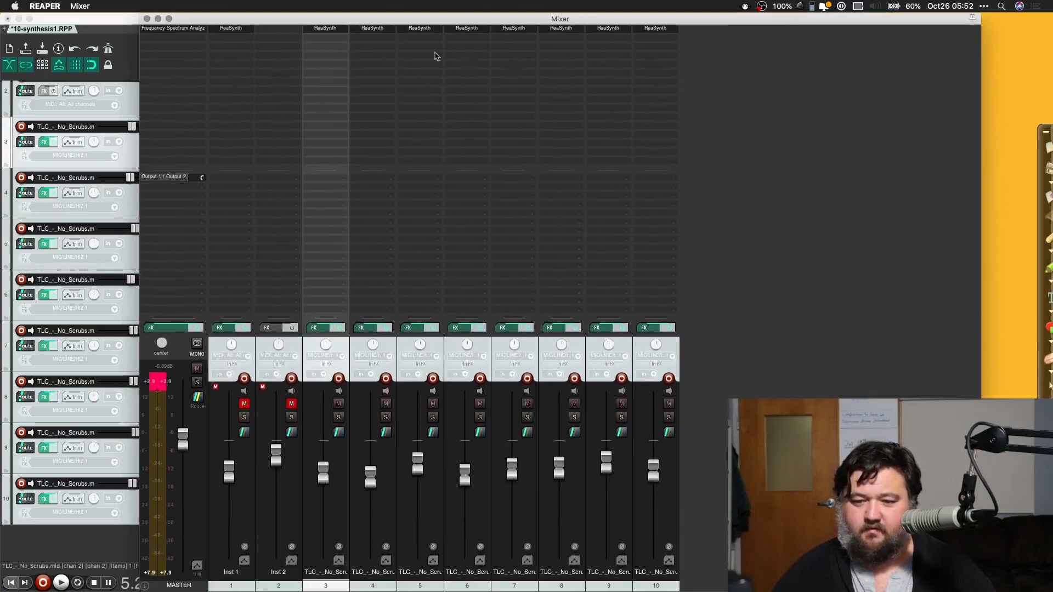
left_click(249, 516)
left_click(292, 505, "shift")
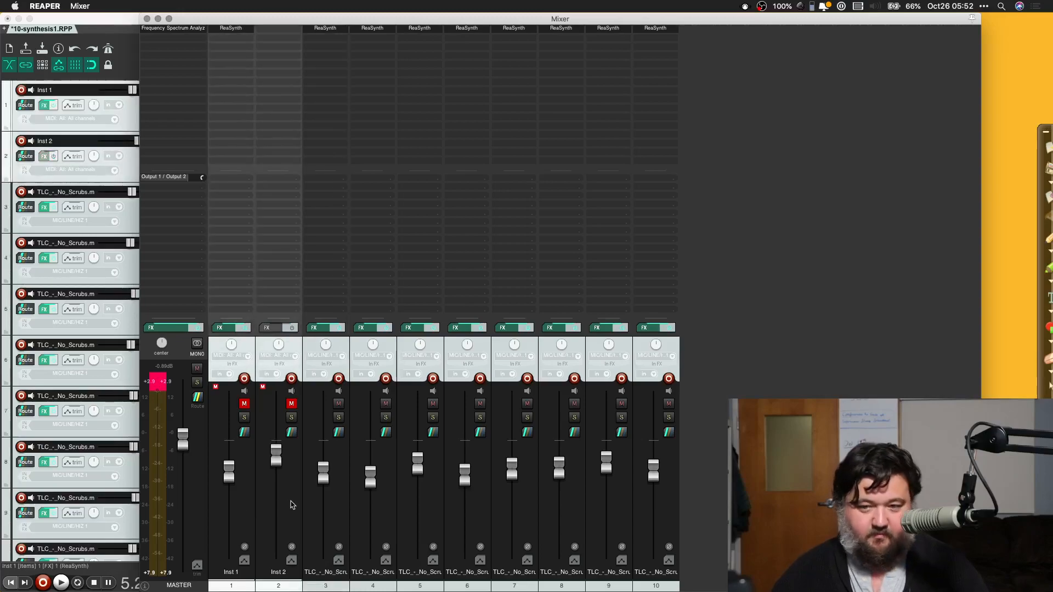
key("Delete")
left_click(609, 203)
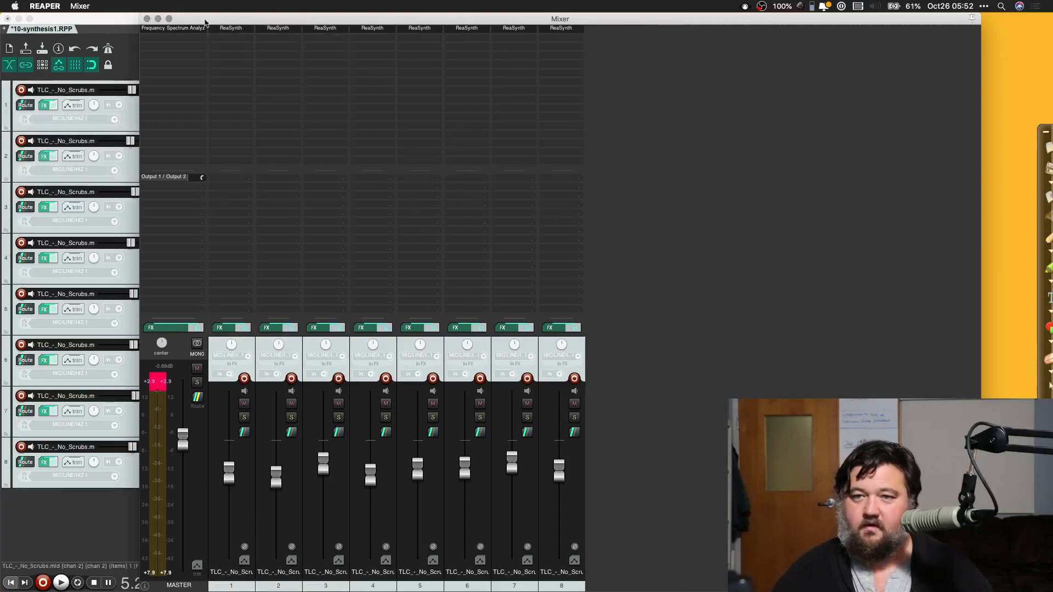
Step: Replace ReaSynth on the channel 2 melody track with RP2A03 (SocaLabs) and play the arrangement to hear it
right_click(228, 29)
left_click(260, 66)
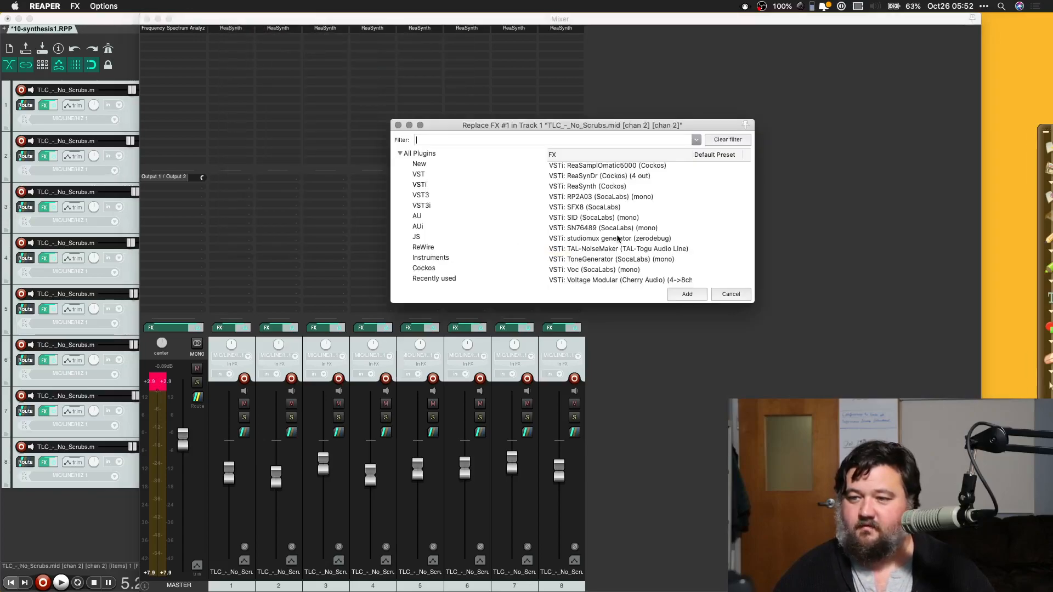
left_click(595, 197)
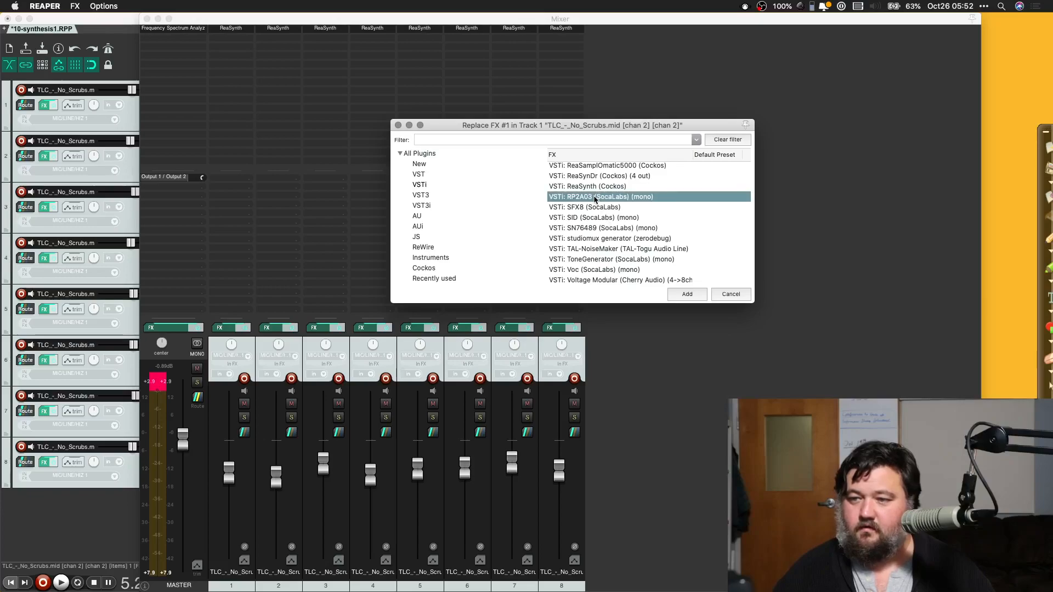
left_click(687, 295)
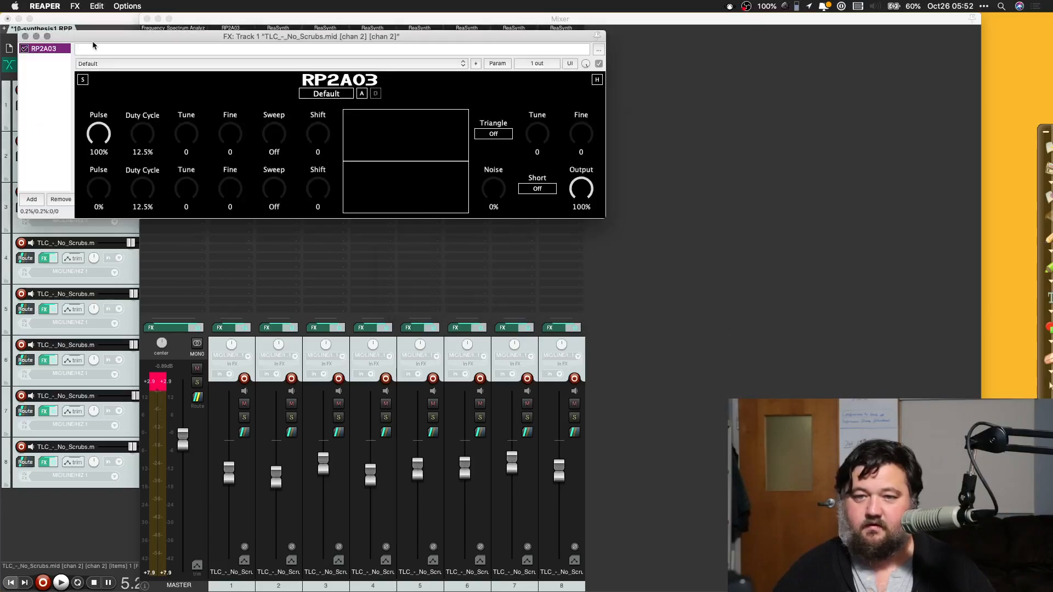
key("space")
left_click_drag(149, 40, 153, 177)
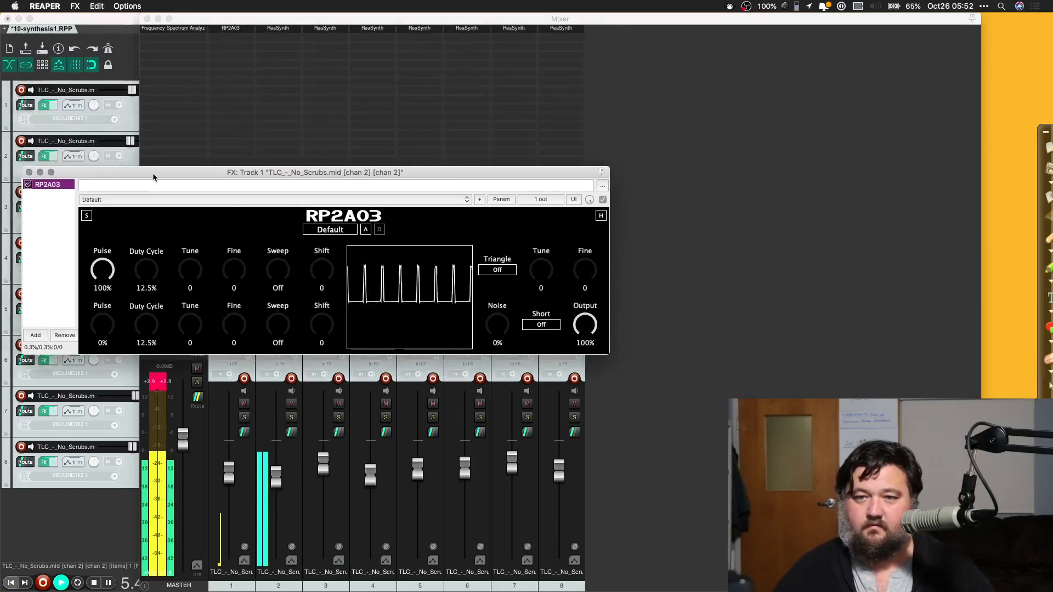
Step: Move the mixer down clear of the track panel, close the RP2A03 effects window and stop playback
left_click_drag(254, 21, 447, 288)
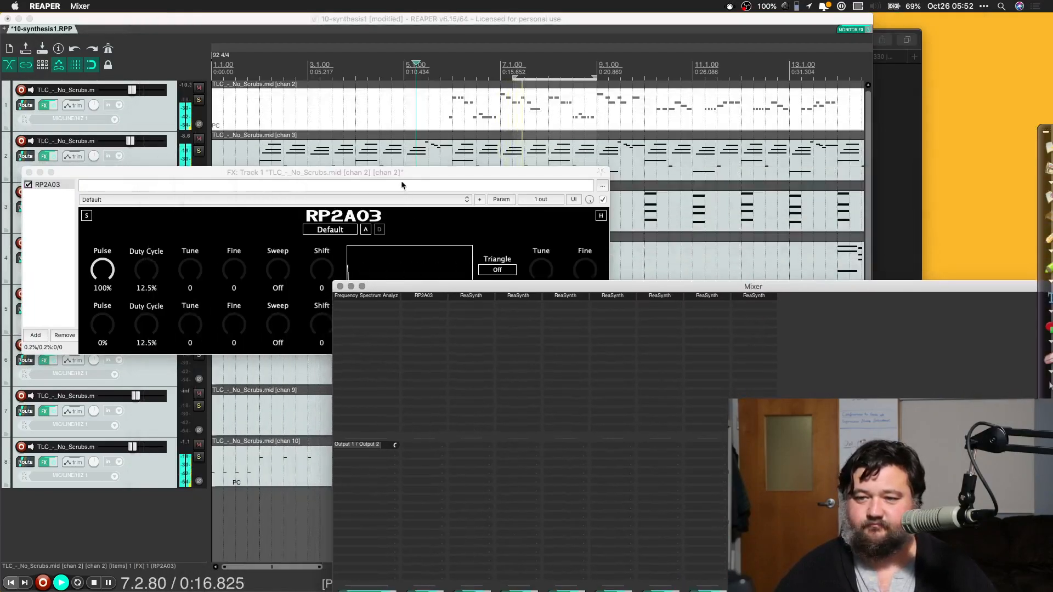
left_click(24, 171)
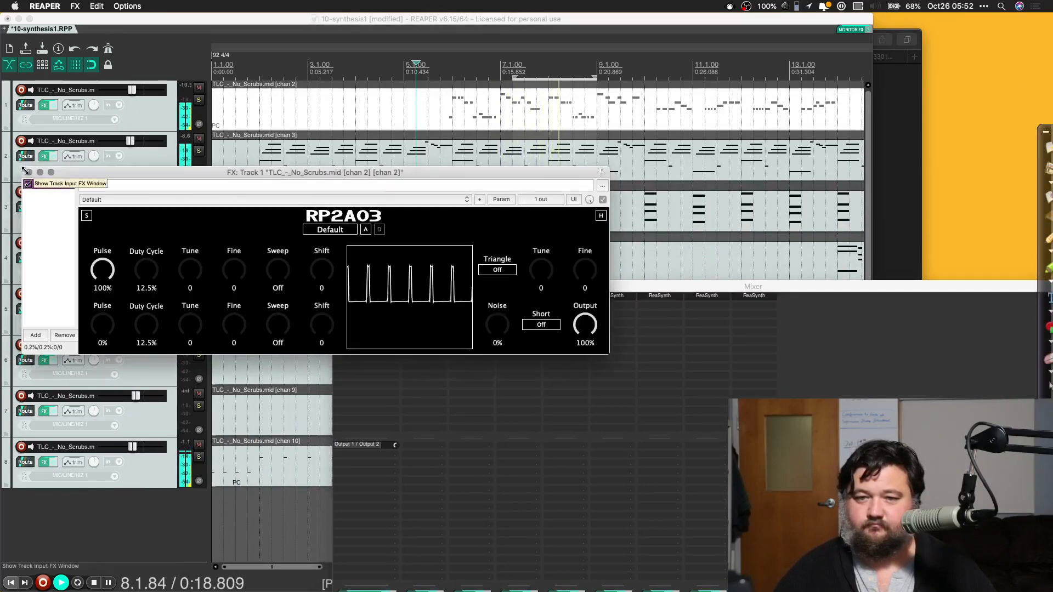
left_click(28, 171)
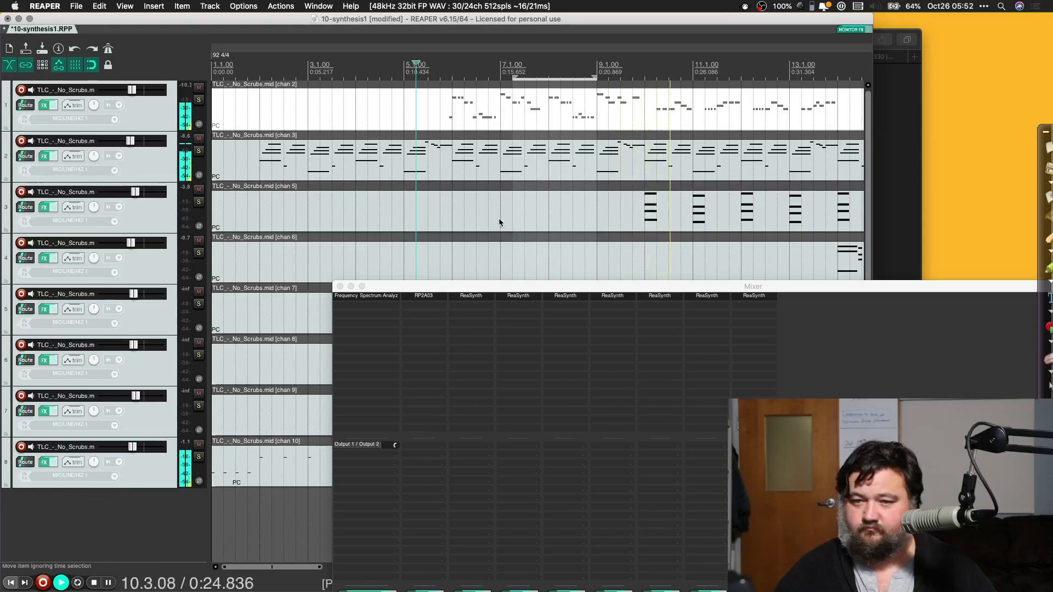
key("space")
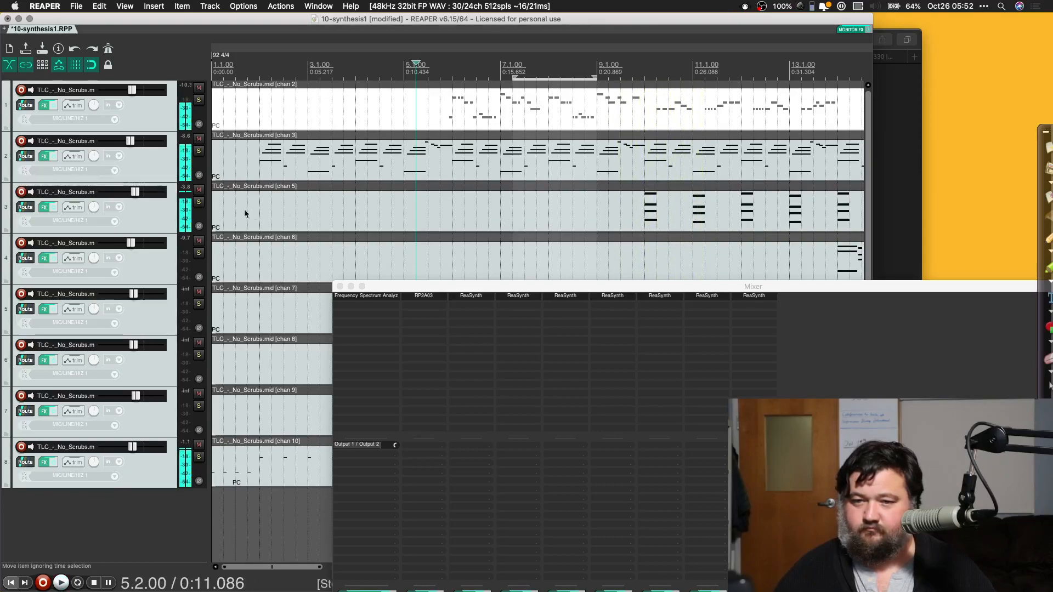
Step: Replace ReaSynth on the channel 3 track with TAL-NoiseMaker and load its PD Glasometer FN preset
left_click(469, 297)
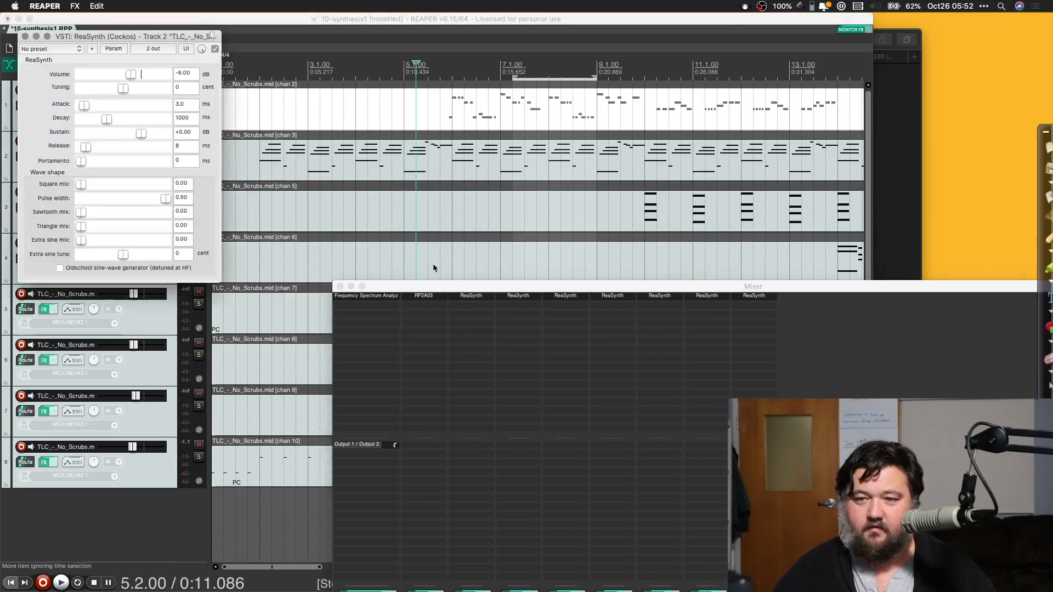
right_click(472, 297)
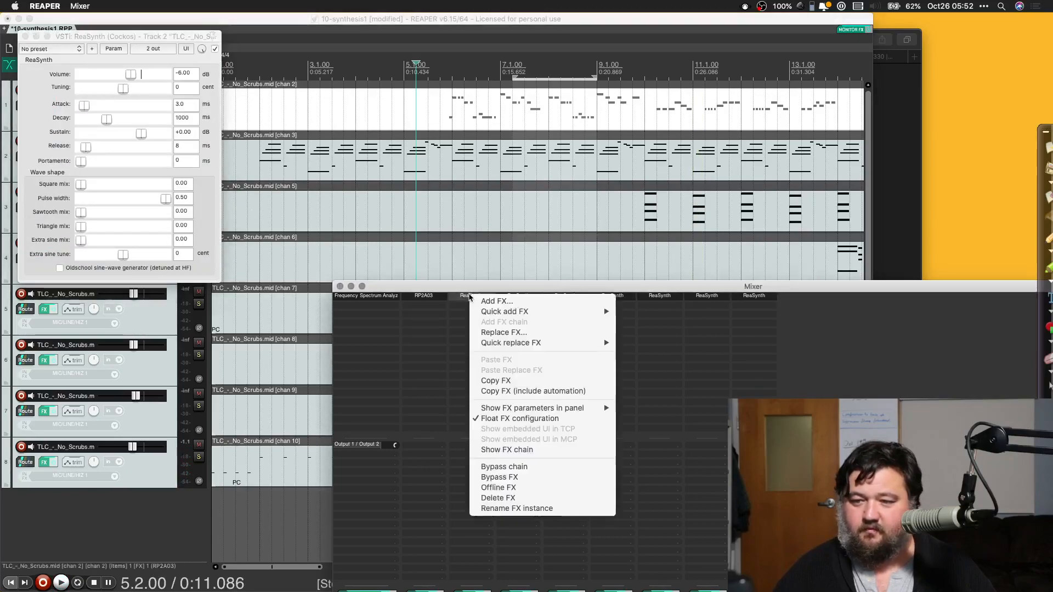
left_click(525, 331)
scroll(613, 230, "down", 2)
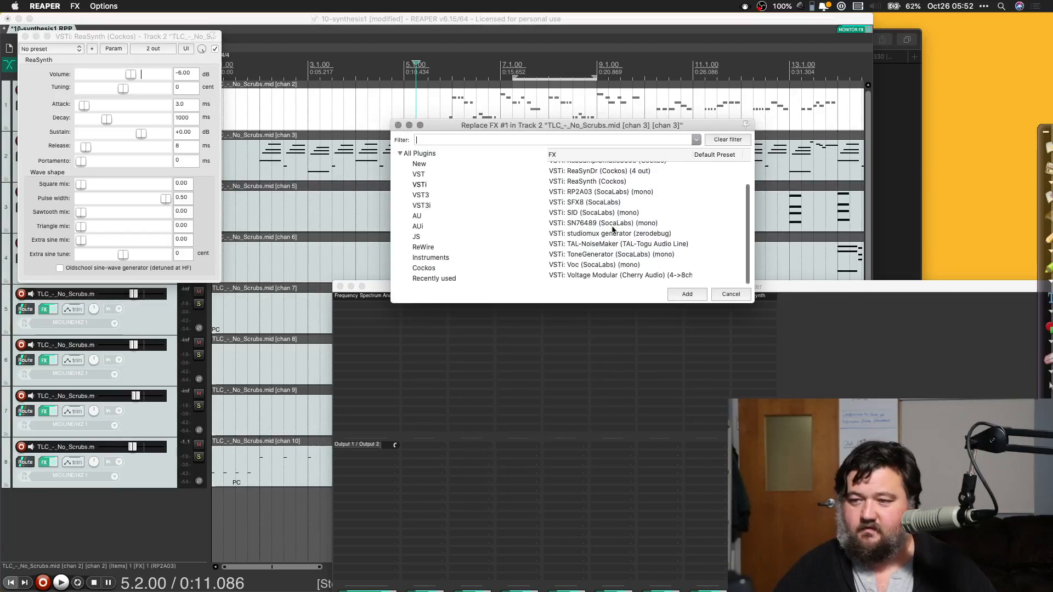
double_click(600, 250)
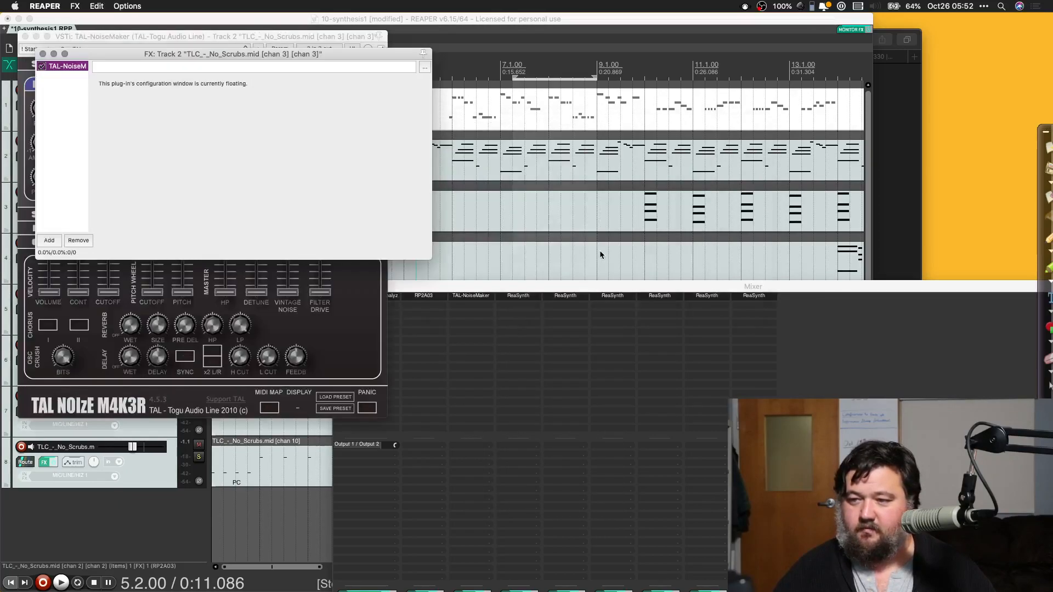
left_click(43, 55)
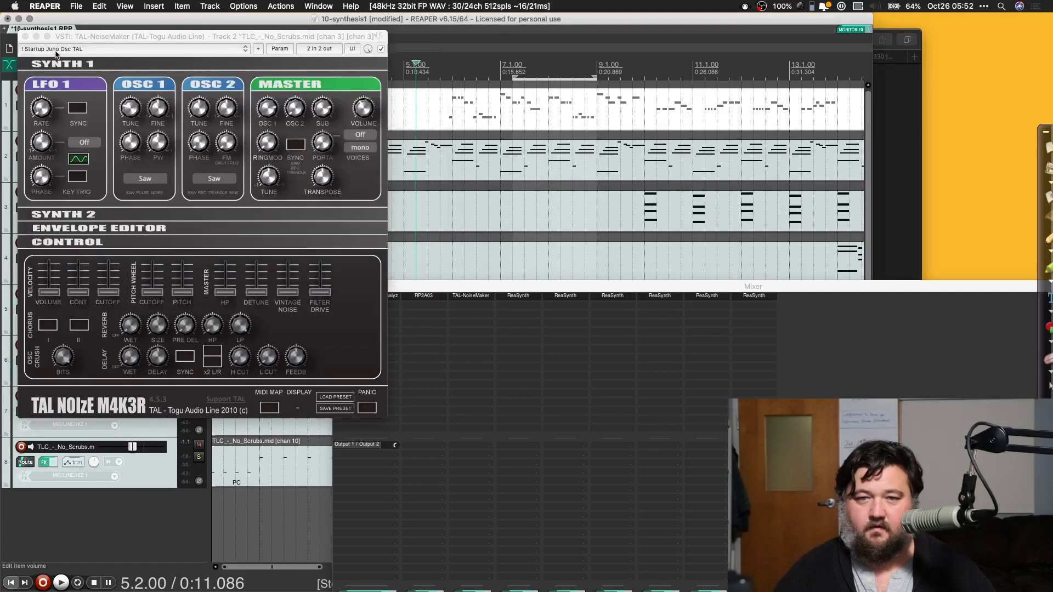
left_click(63, 50)
scroll(102, 572, "down", 15)
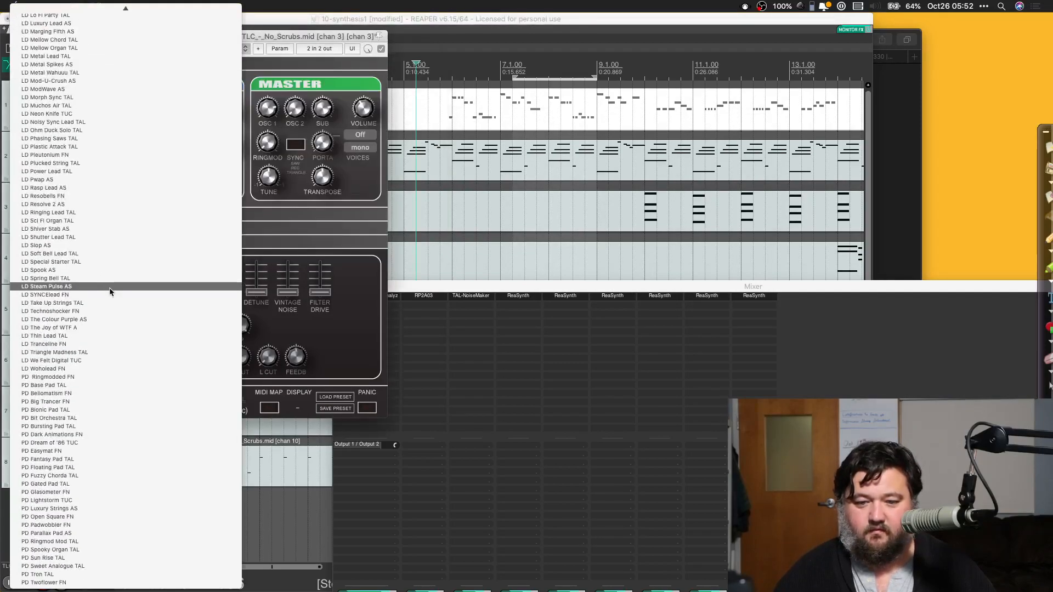
left_click(93, 493)
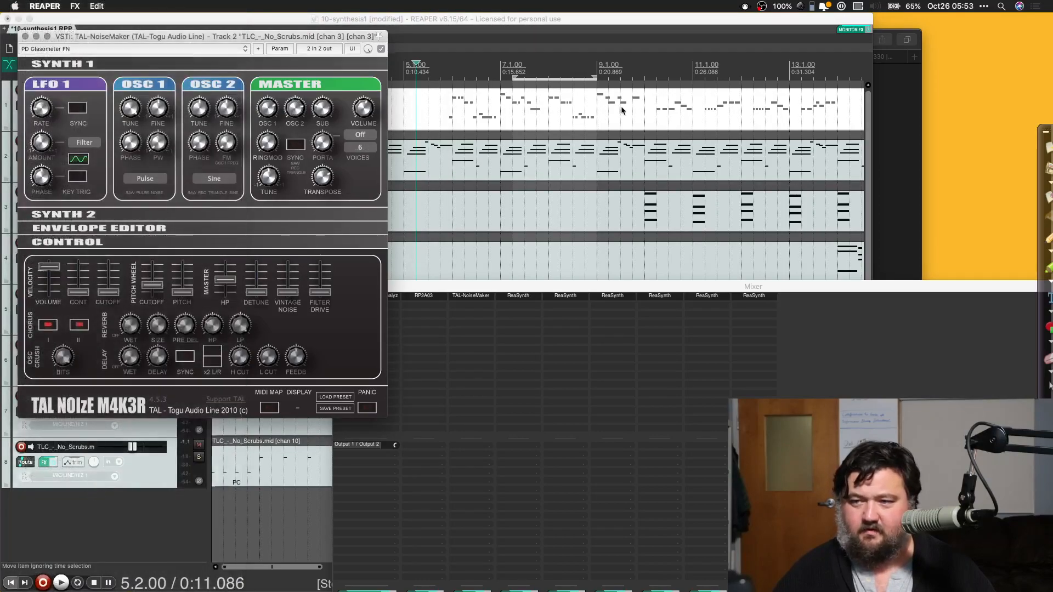
Step: Play from 9.4.00, just before the channel 5 chords, solo the channel 5 track to hear it alone, and stop
left_click(633, 200)
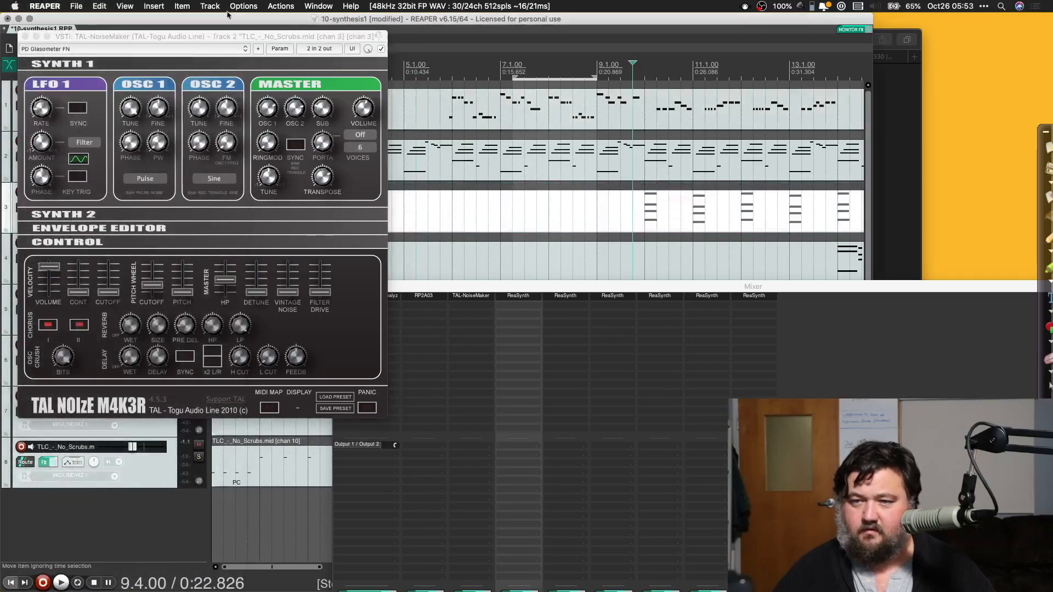
left_click_drag(211, 38, 573, 75)
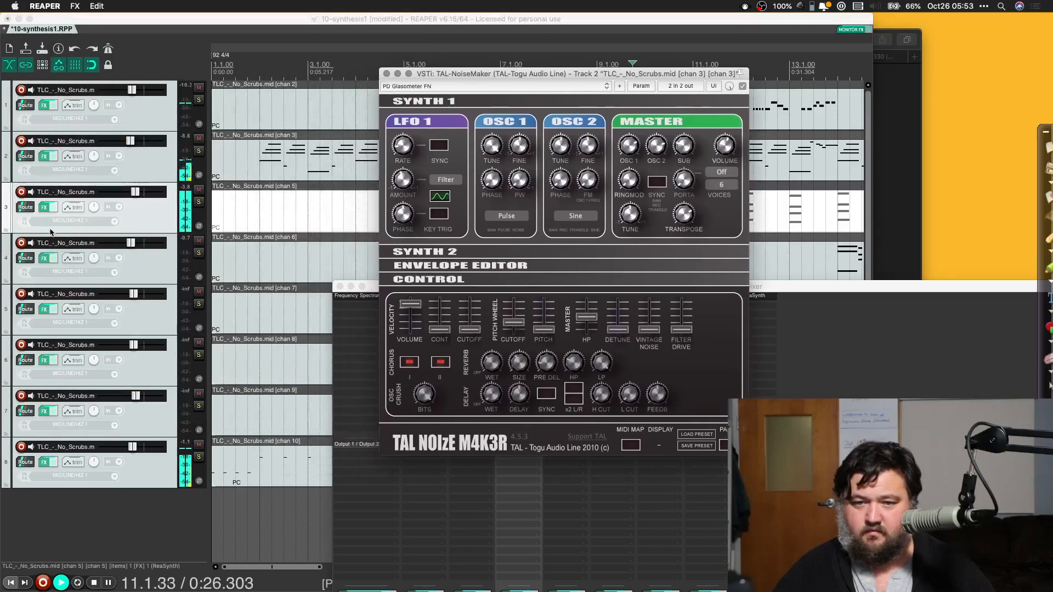
left_click(198, 202)
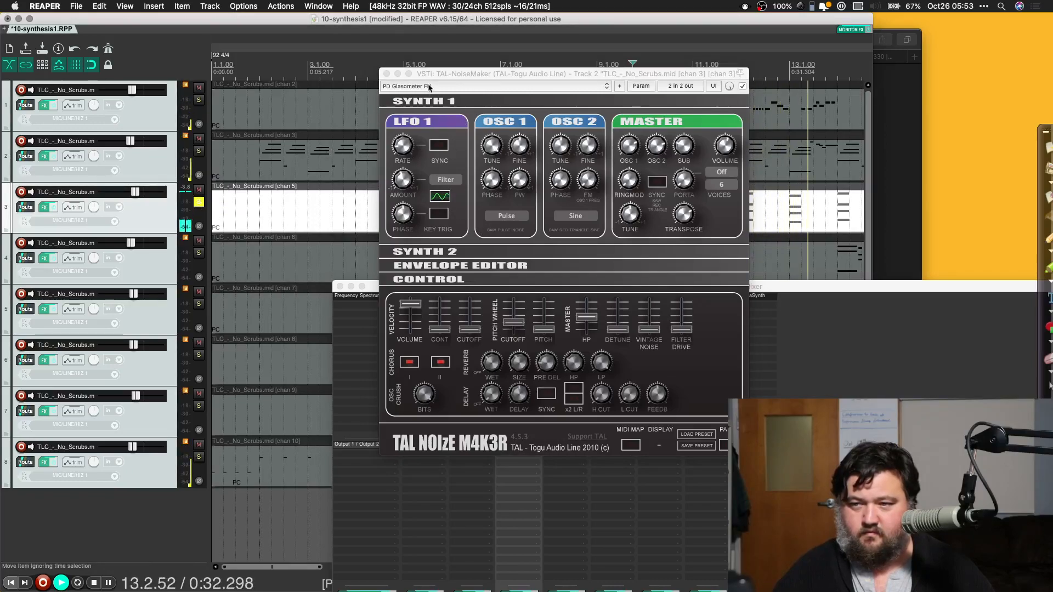
left_click_drag(455, 73, 84, 95)
key("space")
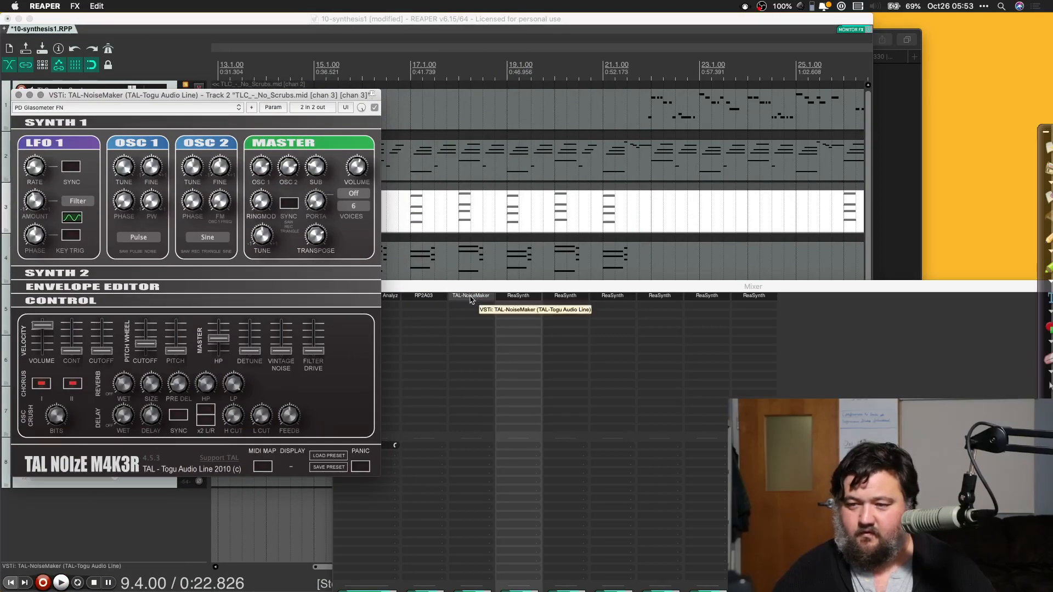
Step: Move TAL-NoiseMaker to the channel 5 track in place of its ReaSynth, with ReaSynth back on the channel 3 track
left_click(515, 300)
left_click_drag(472, 303, 518, 298)
left_click(517, 305, "alt")
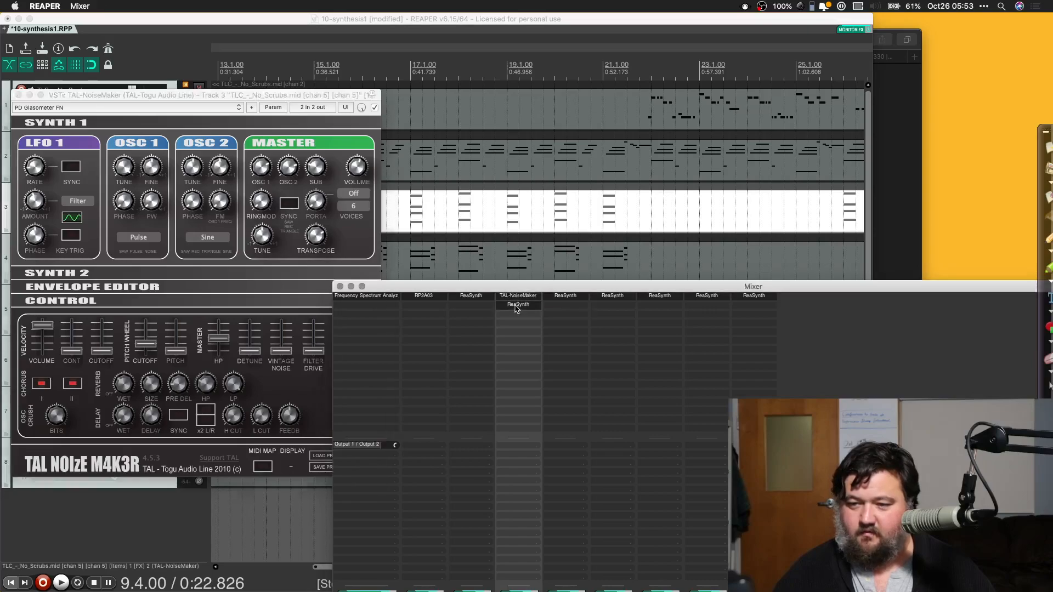
Step: During playback, audition PD Floating Pad TAL, PD Fantasy Pad TAL and PD Easymat FN on channel 5, settle on PD Big Trancer FN, and close the synth
key("space")
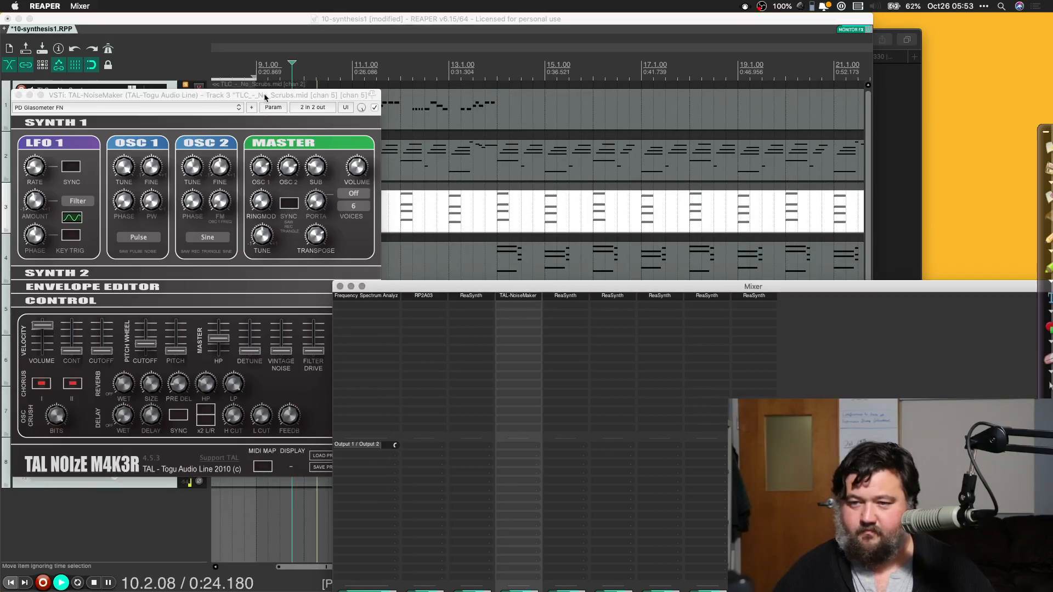
left_click_drag(265, 99, 834, 118)
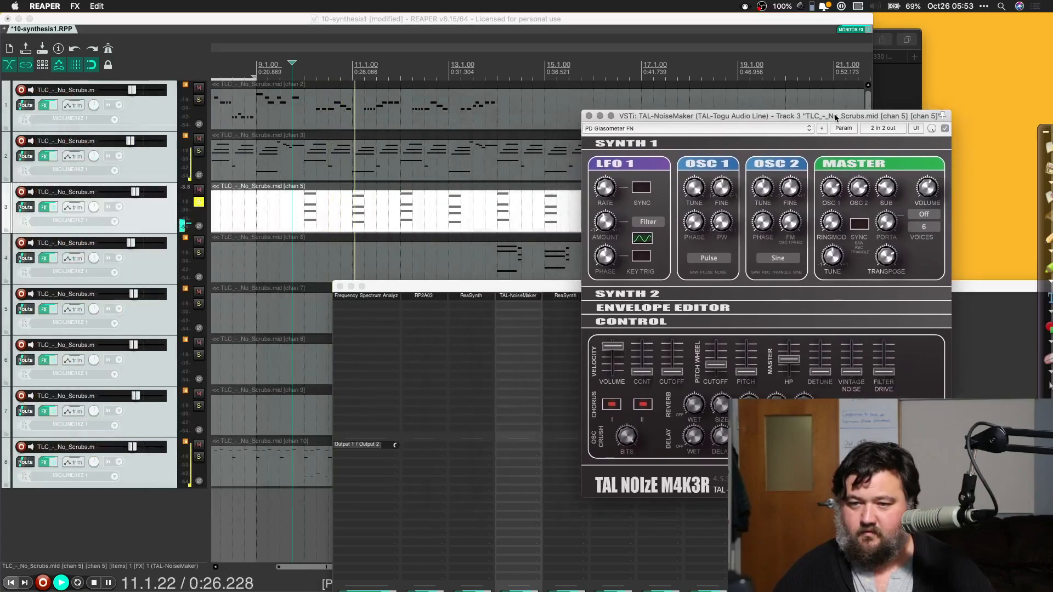
left_click(638, 127)
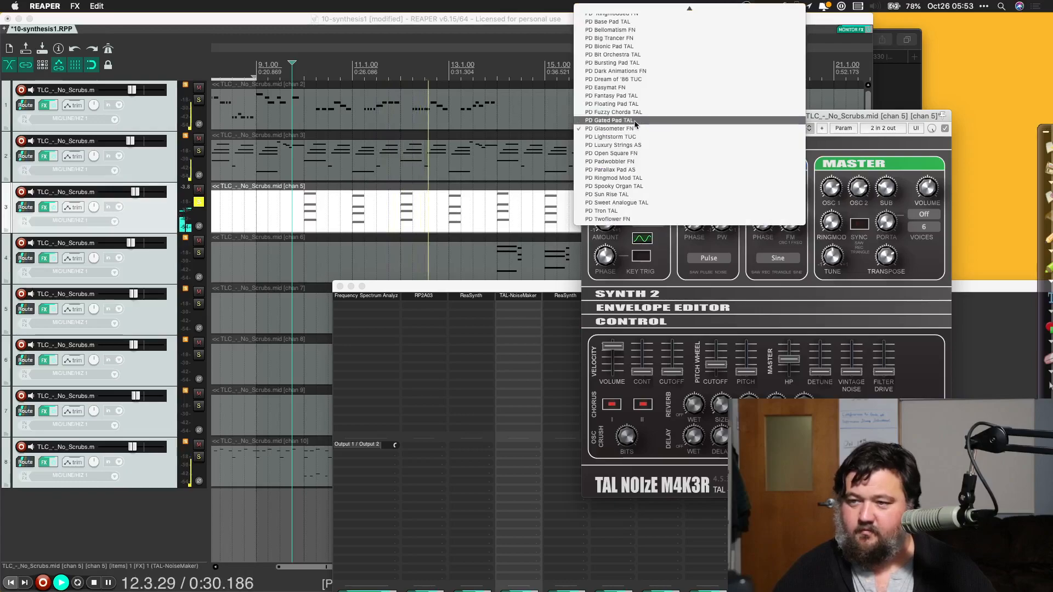
left_click(636, 104)
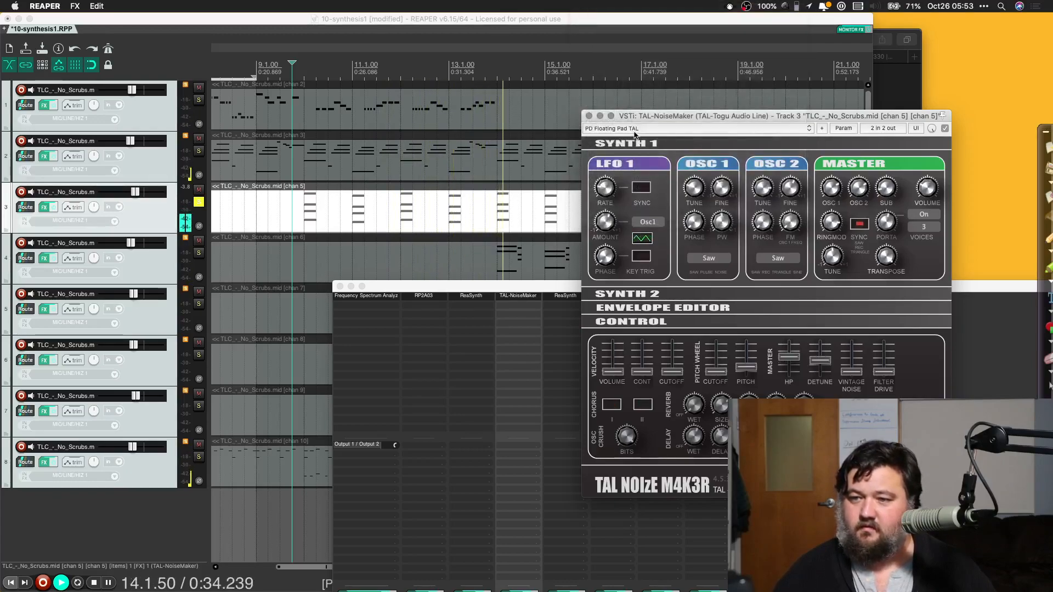
left_click(632, 129)
left_click(629, 122)
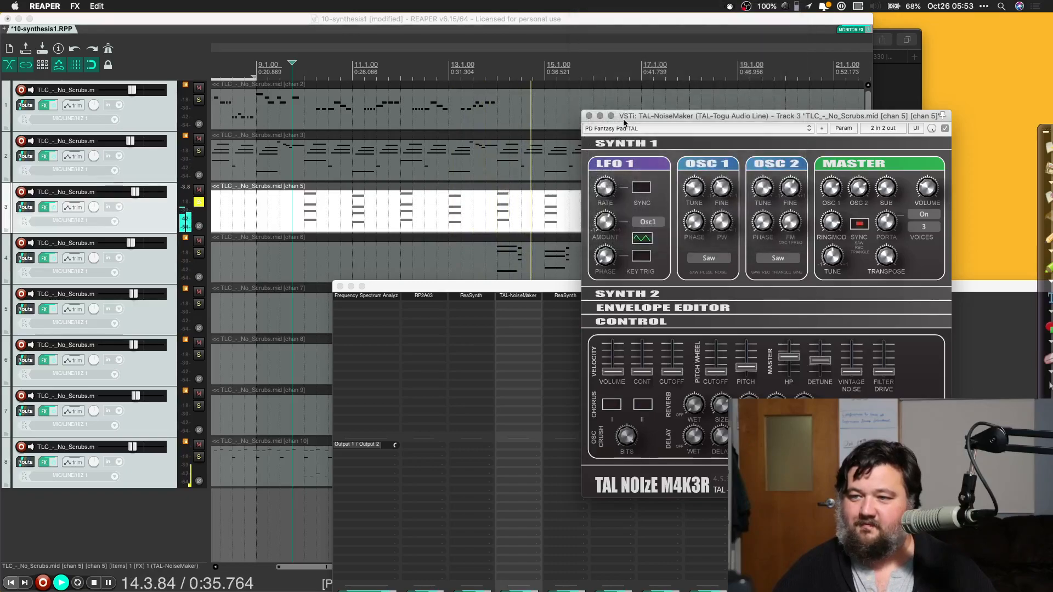
left_click(619, 128)
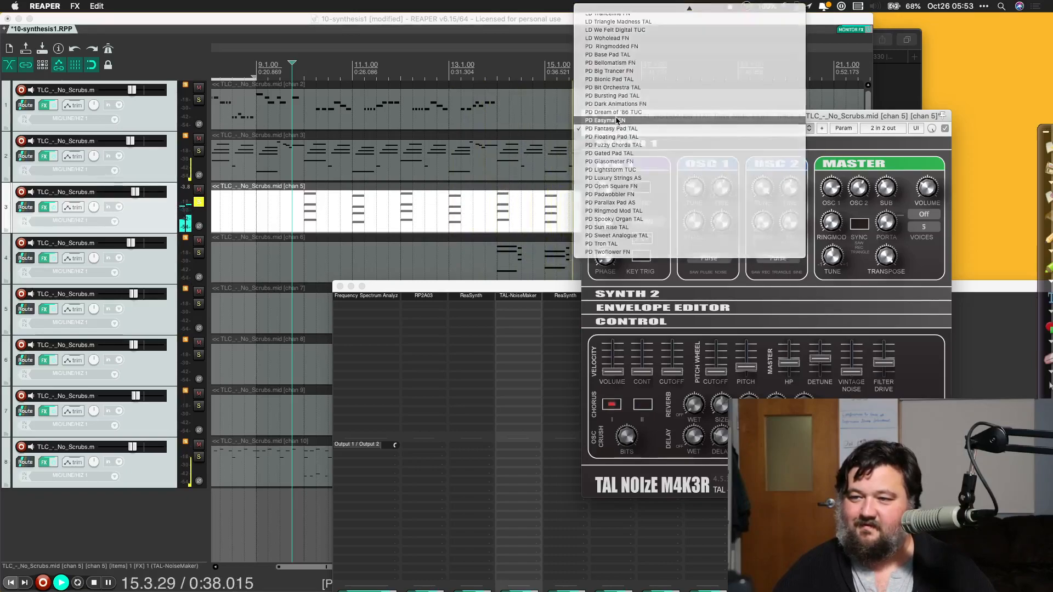
left_click(616, 120)
left_click(609, 130)
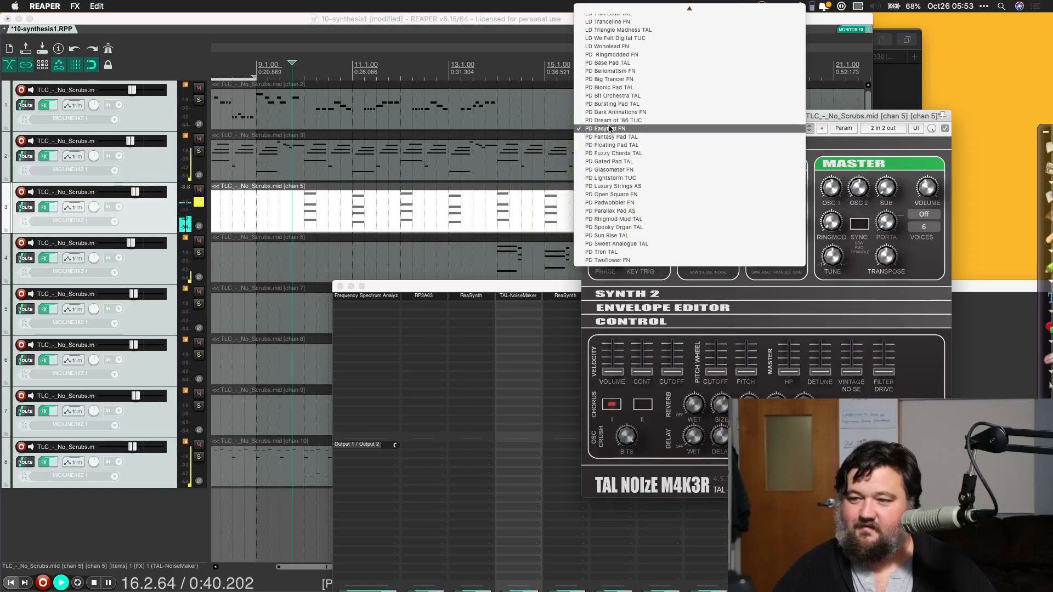
left_click(615, 80)
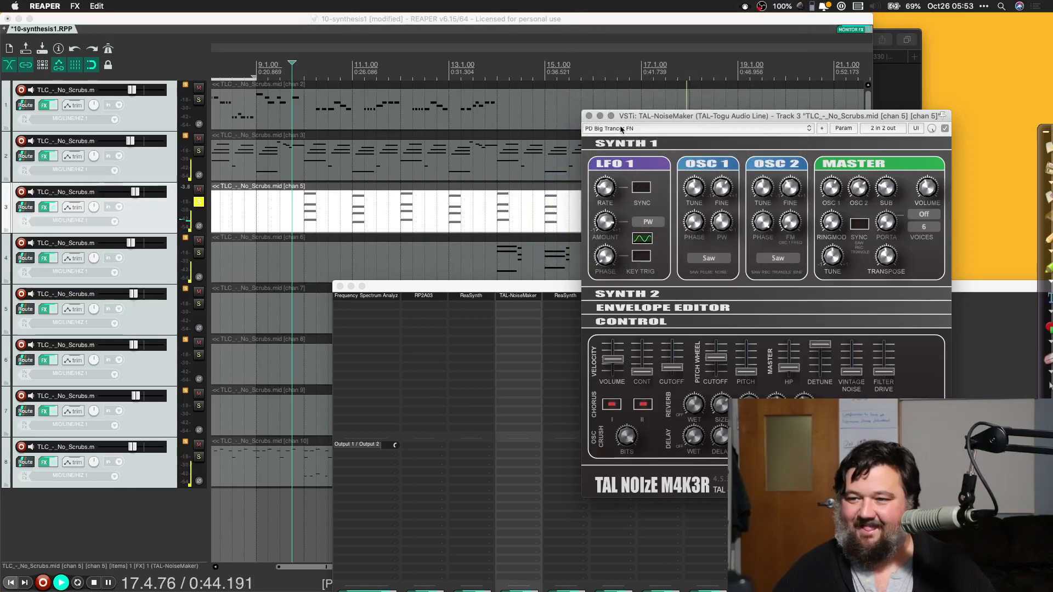
left_click(590, 116)
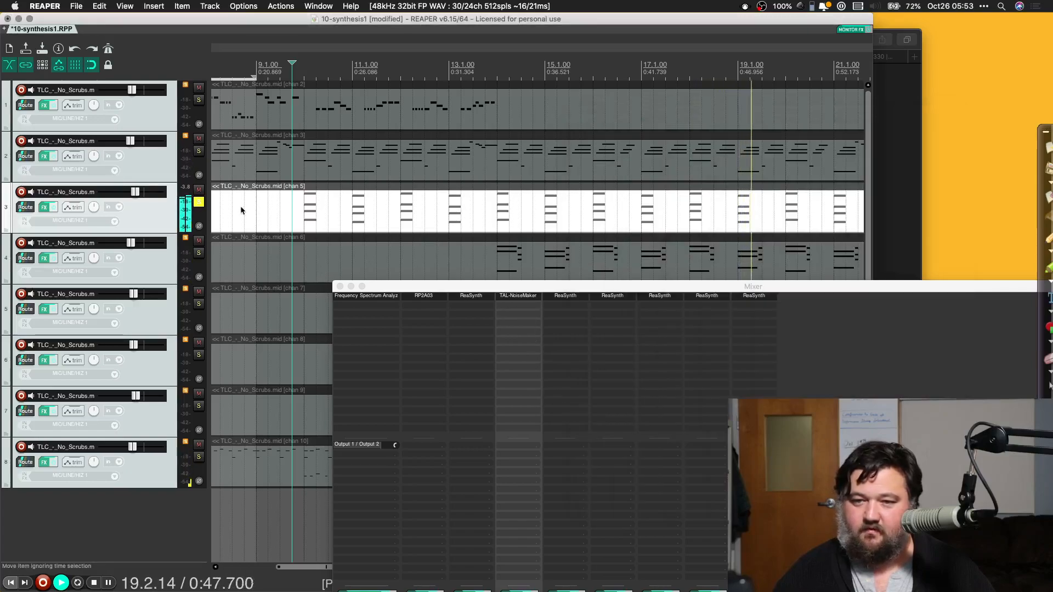
Step: Switch the solo from the channel 5 track to the channel 6 track and stop playback after listening
left_click(198, 202)
left_click(198, 253)
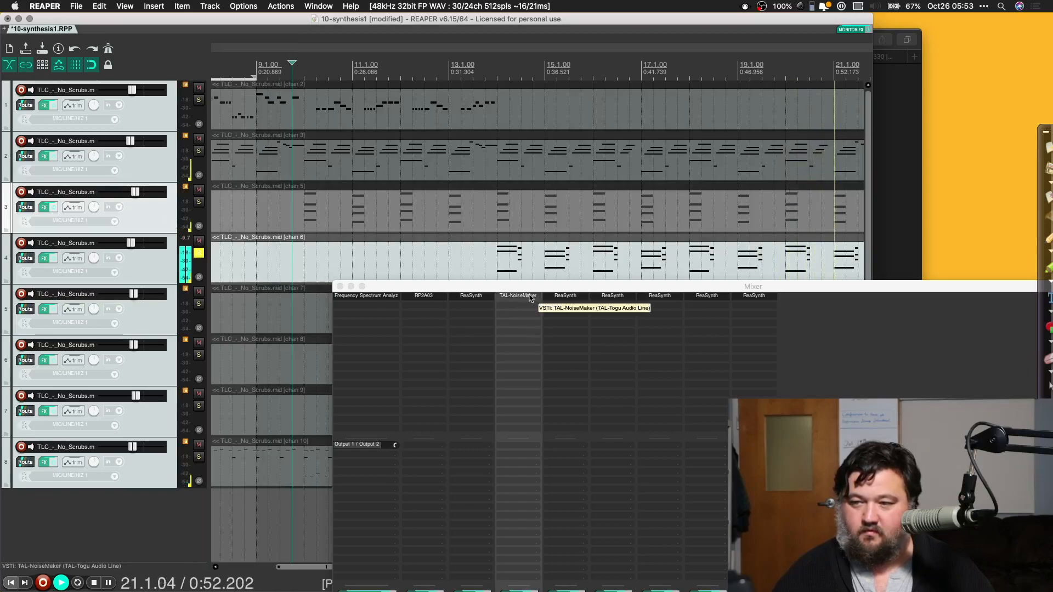
key("space")
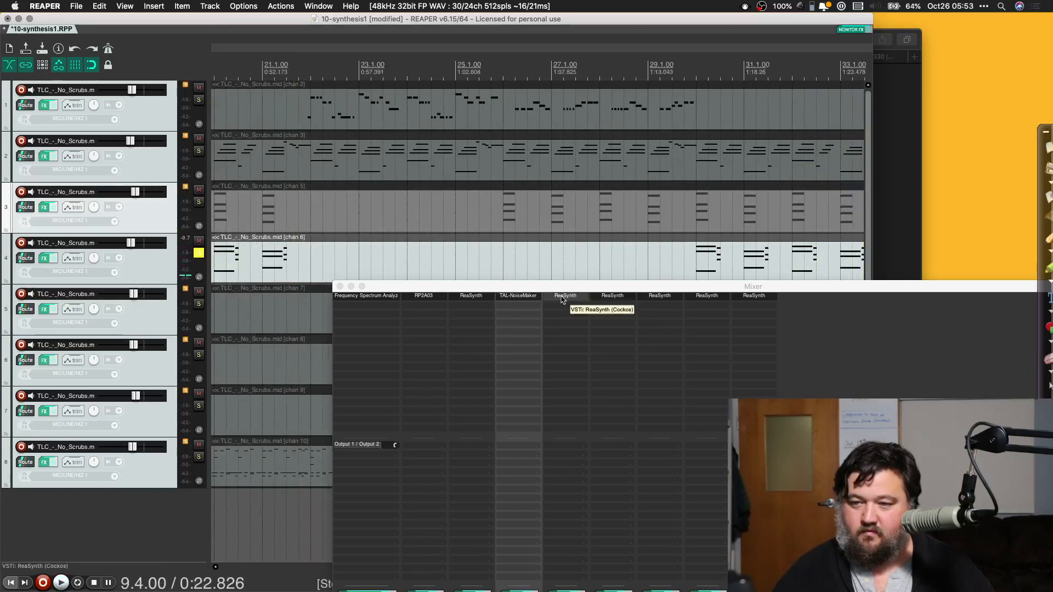
Step: Replace ReaSynth on the channel 6 track with TAL-NoiseMaker and close its effects chain window
left_click(562, 296)
right_click(562, 298)
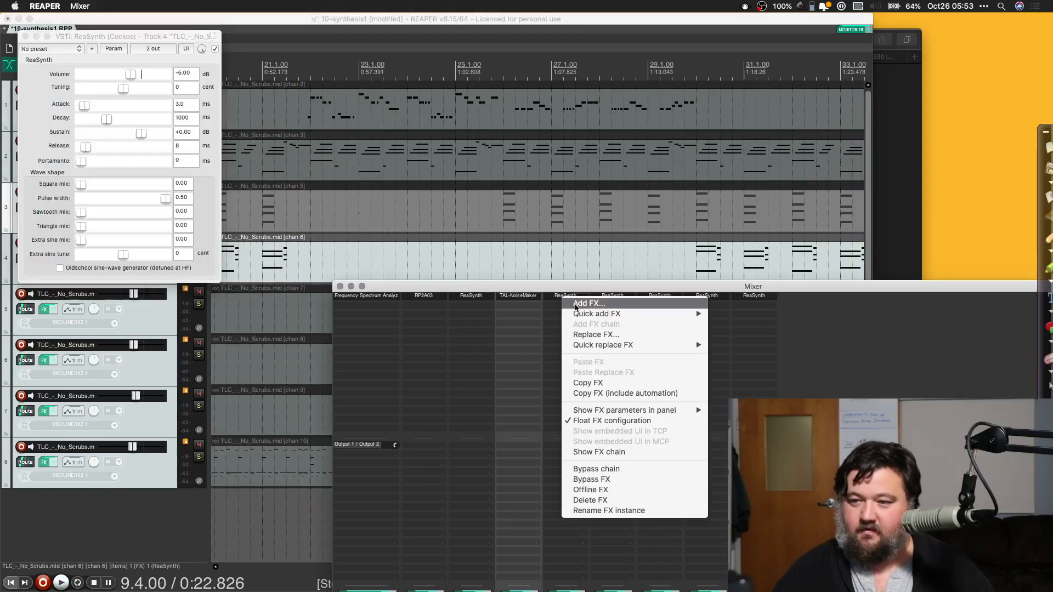
left_click(583, 334)
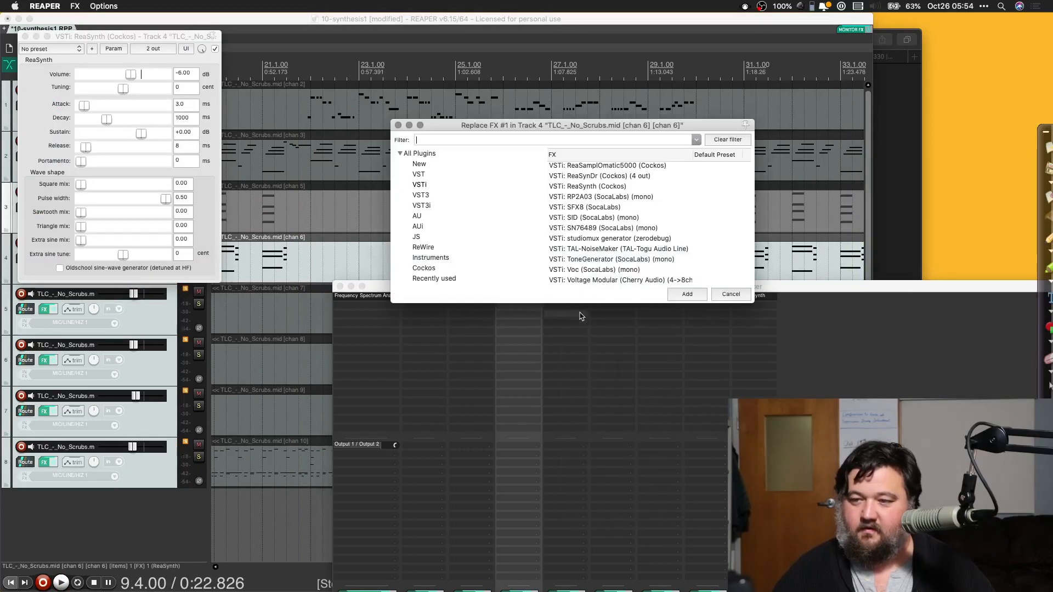
left_click(588, 249)
double_click(589, 250)
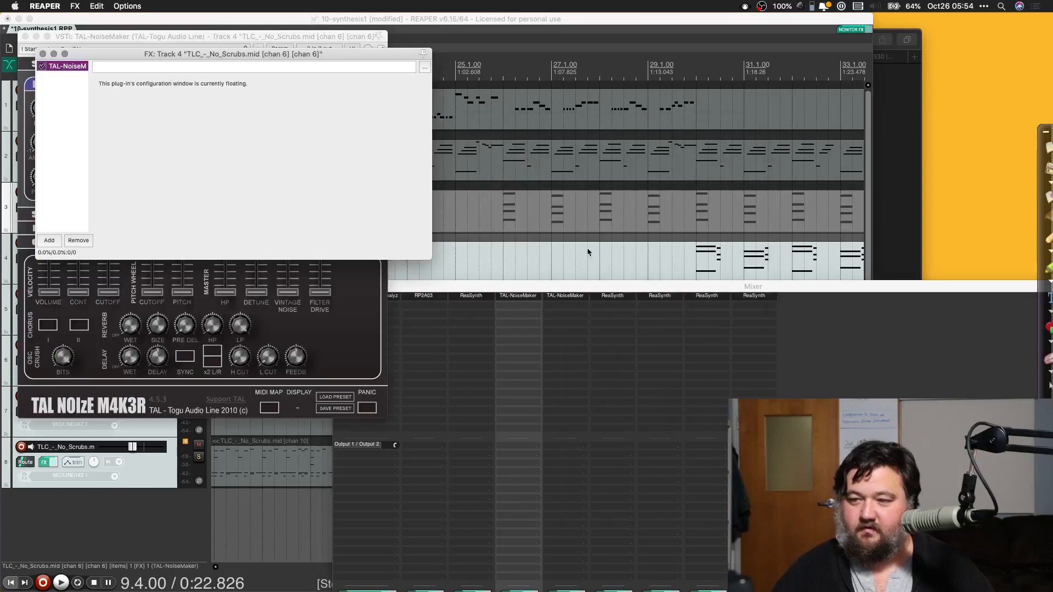
left_click(43, 54)
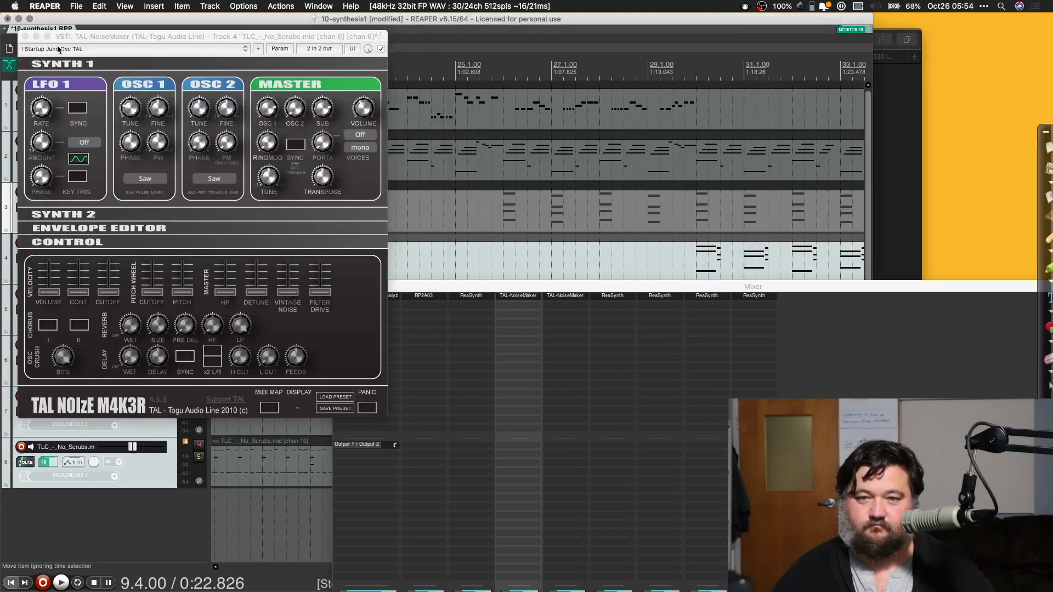
Step: Load the PD Spooky Organ TAL preset on the channel 6 synth and play from just before that track's chords after measure 29
left_click(66, 48)
scroll(88, 336, "down", 1)
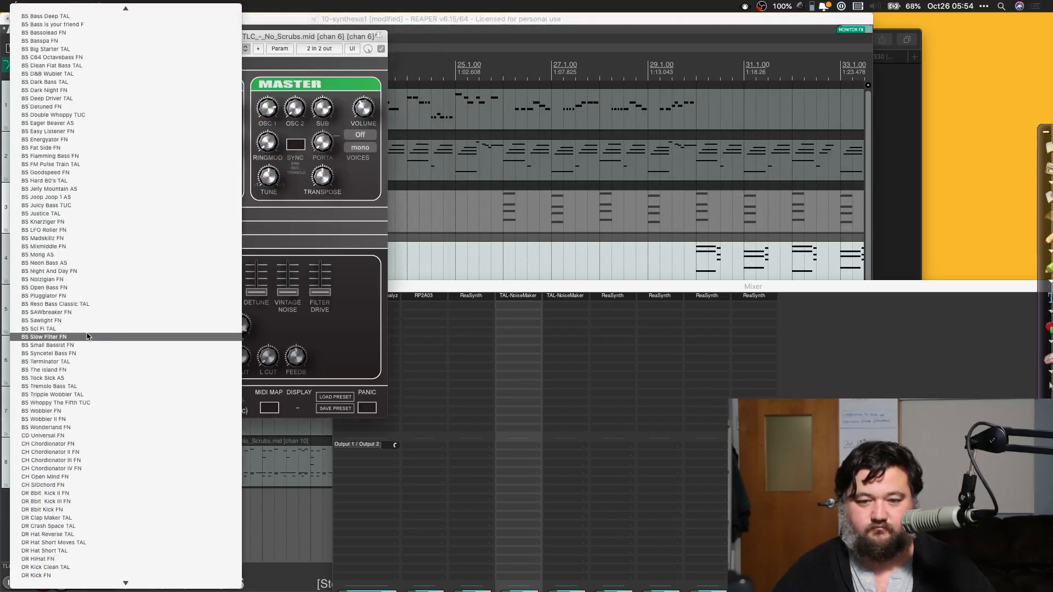
scroll(88, 337, "down", 20)
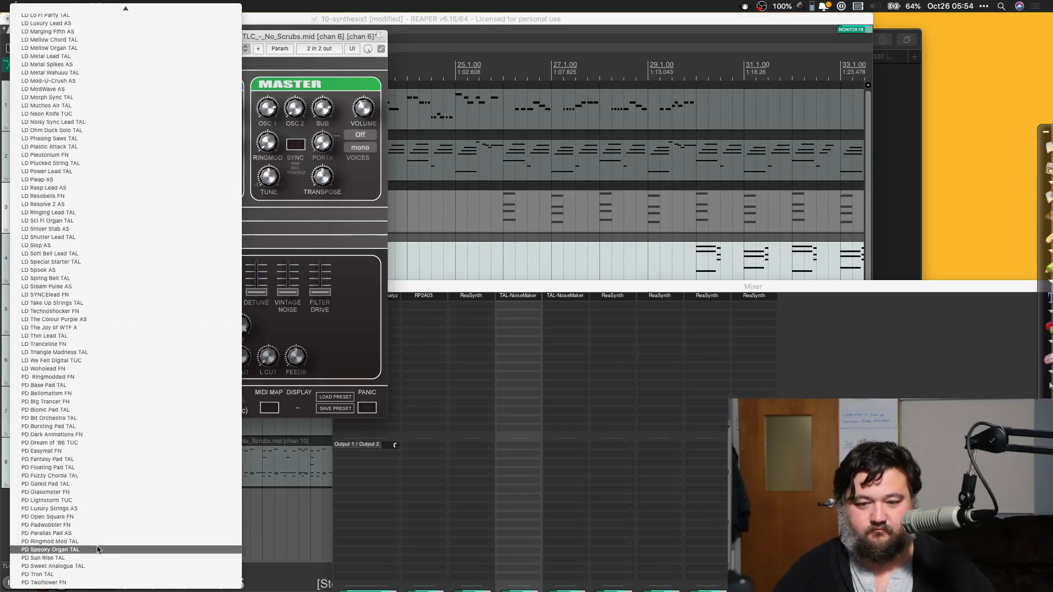
left_click(69, 550)
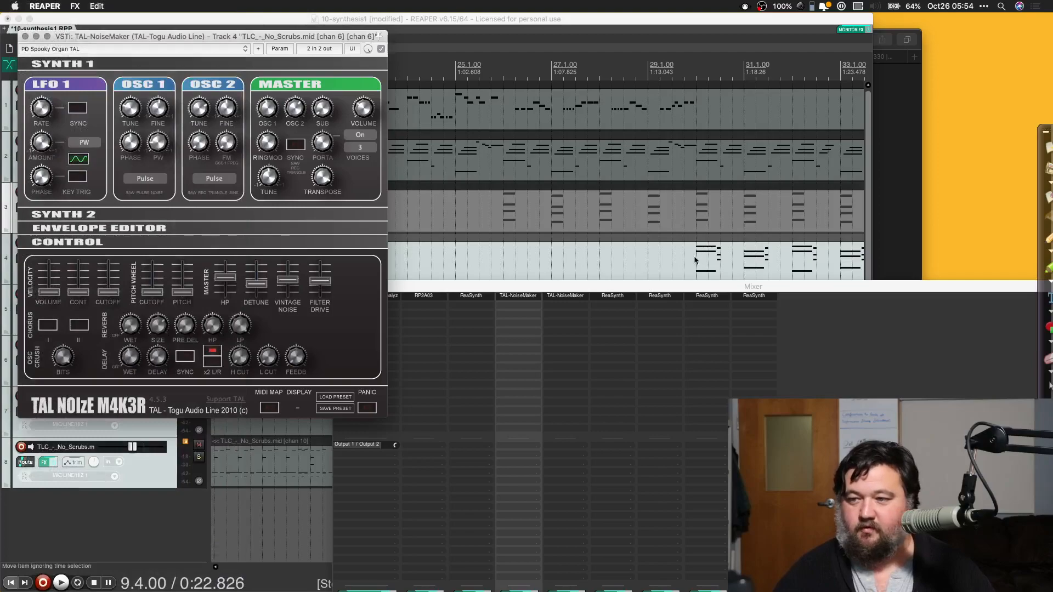
left_click(695, 259)
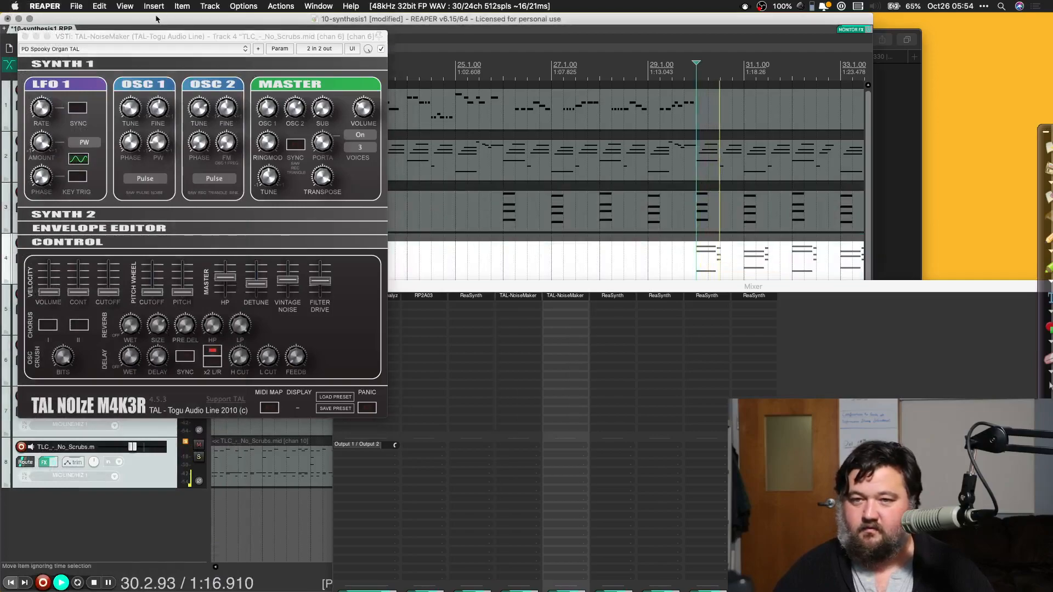
Step: Close the channel 6 synth, unsolo its track, play the full arrangement, and move the mixer down clear of the tracks
left_click_drag(136, 37, 189, 44)
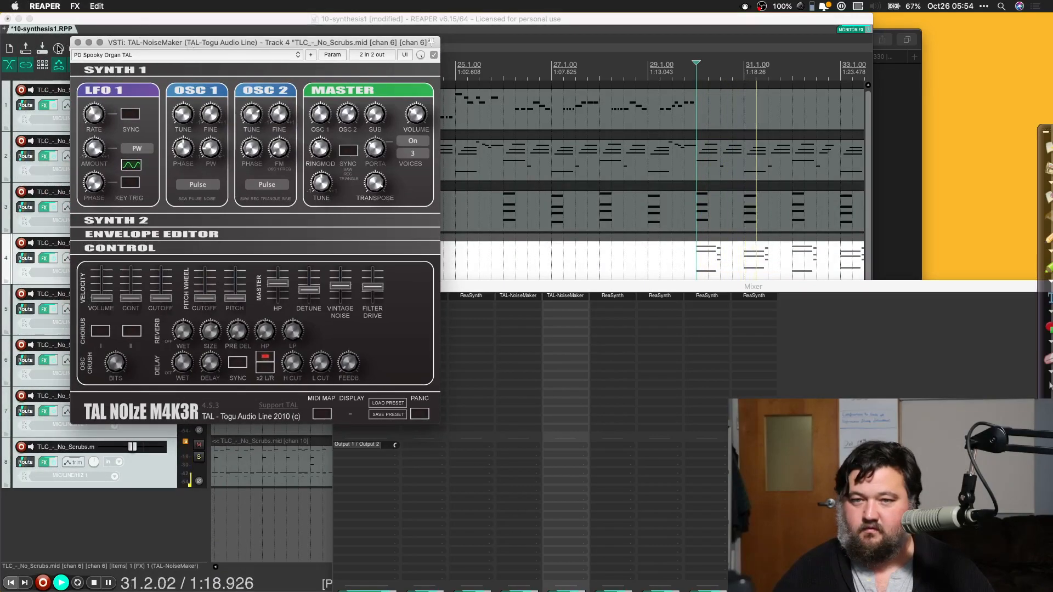
left_click(78, 43)
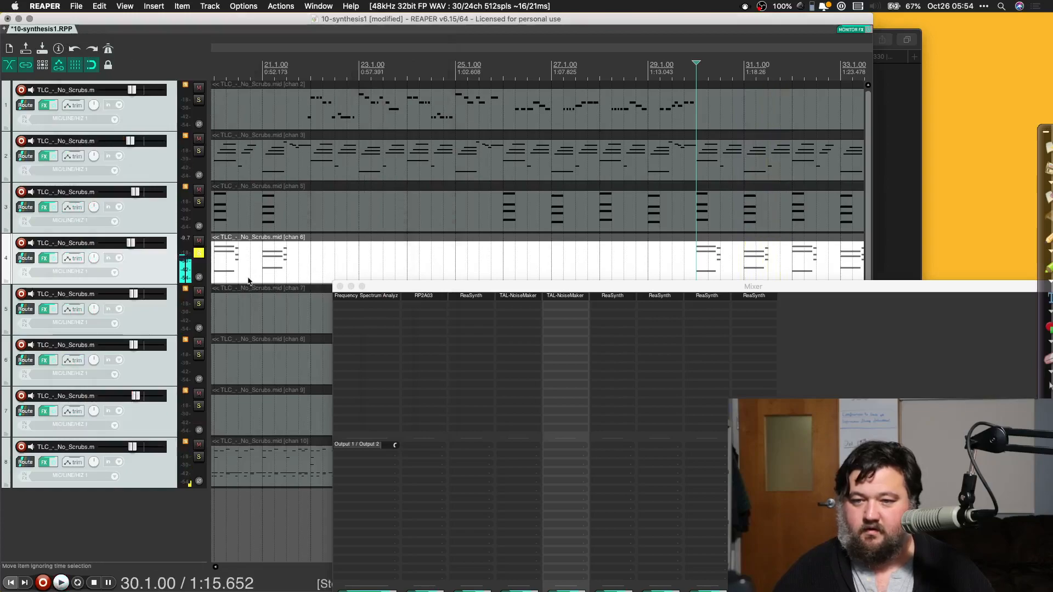
left_click(198, 253)
key("space")
left_click_drag(453, 288, 419, 456)
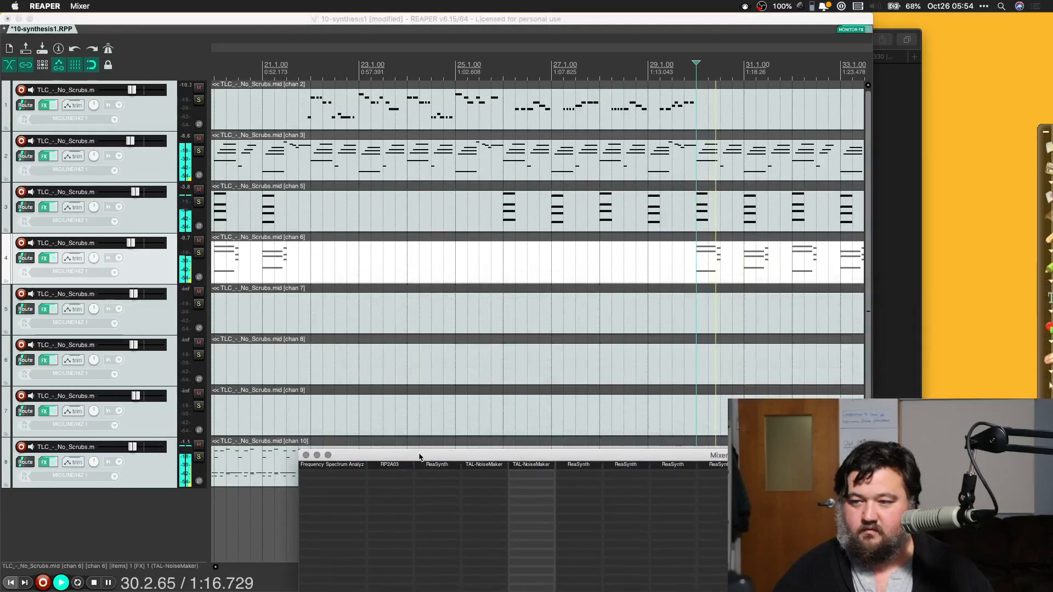
Step: Delete the three tracks without notes, channels 7, 8 and 9, from the arrangement
scroll(473, 327, "right", 6)
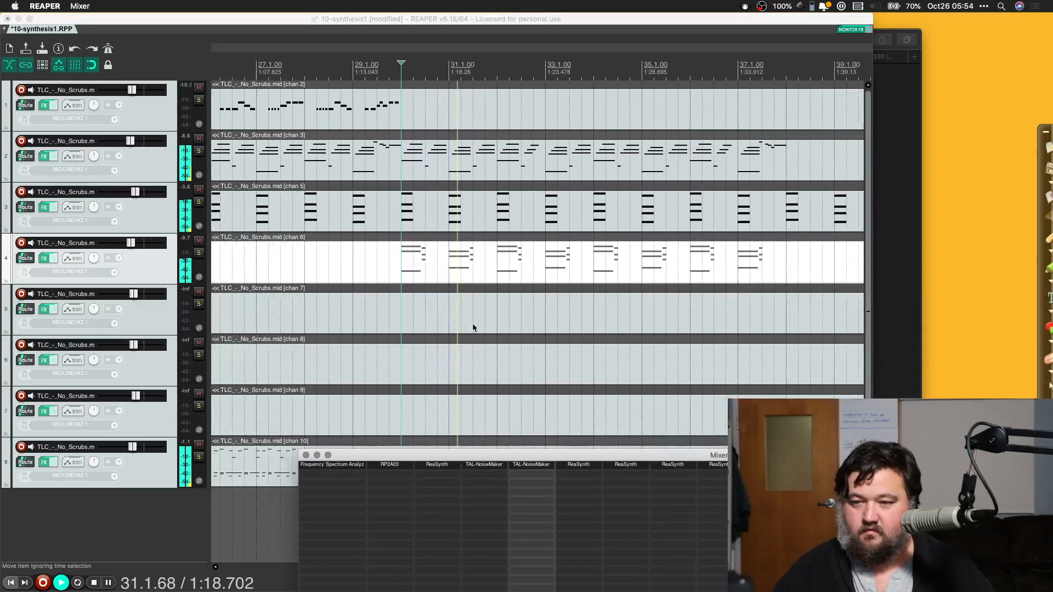
scroll(473, 327, "down", 3)
scroll(473, 327, "down", 5)
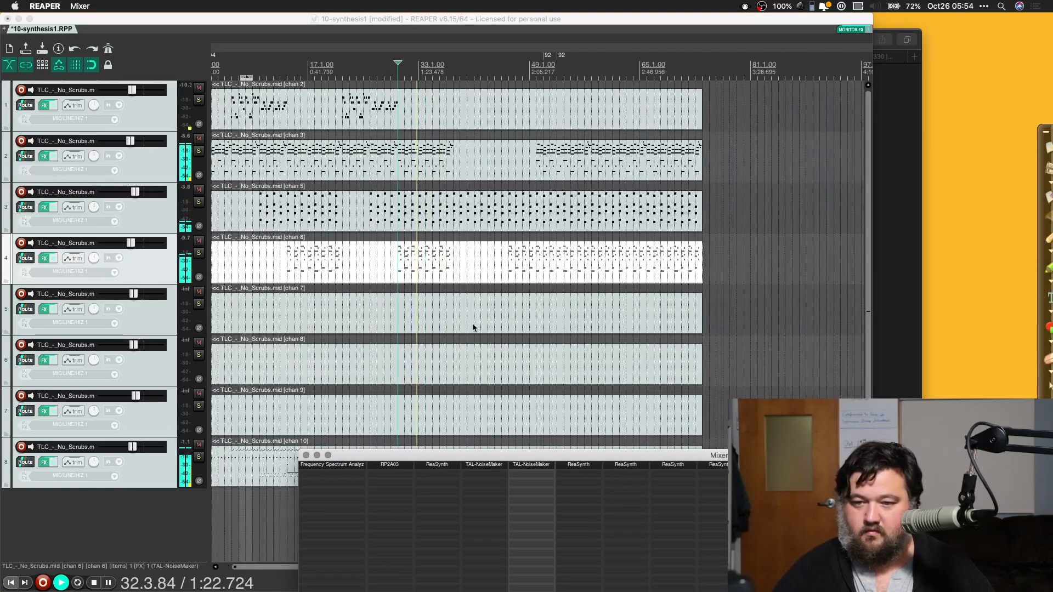
scroll(473, 327, "left", 1)
left_click(166, 320)
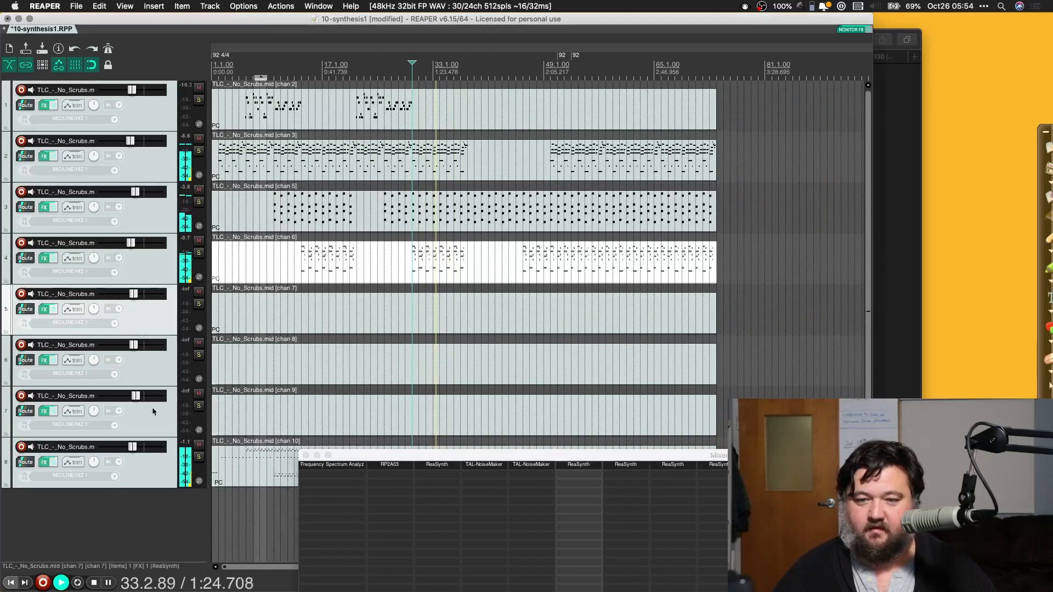
key("Delete")
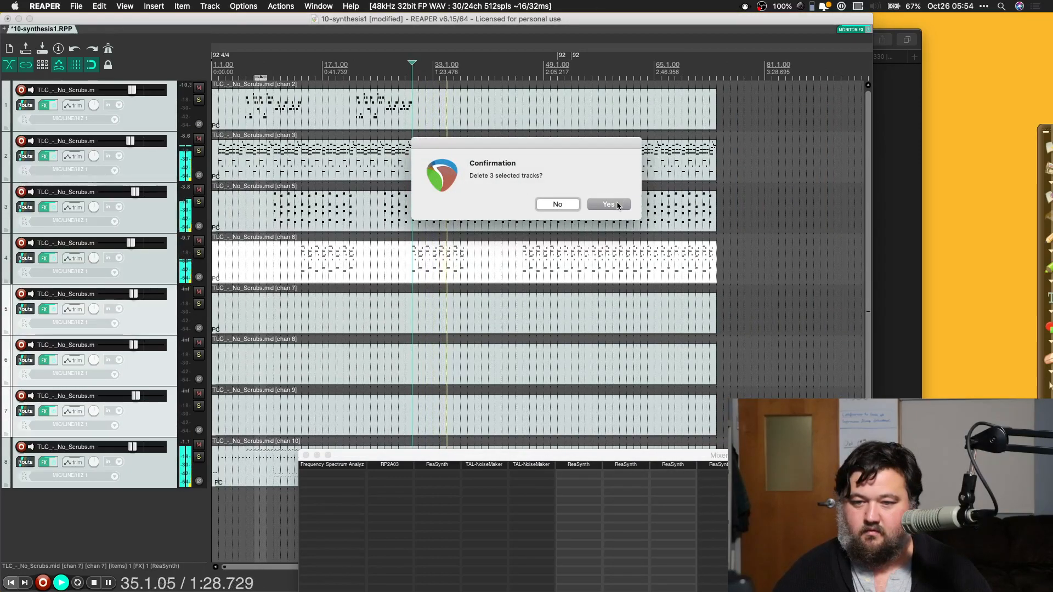
left_click(609, 204)
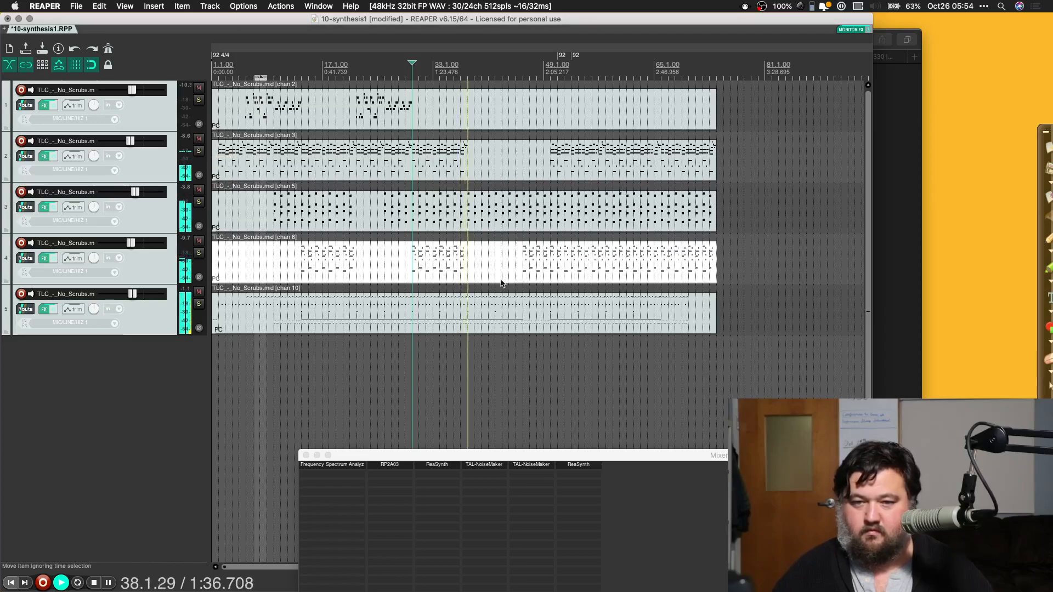
Step: Undo the track deletion, move the mixer out of the way to check the empty tracks, and redo the deletion
key("super+z")
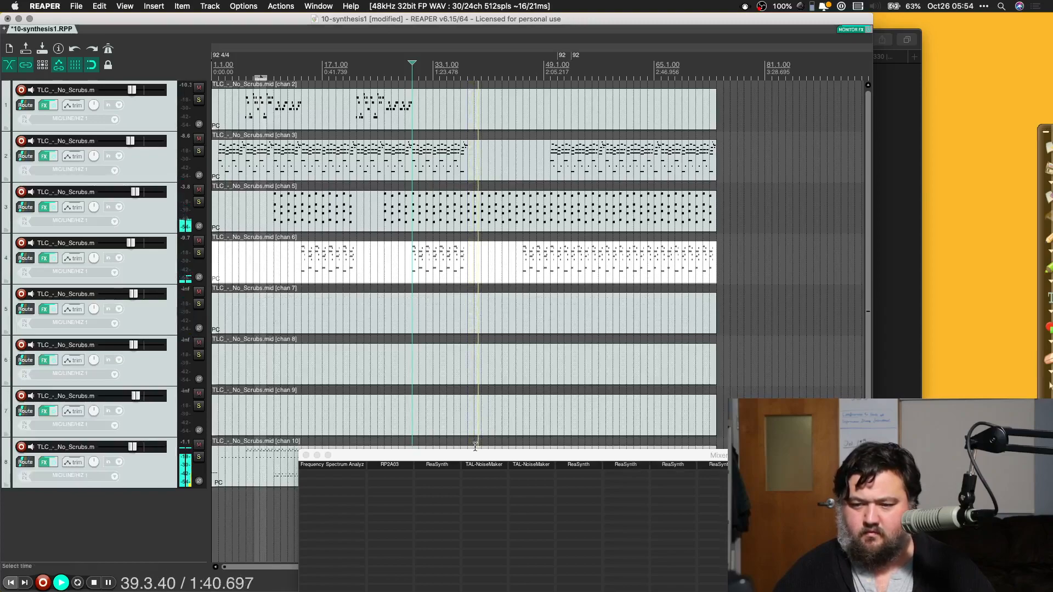
left_click_drag(474, 455, 307, 584)
key("super+shift+z")
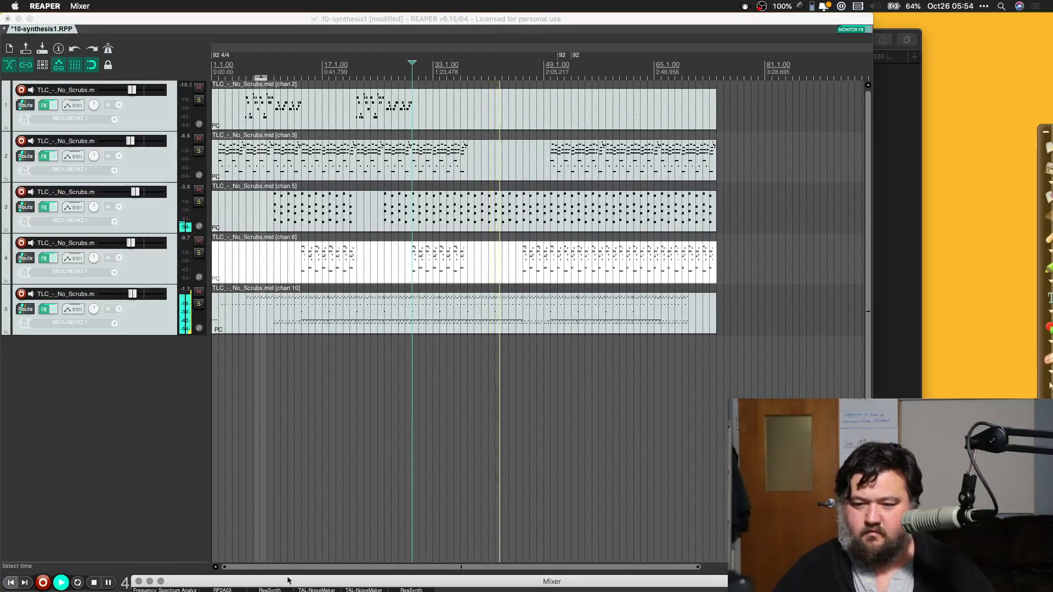
Step: Bring the mixer back into view and replace ReaSynth on the channel 10 track with TAL-NoiseMaker
left_click_drag(288, 583, 300, 129)
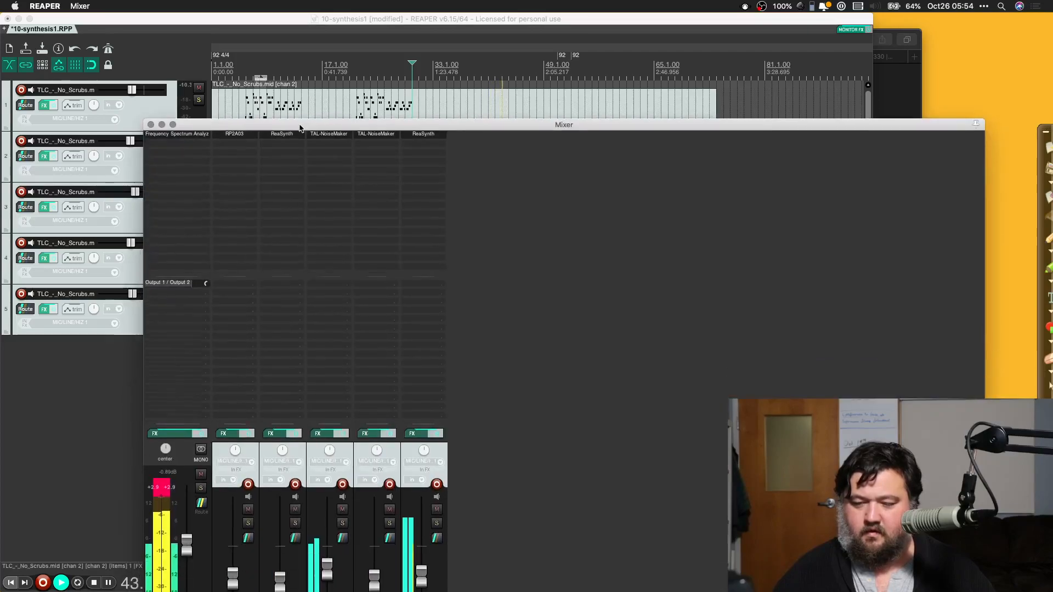
right_click(419, 137)
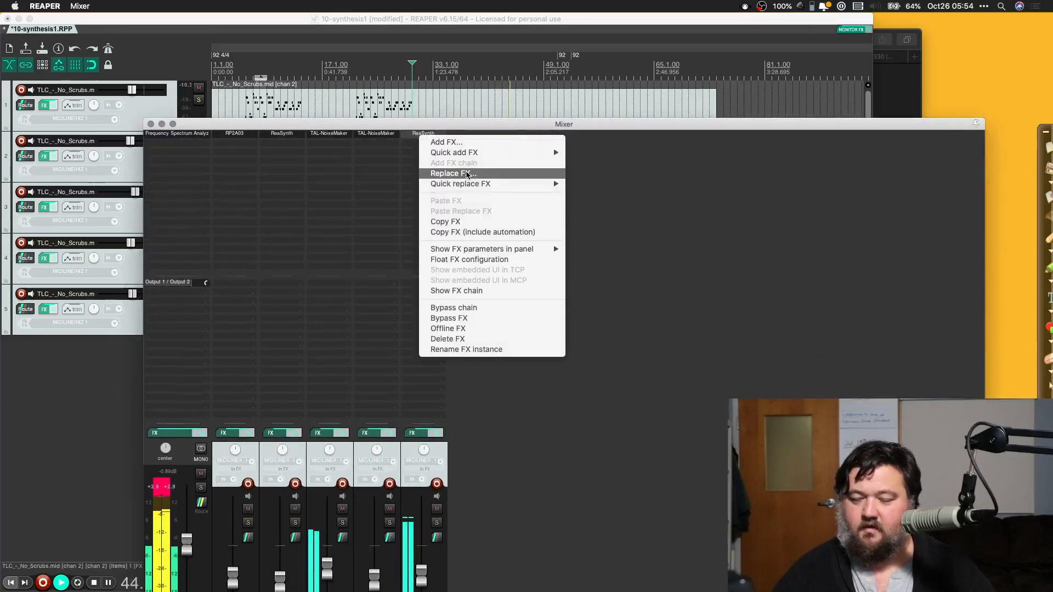
left_click(450, 174)
double_click(586, 250)
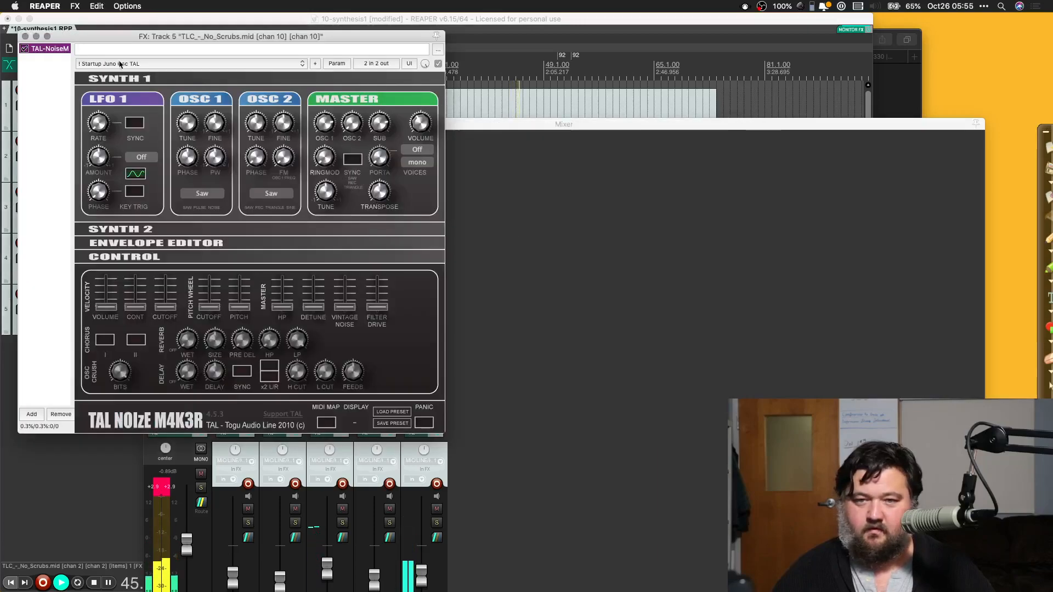
Step: Audition BS Deep Driver TAL, BS Dark Bass TAL, BS D&B Wubler TAL, BS Clean Flat Bass TAL and BS C64 Octavebass FN on channel 10
left_click(120, 63)
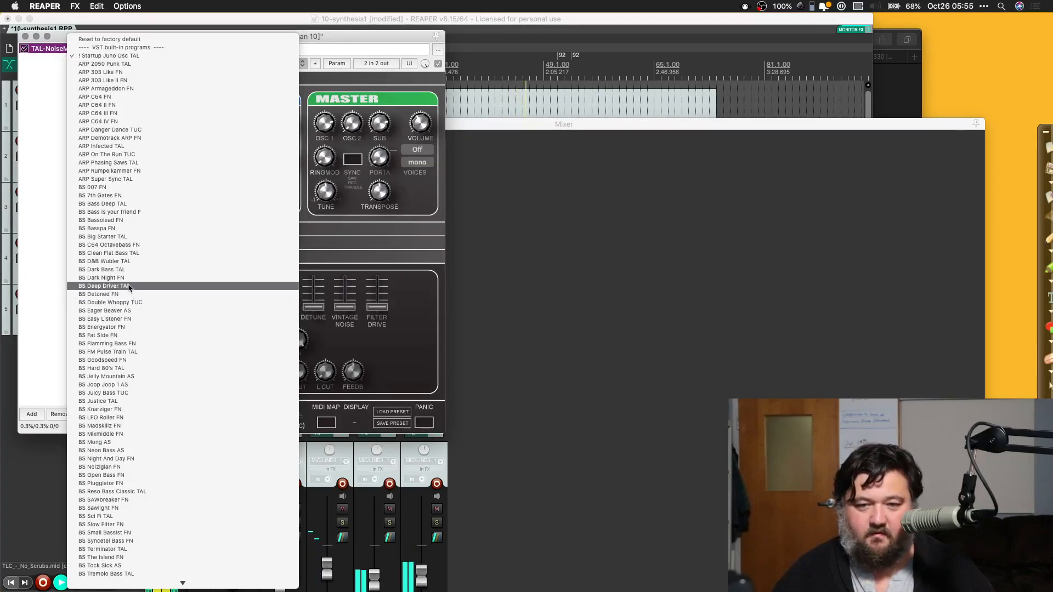
left_click(132, 286)
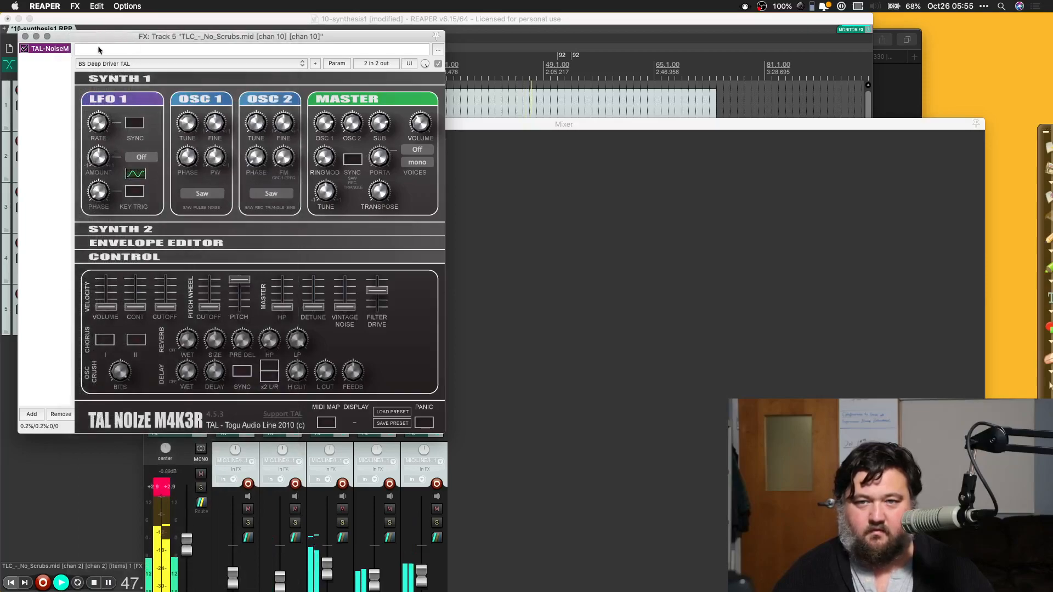
left_click(124, 65)
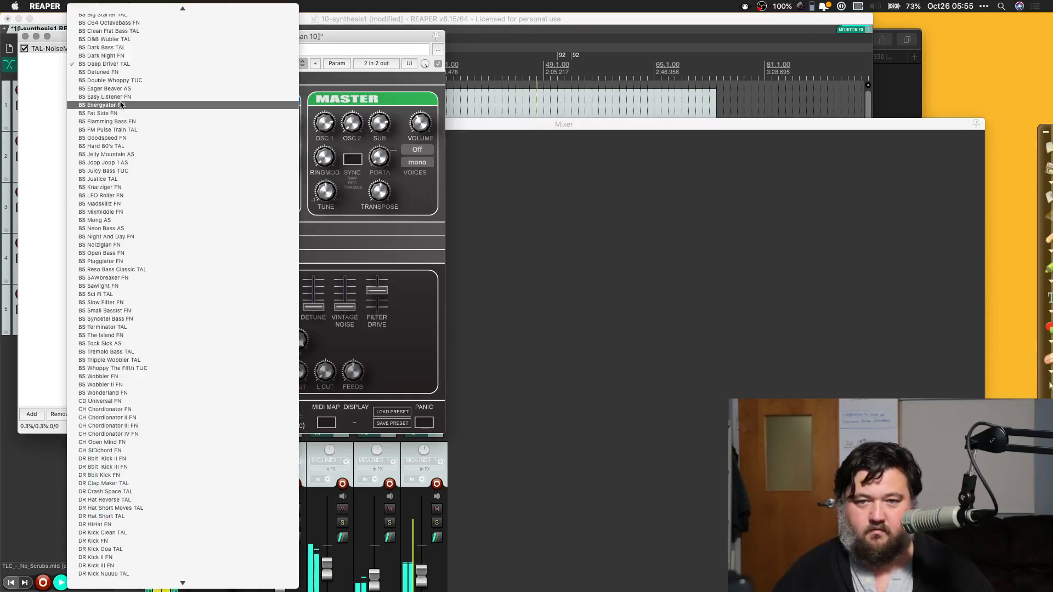
left_click(112, 48)
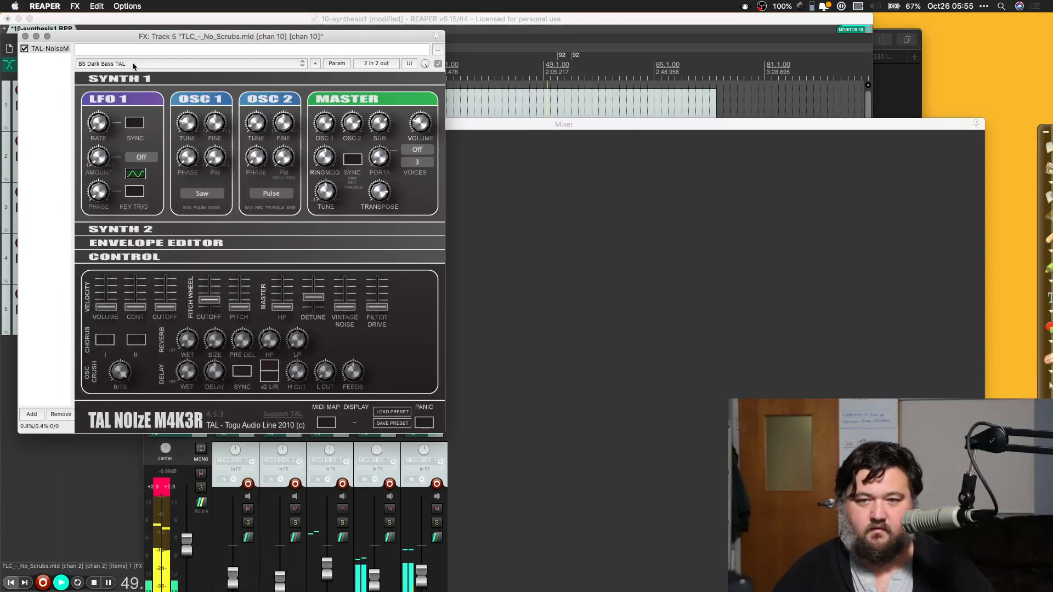
left_click(133, 66)
left_click(123, 66)
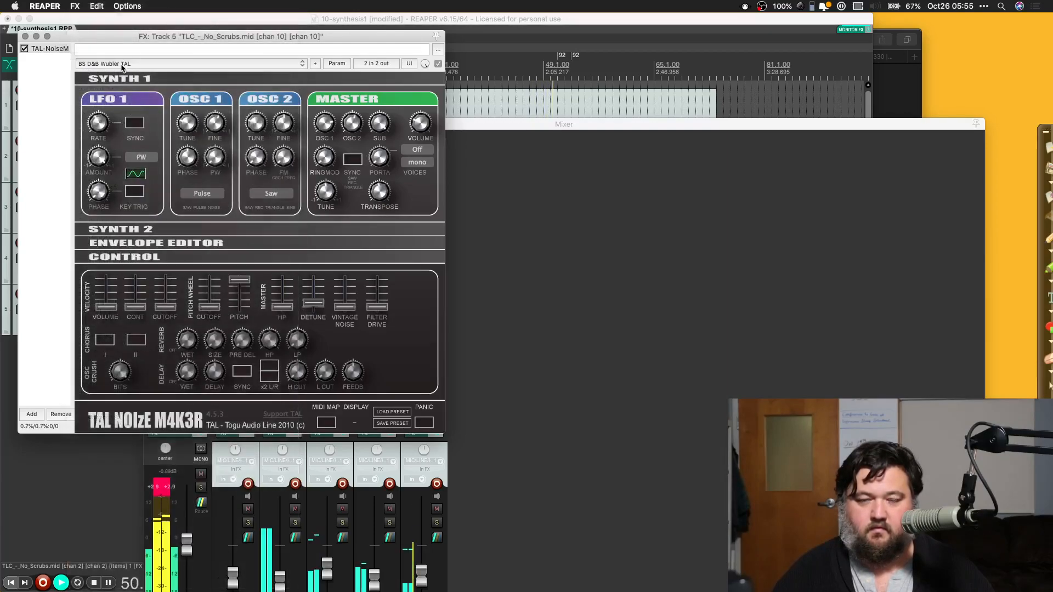
left_click(122, 64)
left_click(122, 56)
left_click(124, 65)
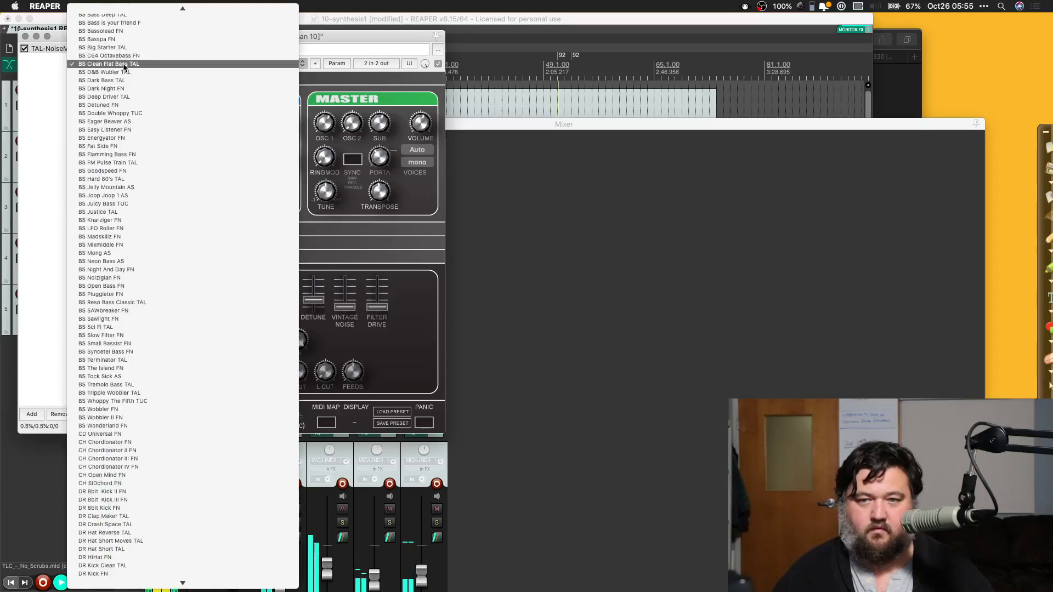
left_click(126, 56)
Step: Try the BS Bassolead FN and BS Bass Deep TAL presets on the channel 10 synth during playback
left_click(128, 65)
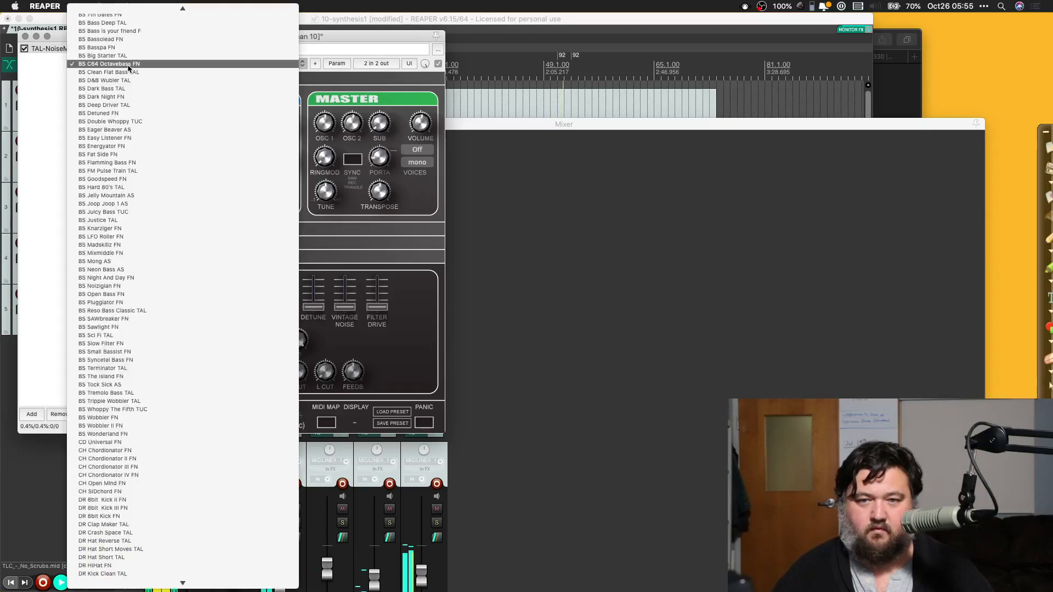
key("Up")
key("Up")
key("Up")
key("Return")
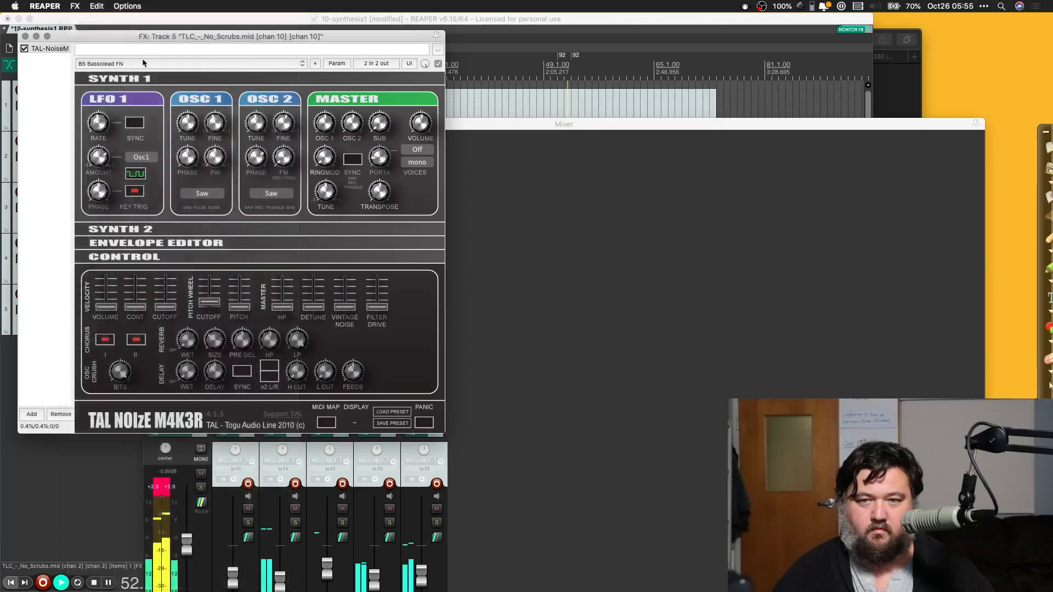
left_click(140, 67)
left_click(136, 52)
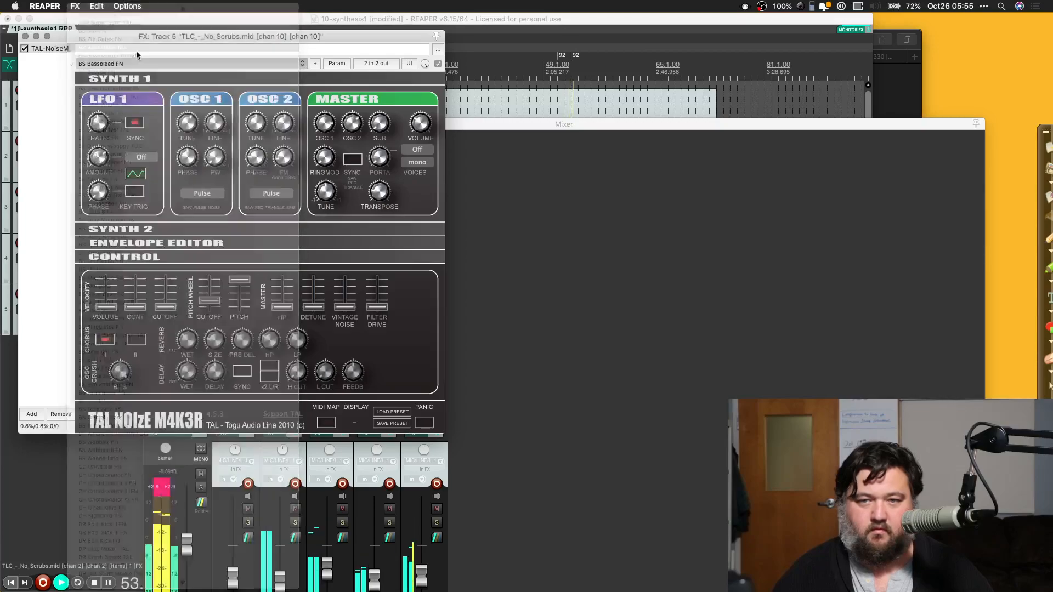
Step: Audition BS Jelly Mountain AS, BS LFO Roller FN and BS Sawlight FN, load BS Wobbler FN, and close the channel 10 effects chain
left_click(126, 65)
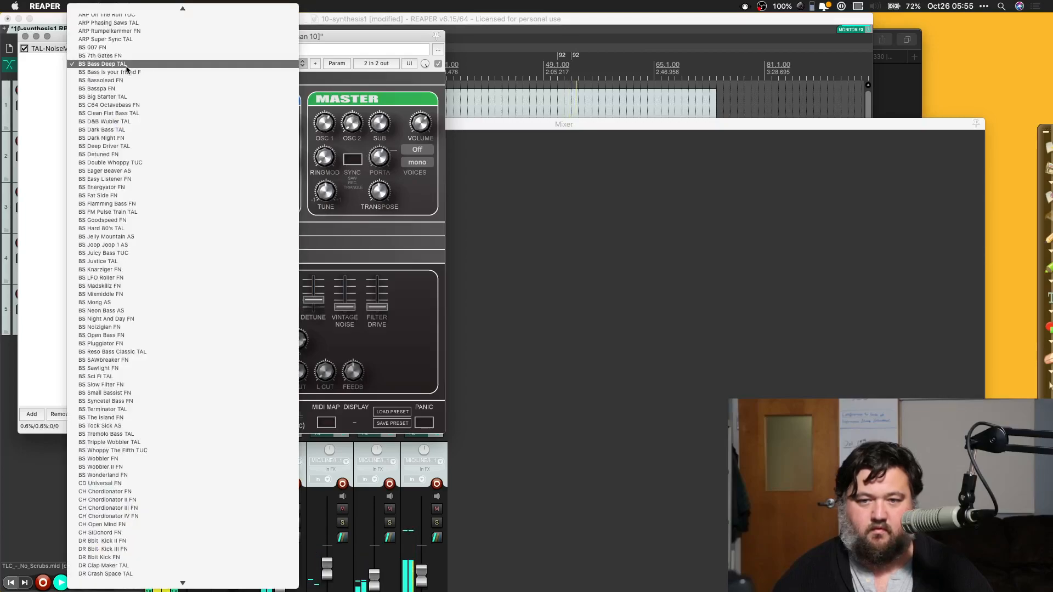
left_click(141, 237)
left_click(129, 63)
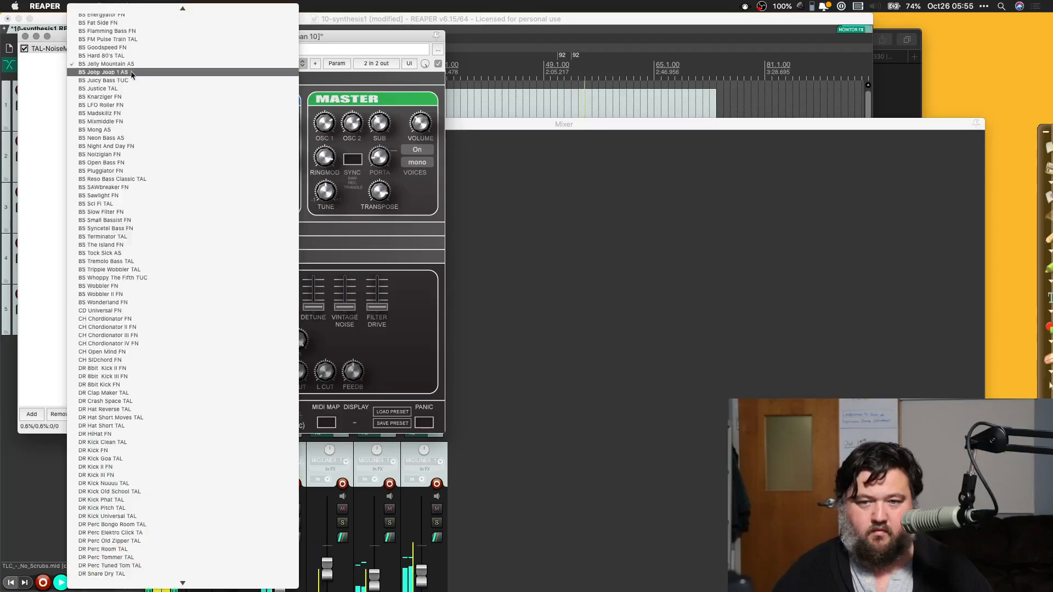
left_click(124, 106)
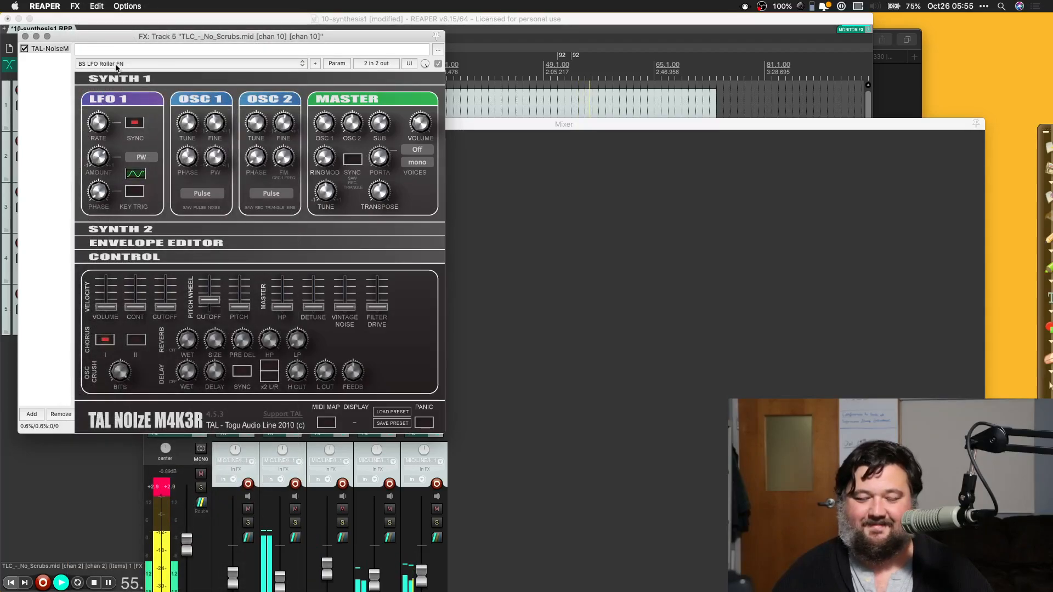
left_click(125, 64)
left_click(129, 154)
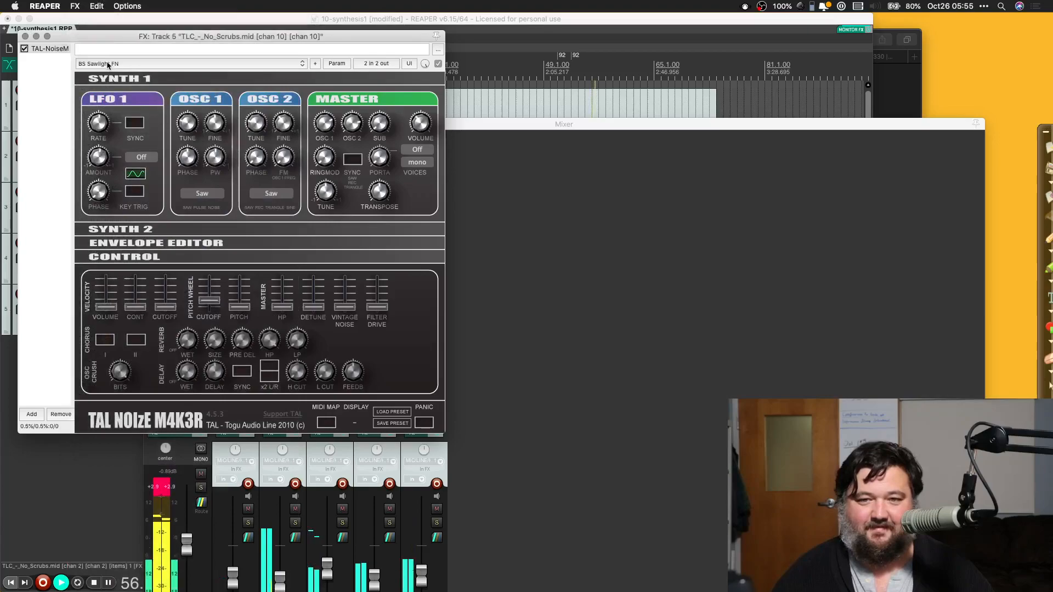
left_click(108, 64)
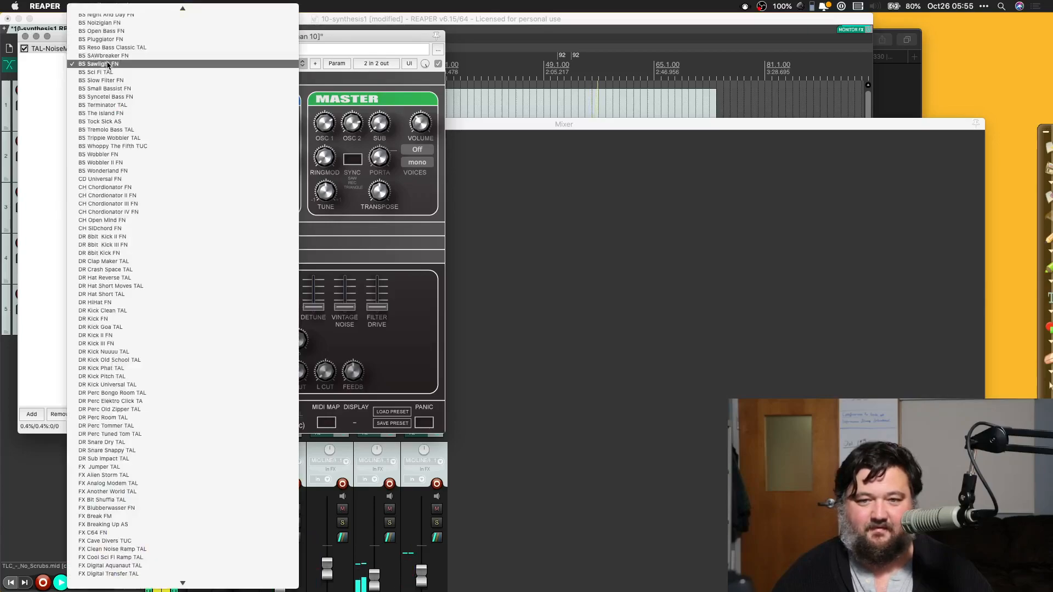
left_click(110, 154)
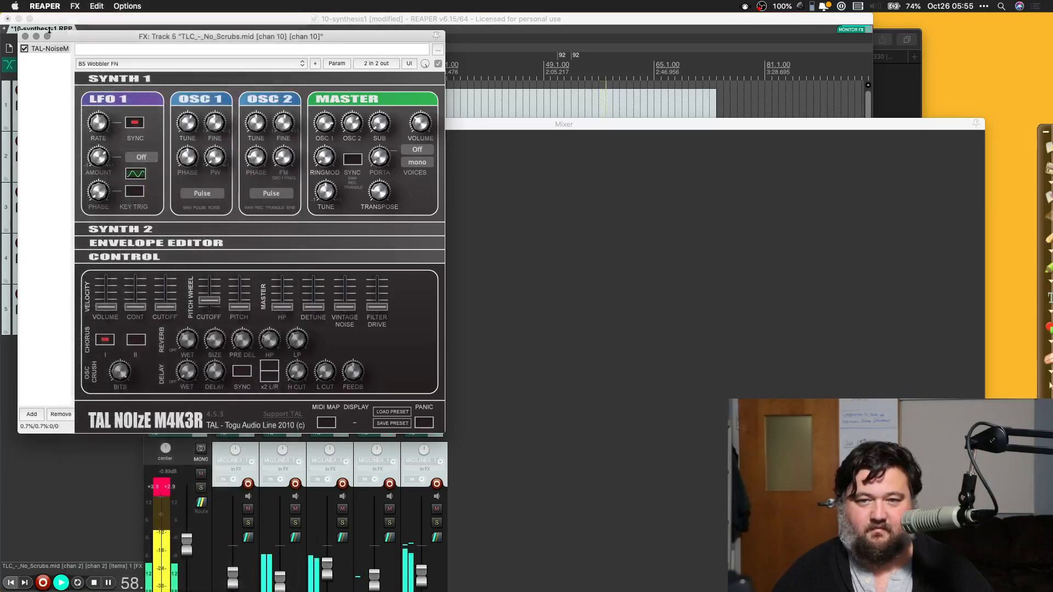
left_click(25, 36)
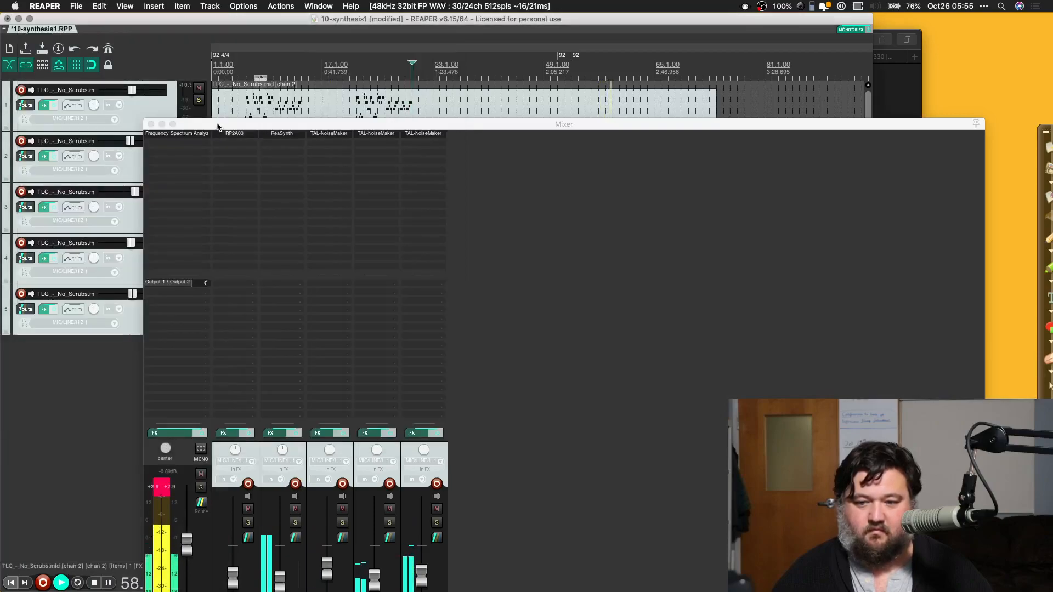
Step: Solo the channel 10 track and load the CH Chordionator II FN preset on its TAL-NoiseMaker synth
left_click_drag(217, 127, 185, 457)
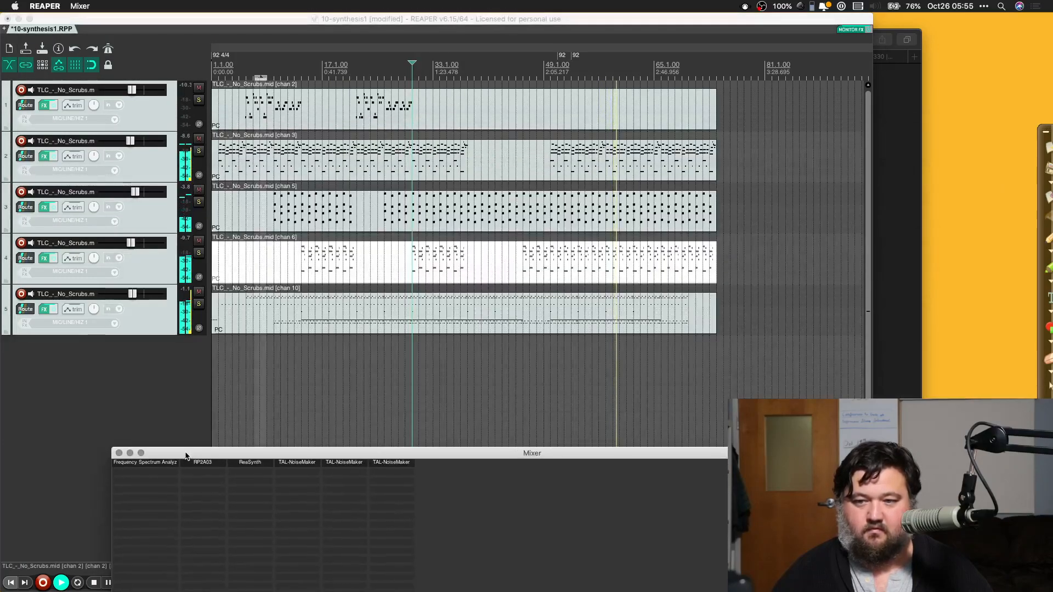
left_click(199, 305)
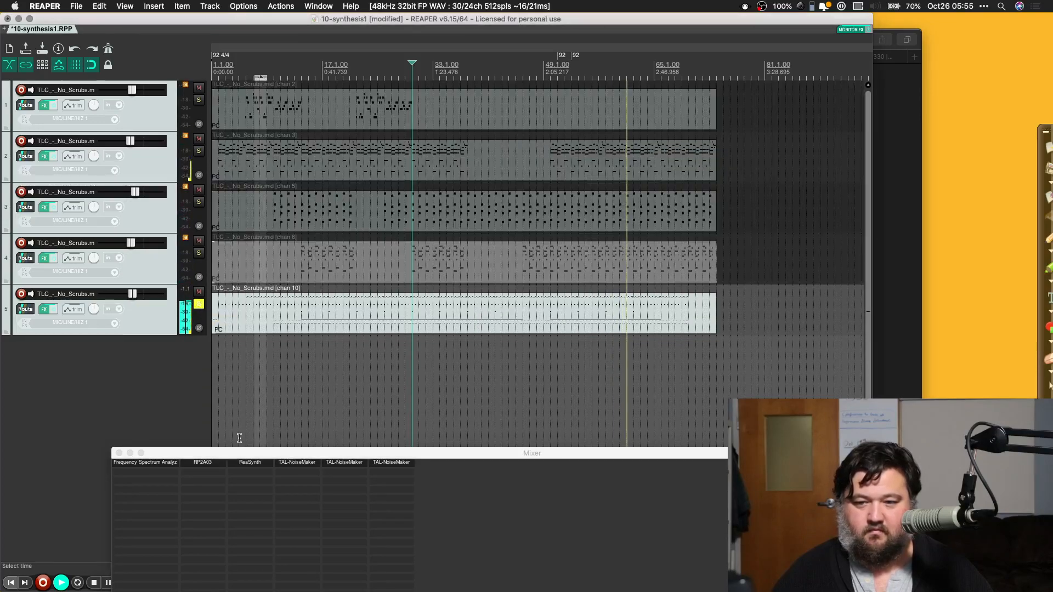
left_click_drag(229, 451, 198, 101)
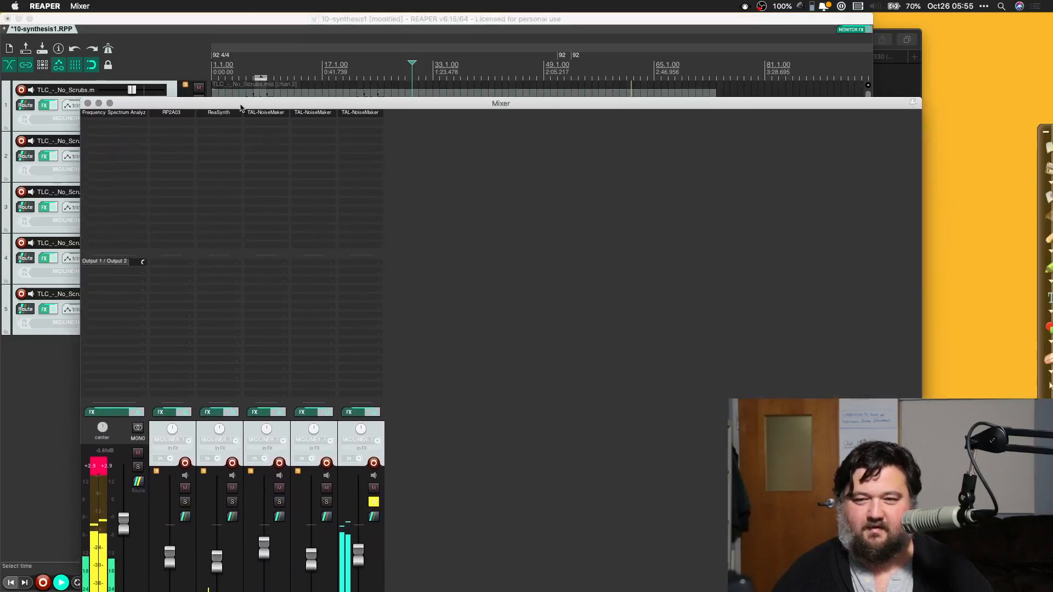
left_click(356, 110)
left_click(109, 51)
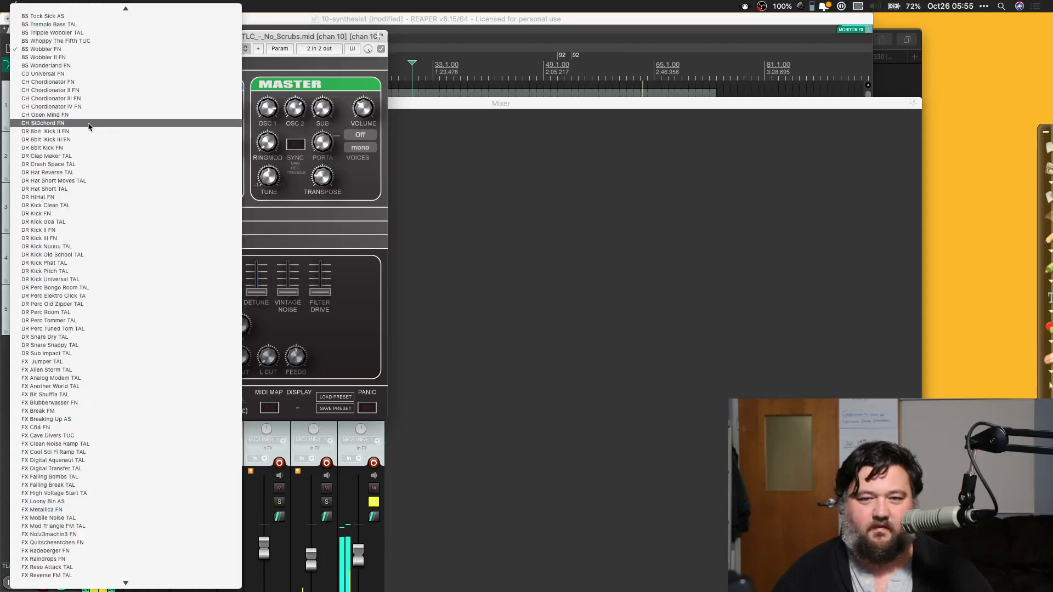
scroll(83, 129, "up", 5)
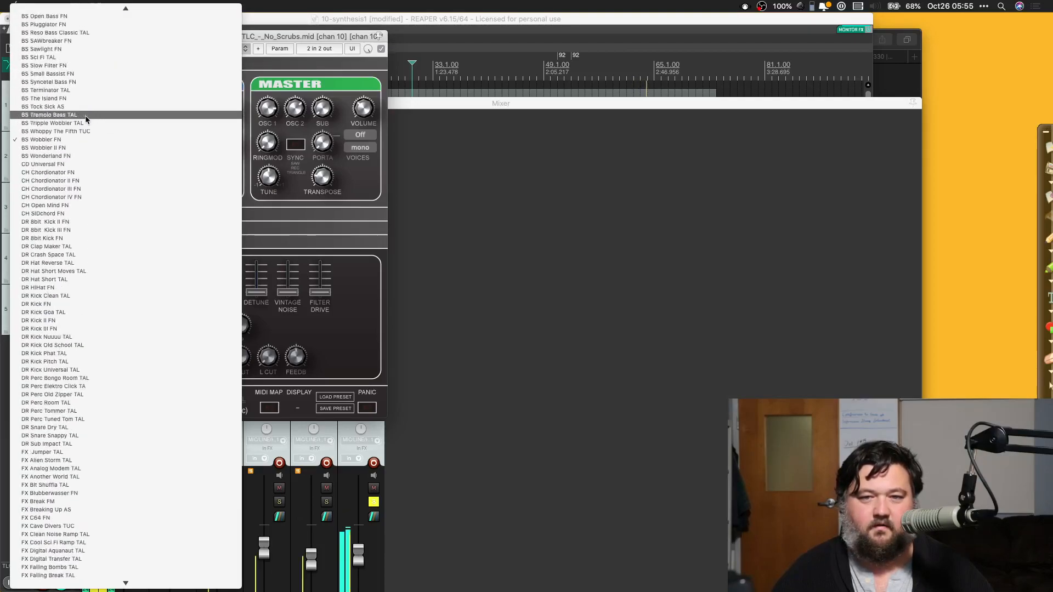
left_click(77, 184)
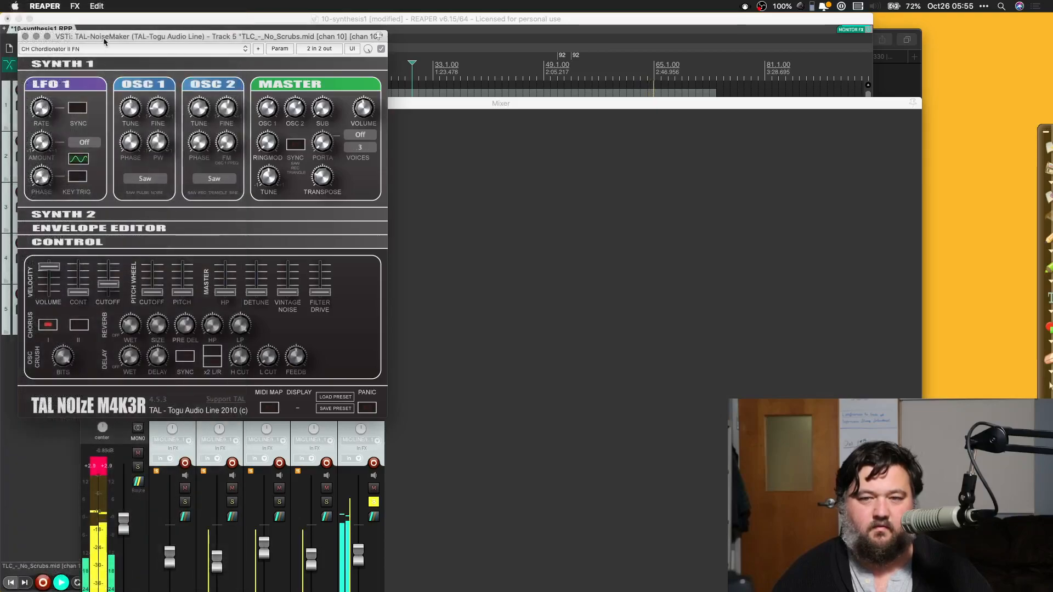
Step: Close the channel 10 synth window, unsolo that track, and lower its volume fader slightly in the enlarged mixer
left_click(25, 38)
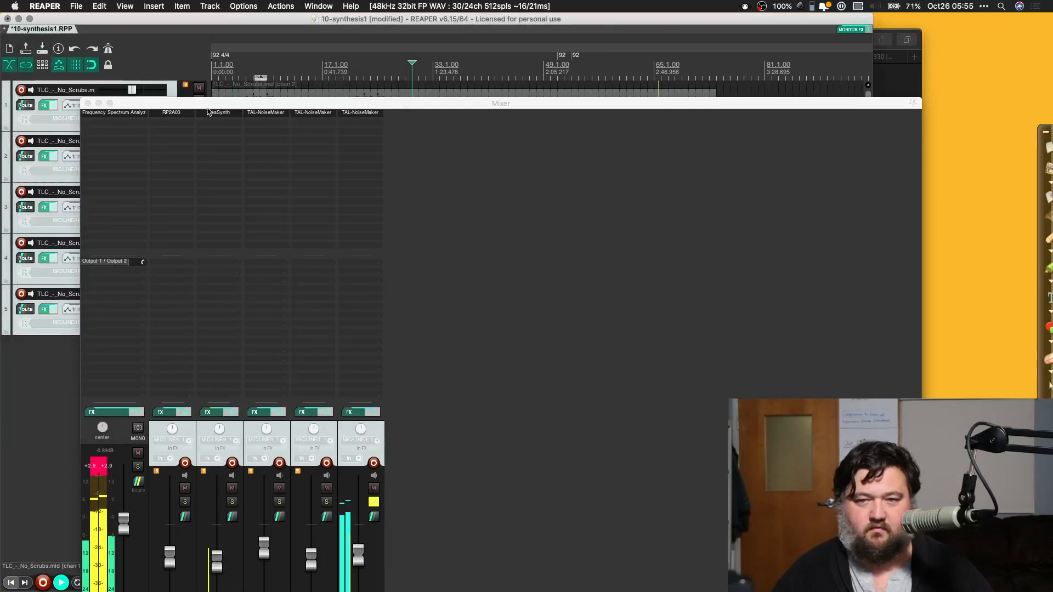
left_click(246, 104)
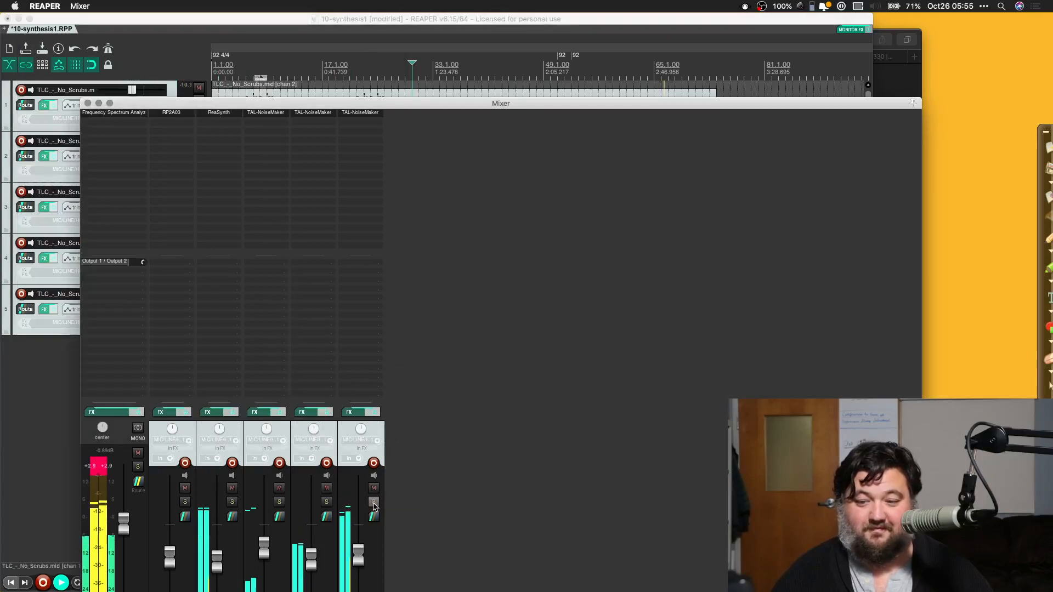
double_click(243, 105)
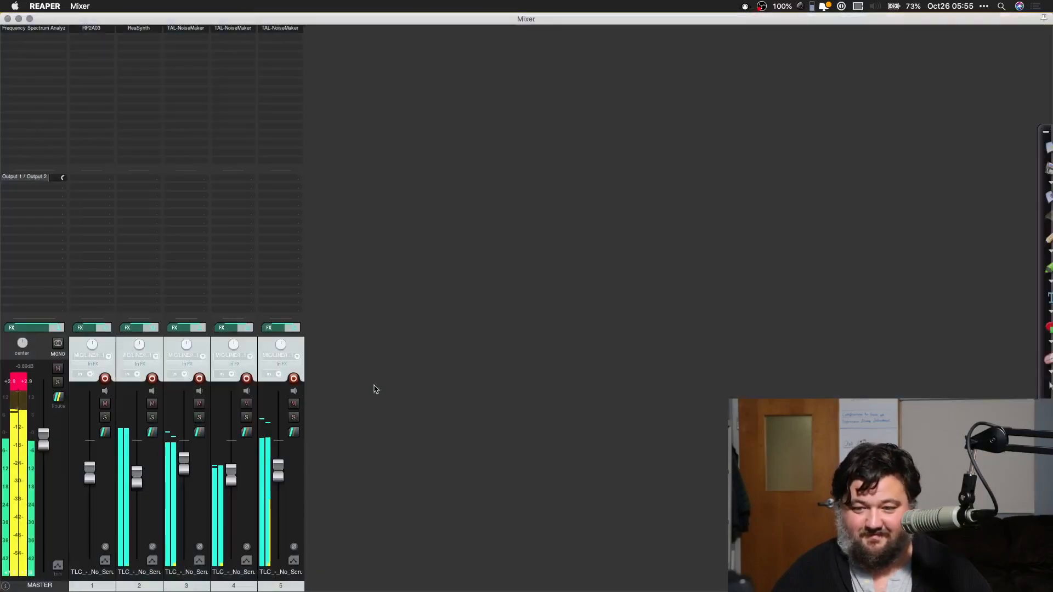
mouse_move(277, 470)
left_mouse_down()
mouse_move(277, 500)
mouse_move(279, 487)
left_mouse_up()
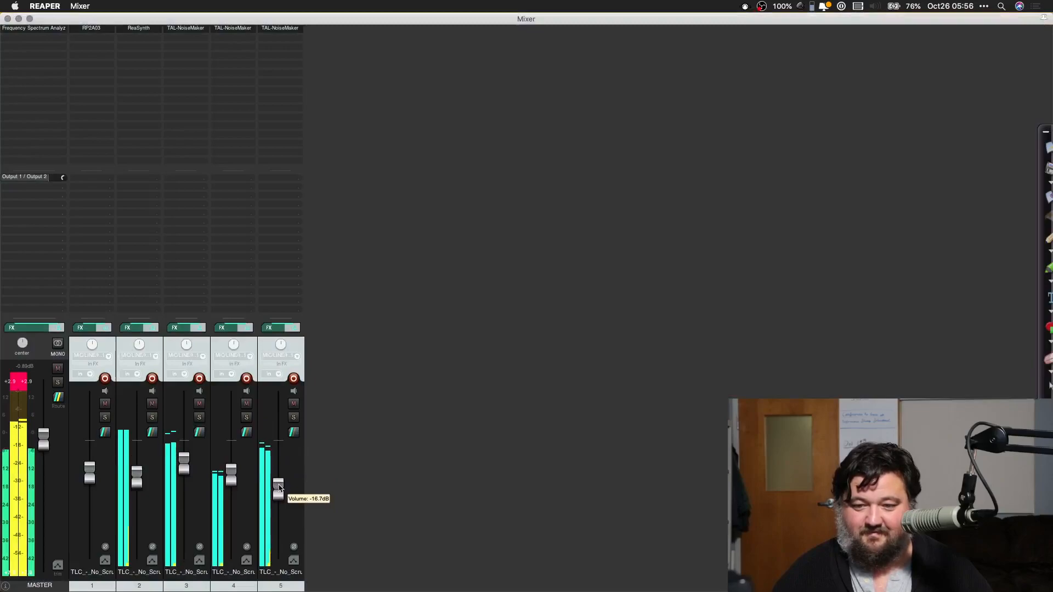
Step: Try the CD Universal FN preset on the channel 10 track's TAL-NoiseMaker synth
left_click(281, 28)
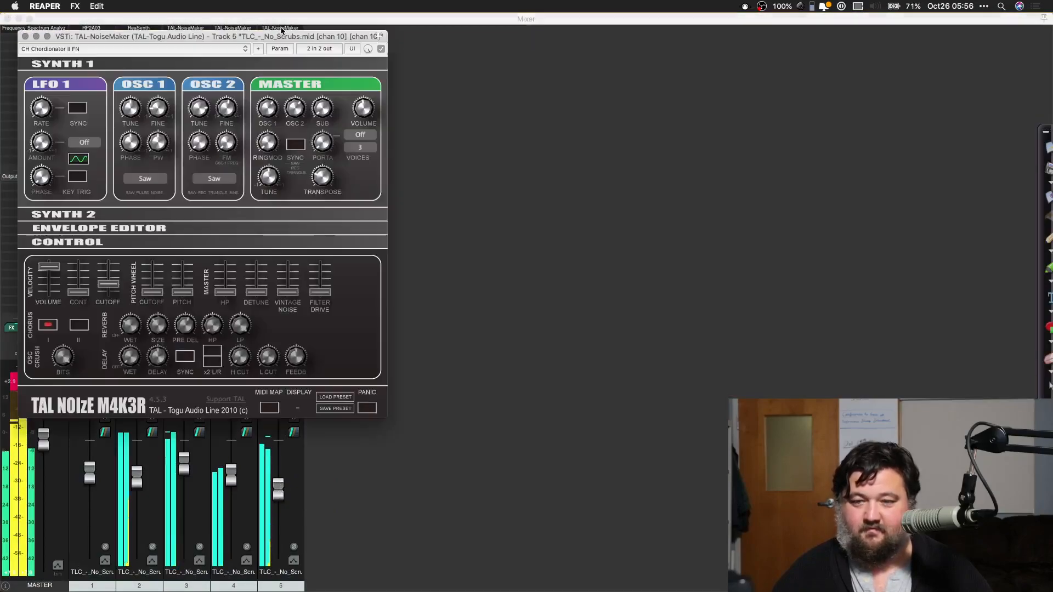
left_click(114, 50)
scroll(113, 44, "up", 3)
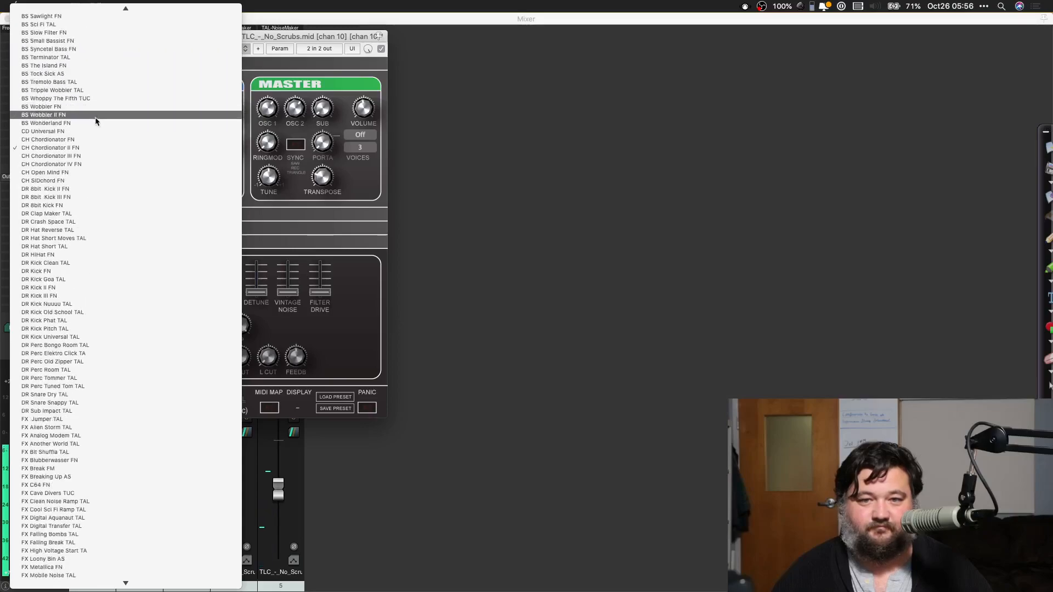
left_click(92, 135)
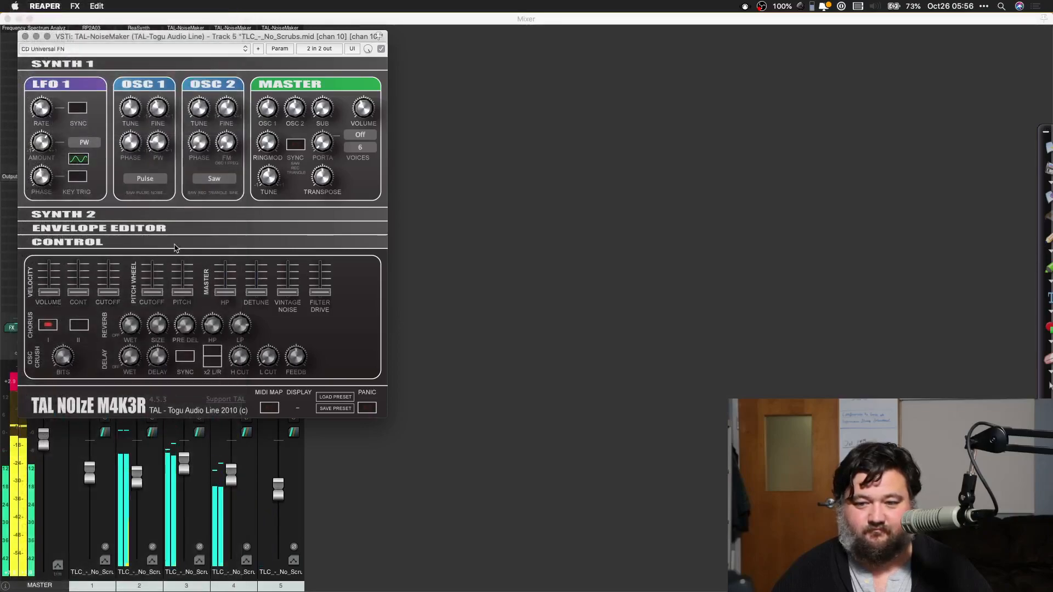
Step: Jump playback to measure 49, bring the mixer back to full size, and briefly solo the channel 10 track
double_click(219, 22)
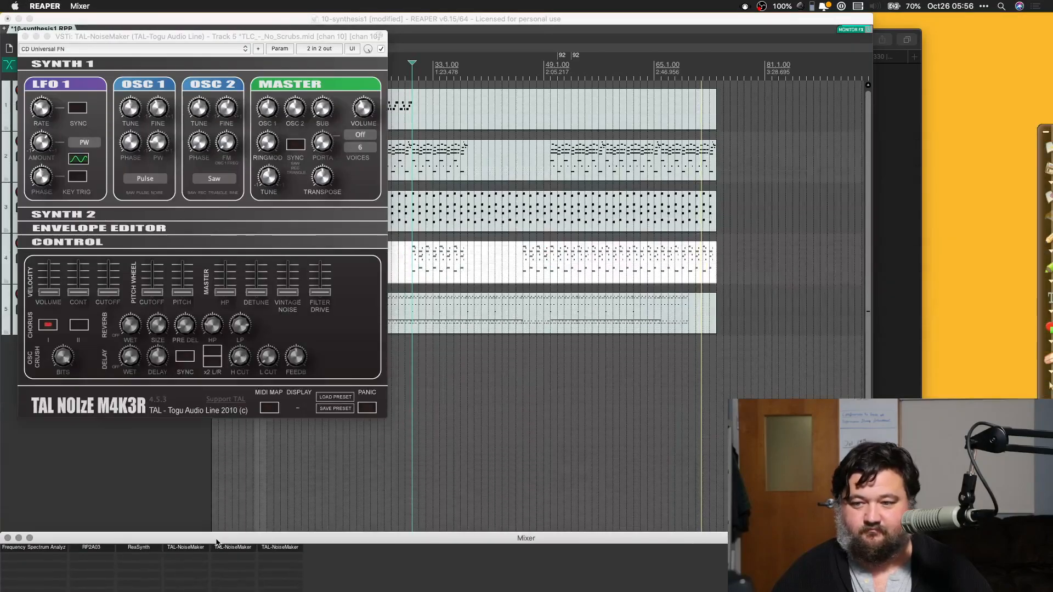
left_click(542, 85)
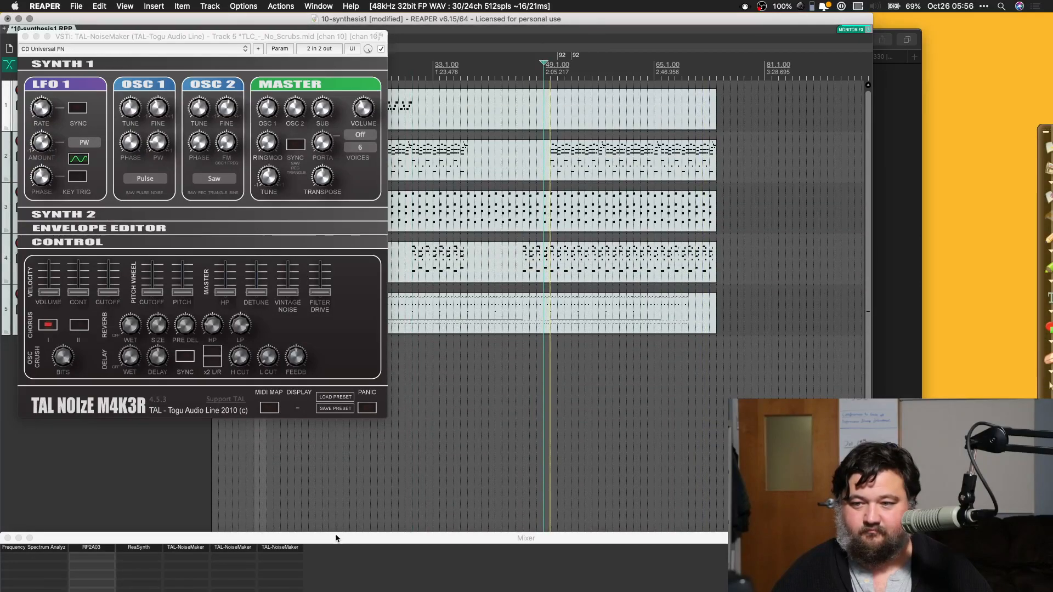
left_click_drag(336, 538, 347, 33)
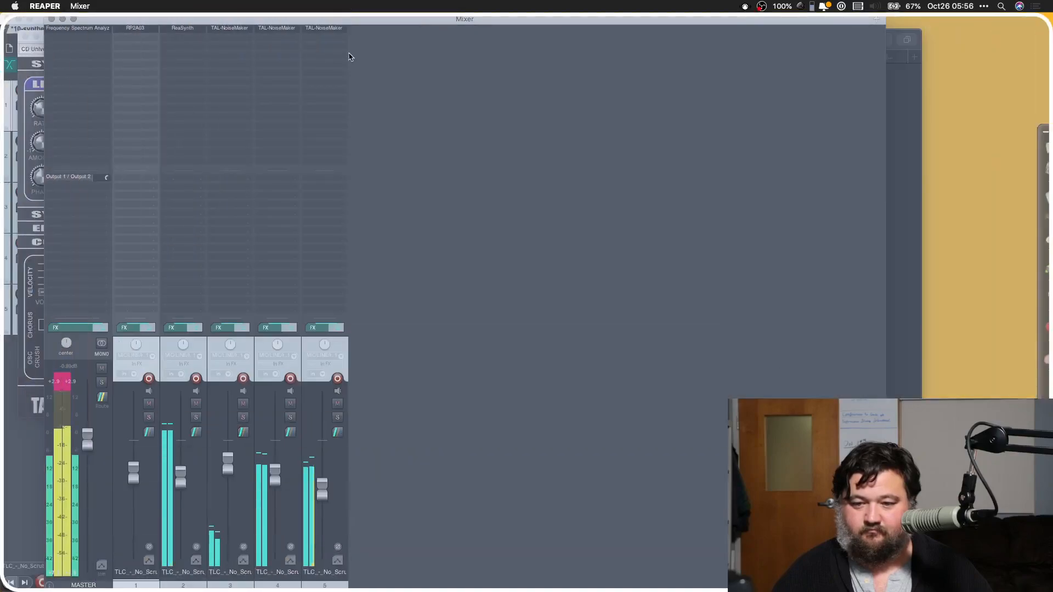
double_click(347, 32)
left_click(293, 417)
left_click(293, 417)
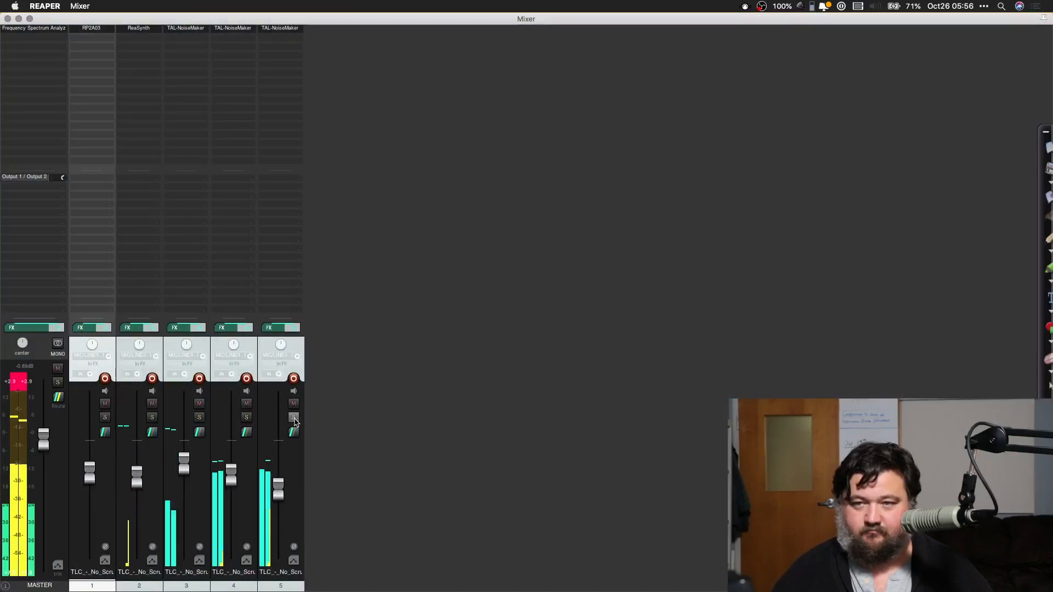
Step: Audition the CH Open Mind FN and ARP C64 FN presets on the channel 10 synth during playback
left_click(278, 29)
left_click(129, 50)
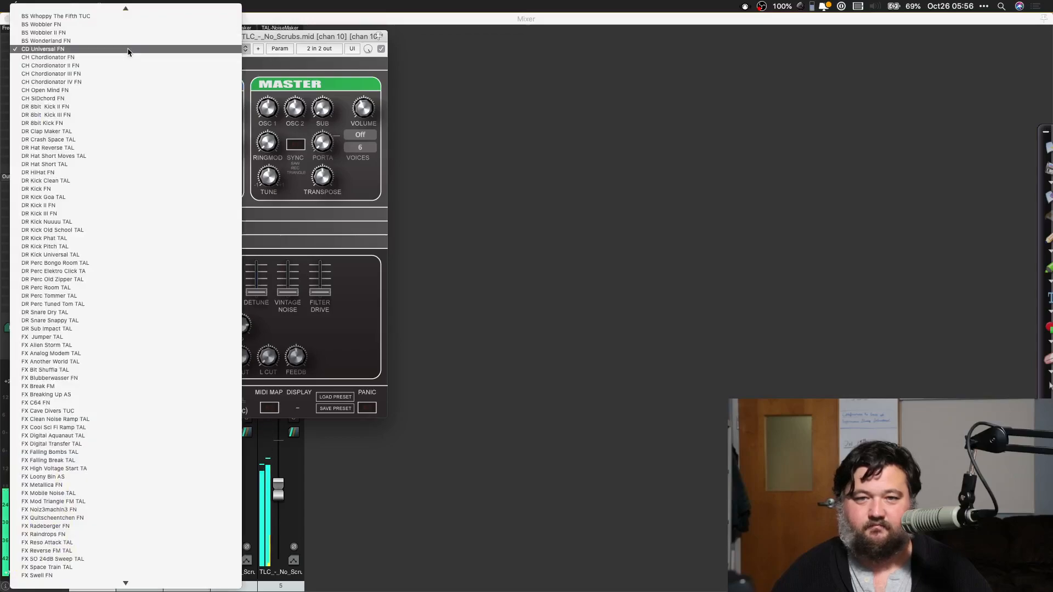
left_click(93, 91)
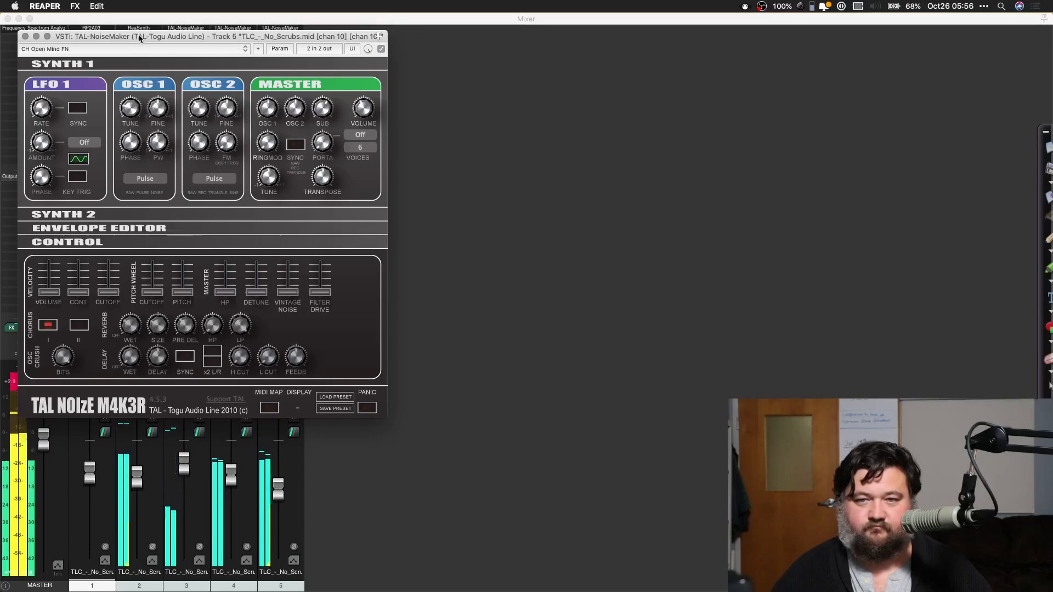
left_click(130, 51)
scroll(130, 51, "up", 15)
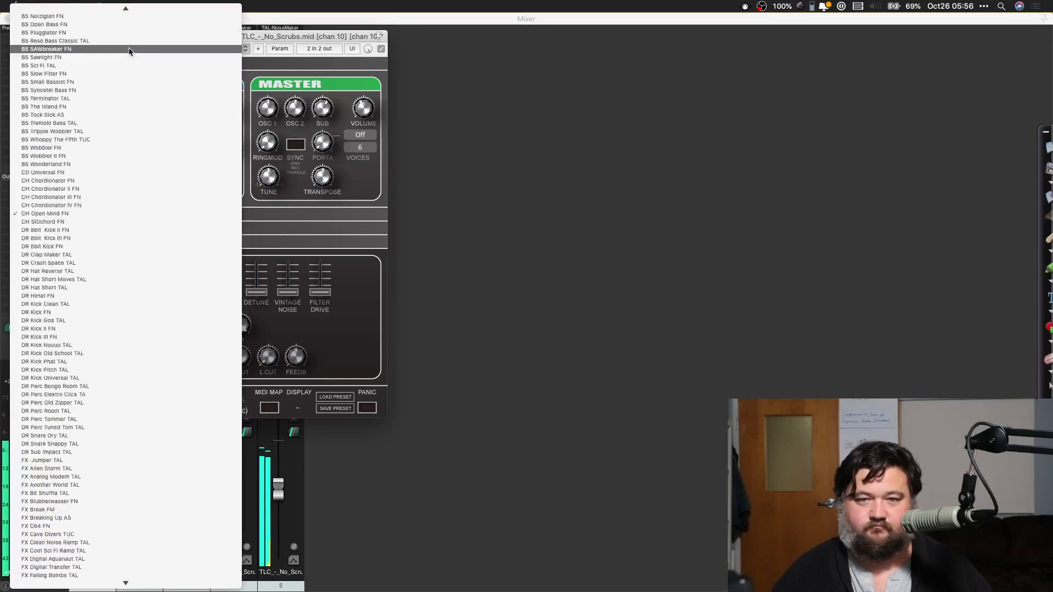
left_click(108, 67)
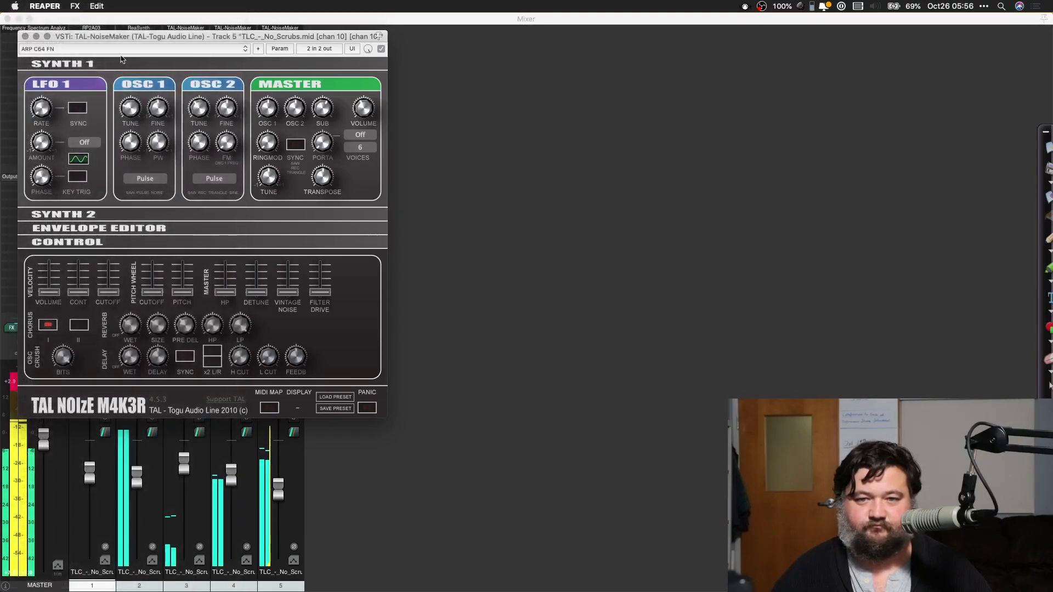
Step: Try the ARP C64 III FN preset on the channel 10 synth and check its voice count options
left_click(121, 49)
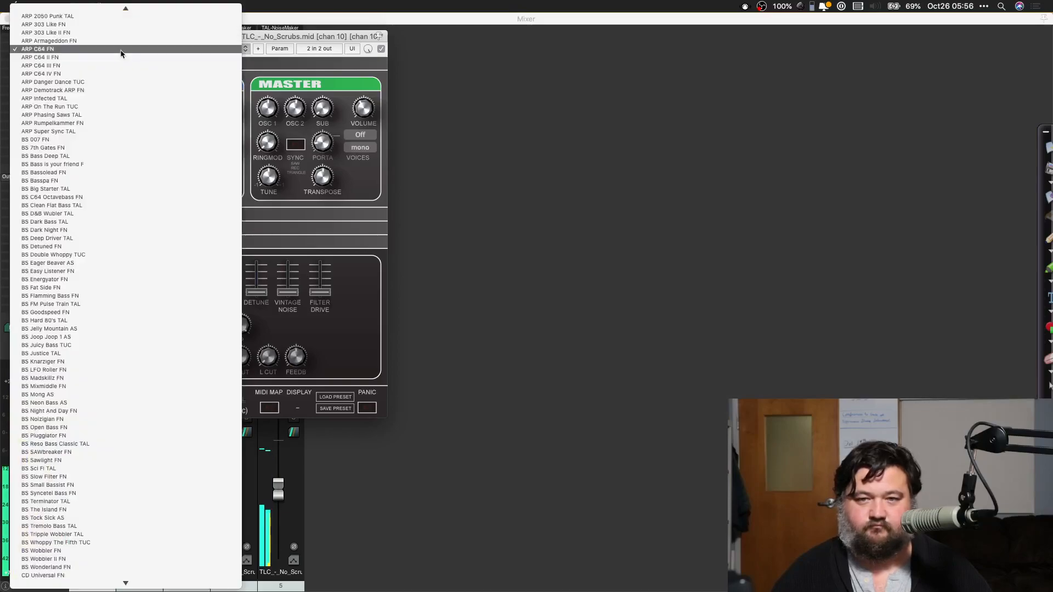
left_click(122, 66)
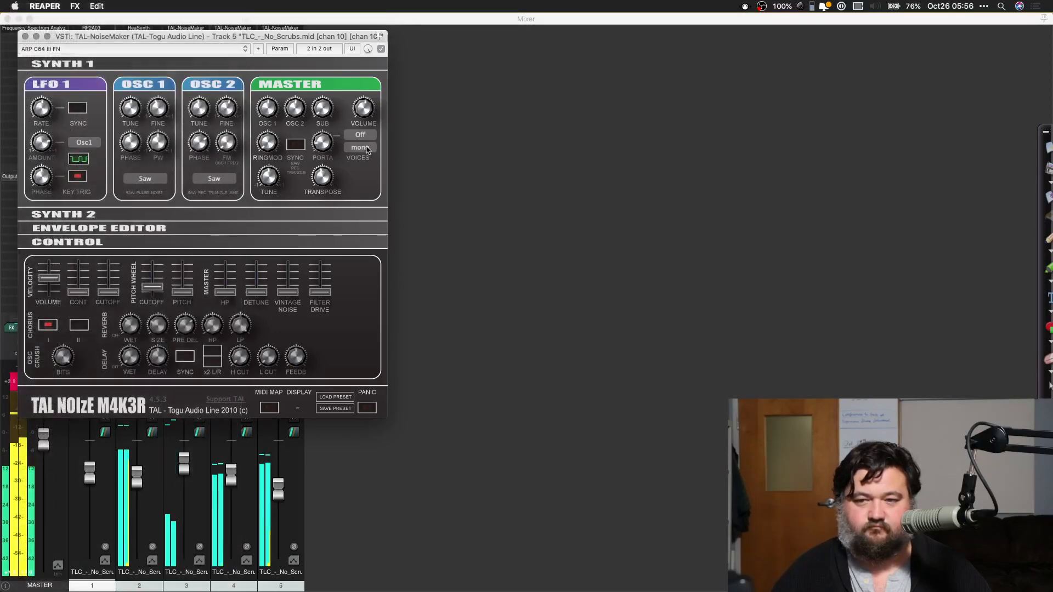
left_click(366, 148)
left_click(368, 149)
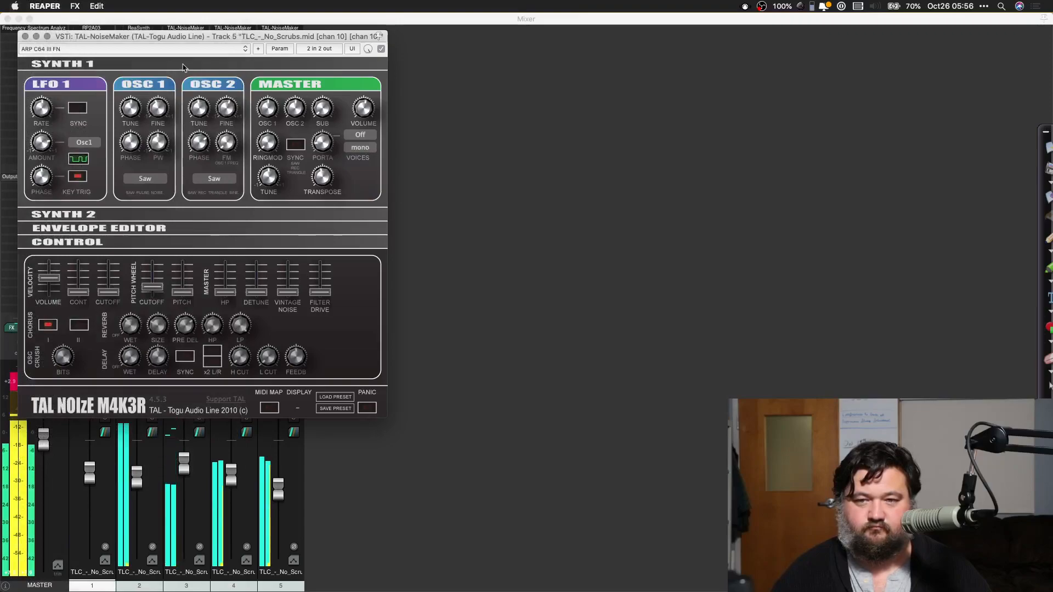
Step: Load the ARP 303 Like II FN preset on the channel 10 synth, set its voices to 6, and close the synth window
left_click(147, 49)
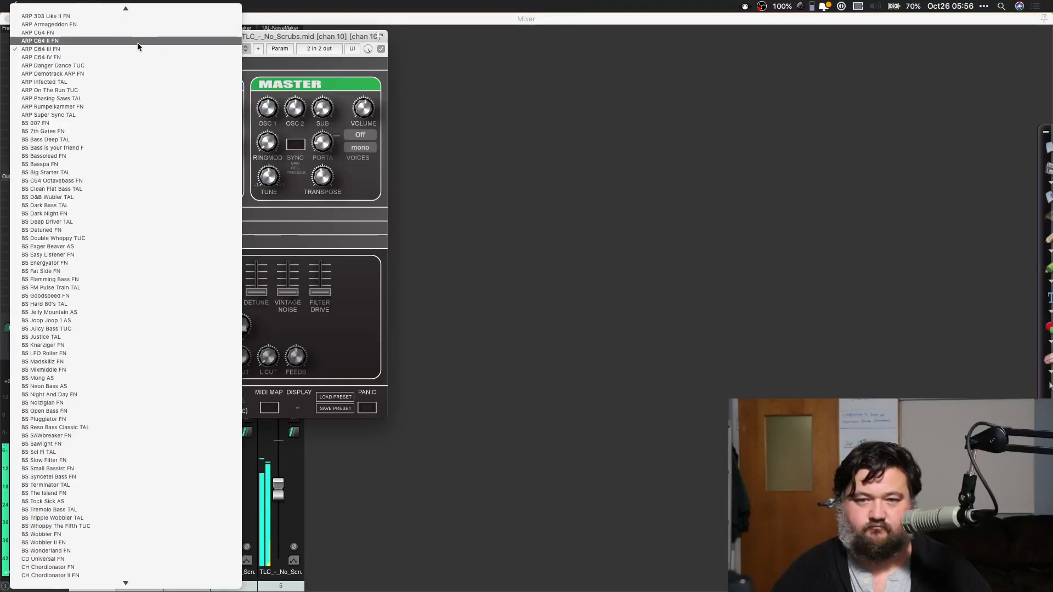
left_click(136, 16)
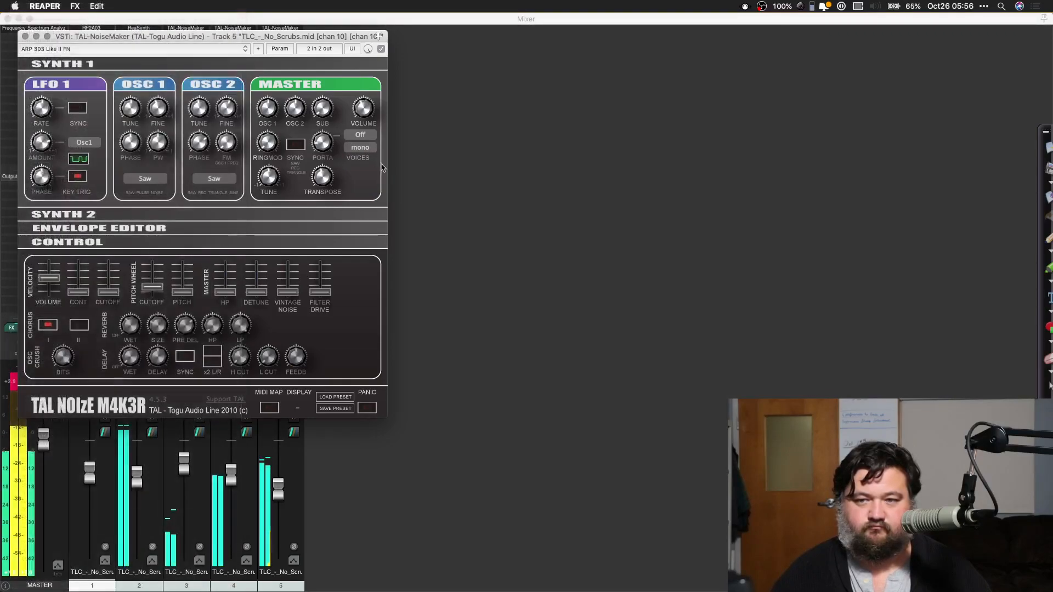
left_click(363, 152)
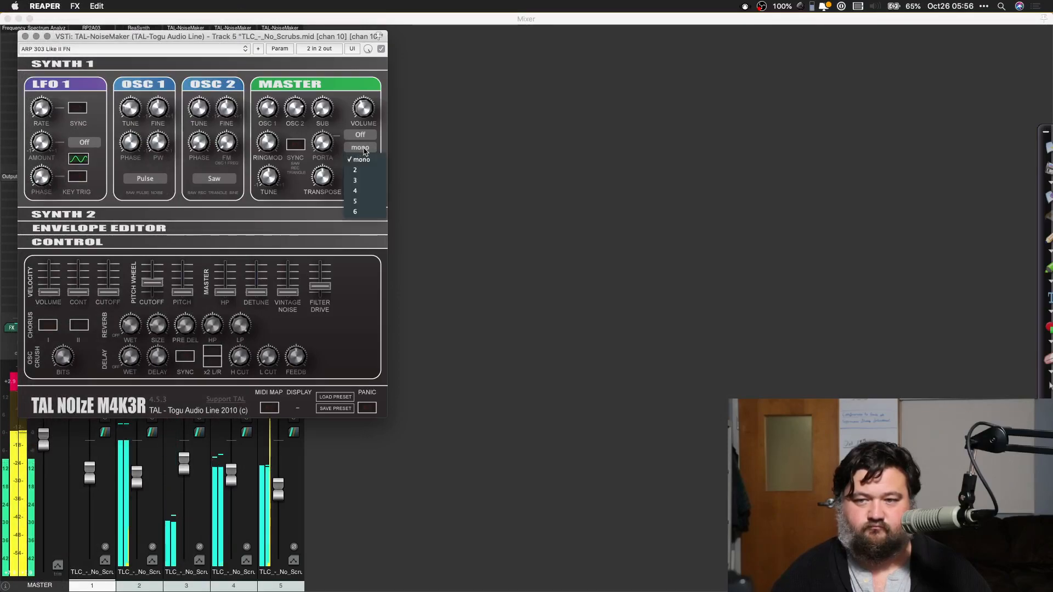
left_click(362, 215)
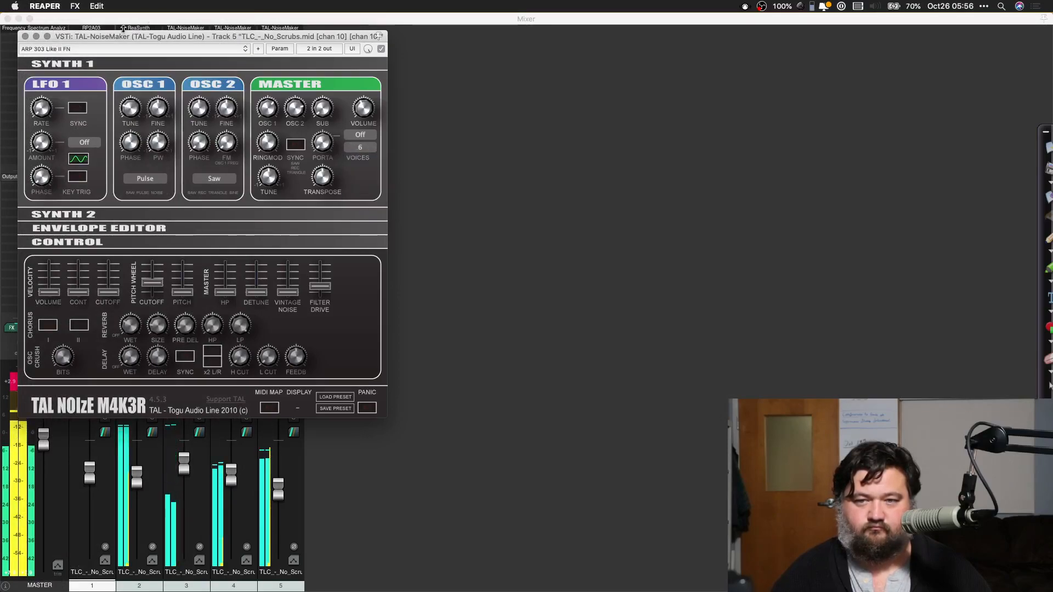
left_click(26, 37)
Step: Raise the channel 10 fader, nudge the channel 3 and 6 faders up, and restart playback from about measure 36
left_click_drag(278, 489, 137, 472)
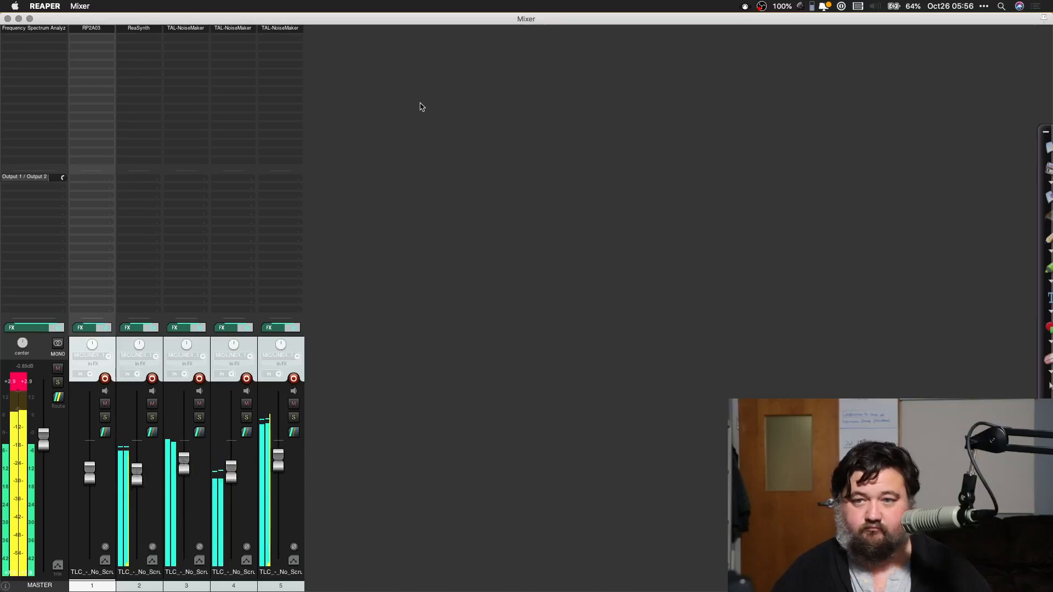
left_click_drag(366, 25, 356, 473)
left_click(453, 287)
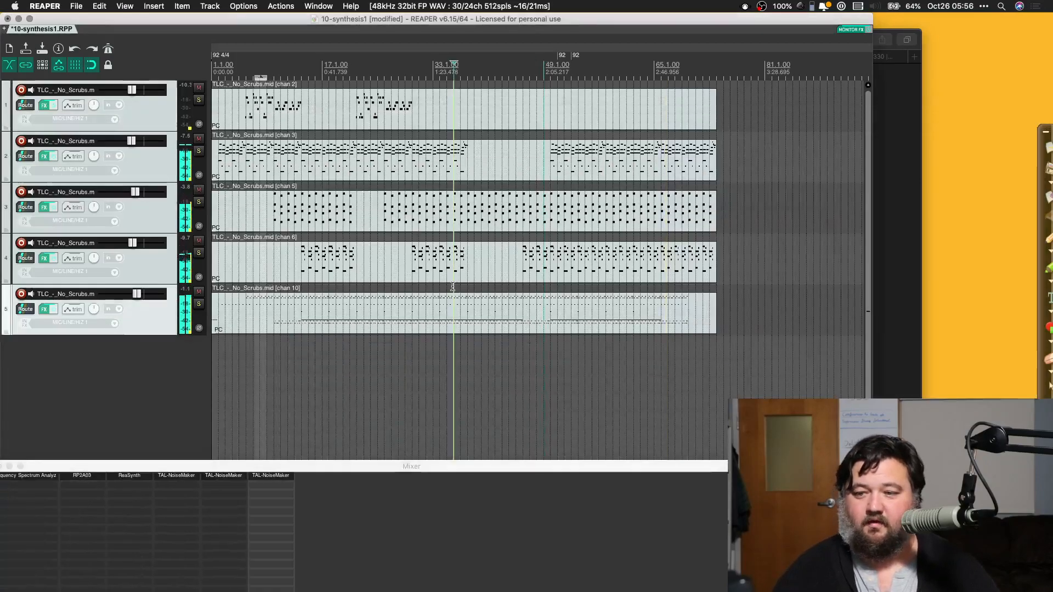